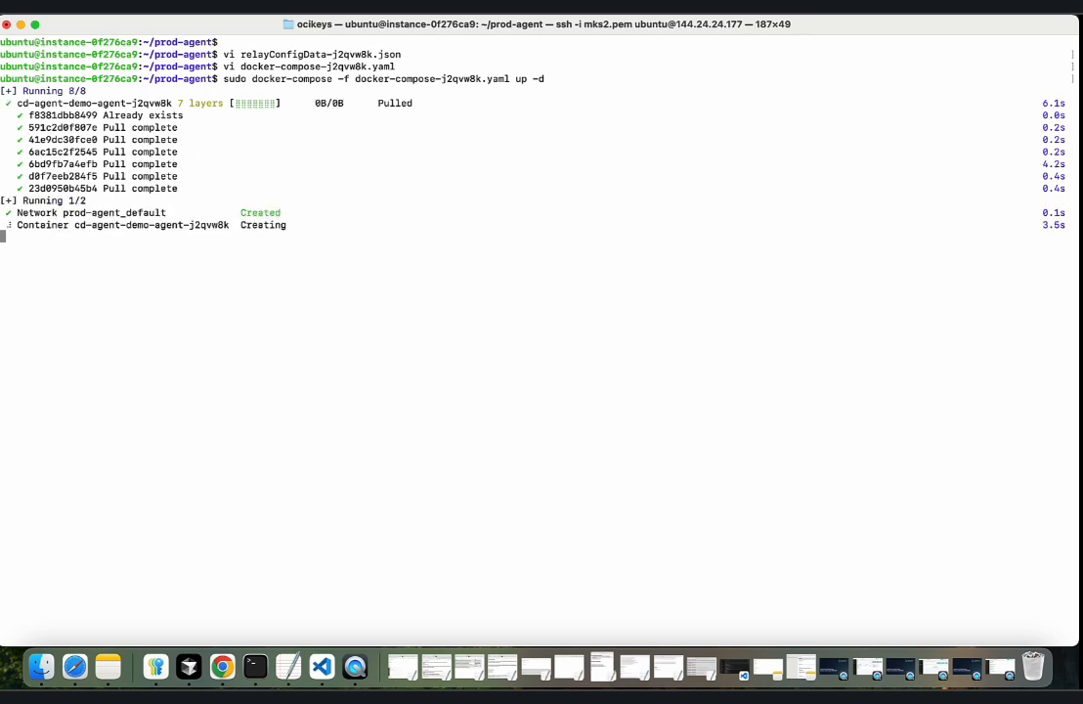
List all Docker containers with sudo docker ps -a and check the demo-agent container's row and status.
text(d)
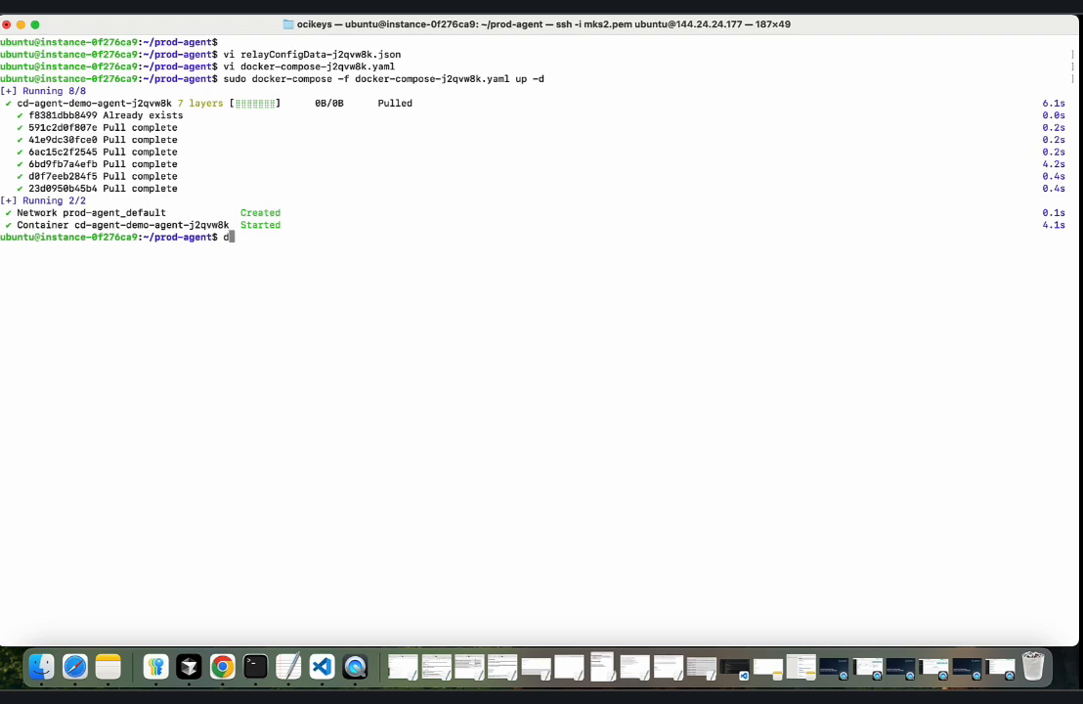
text(ocker ps -a)
key(ctrl+a)
text(sudo)
key(Return)
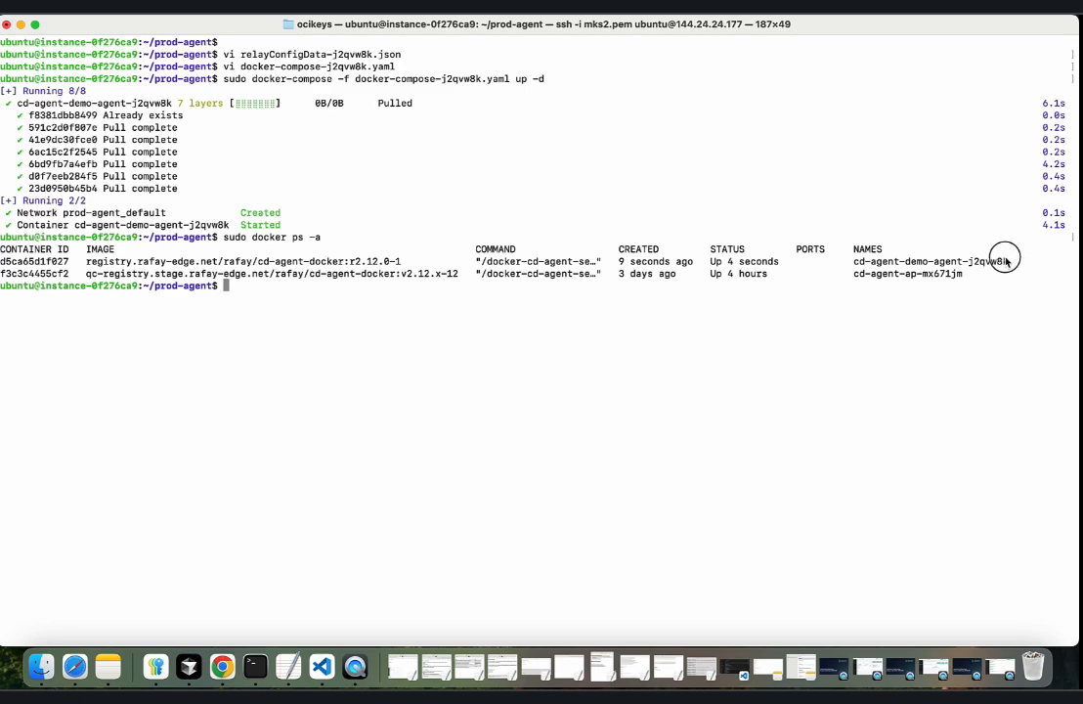
drag(1007, 261, 8, 262)
click(486, 279)
double_click(716, 261)
Switch to the Rafay console in the browser and close the deployment instructions for demo-agent.
key(ctrl+Right)
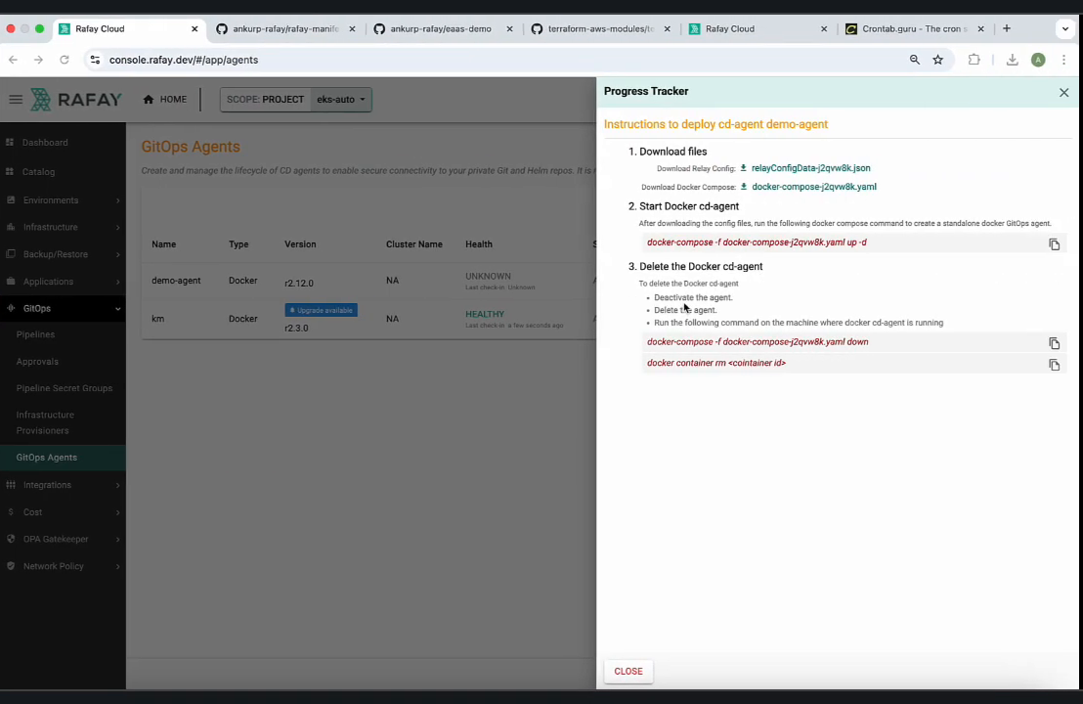
click(627, 672)
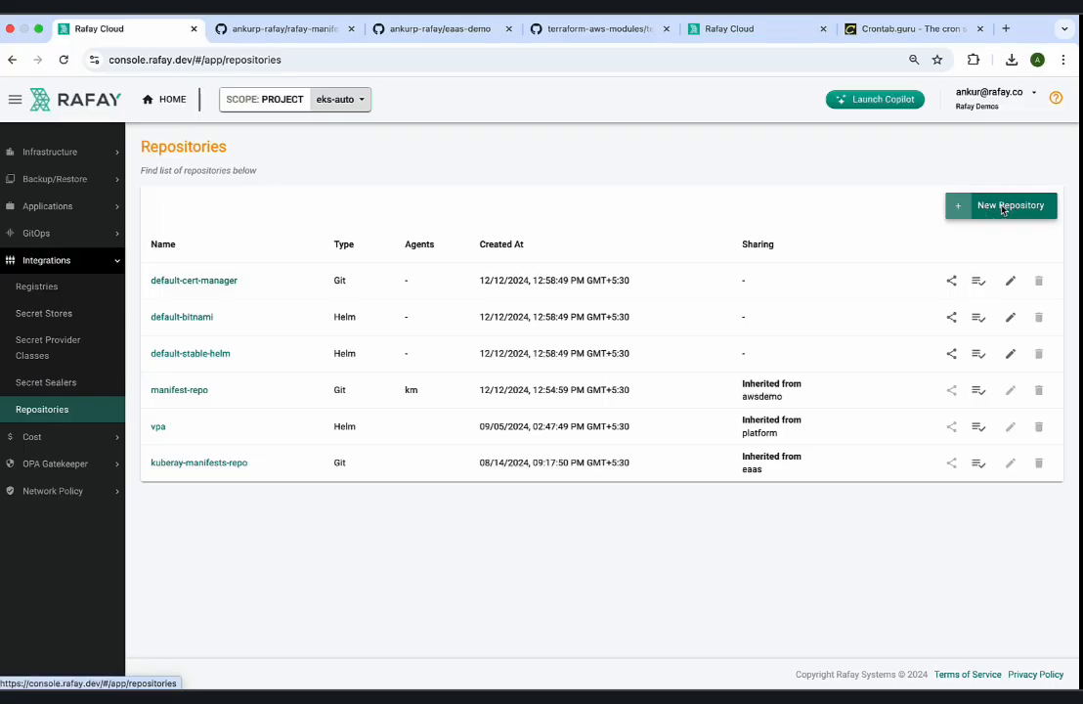
Create a new repository of type Git named repo-terraform.
click(1001, 206)
click(484, 365)
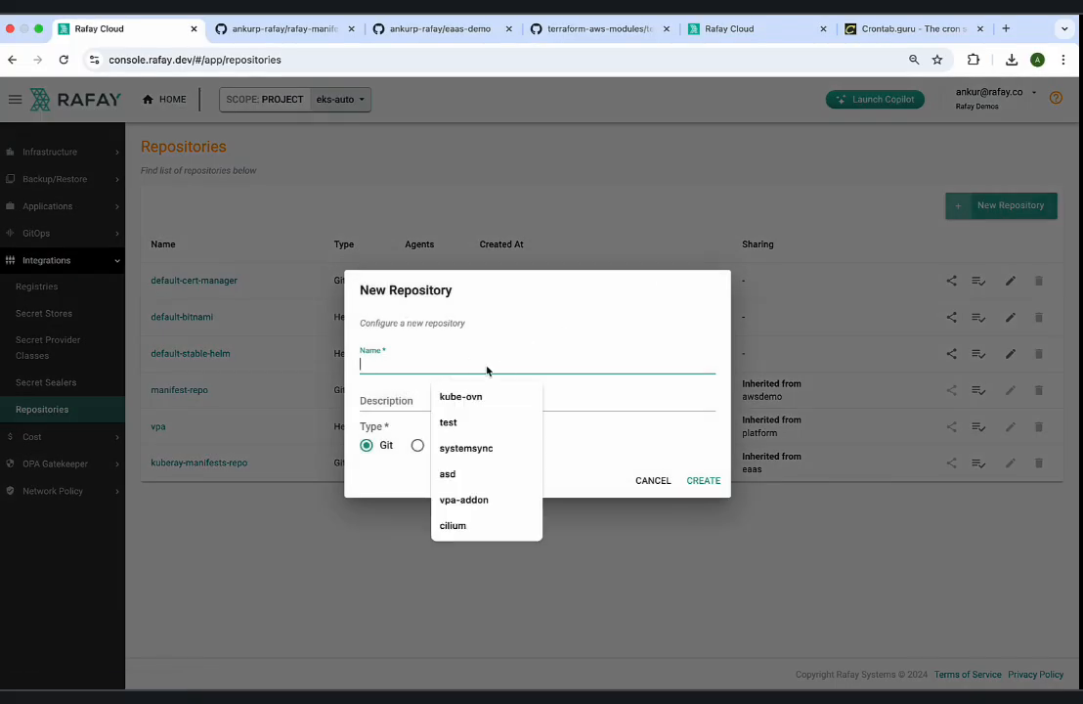
text(repo-terraform)
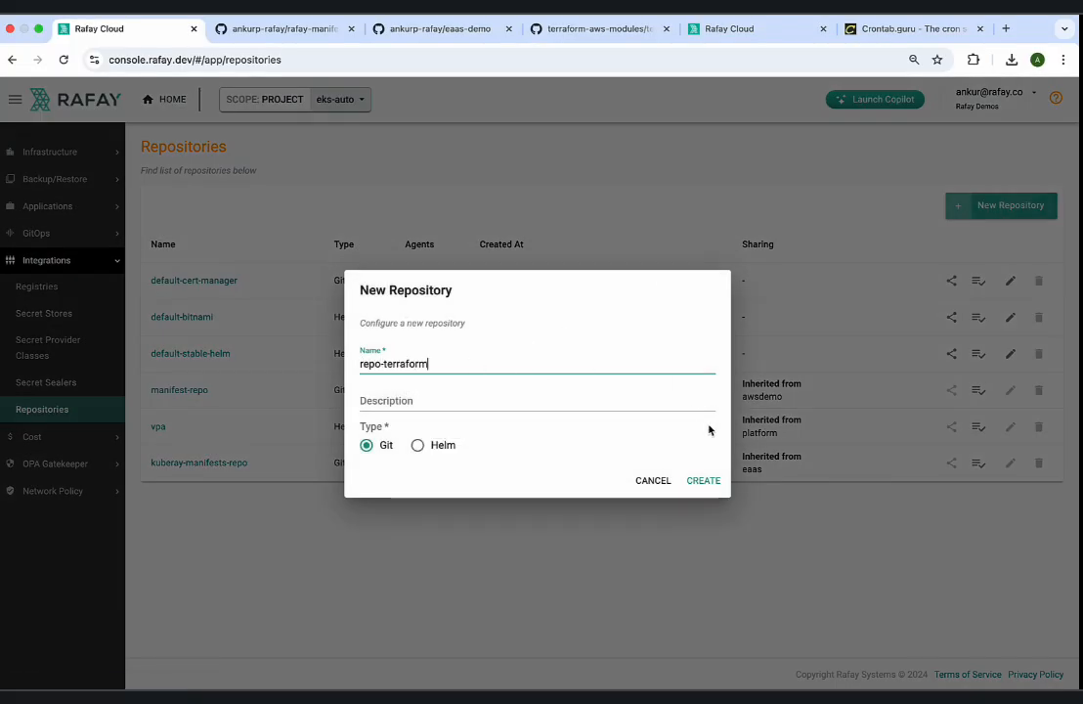
click(703, 480)
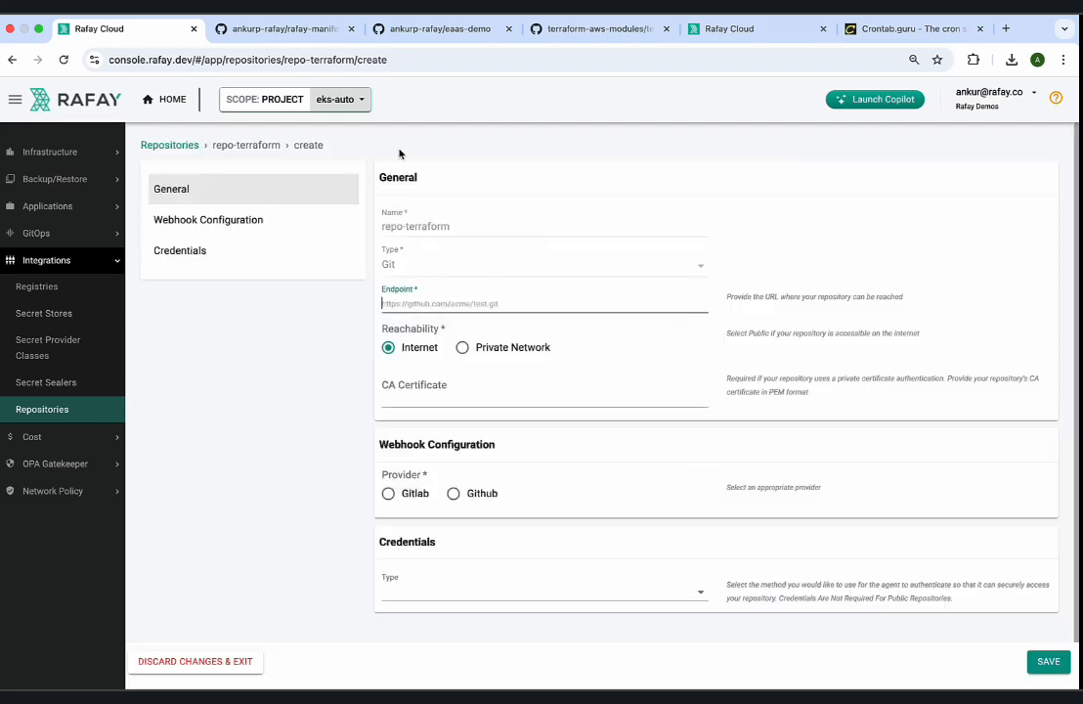
Copy the HTTPS clone URL of the eaas-demo GitHub repository and paste it as repo-terraform's endpoint.
click(427, 39)
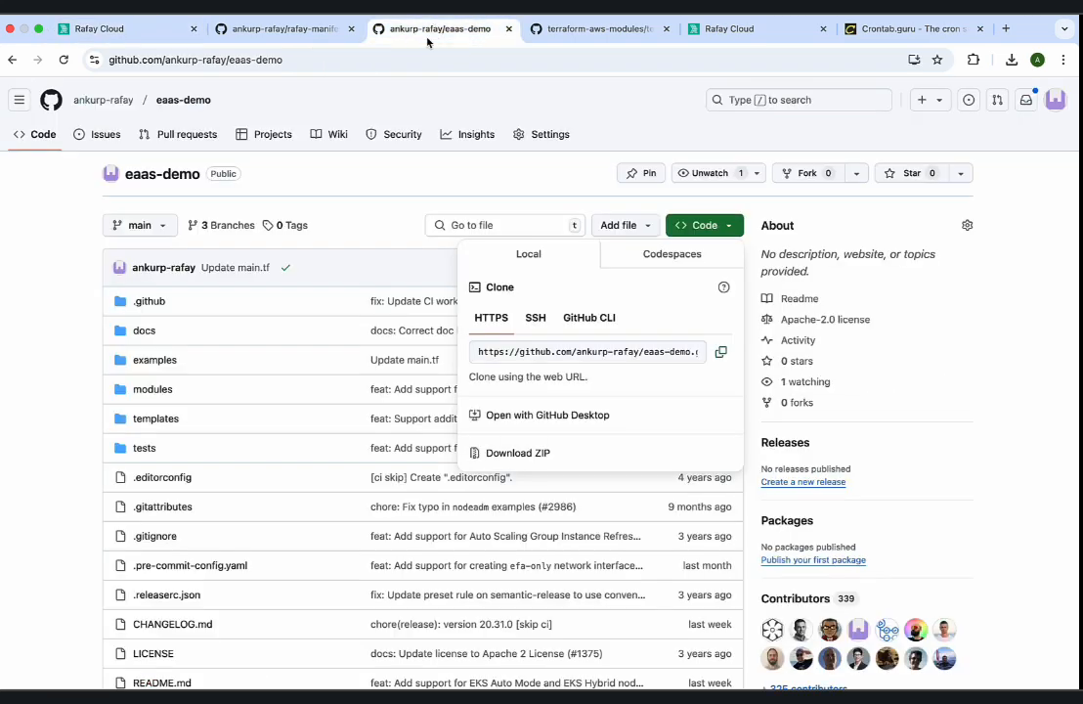
click(352, 185)
click(716, 231)
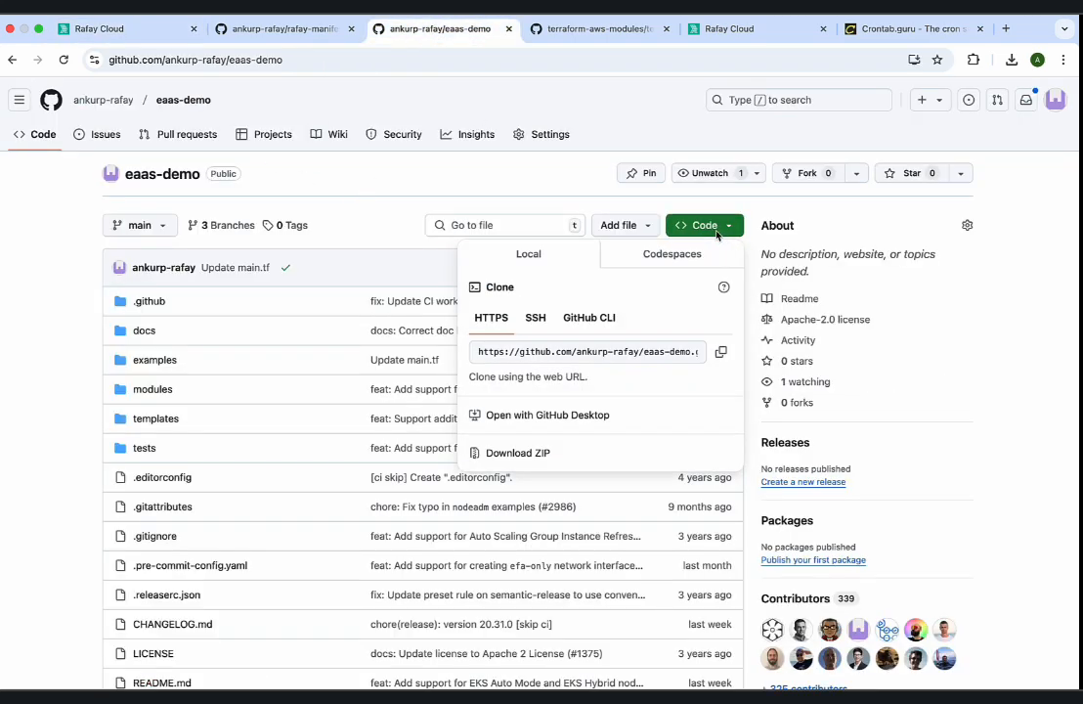
click(721, 351)
click(170, 29)
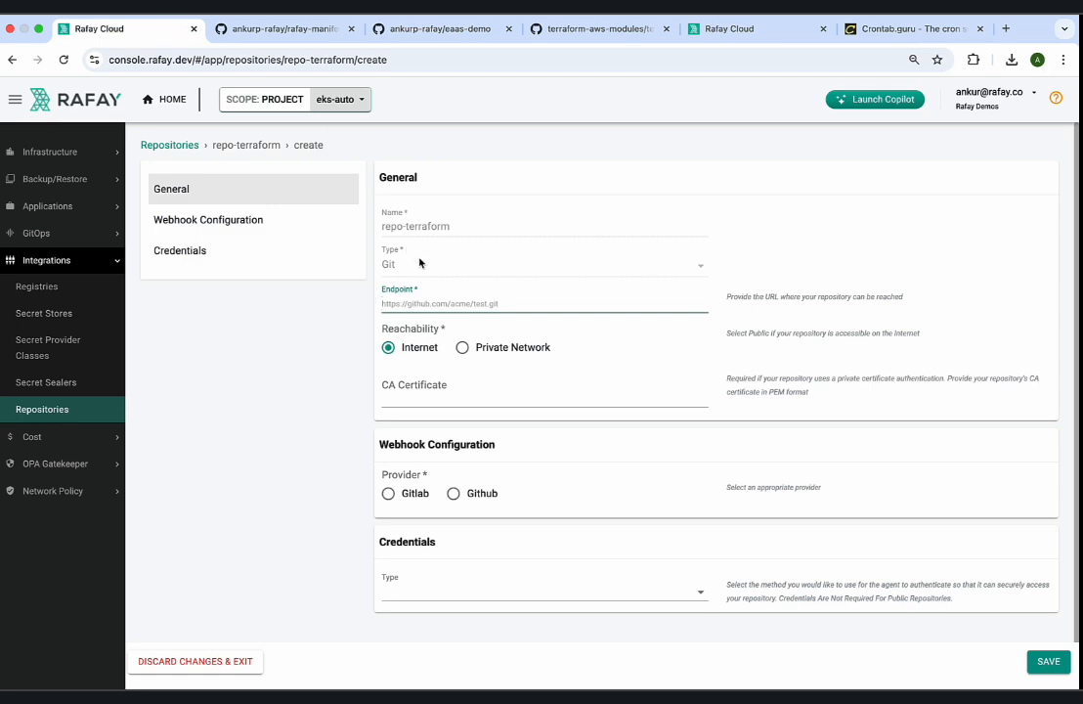
click(446, 307)
key(super+v)
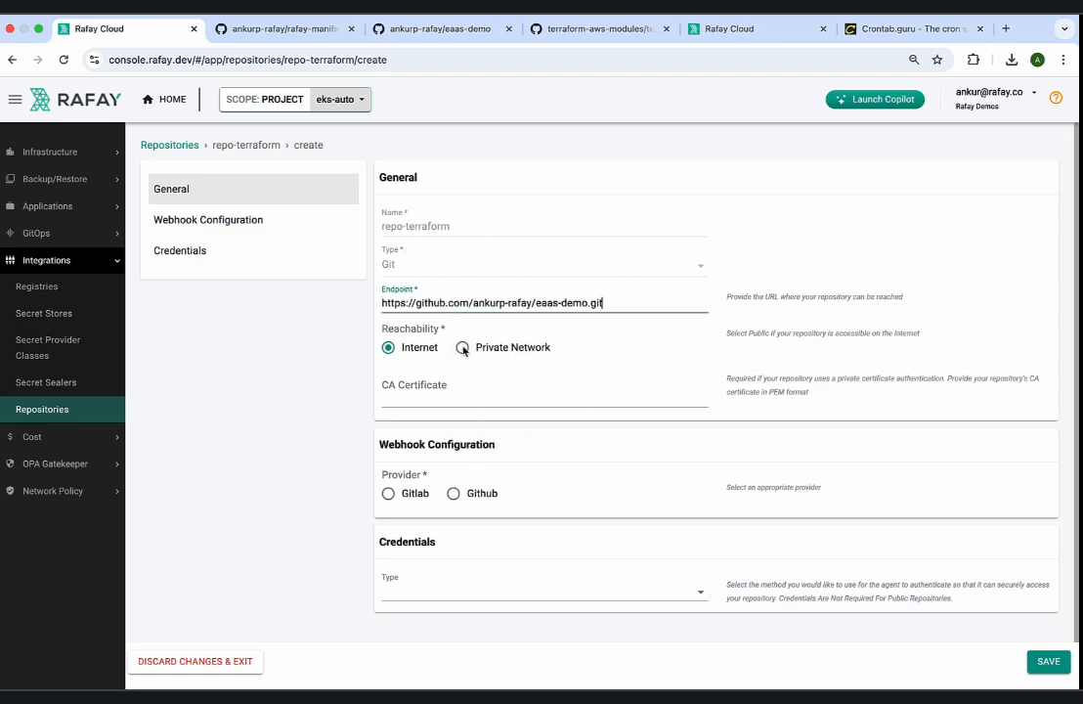
Set the repository's reachability to Private Network and assign demo-agent as its agent.
click(462, 347)
click(442, 399)
click(435, 414)
Set the credentials type to UserPassCredential, enter the GitHub username and the password/token, and save the repository.
scroll(533, 399, down, 3)
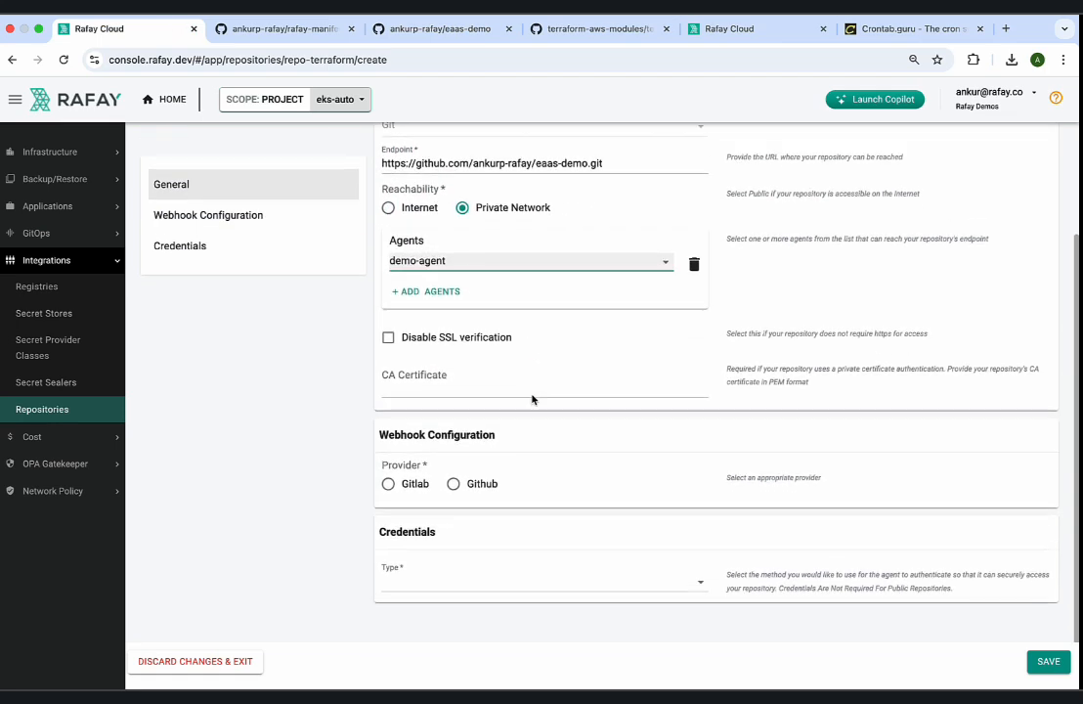
click(454, 580)
click(447, 584)
scroll(442, 581, down, 1)
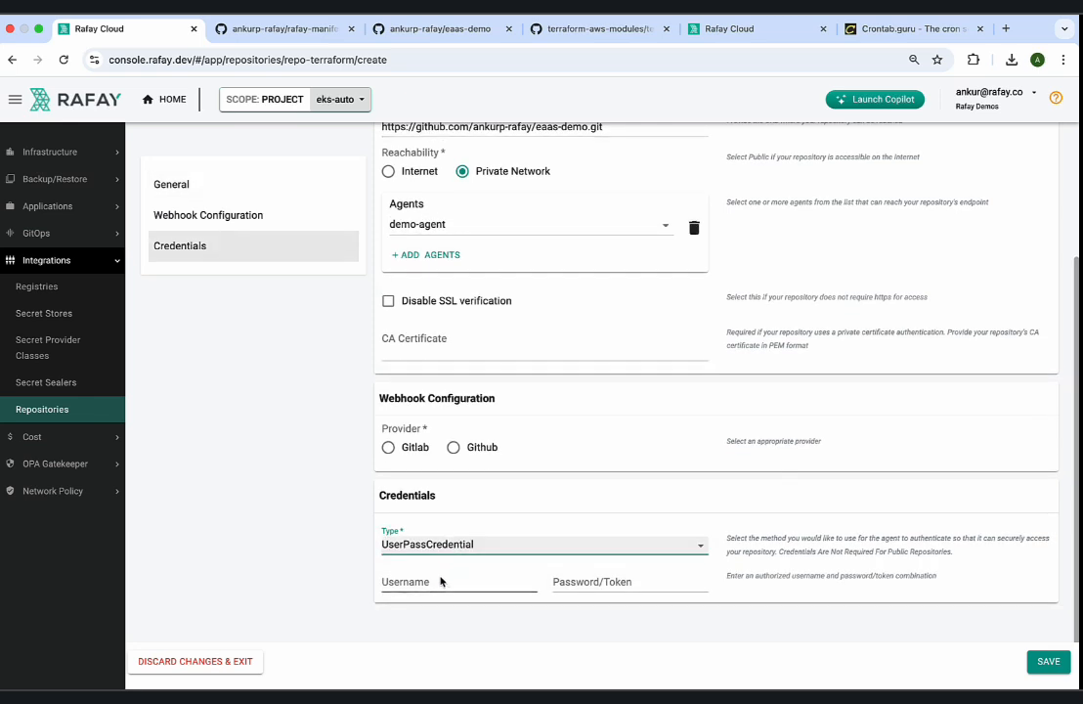
click(440, 582)
text(ankur)
click(484, 498)
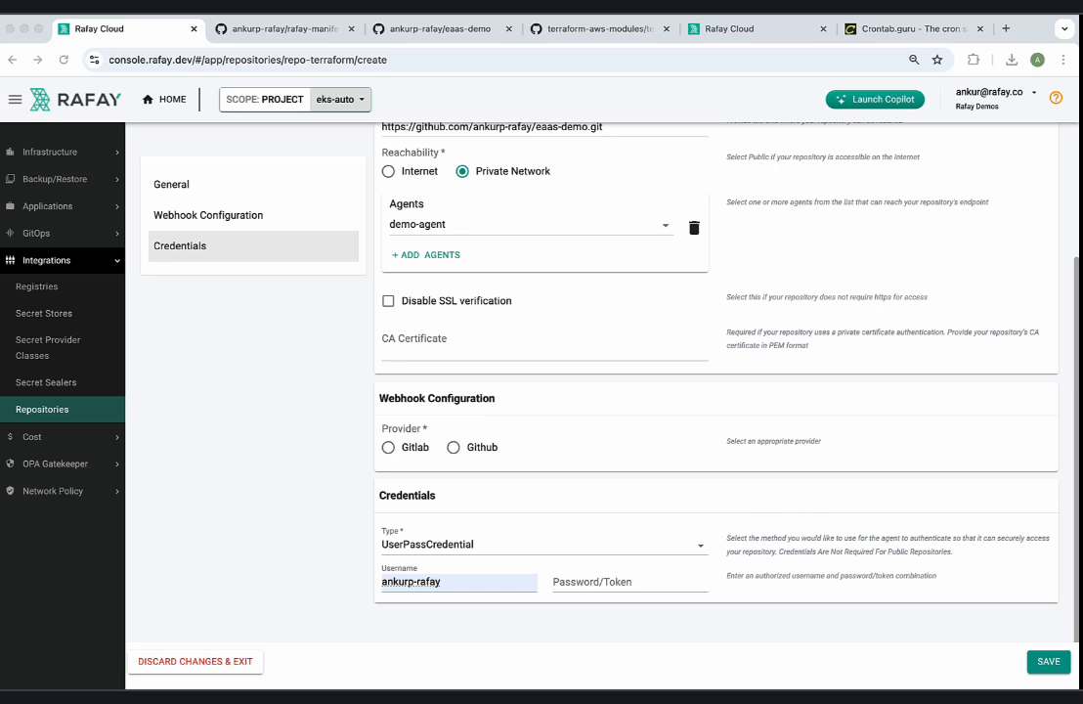
click(599, 584)
key(super+v)
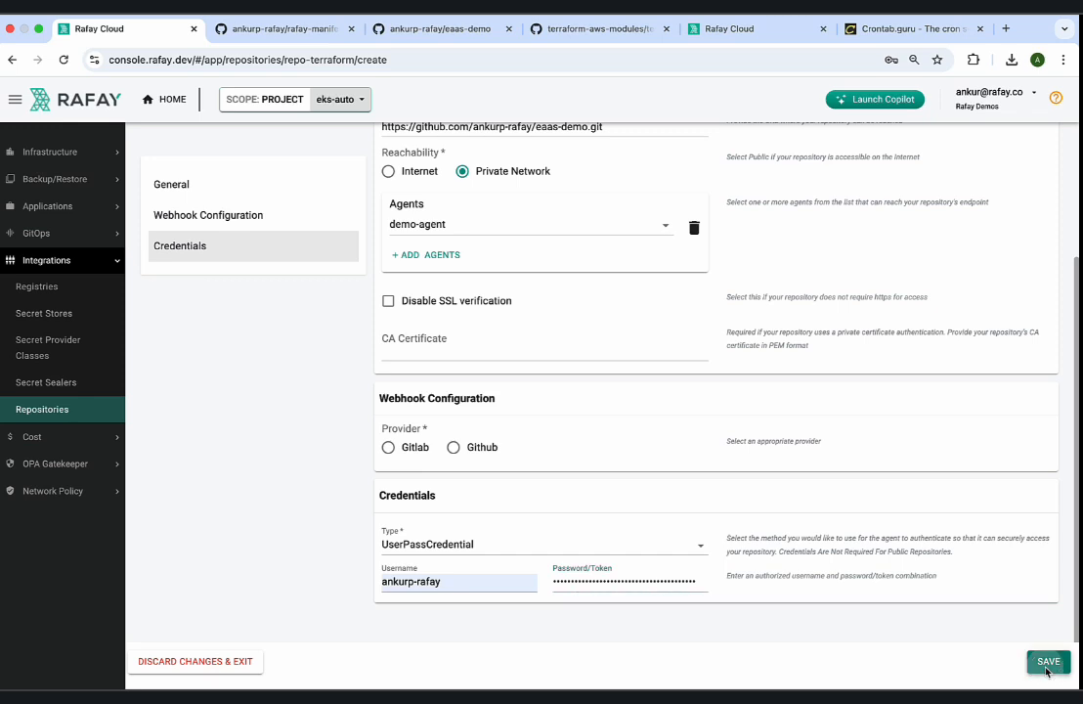
click(1046, 668)
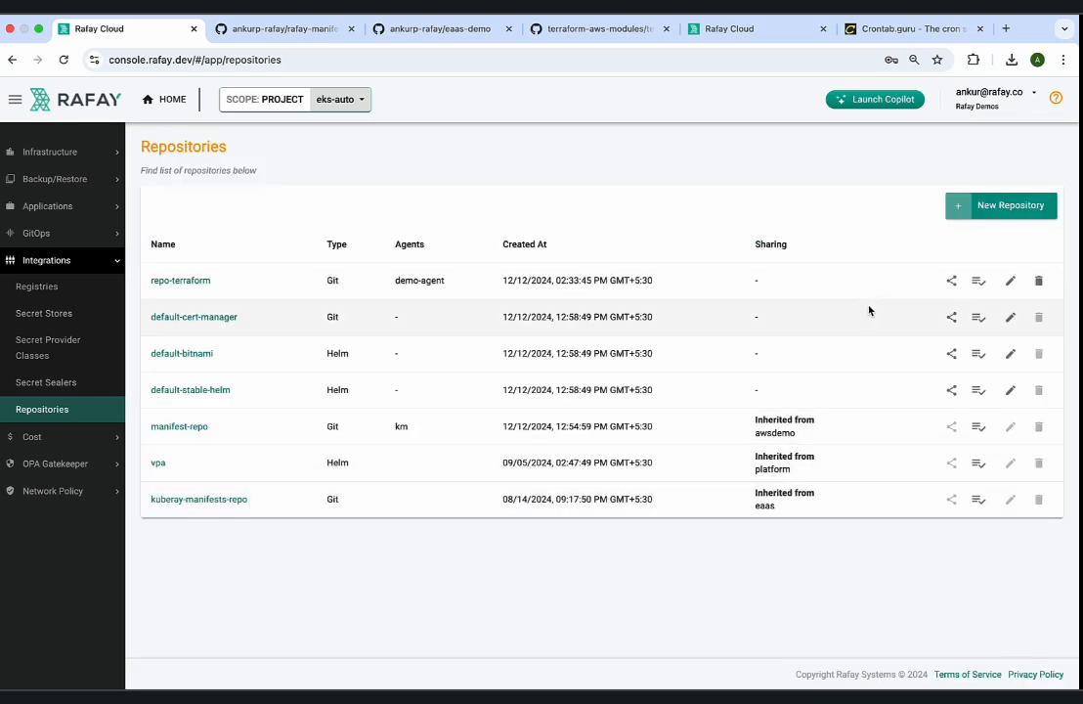
Open the GitOps agents list and check the health of demo-agent.
click(68, 235)
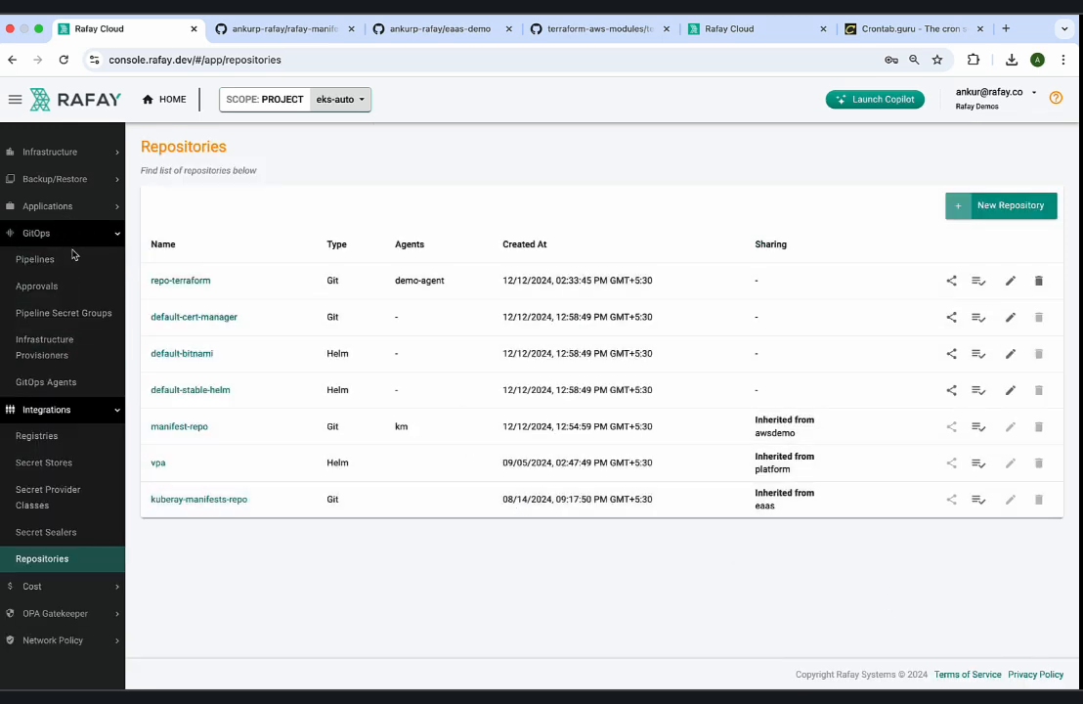
click(67, 381)
double_click(467, 276)
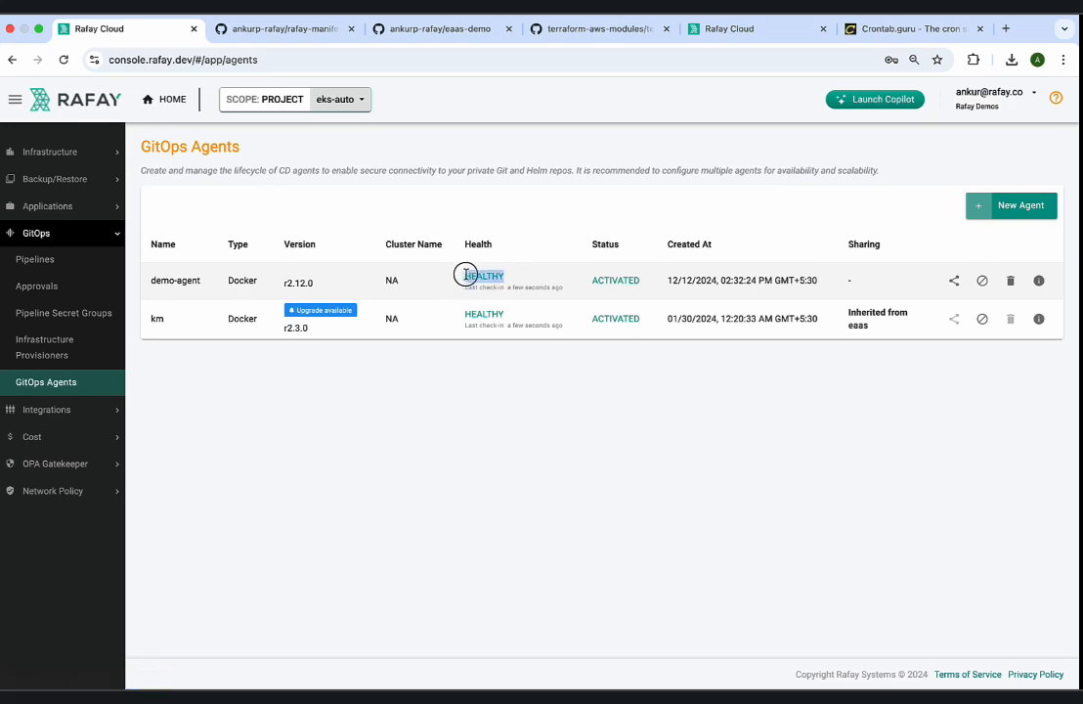
Return to the repositories list, validate repo-terraform's connection and close the validation result.
click(74, 409)
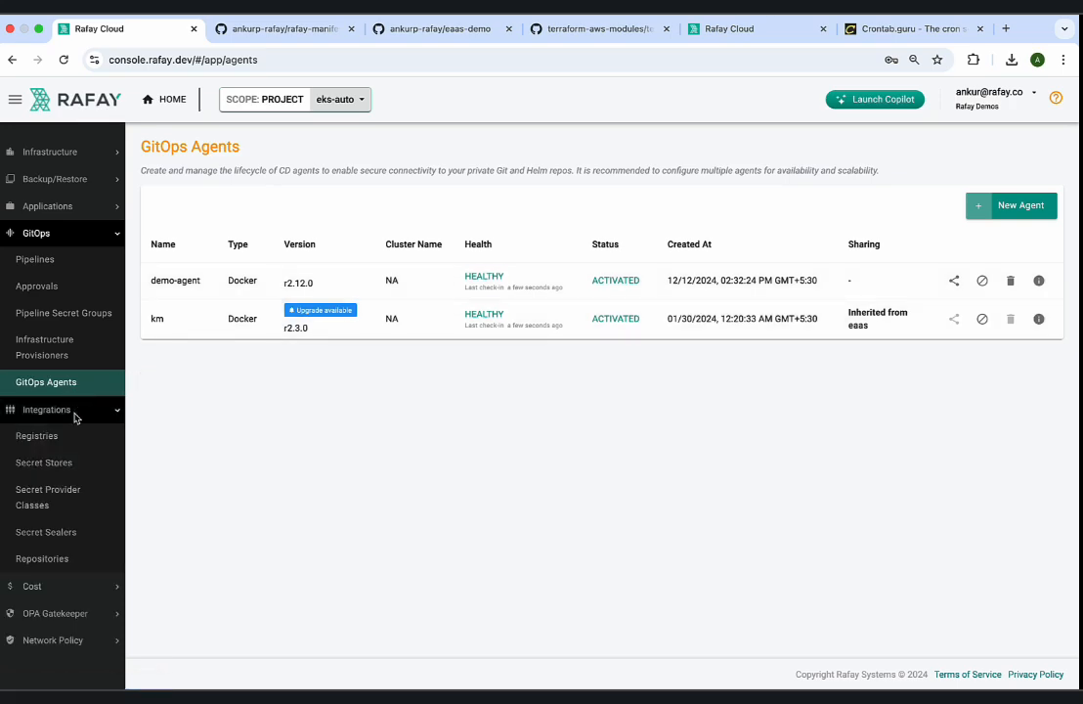
click(67, 556)
click(978, 281)
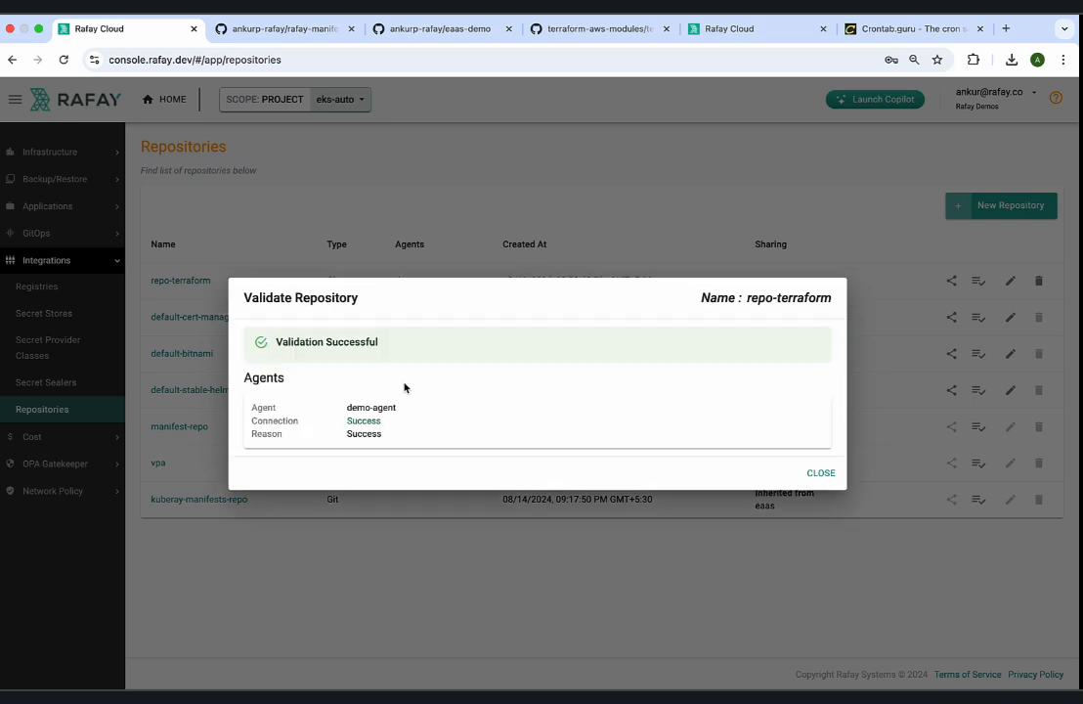
drag(379, 343, 308, 347)
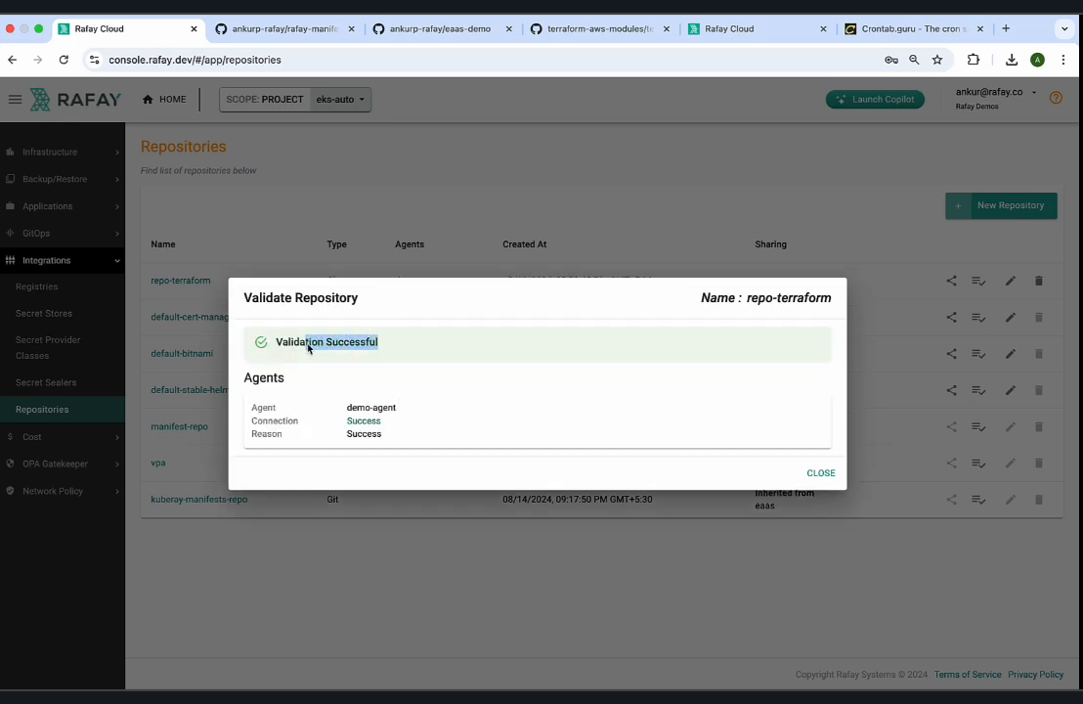
click(820, 473)
Create a new config context under Environments named rafay-credentials-demo1.
scroll(76, 288, up, 1)
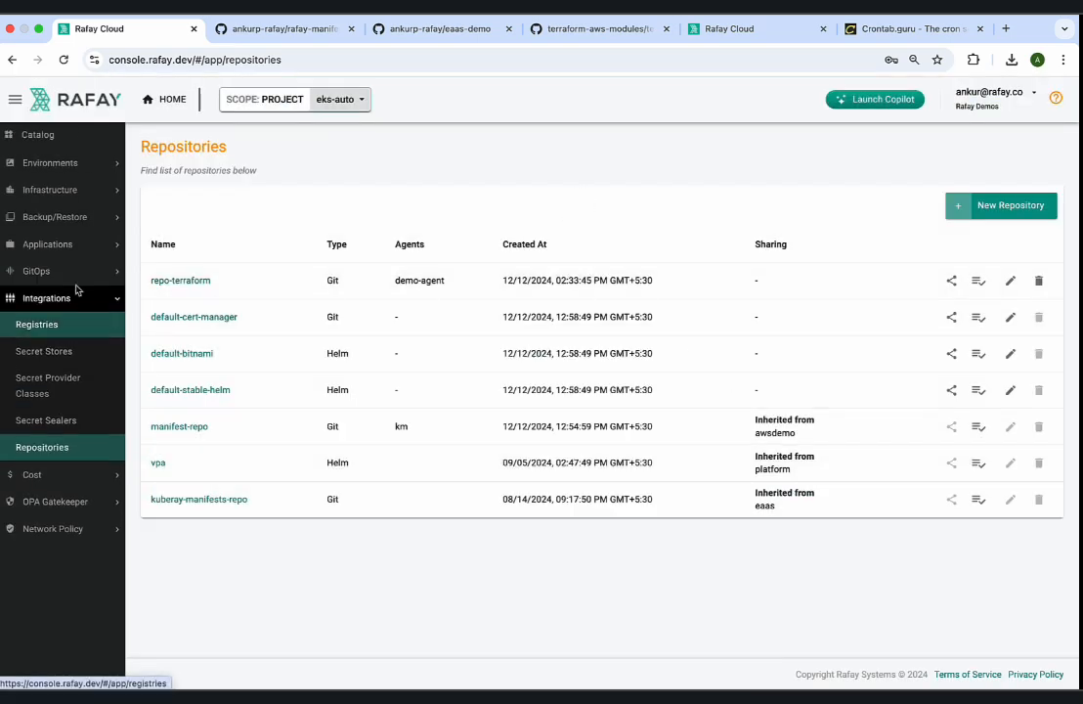
scroll(77, 288, up, 1)
click(77, 205)
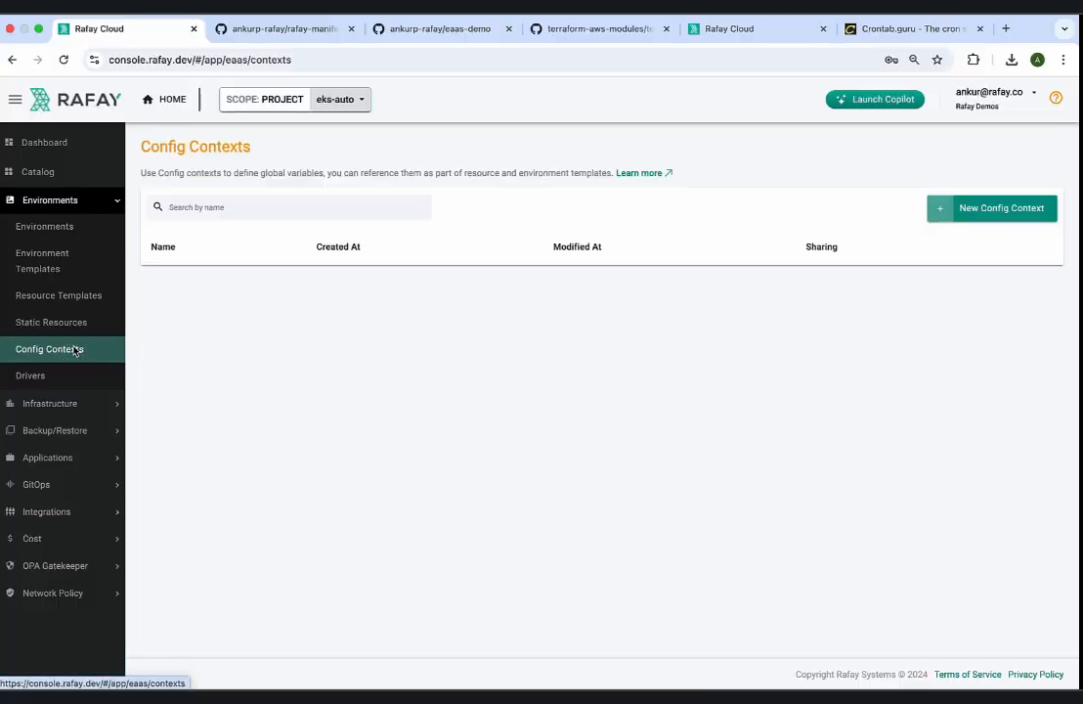
click(1004, 208)
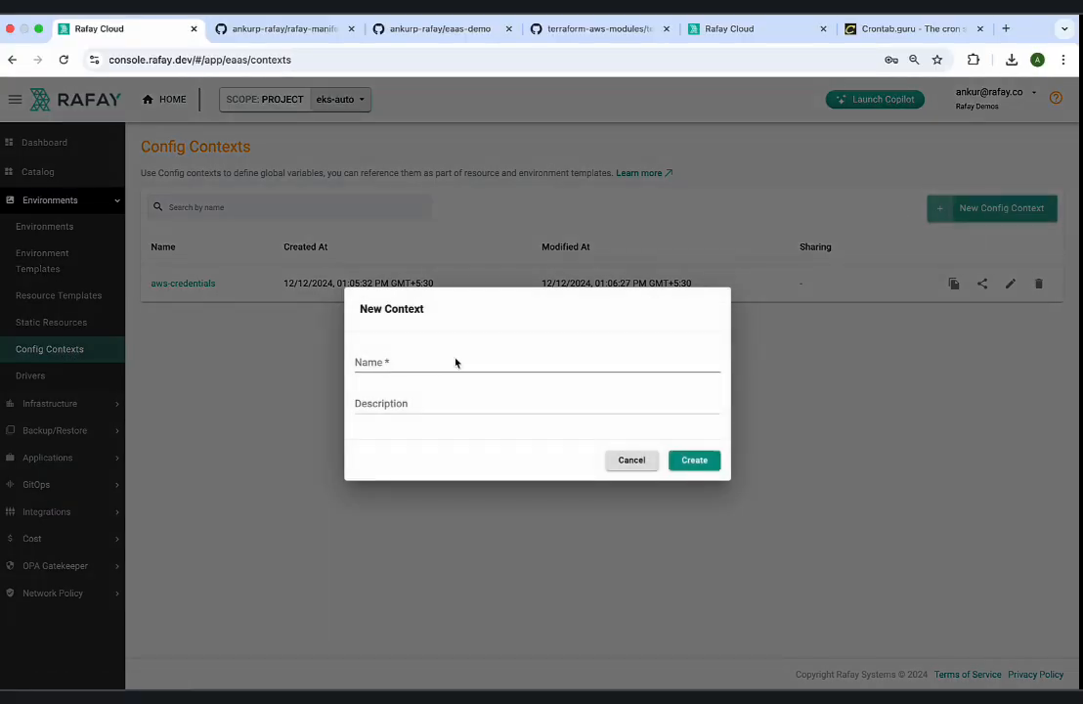
click(434, 366)
text(raf)
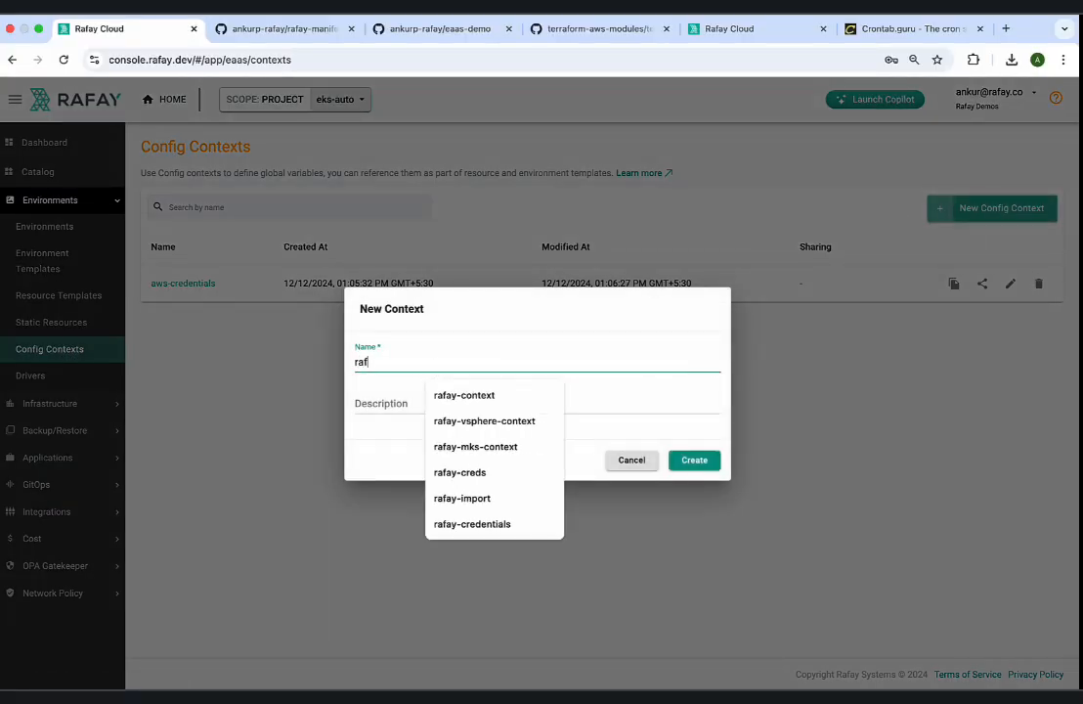
text(ay-credenti)
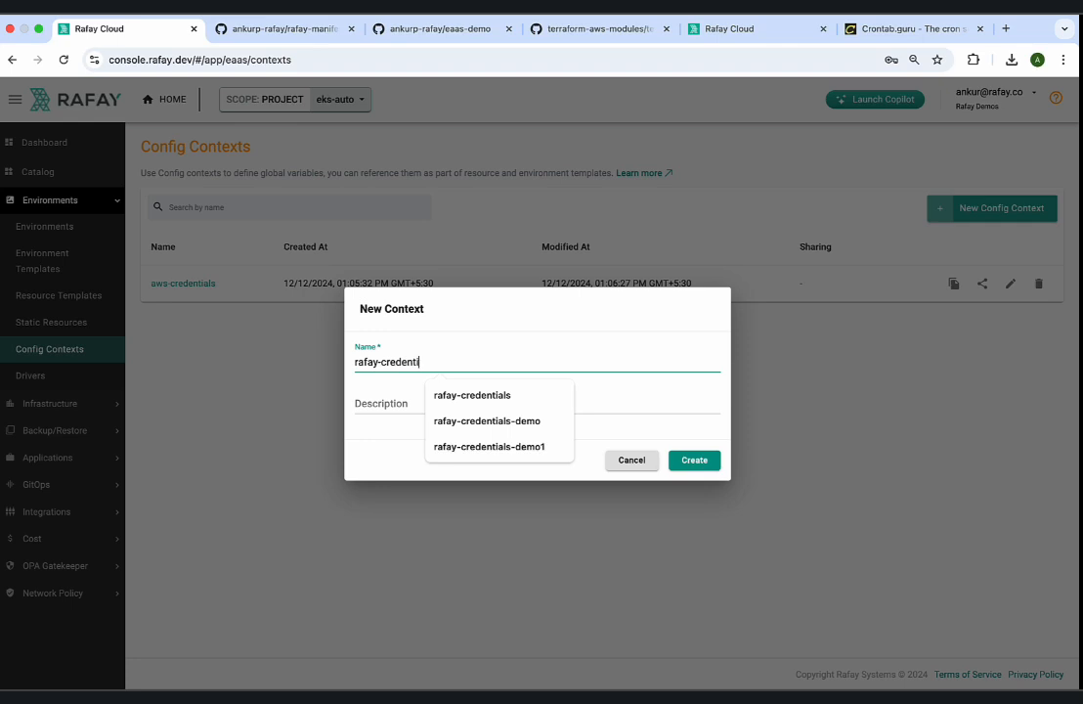
text(als-demo)
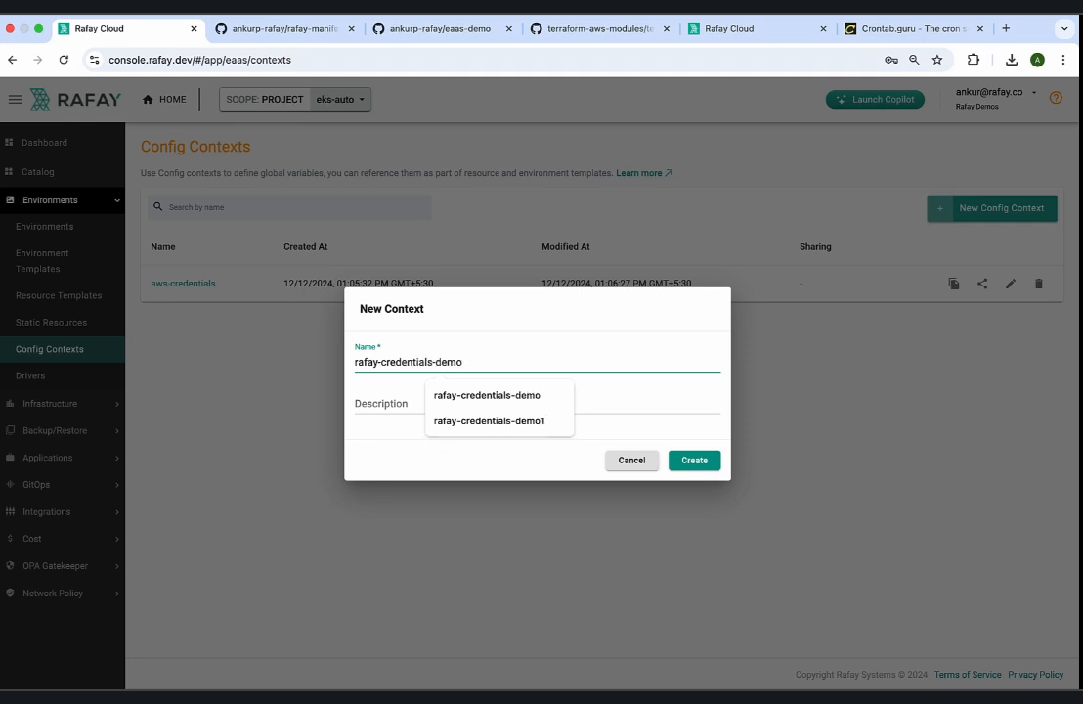
text(1)
click(693, 461)
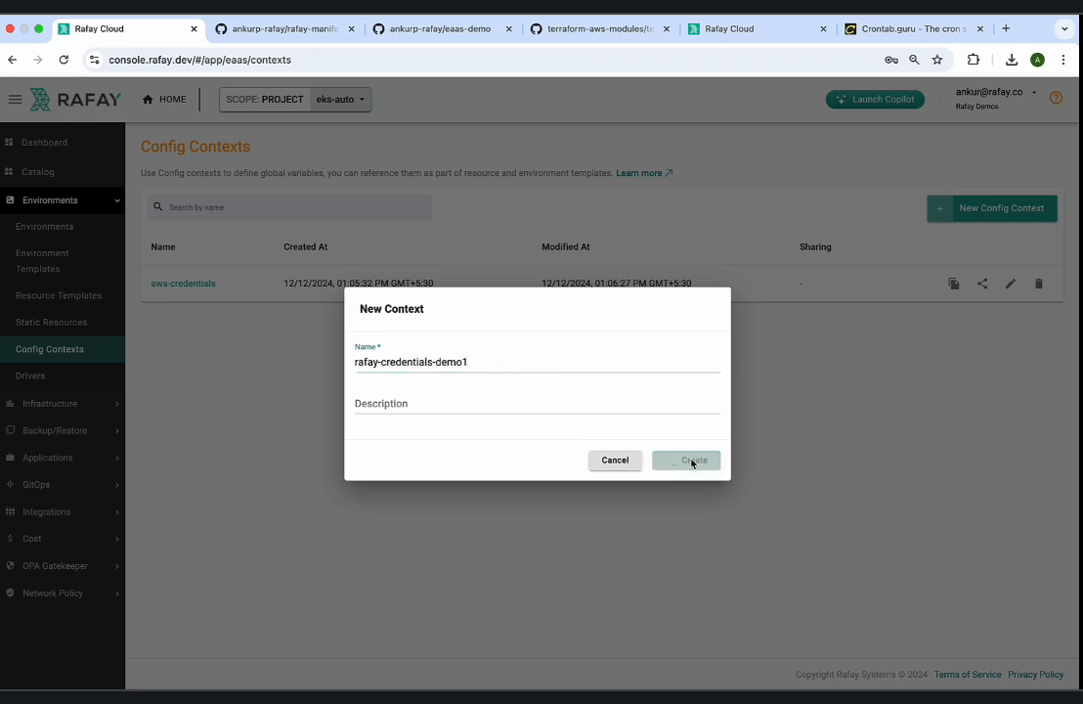
Start a new environment variable in the context with key RCTL_API_KEY and paste the API key as its value.
click(188, 208)
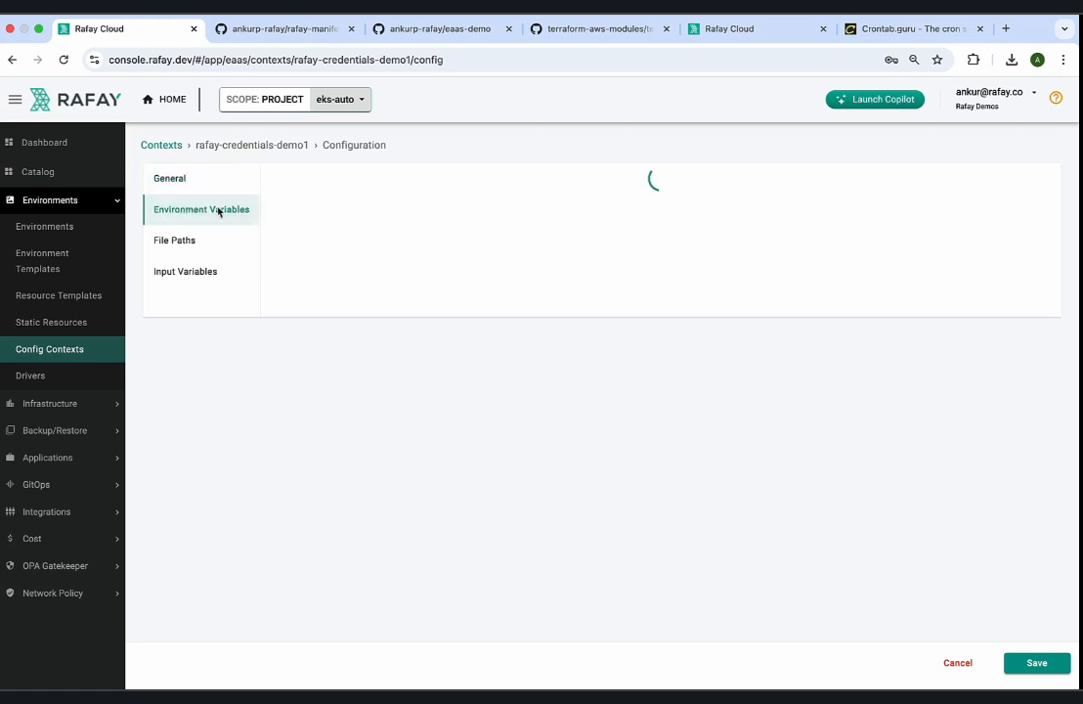
click(945, 192)
click(814, 162)
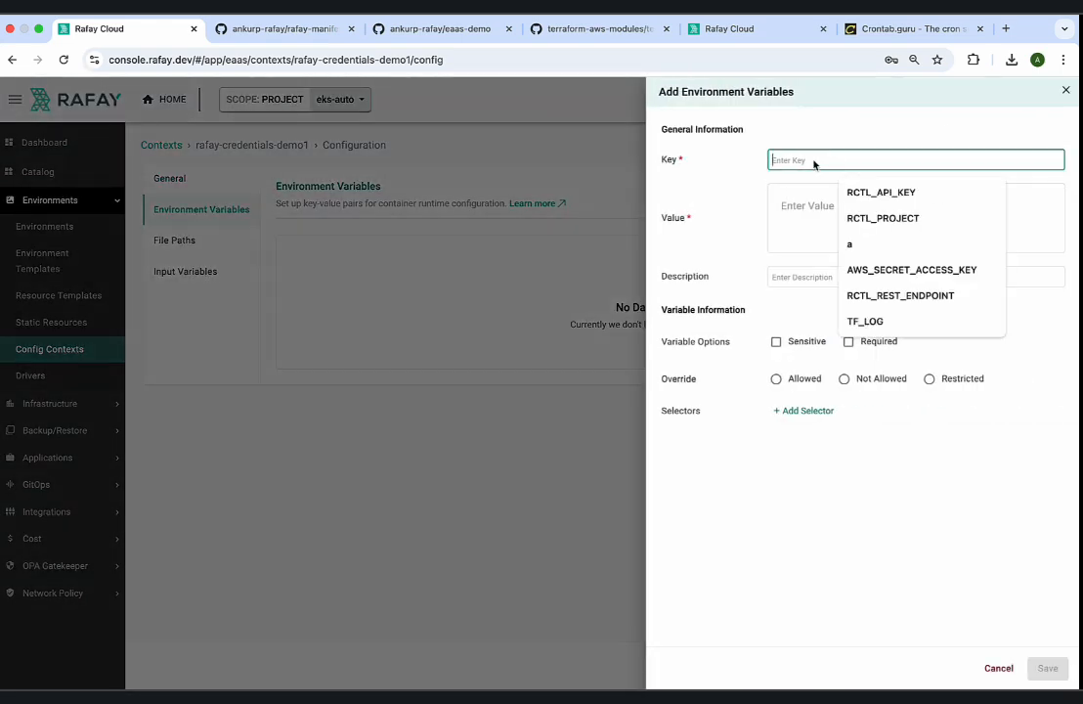
click(866, 192)
click(833, 217)
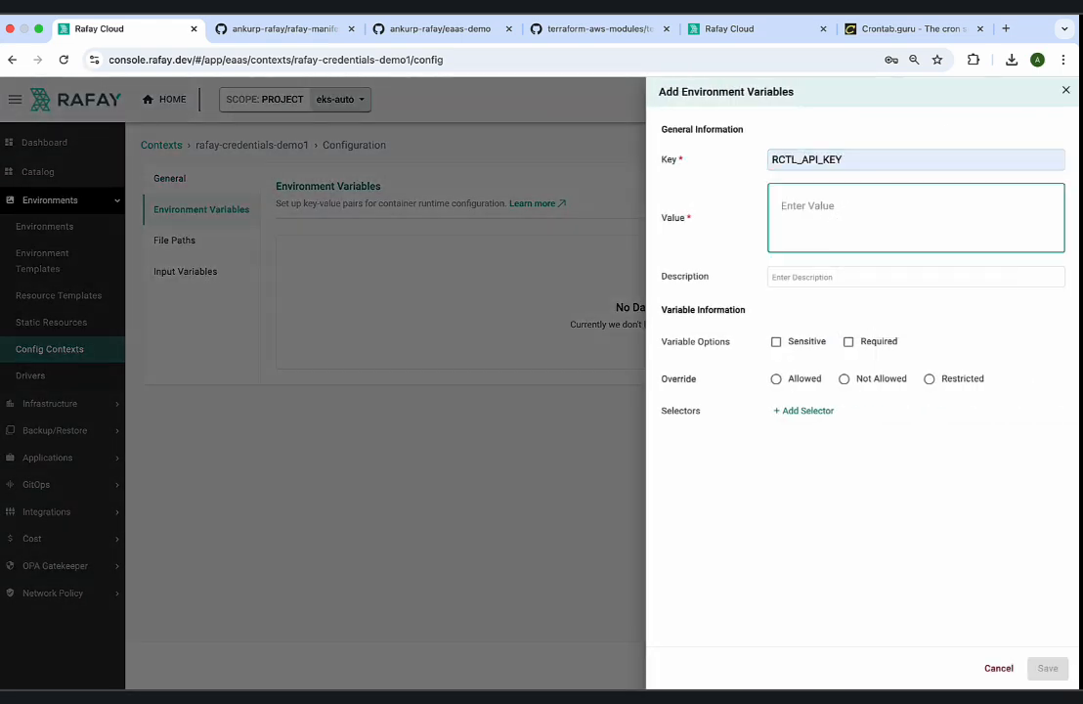
key(super+Tab)
click(811, 209)
key(super+v)
Describe the variable as "API key of the user part of the controller", mark it Sensitive, set Override to Not Allowed, and save it.
click(816, 277)
text(API)
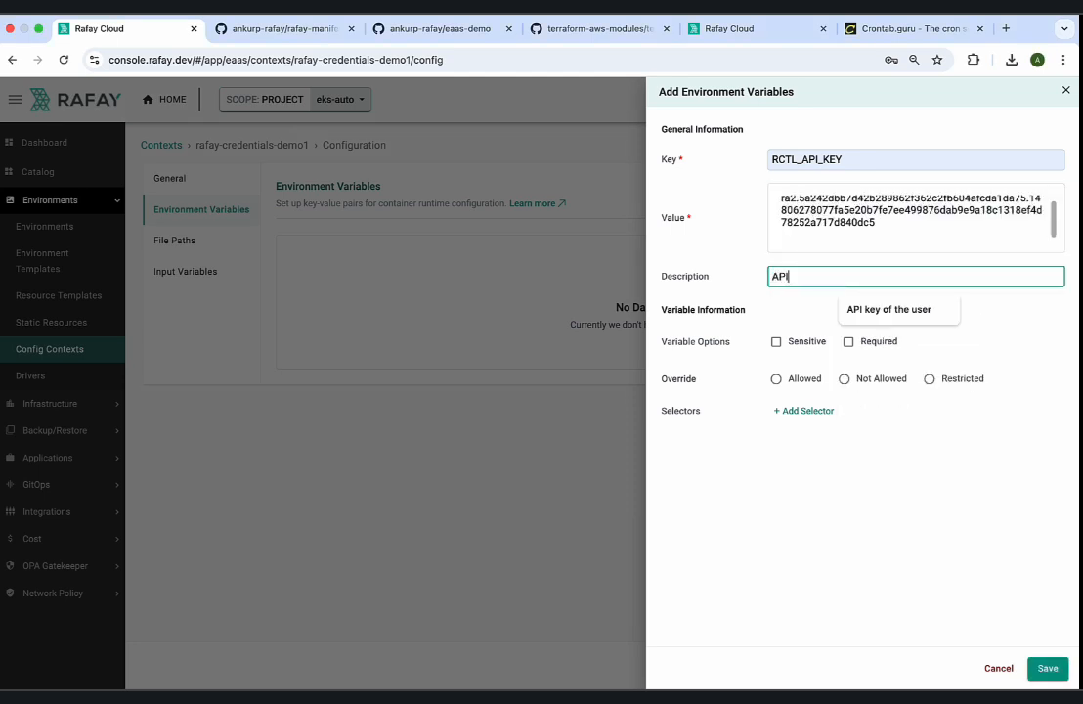
text( key of the user part of the controller)
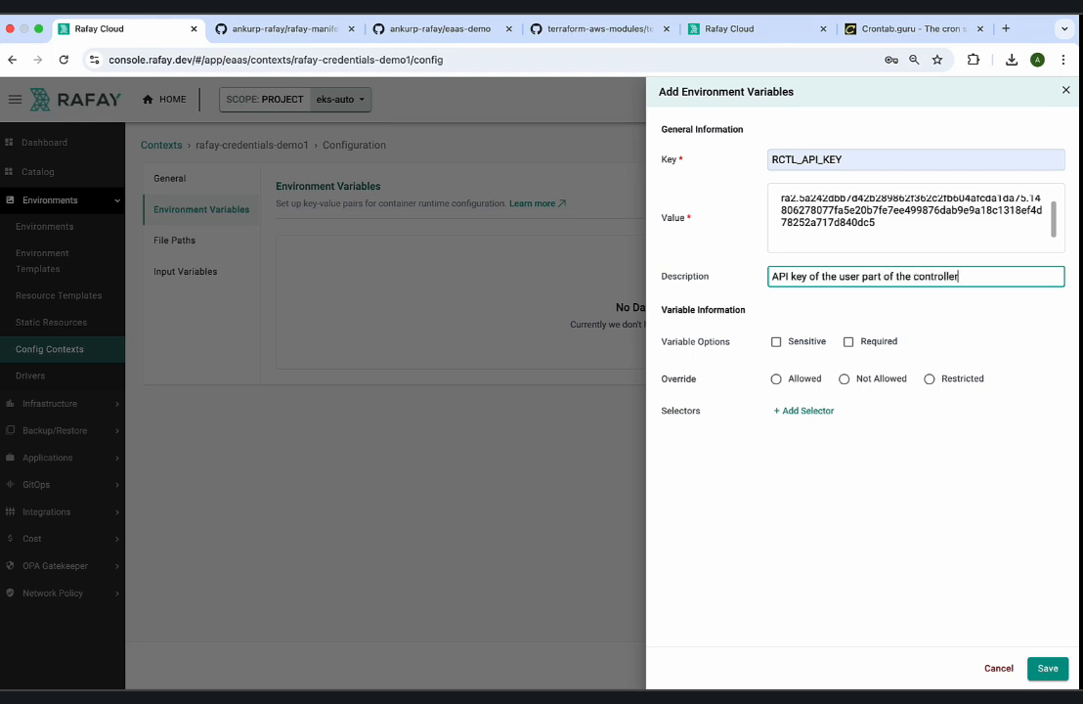
click(779, 342)
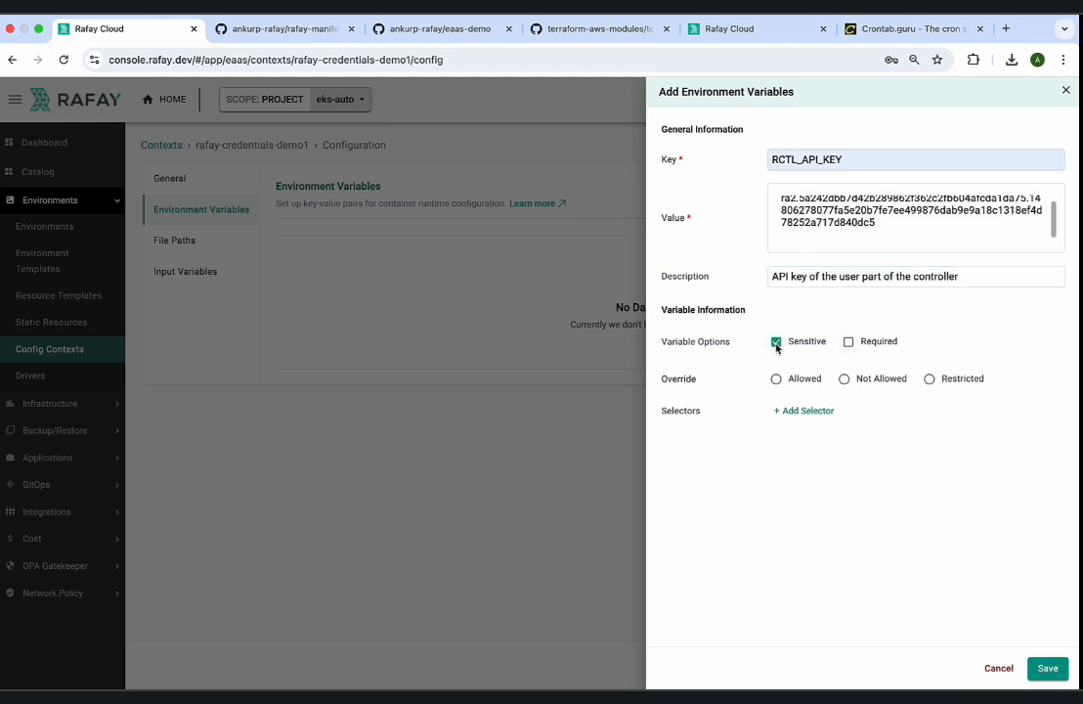
click(842, 379)
click(1047, 668)
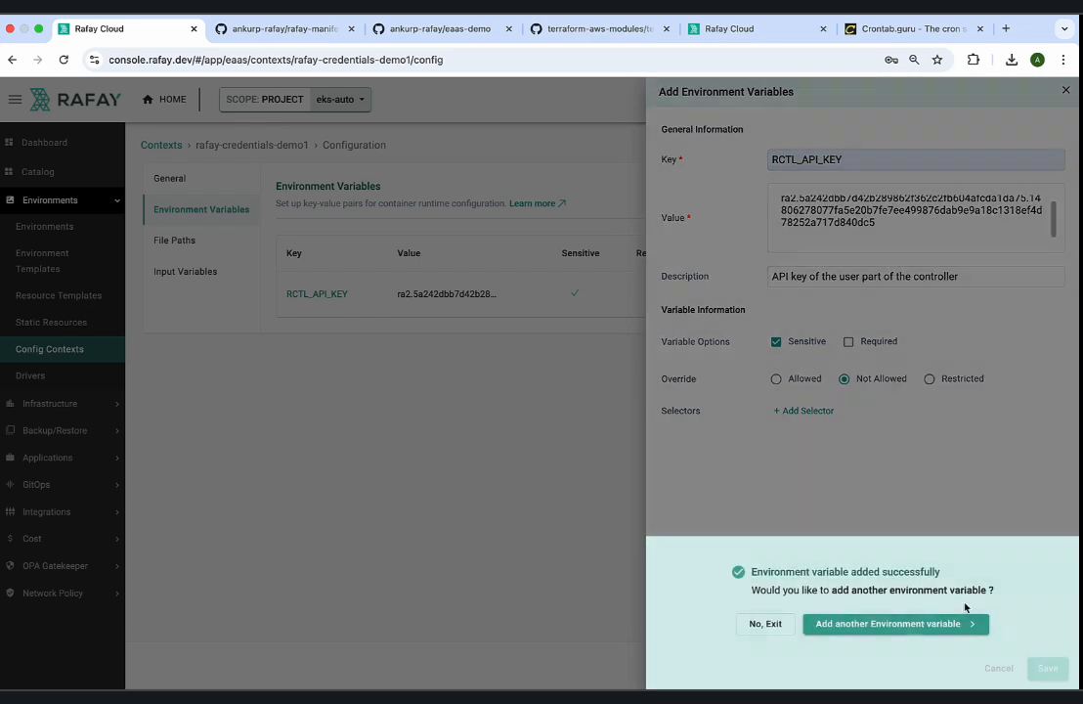
Start another environment variable with key RCTL_REST_ENDPOINT and enter console.rafay.dev, taken from the console's web address, as its value.
click(928, 624)
click(858, 160)
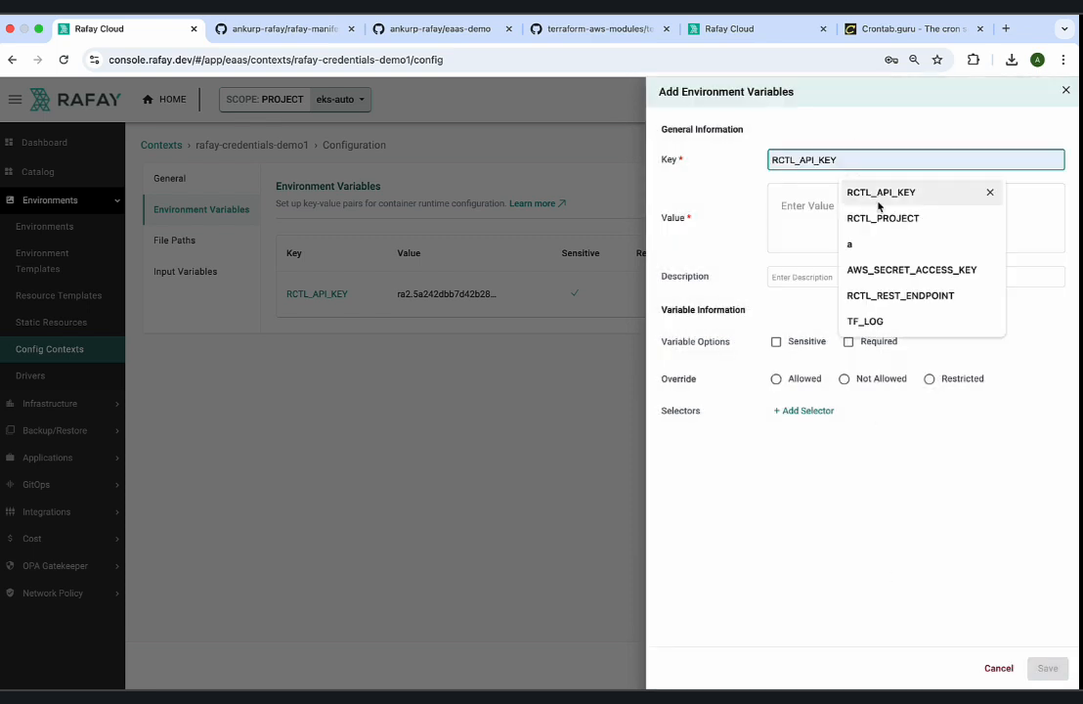
click(884, 295)
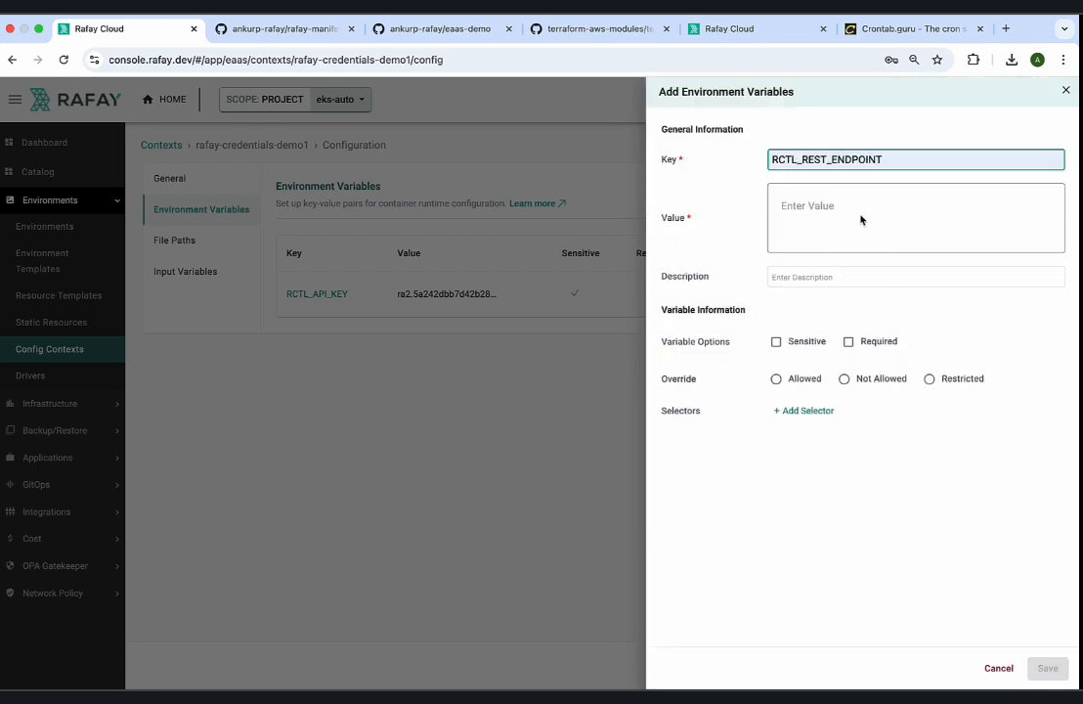
click(160, 61)
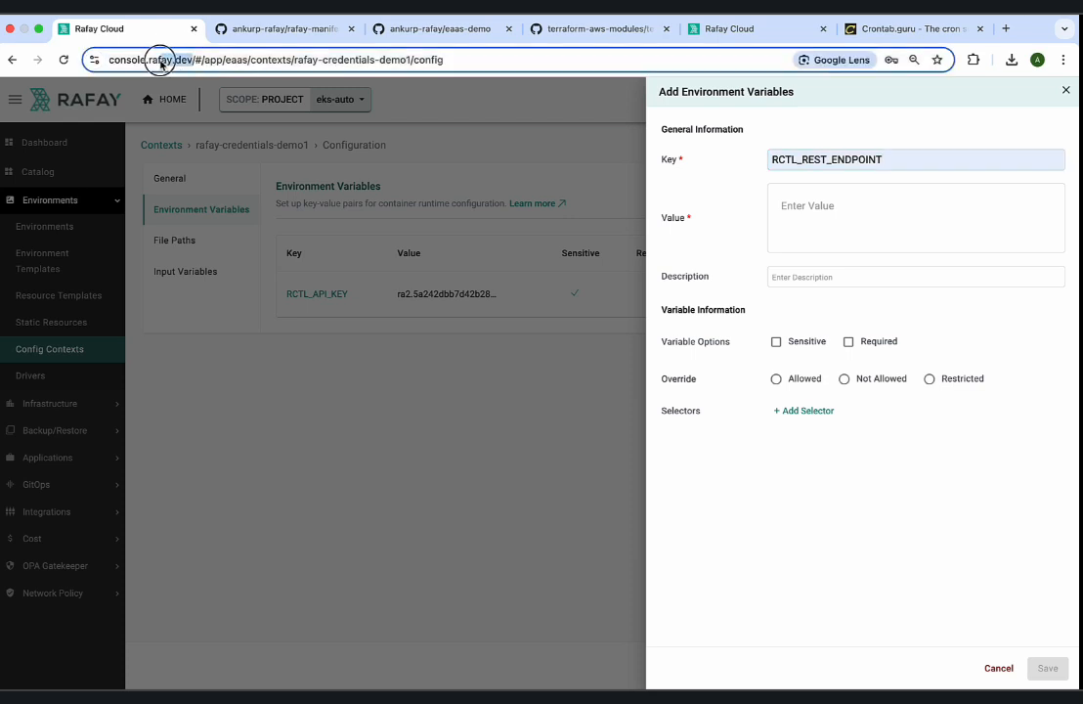
drag(160, 65, 87, 61)
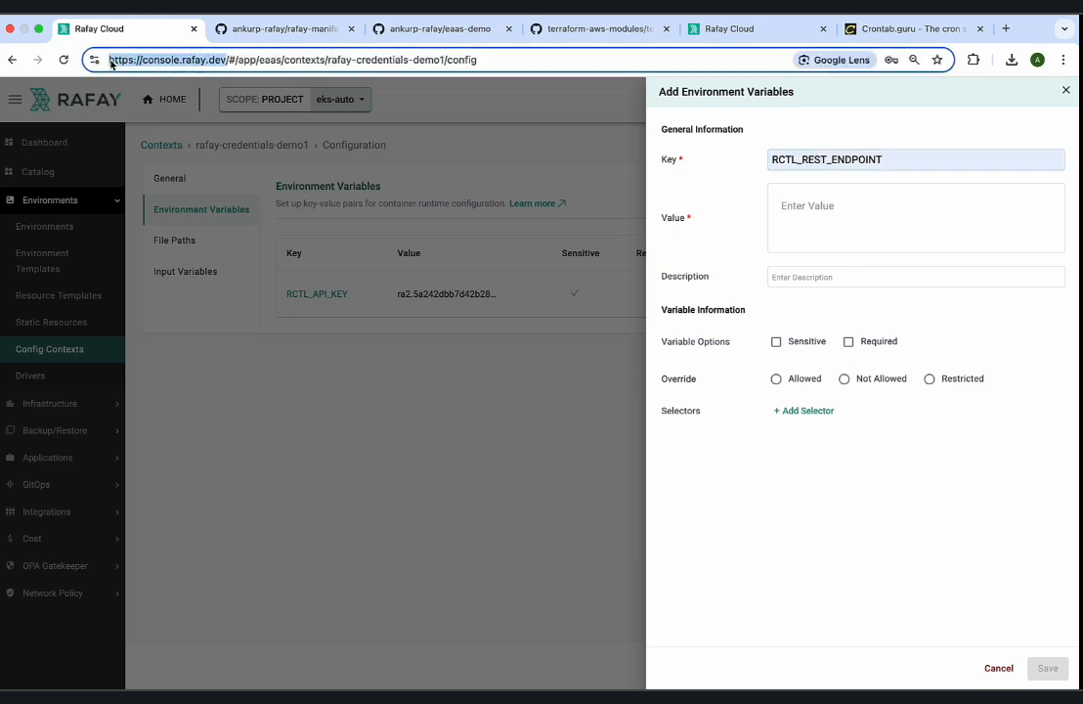
click(795, 223)
text(https://console.rafay.dev/)
drag(816, 207, 754, 212)
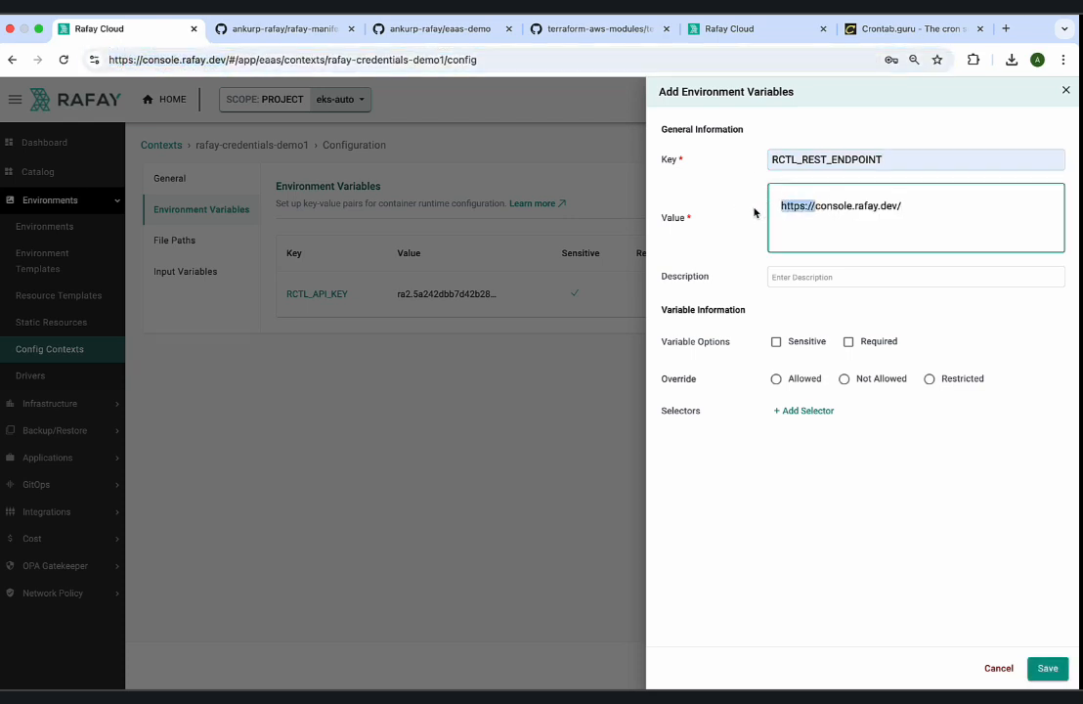
key(BackSpace)
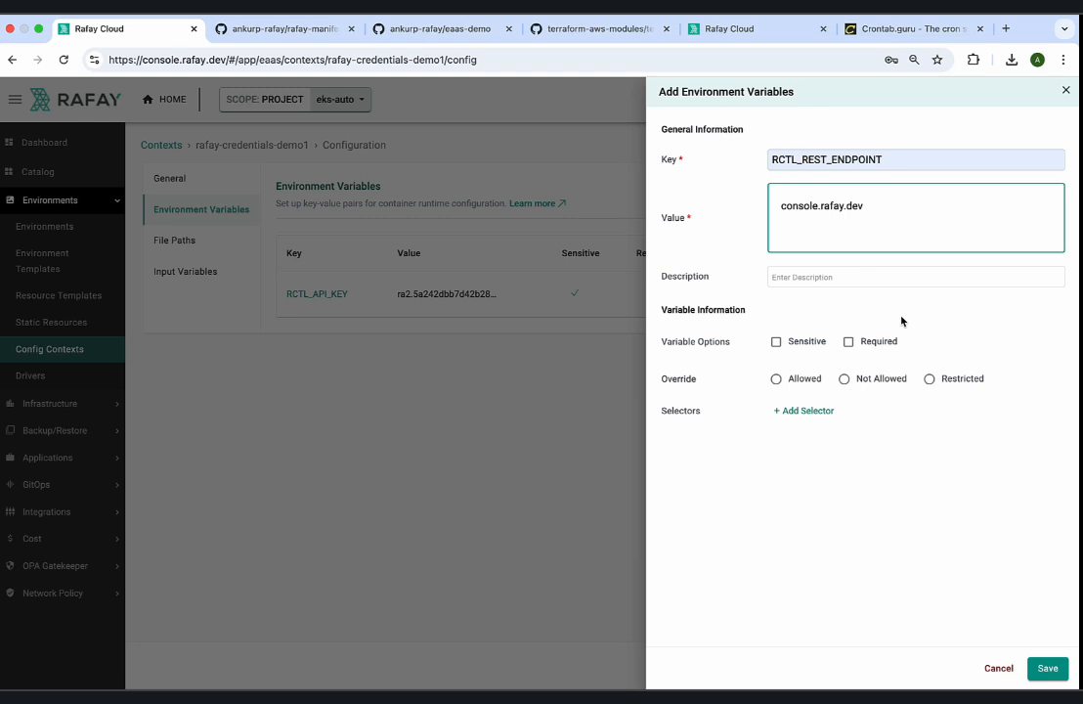
Set the endpoint variable's Override to Not Allowed, save it without adding another, and save the config context.
click(848, 378)
click(1047, 668)
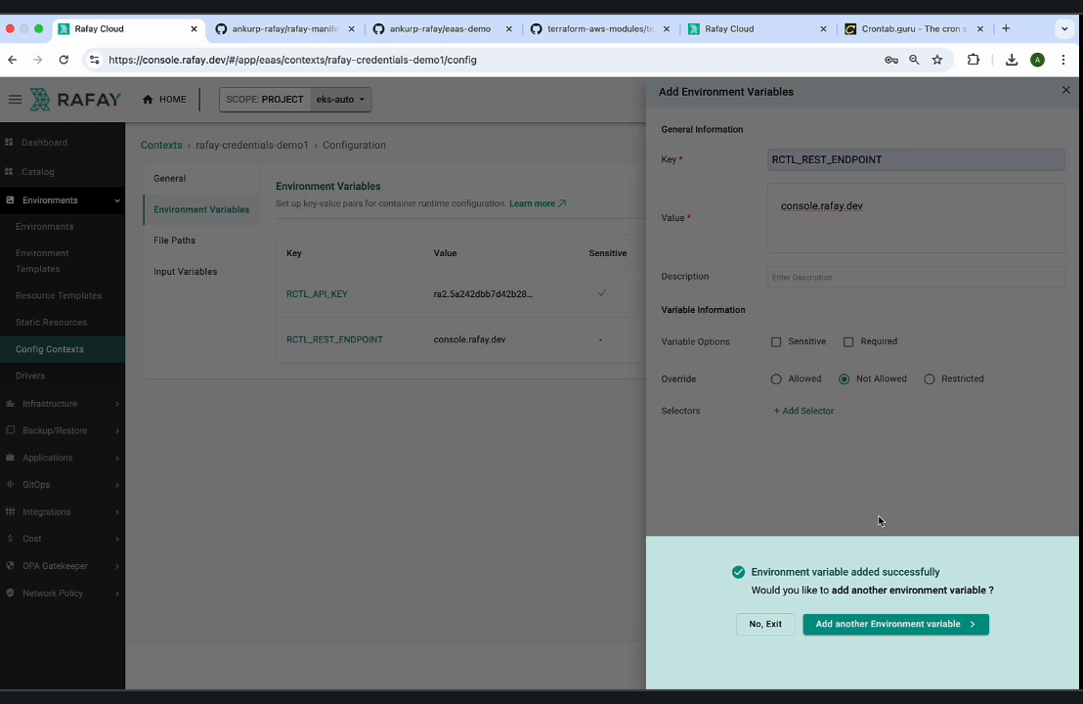
click(767, 623)
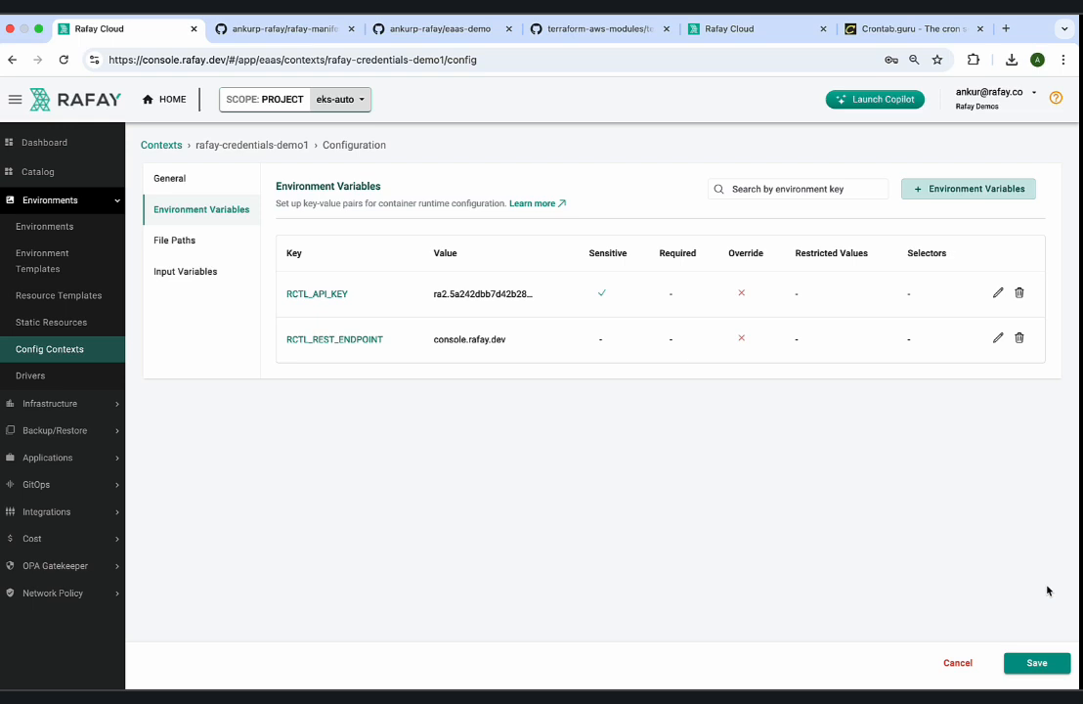
click(1035, 662)
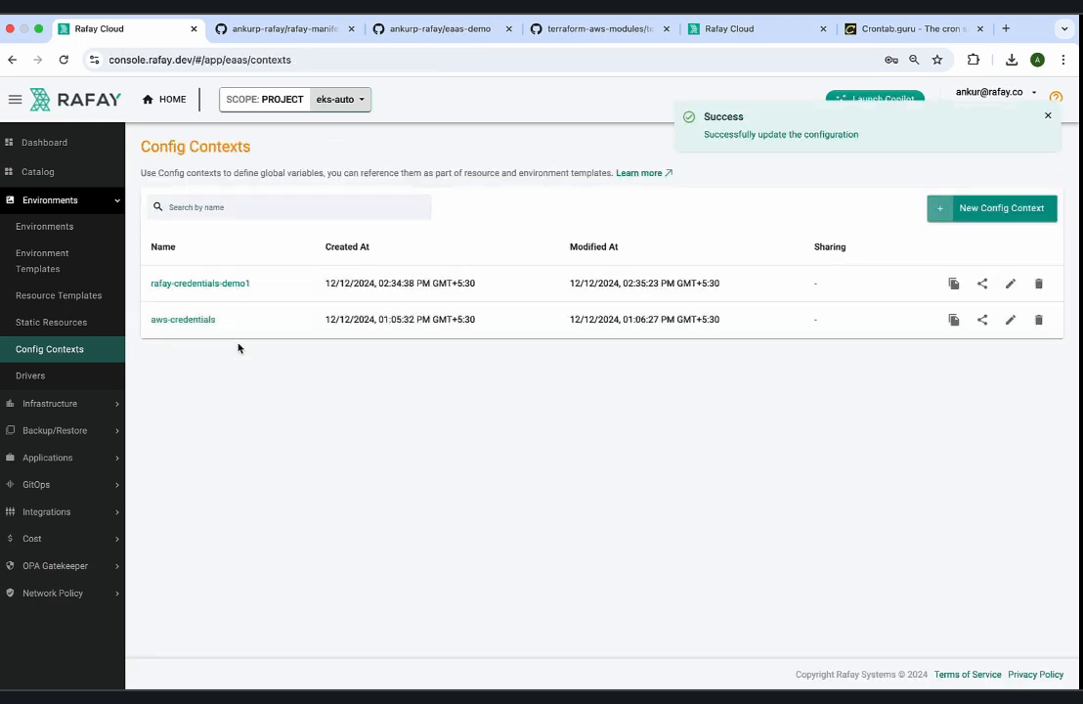
Review the environment variables of the aws-credentials config context and leave it without saving.
drag(230, 319, 154, 319)
click(156, 319)
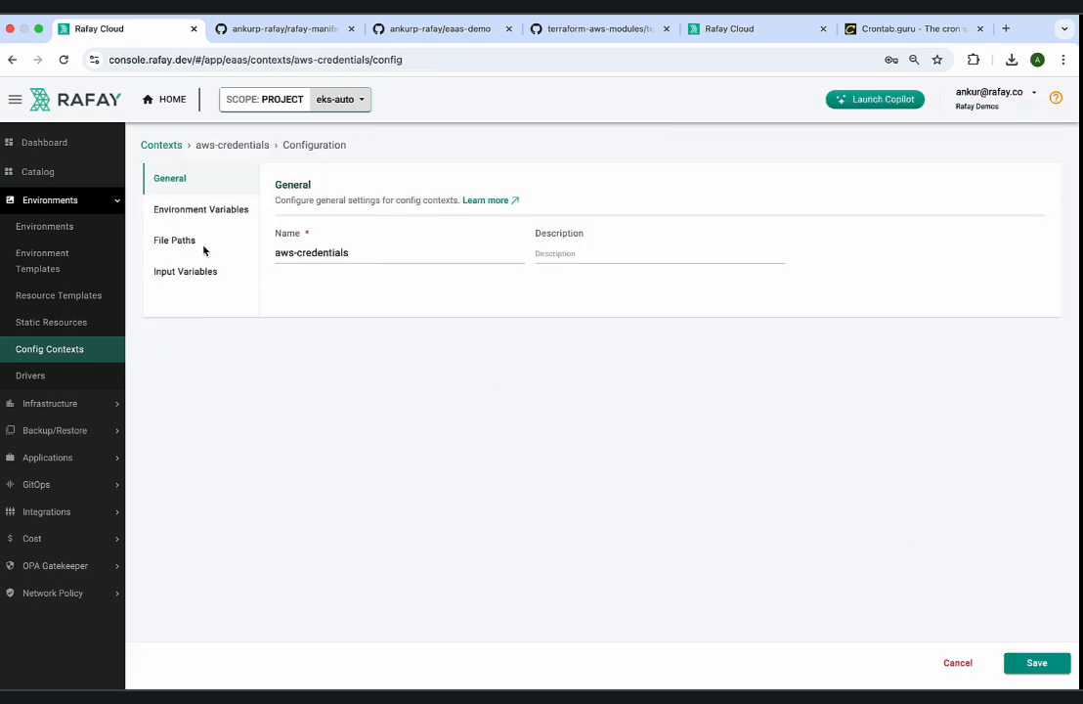
click(194, 210)
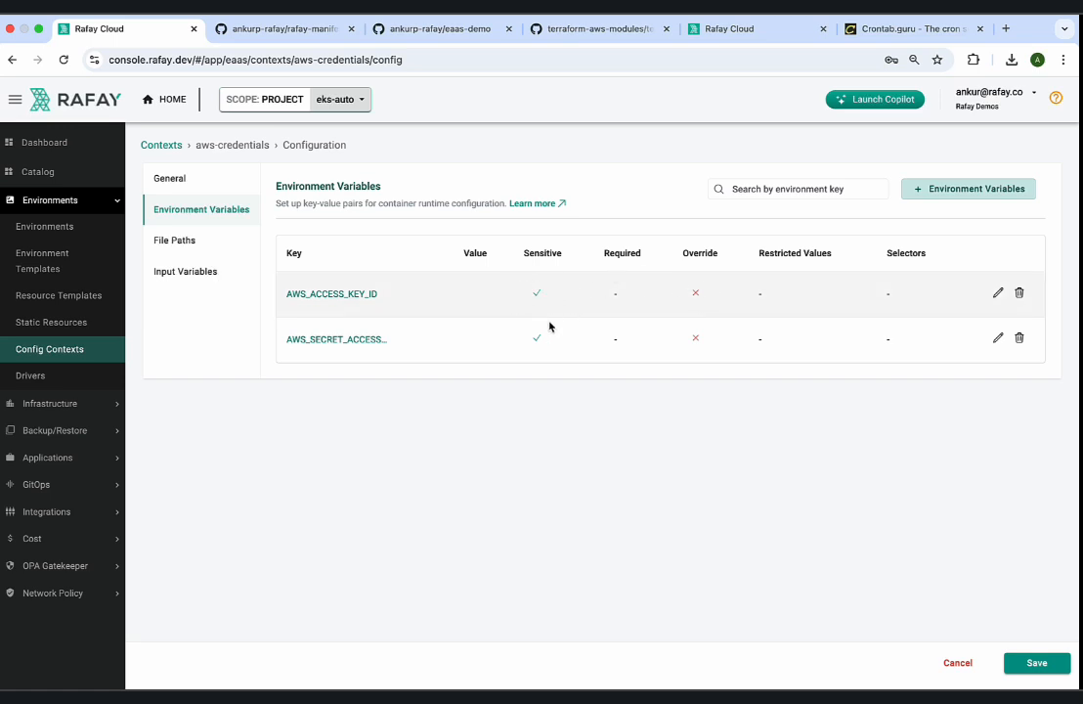
click(957, 662)
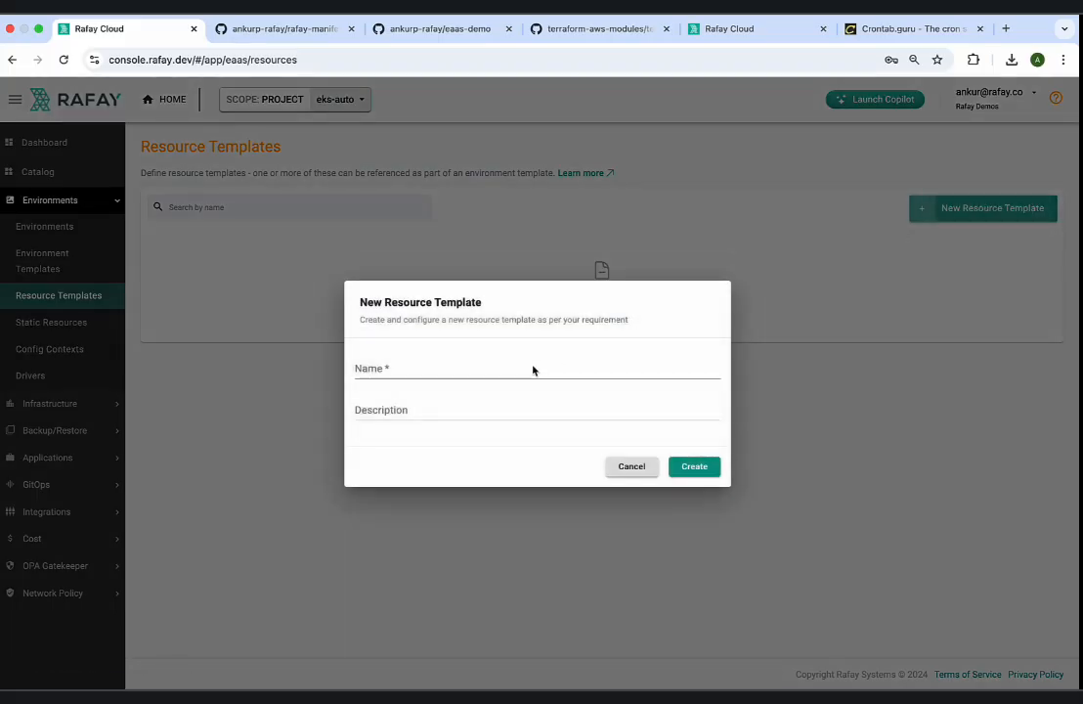
Create a new resource template named eks-cluster-auto-1.
click(481, 373)
text(eks-c)
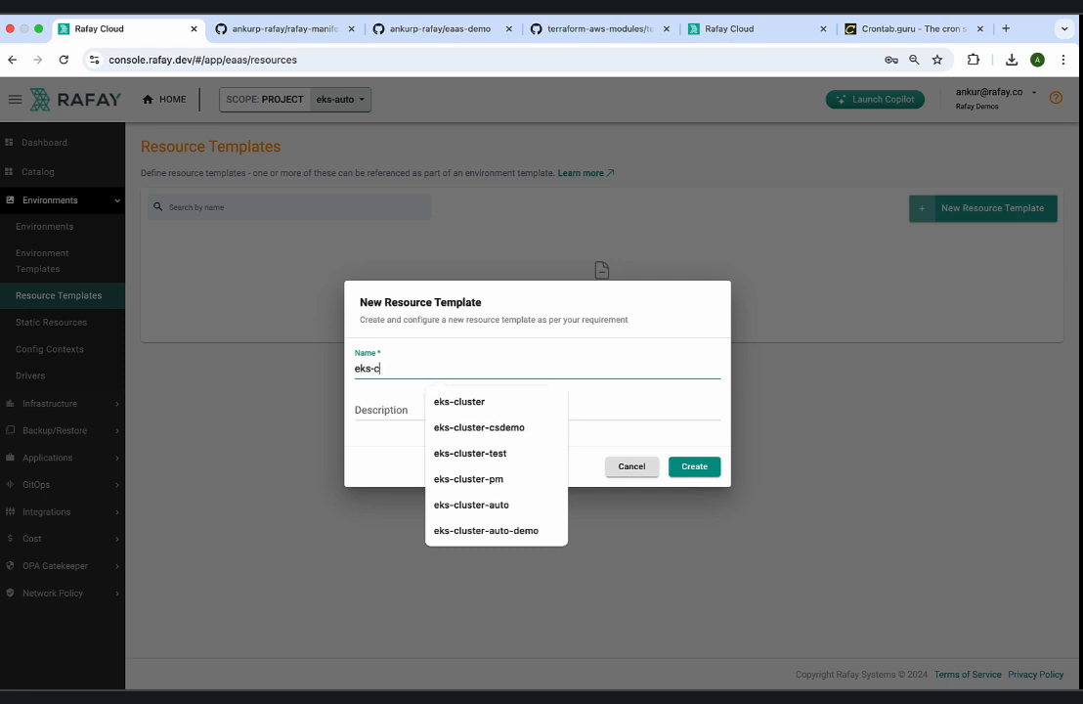
text(luster-auto)
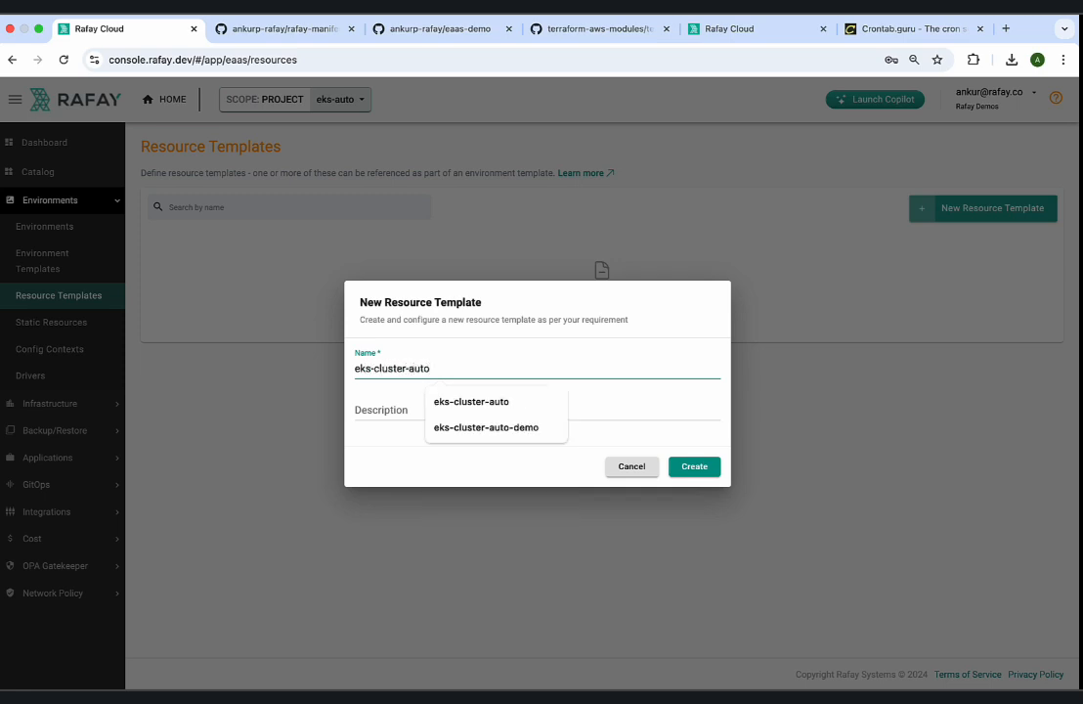
text(-1)
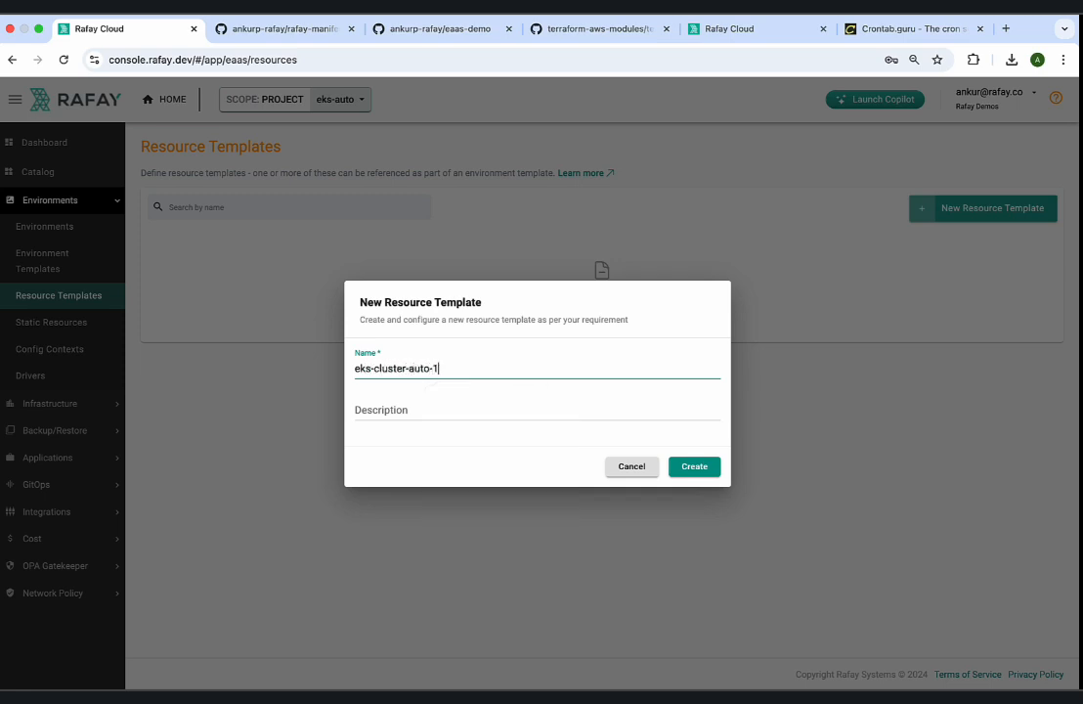
click(694, 466)
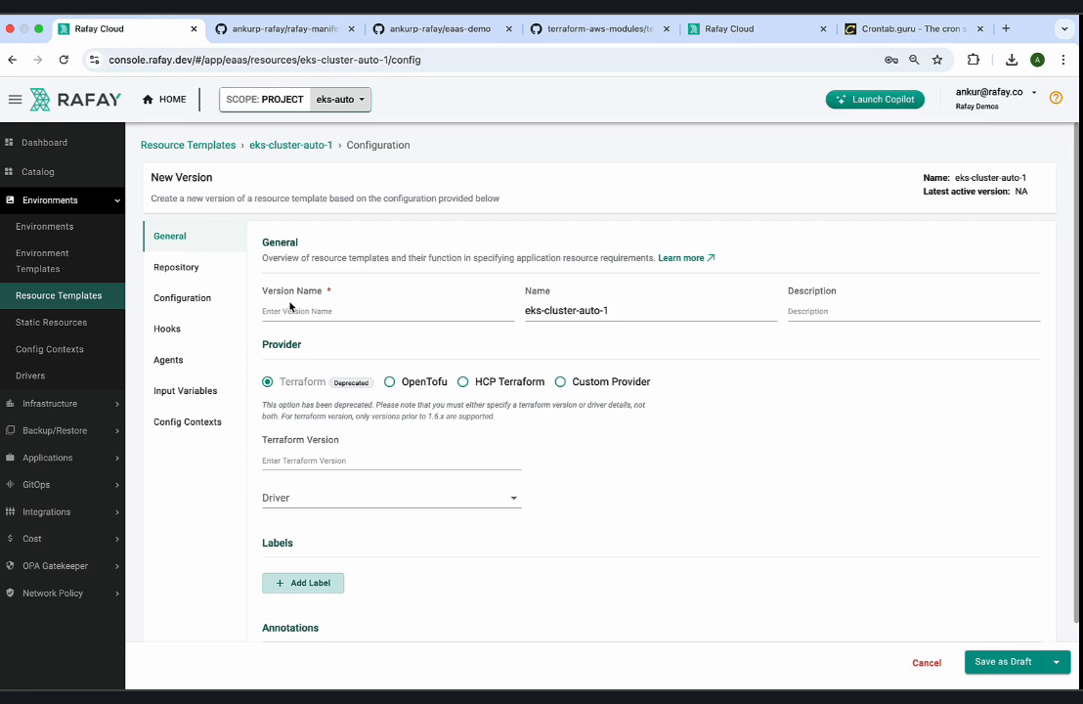
Name the eks-cluster-auto-1 template's version v1 and choose OpenTofu as its provider.
click(290, 309)
text(v1)
click(518, 396)
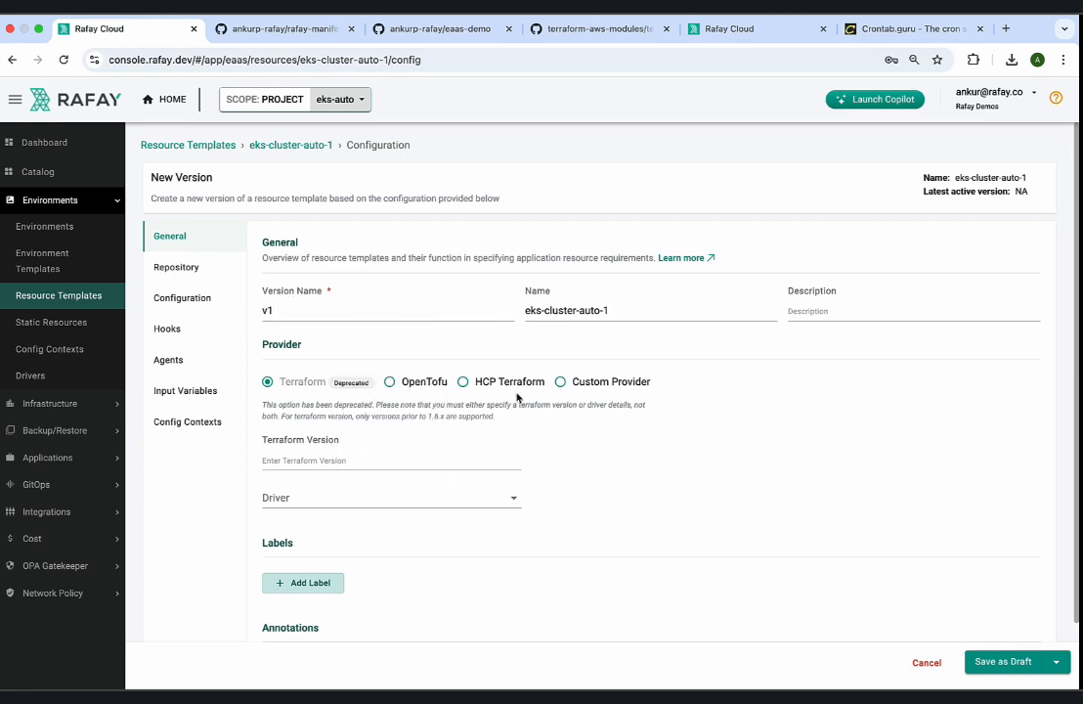
click(390, 383)
scroll(471, 399, down, 1)
Set the template's repository to repo-terraform and its branch to main.
click(210, 224)
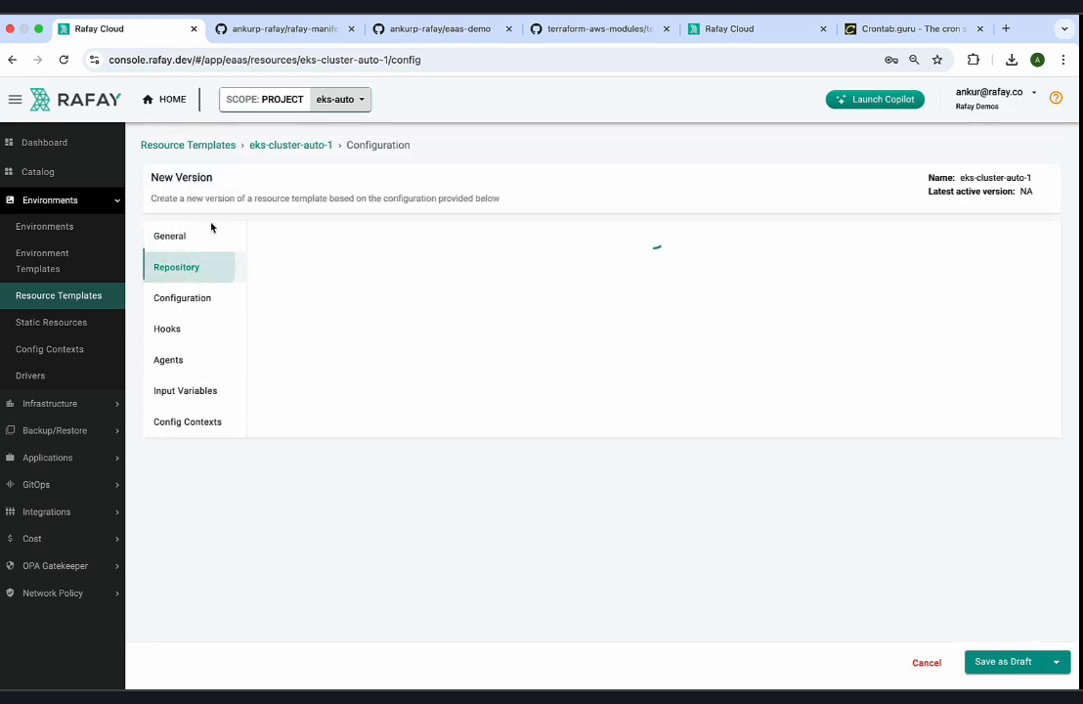
click(331, 307)
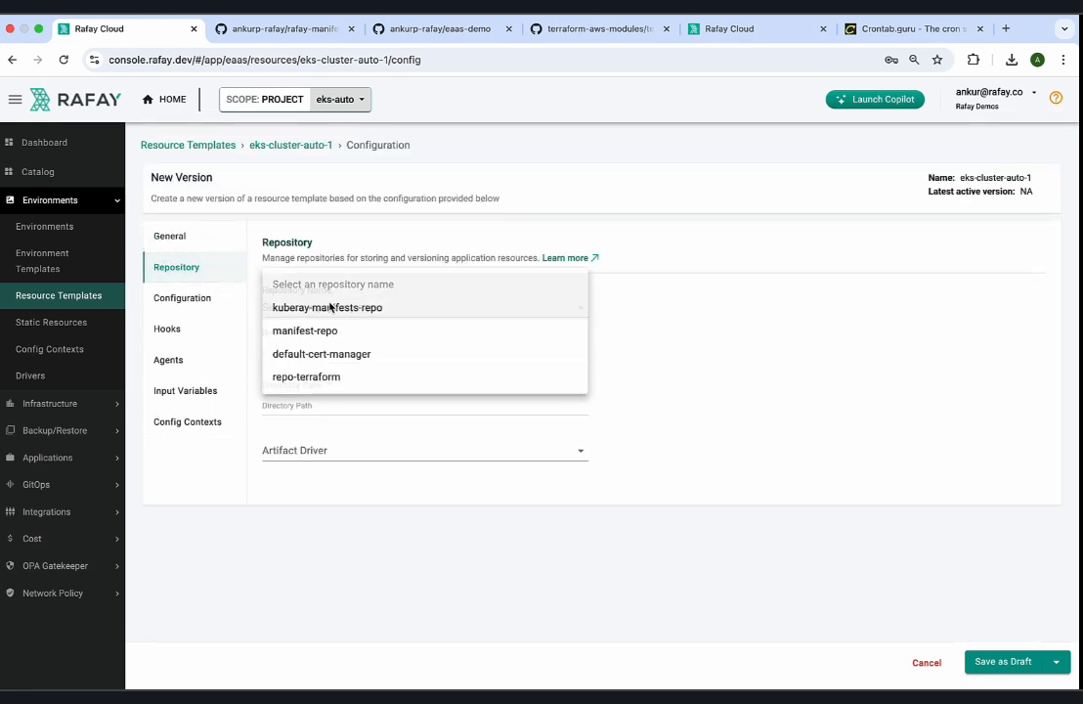
click(327, 377)
click(326, 354)
text(main)
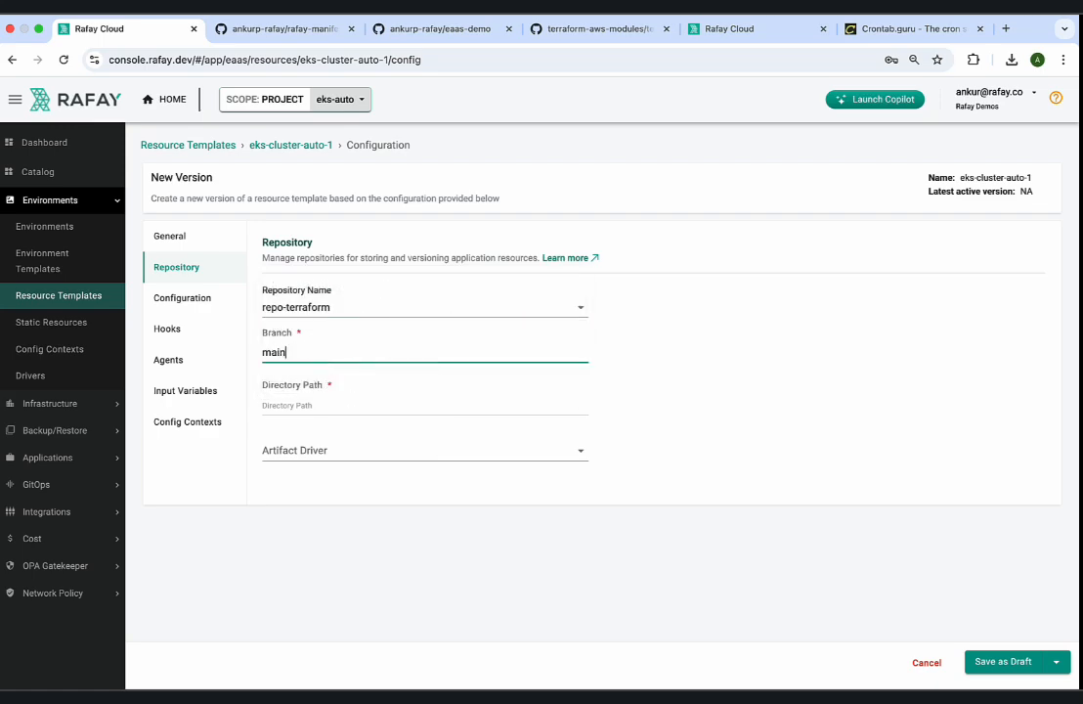
Switch to the eaas-demo repository on GitHub, open examples/eks-auto-mode and copy the folder's path.
click(454, 28)
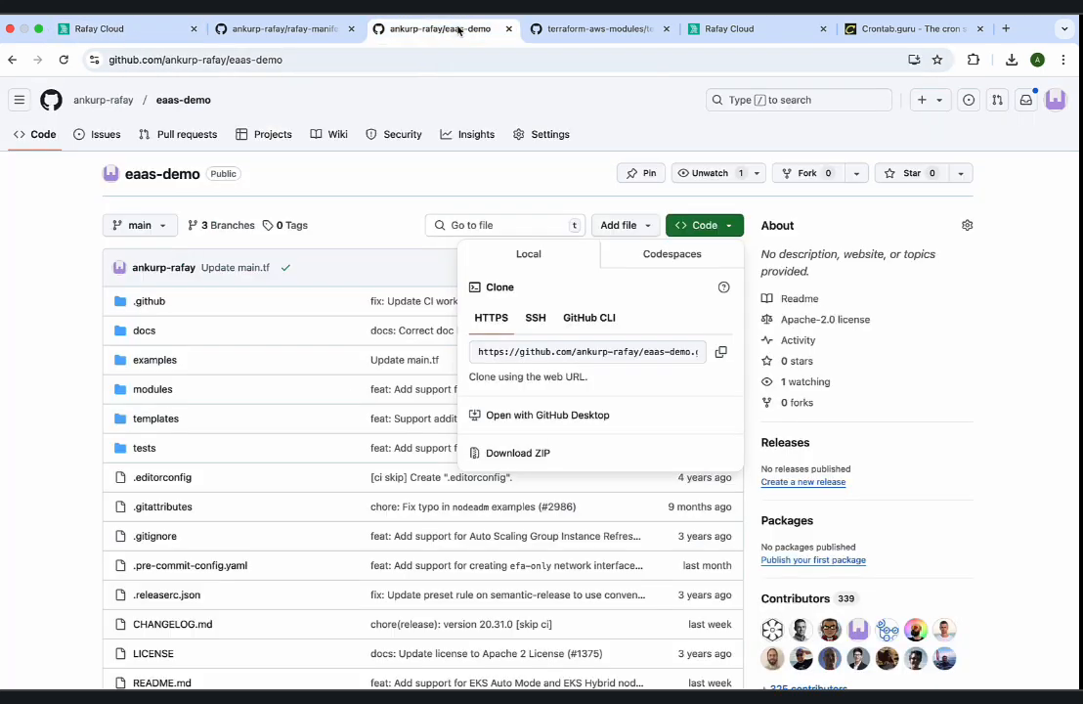
click(190, 376)
click(166, 361)
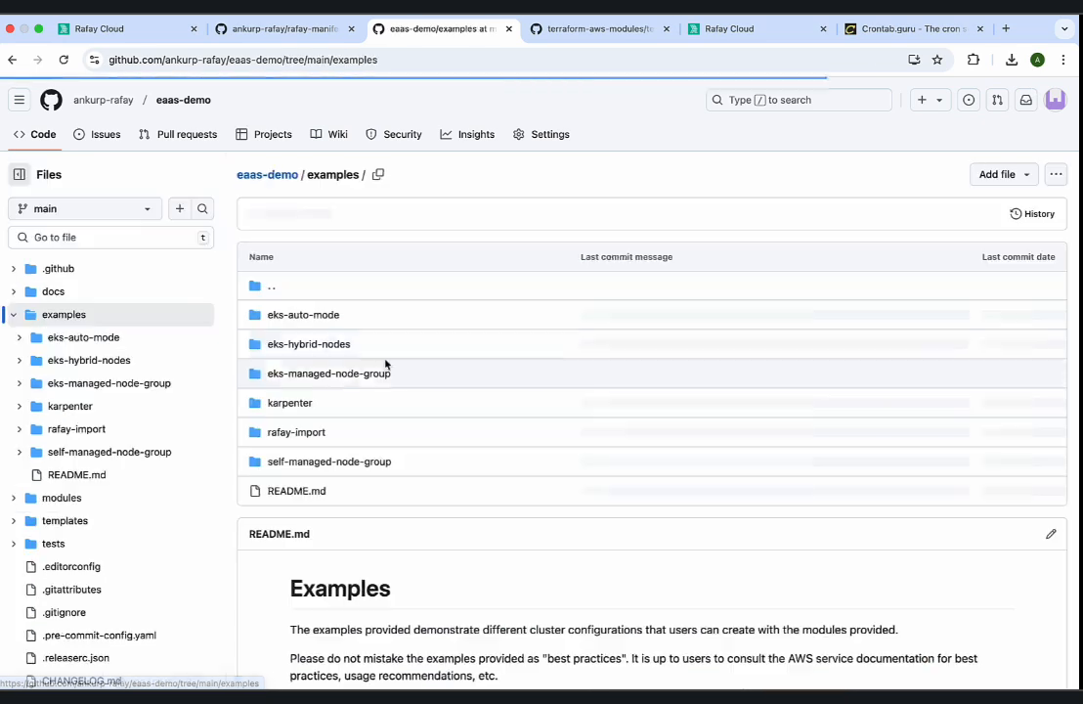
click(315, 319)
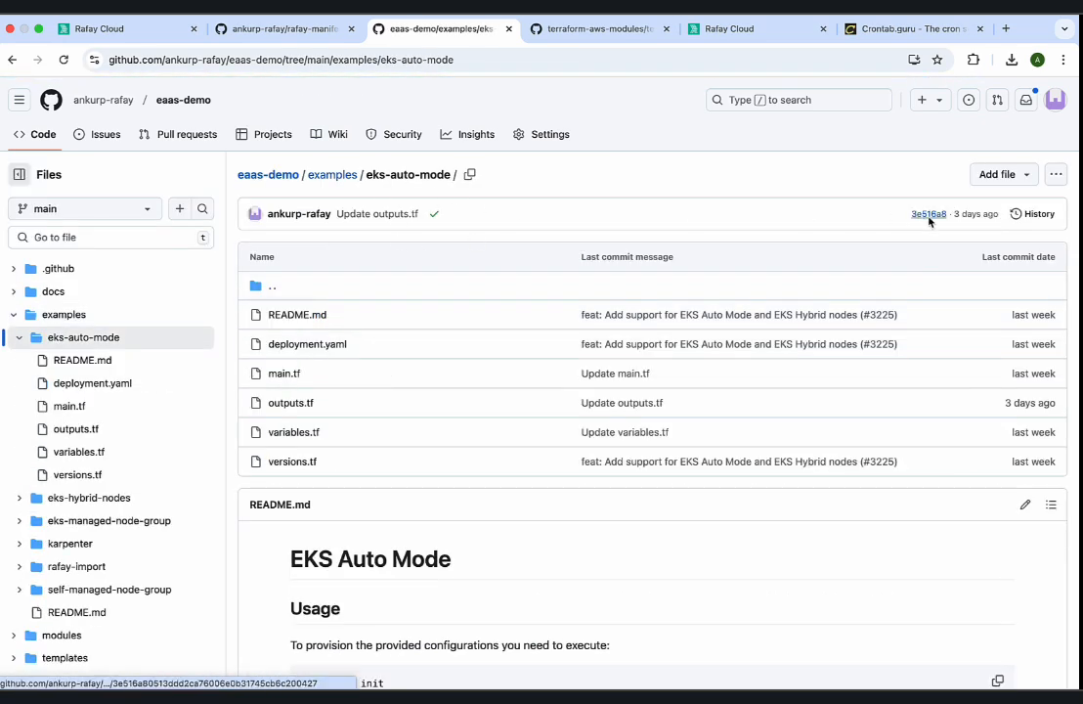
click(1056, 176)
click(944, 204)
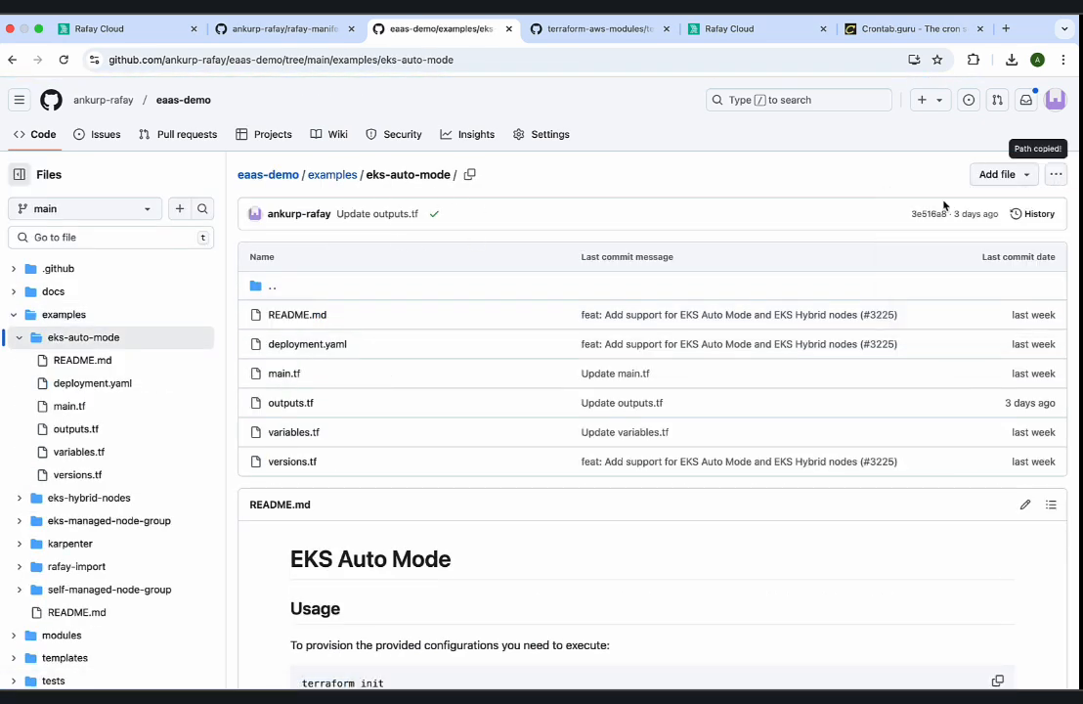
Return to the Rafay template and paste examples/eks-auto-mode as the repository's directory path.
click(160, 30)
click(333, 404)
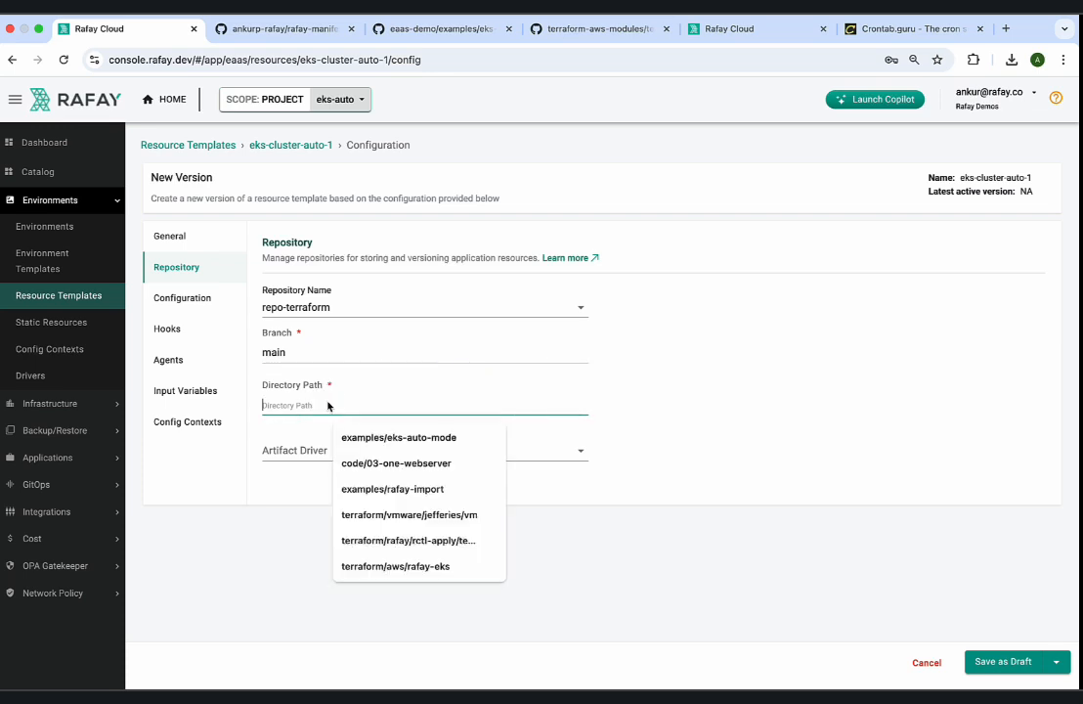
key(ctrl+v)
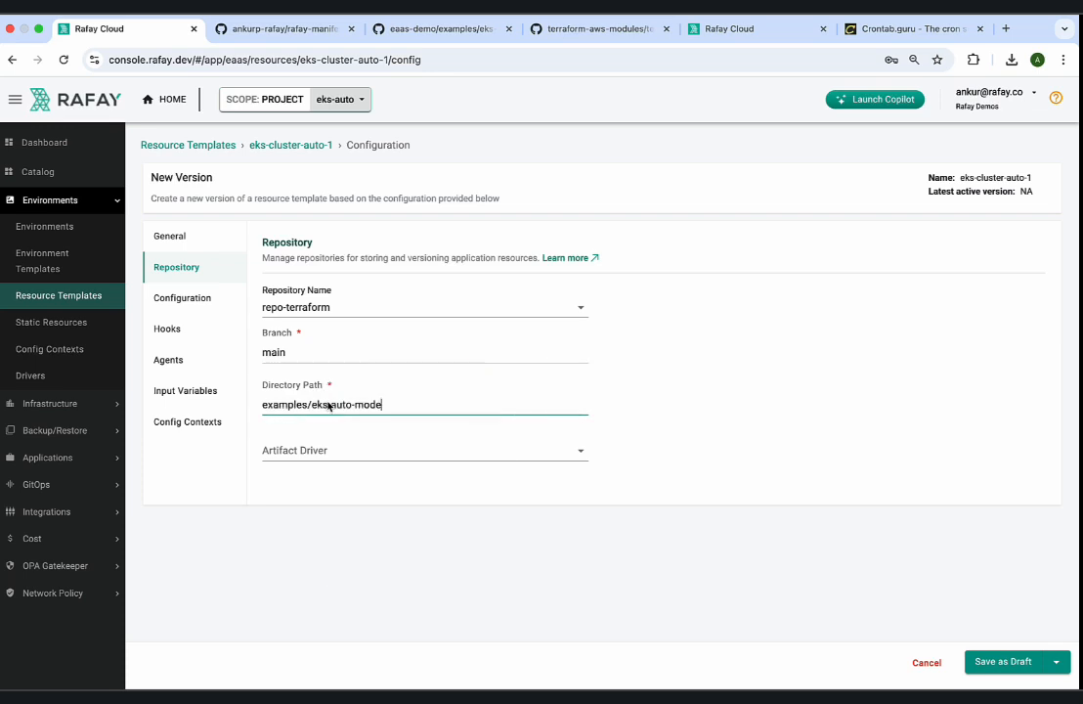
Attach the aws-credentials config context to the eks-cluster-auto-1 template and save the version as a draft.
click(185, 360)
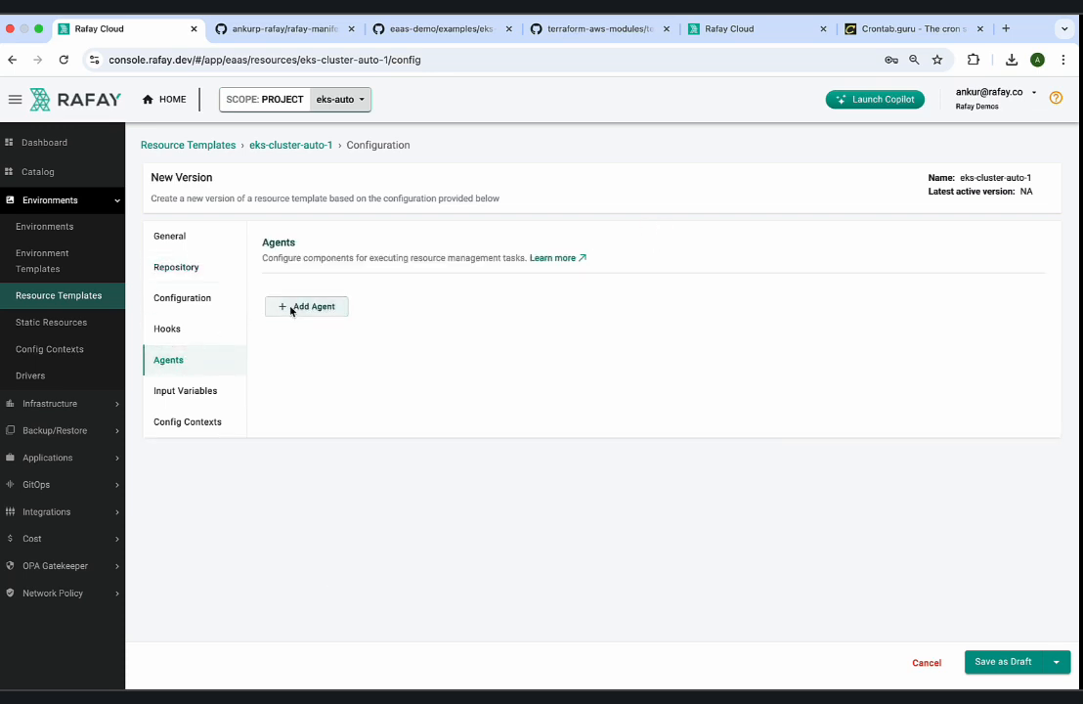
click(195, 399)
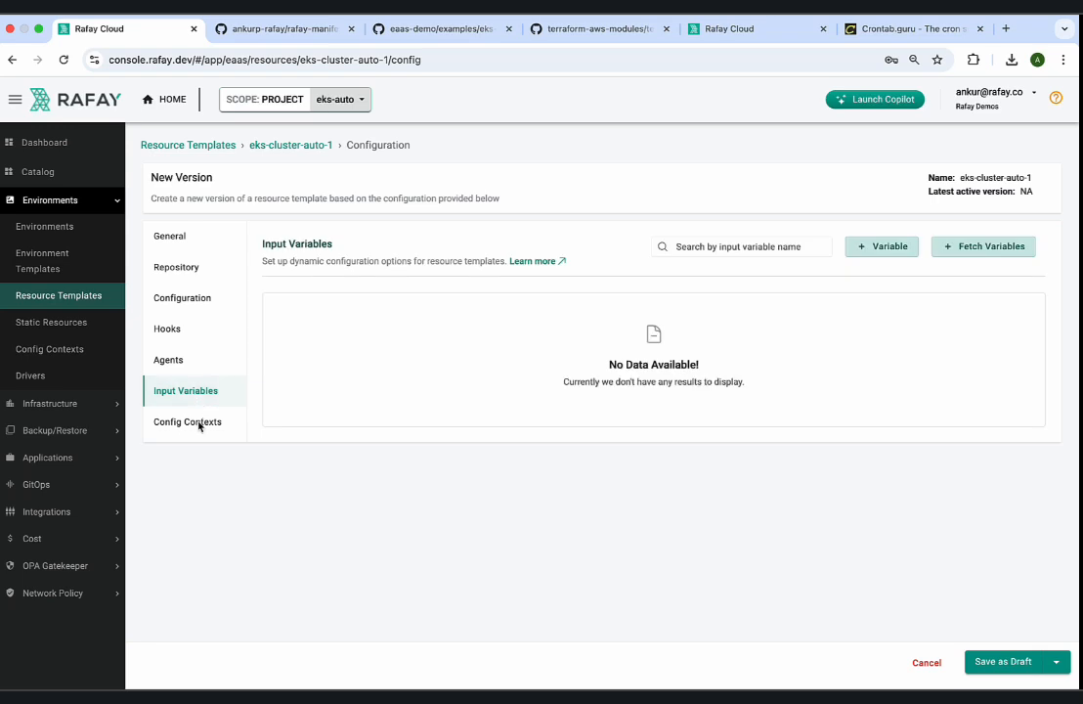
click(196, 422)
click(325, 307)
click(325, 310)
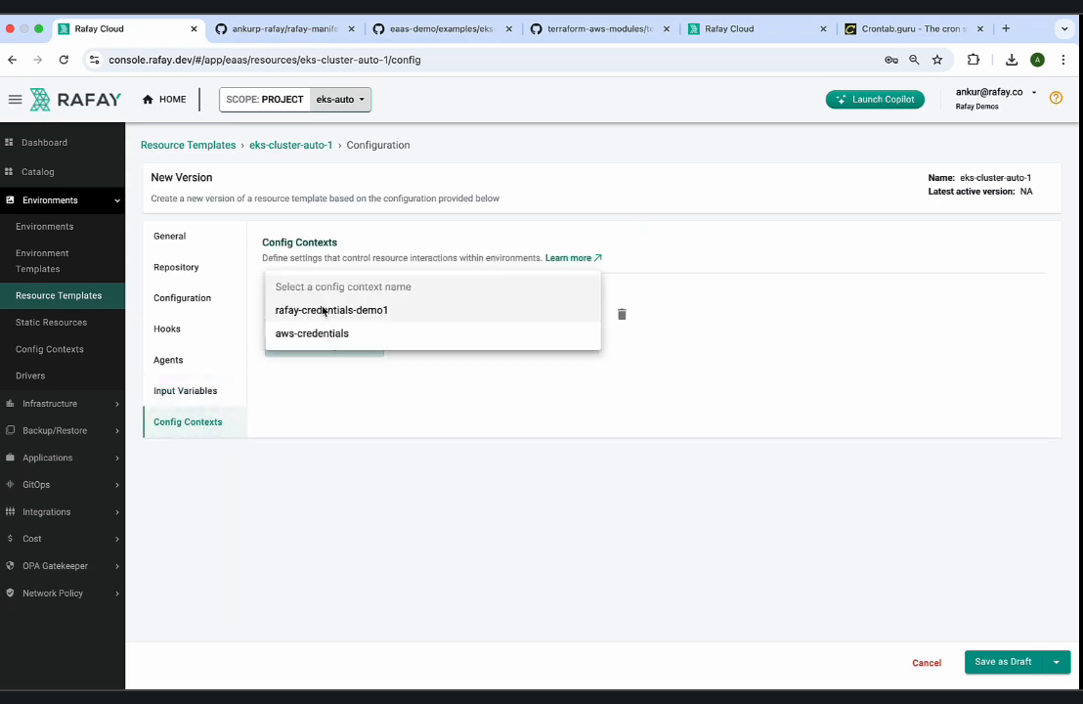
click(321, 335)
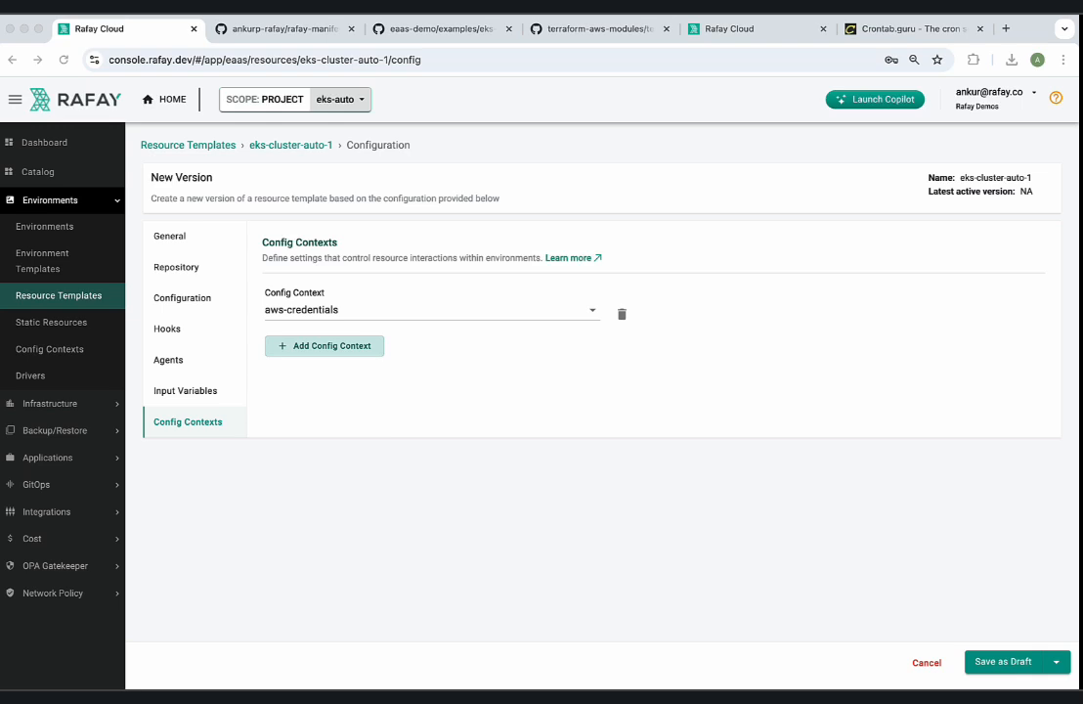
click(1007, 665)
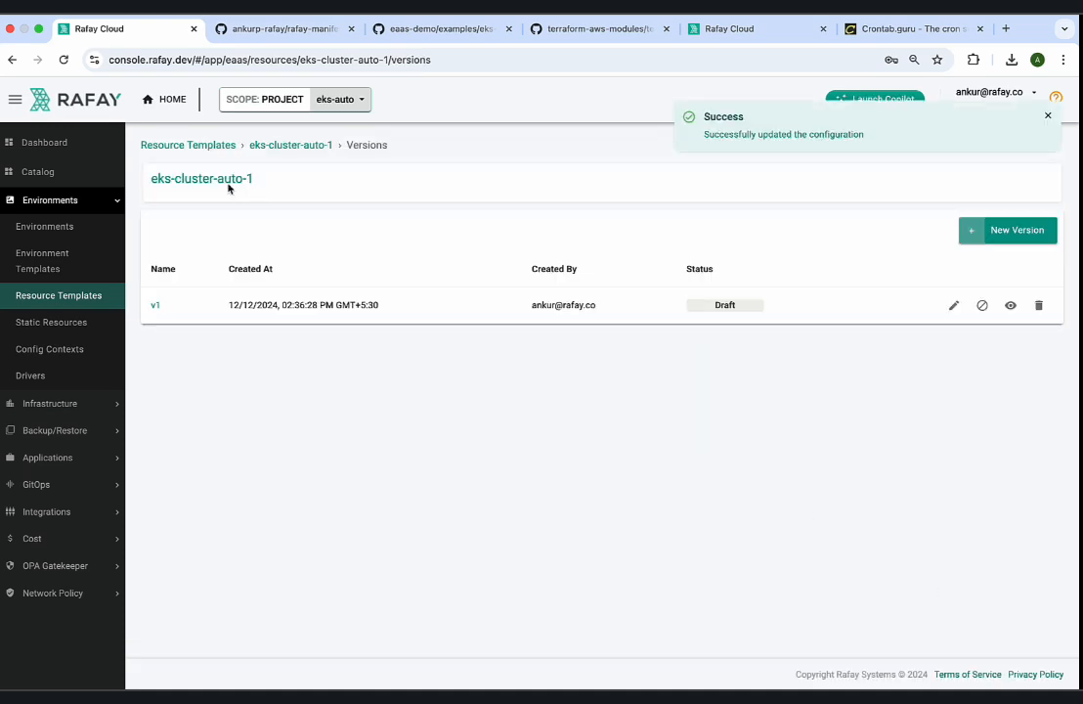
Go back to the resource templates list and create a new template named import-cluster-rafay.
click(224, 147)
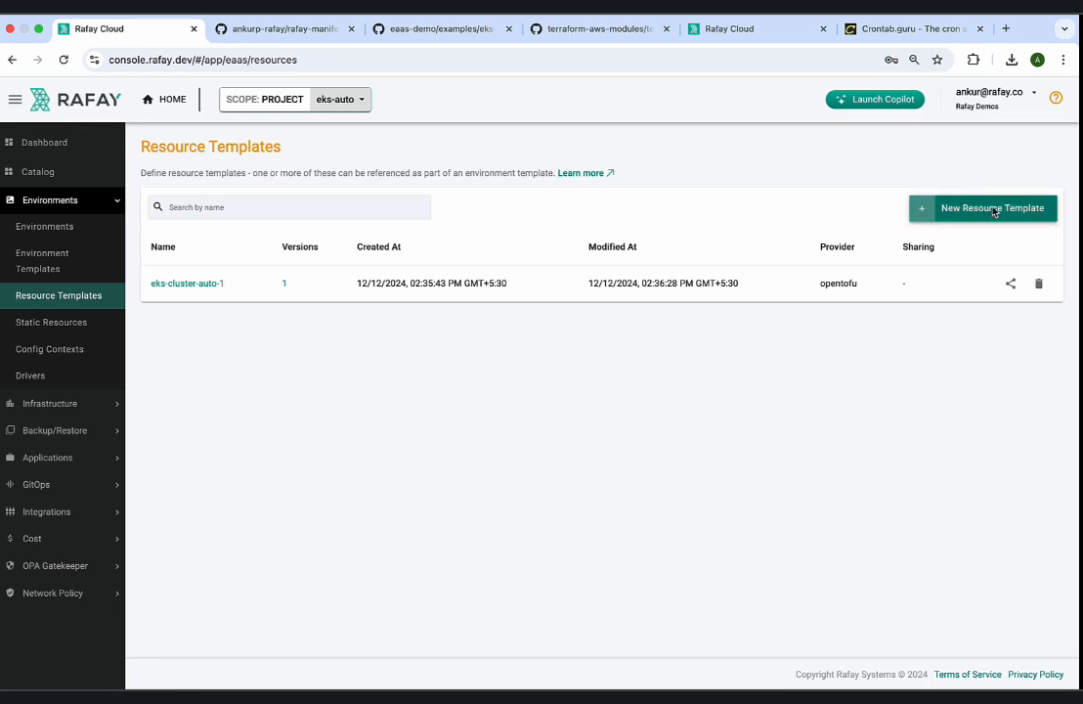
click(993, 211)
click(467, 368)
text(impo)
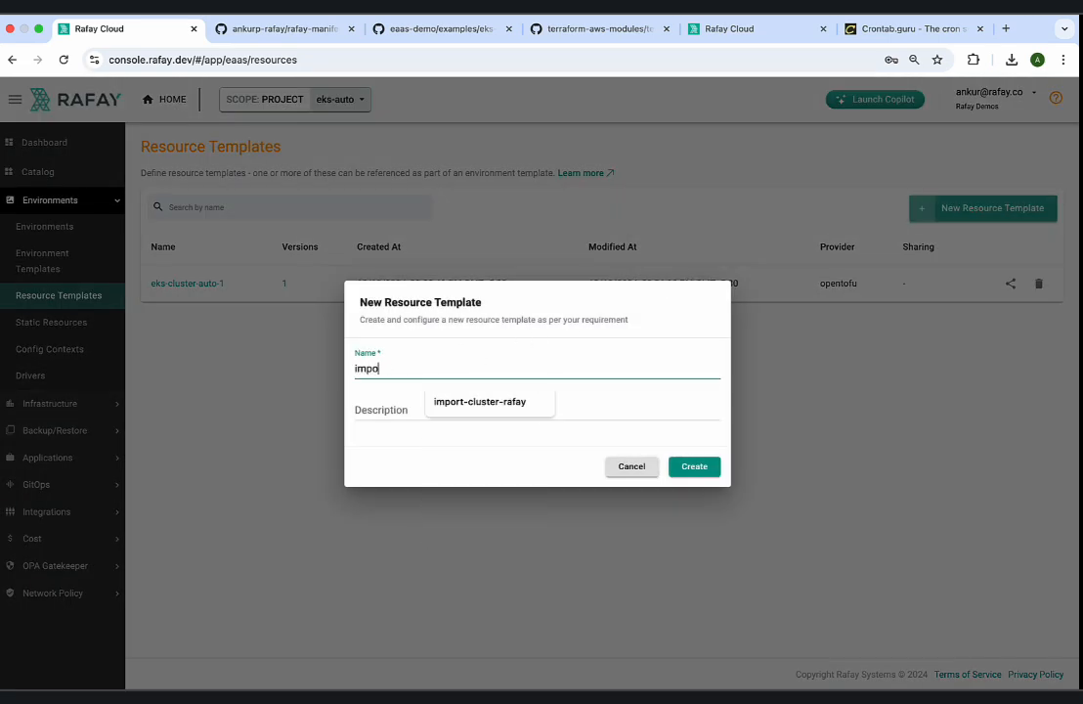
text(rt-cluster-rafay)
click(690, 466)
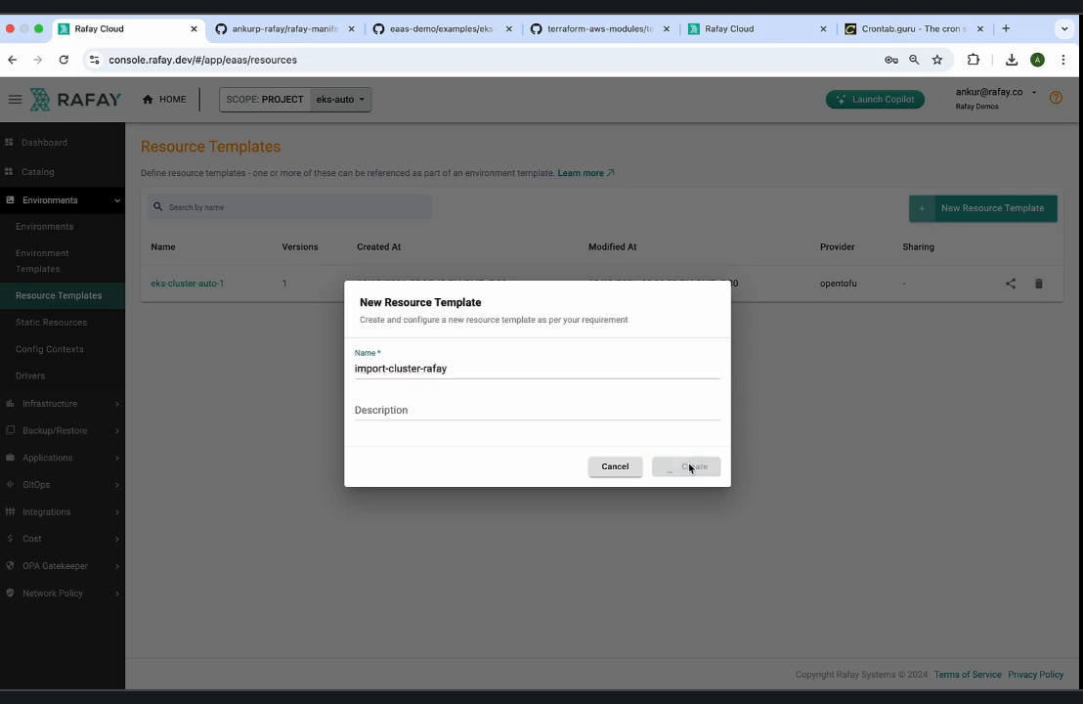
Name the import-cluster-rafay template's version v1 and choose OpenTofu as its provider.
click(323, 310)
text(v1)
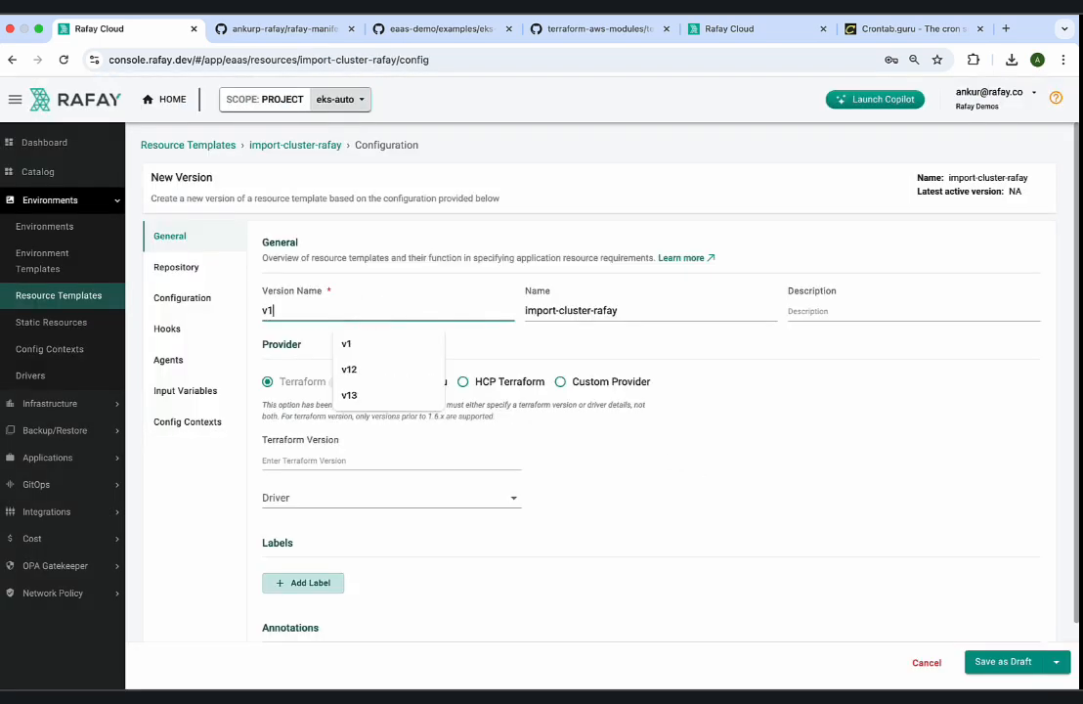
click(391, 382)
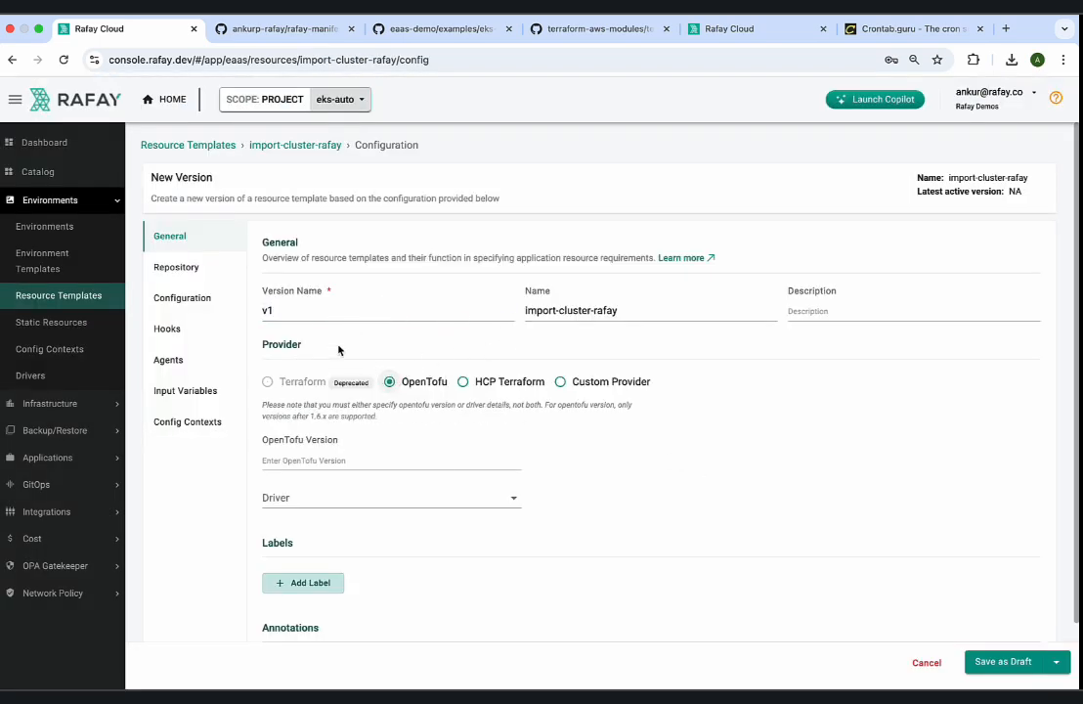
Set the import-cluster-rafay template's repository to repo-terraform and its branch to main.
click(195, 269)
click(299, 308)
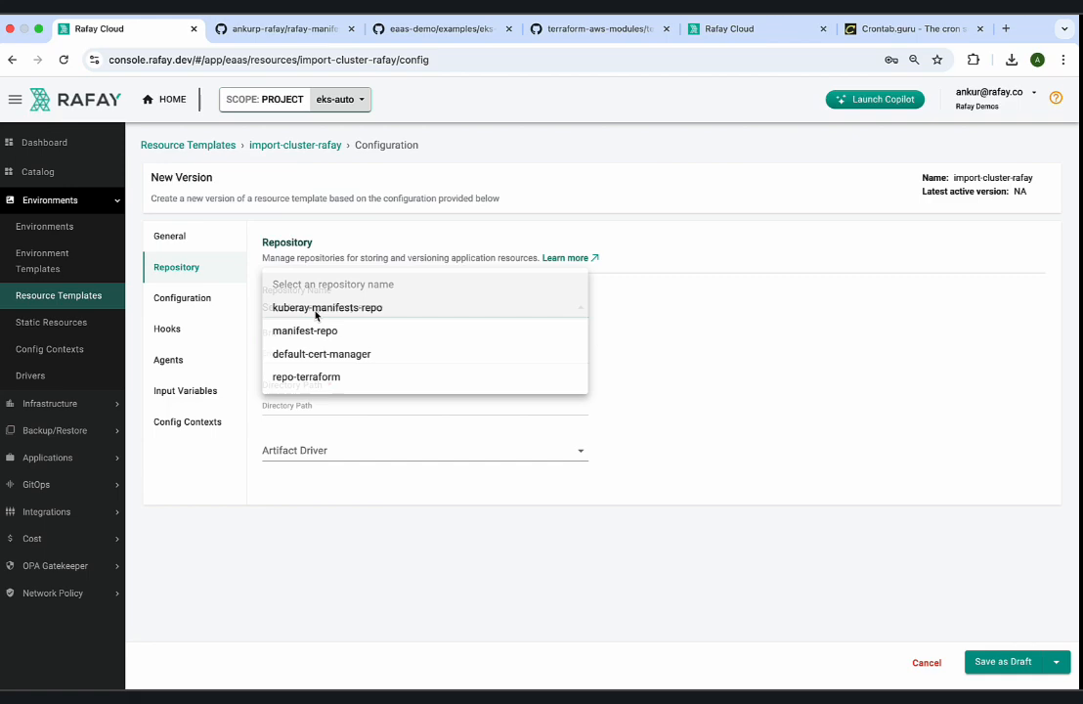
click(306, 376)
click(348, 383)
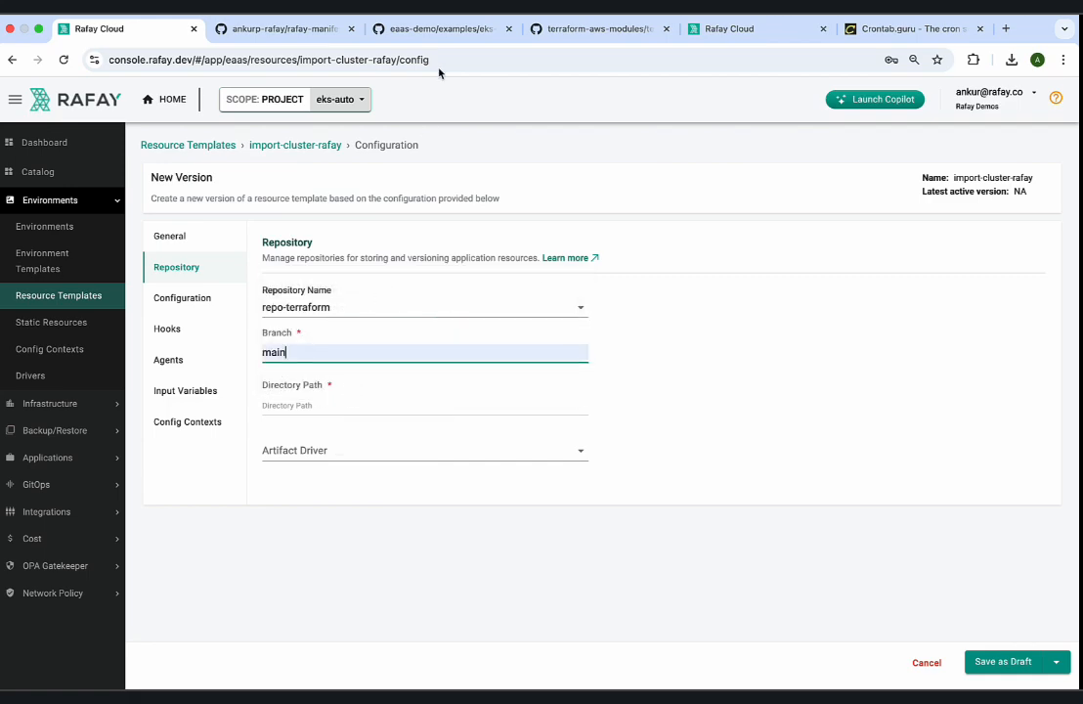
Switch to the eaas-demo repository on GitHub and copy the path of the examples/rafay-import folder.
click(440, 28)
click(335, 176)
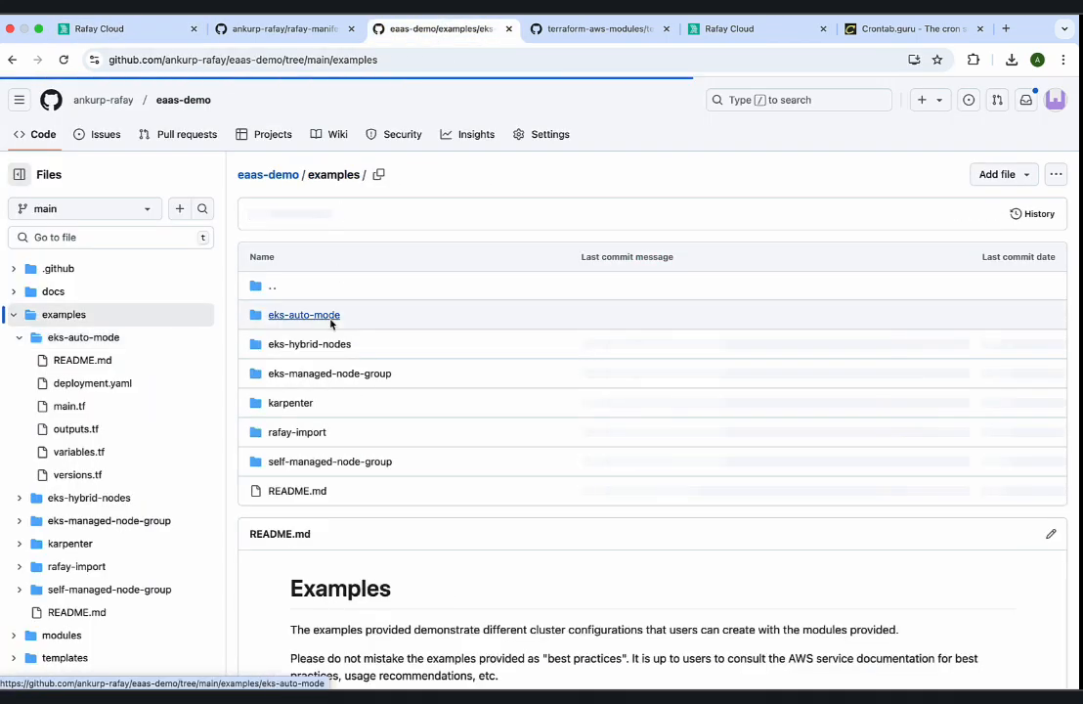
click(305, 432)
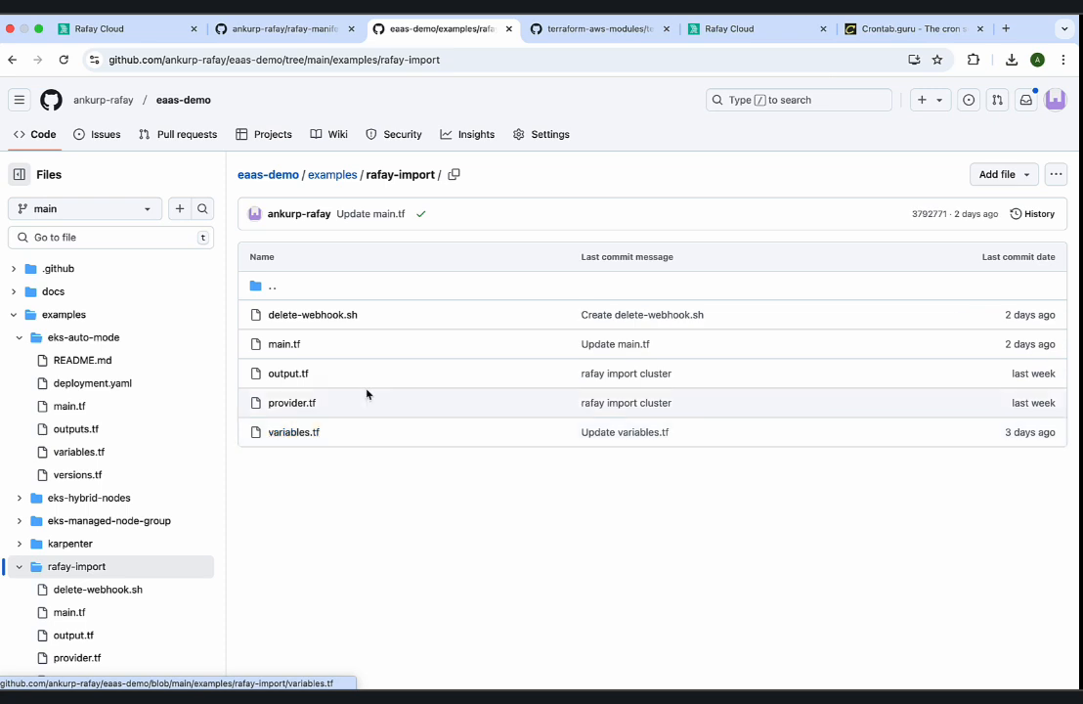
click(1056, 174)
click(953, 209)
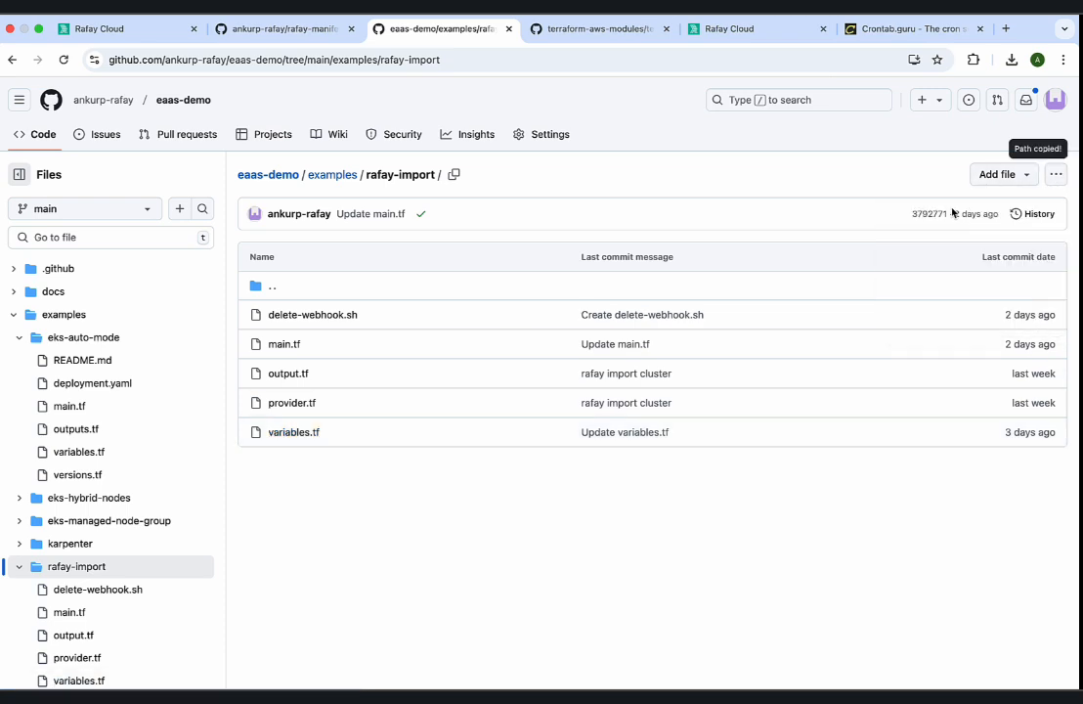
Return to the Rafay template and paste examples/rafay-import as the repository's directory path.
click(136, 38)
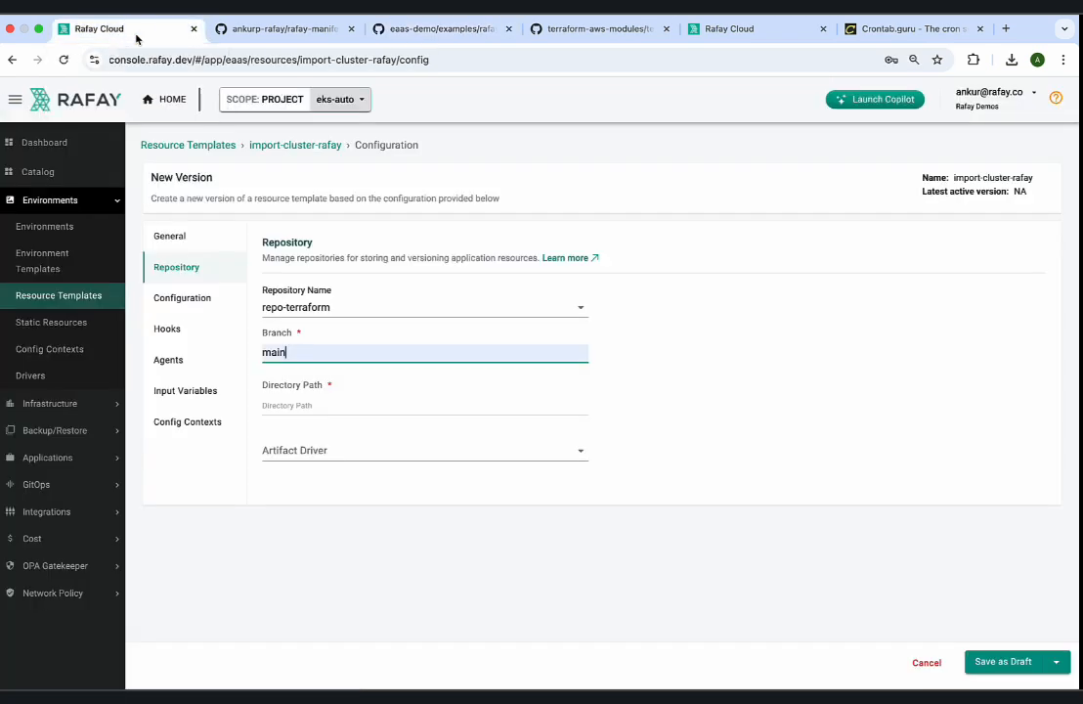
click(334, 408)
key(super+v)
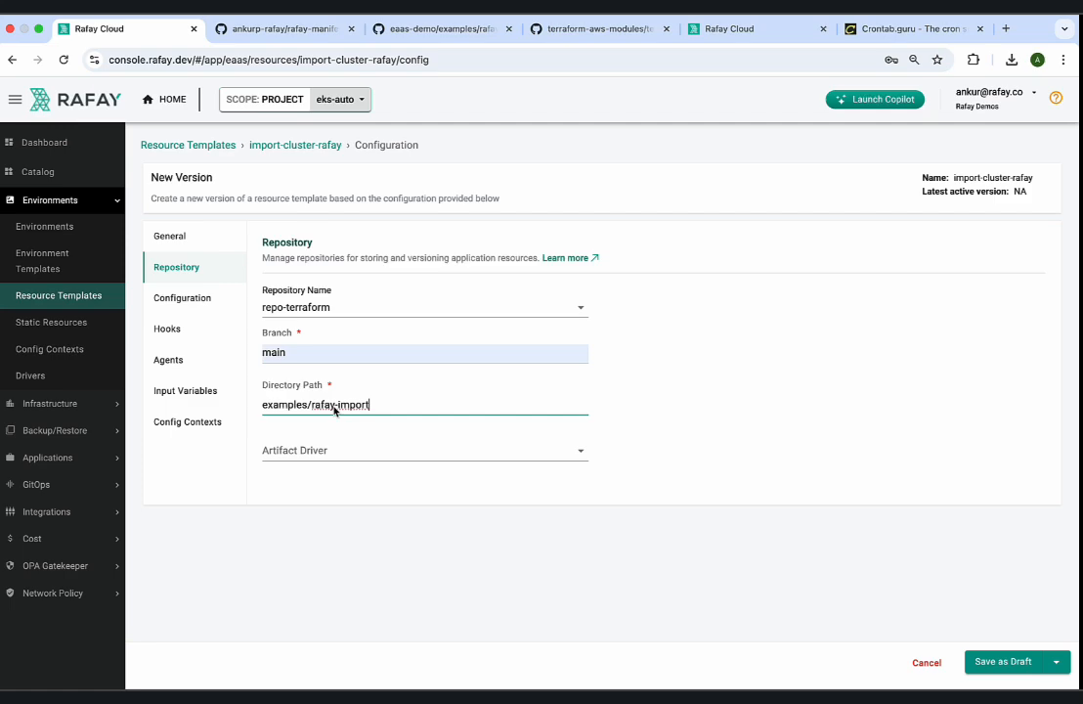
Examine the GitHub repositories eaas-demo, terraform-aws-eks and rafay-manifests, including the name and description of the terraform-aws-eks module.
click(414, 29)
click(285, 180)
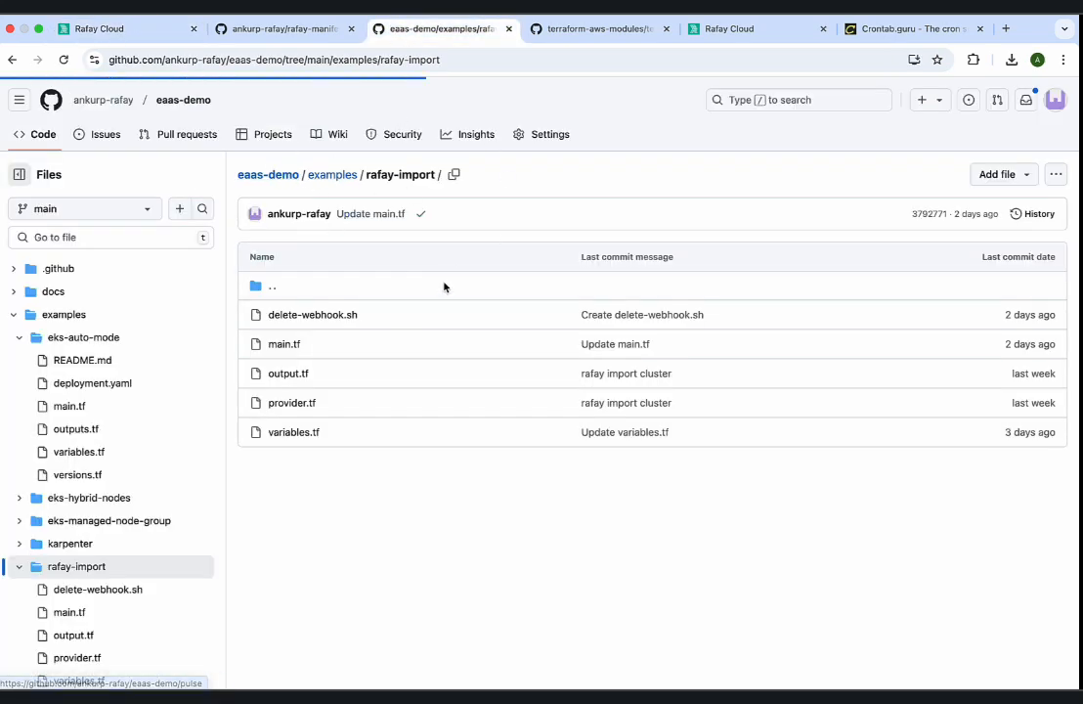
click(611, 30)
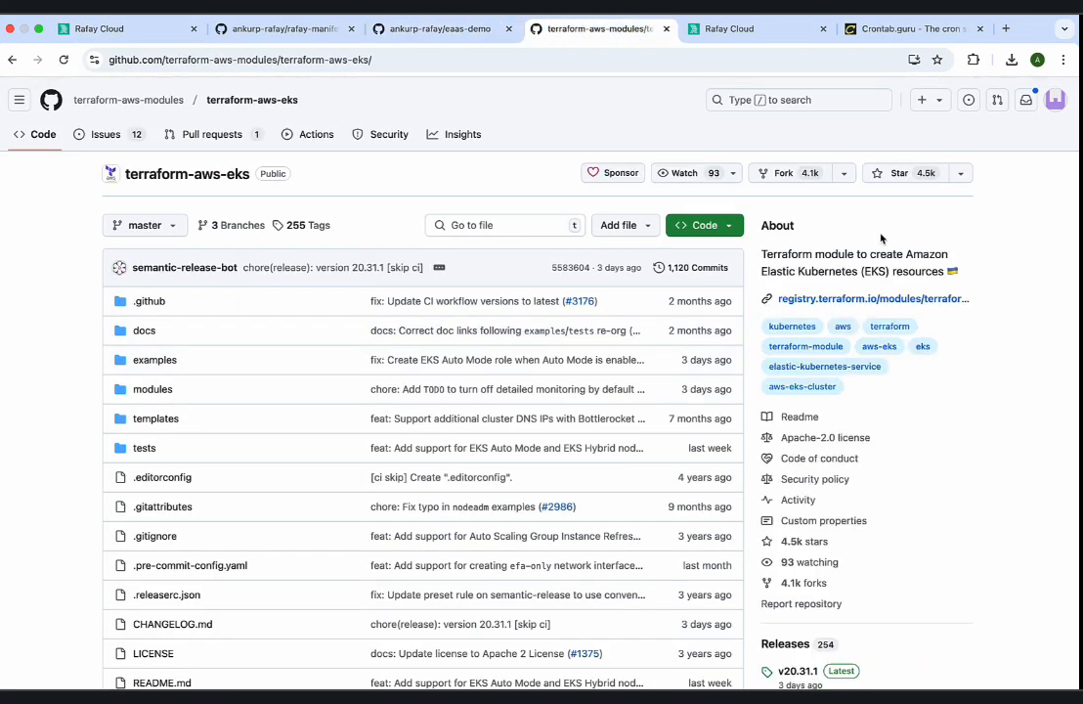
drag(761, 253, 944, 273)
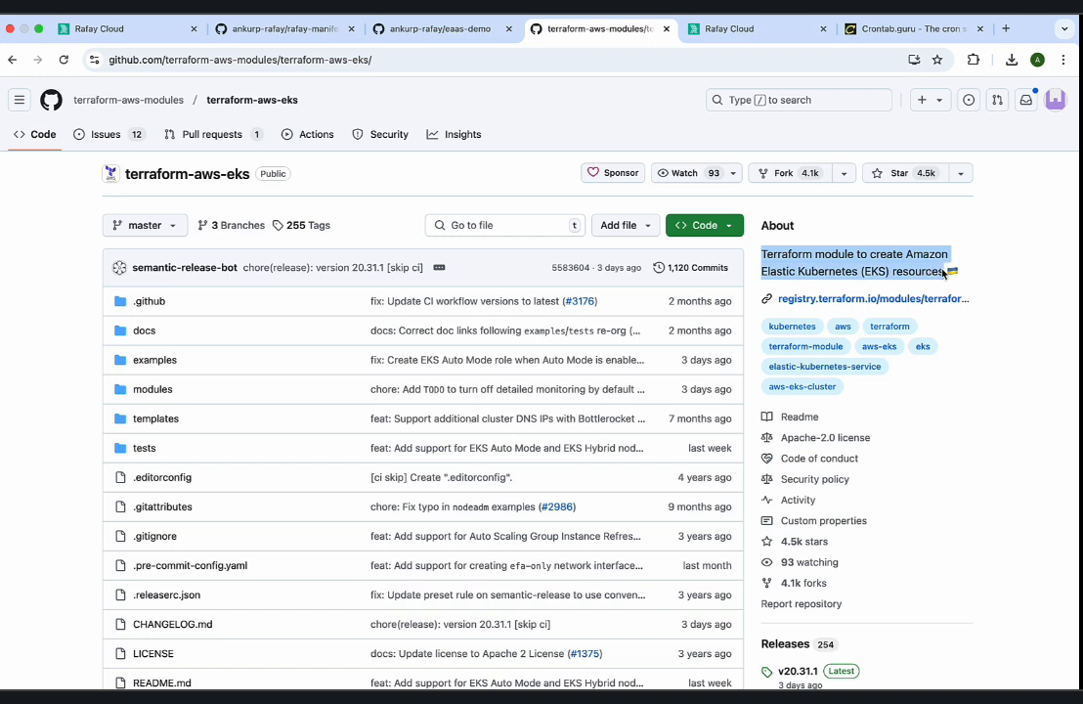
drag(246, 176, 120, 176)
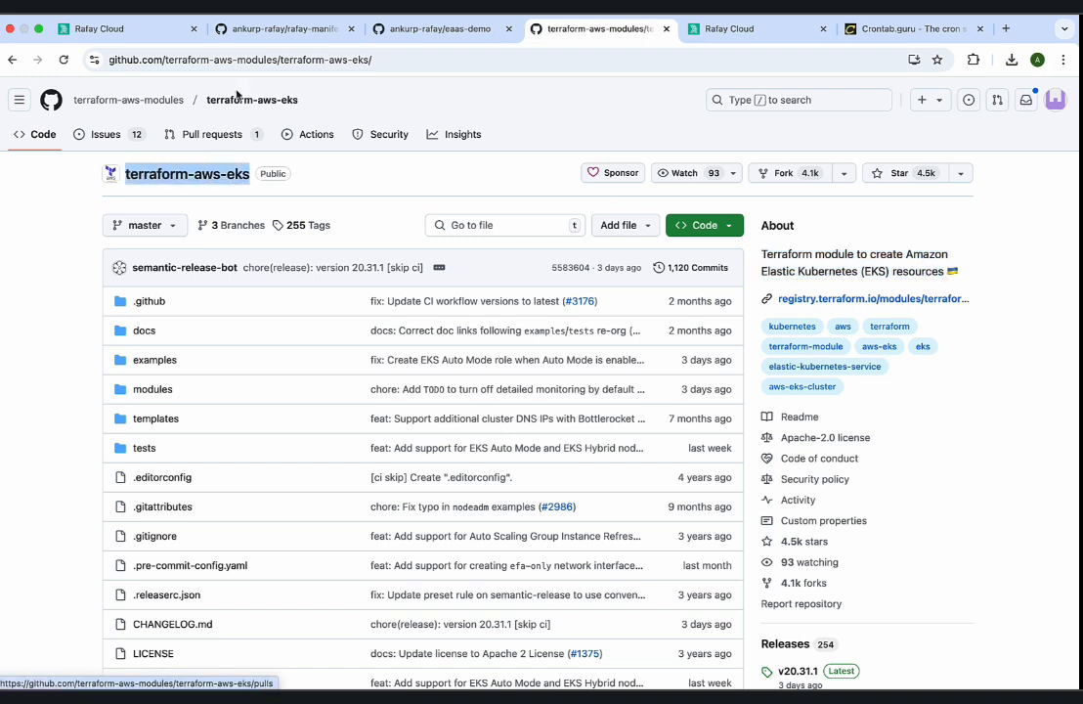
drag(758, 252, 938, 271)
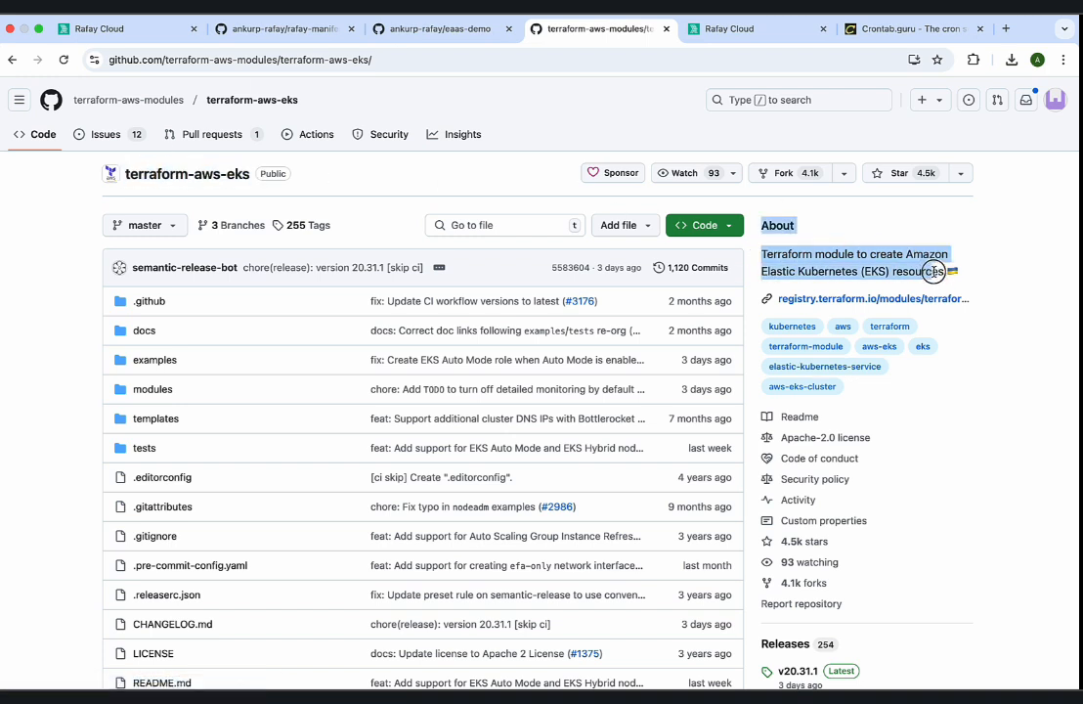
click(999, 268)
click(260, 39)
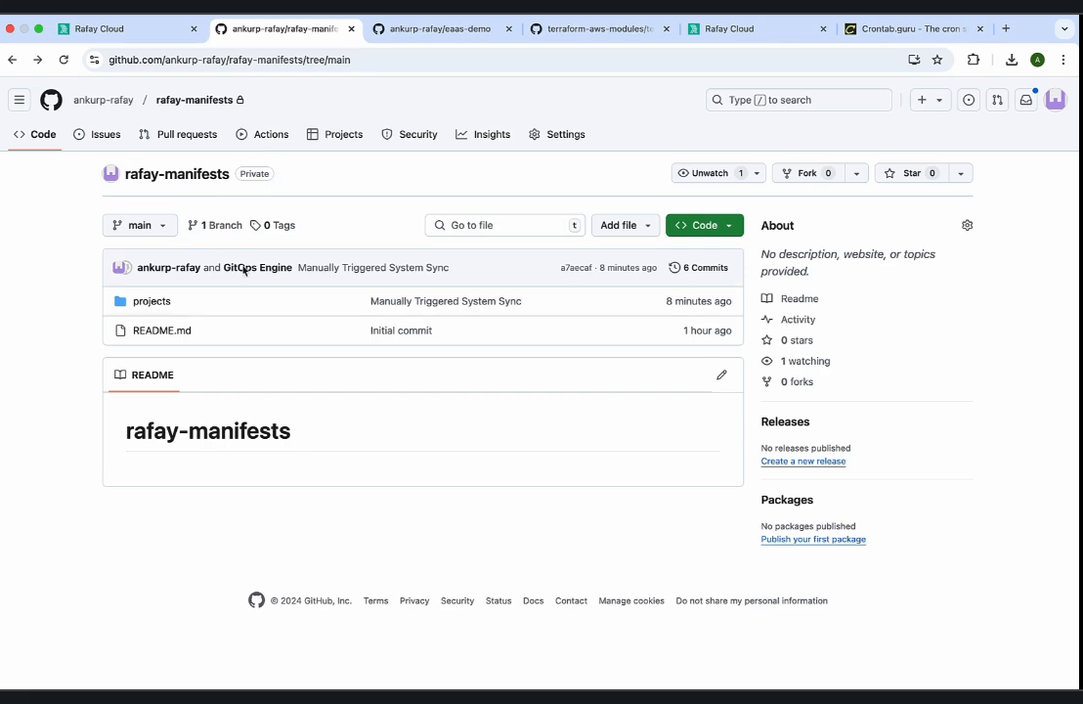
click(435, 29)
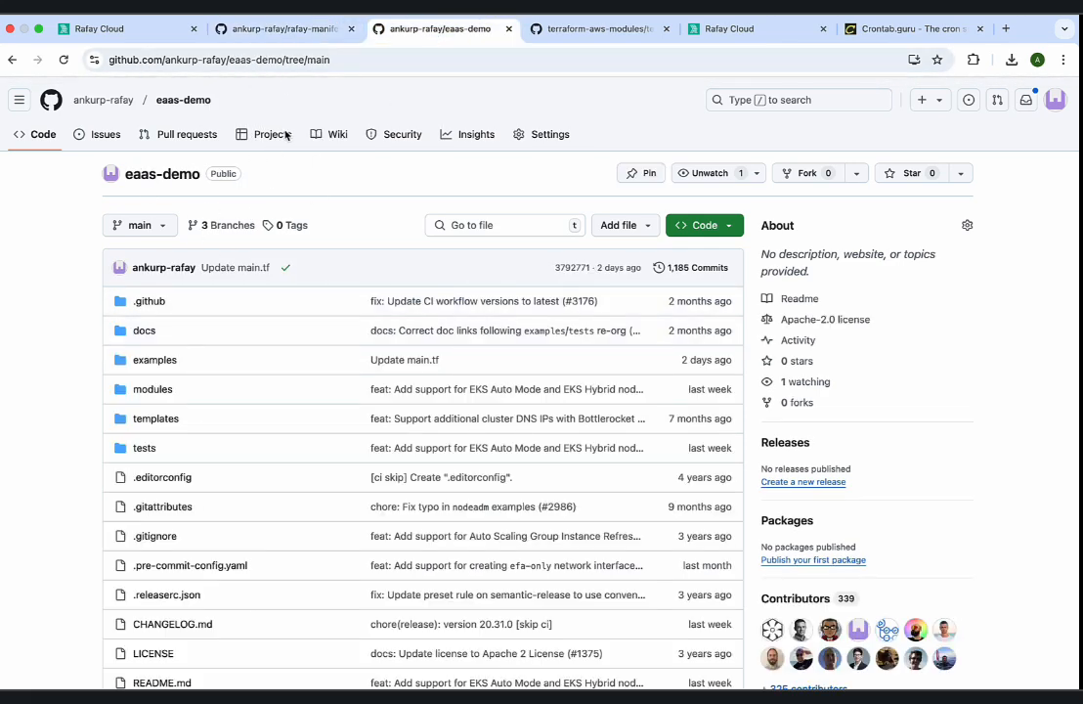
Return to the import-cluster-rafay template, review its repository and general settings, and add demo-agent as its agent.
click(127, 29)
click(186, 299)
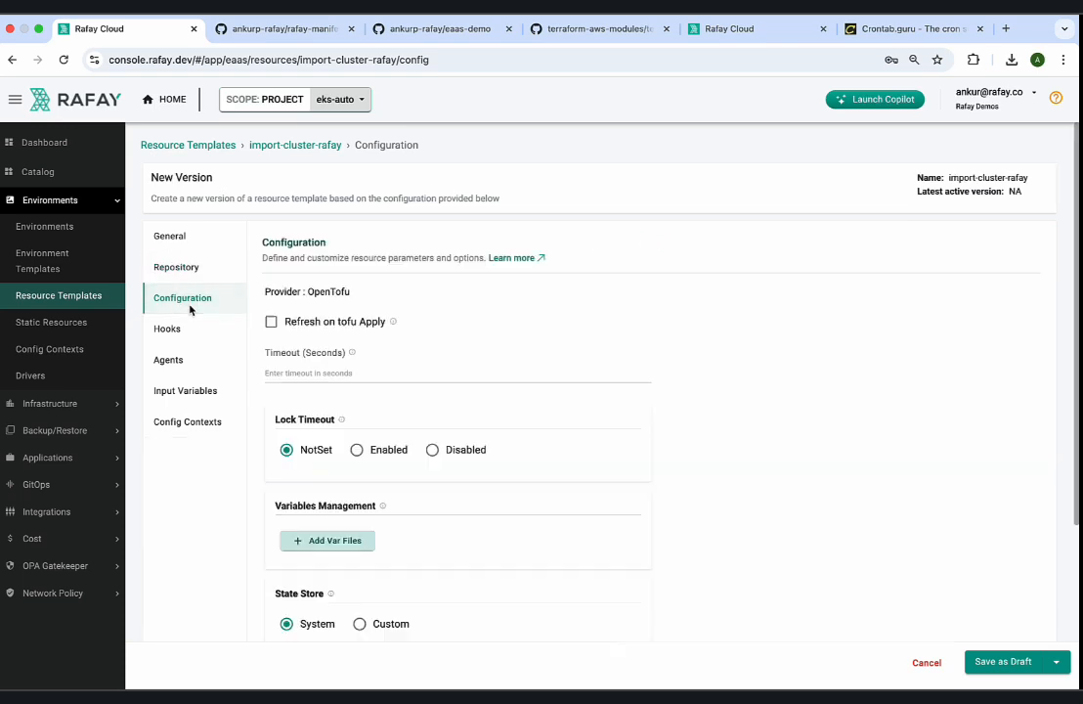
click(191, 267)
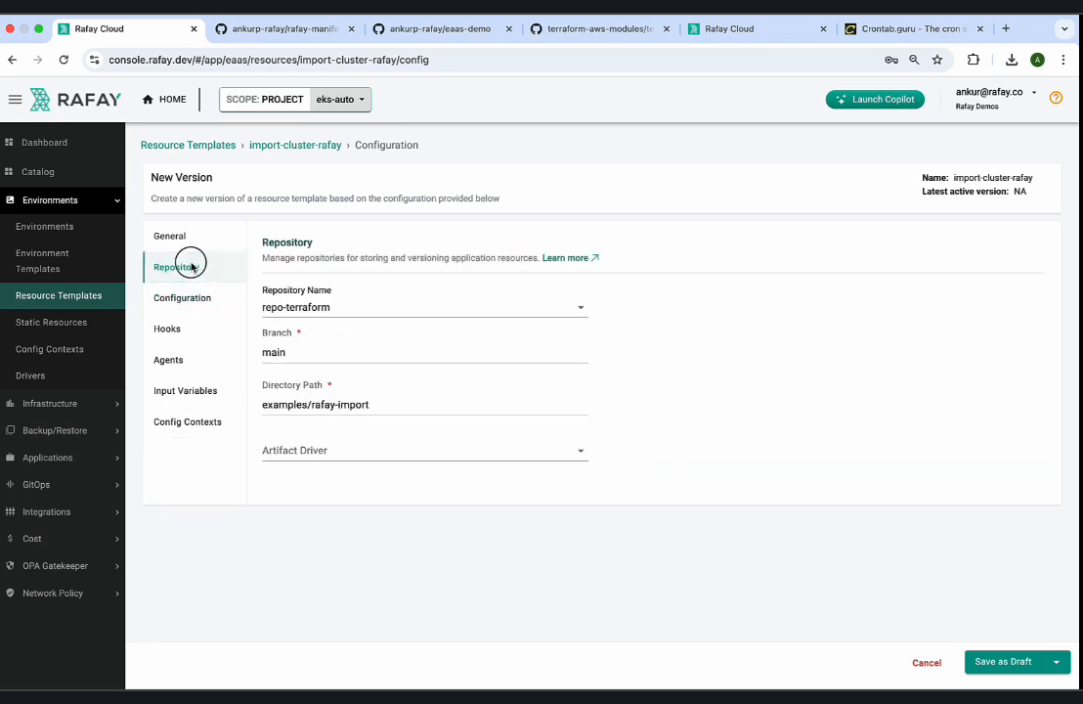
click(186, 239)
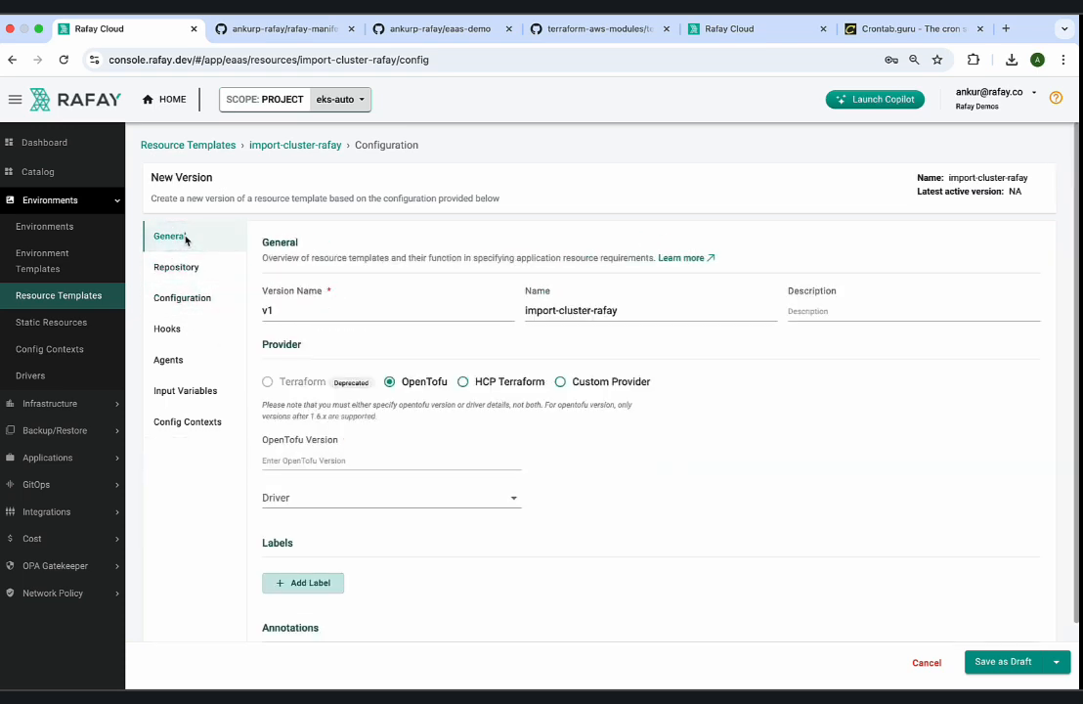
click(195, 364)
click(300, 306)
click(300, 310)
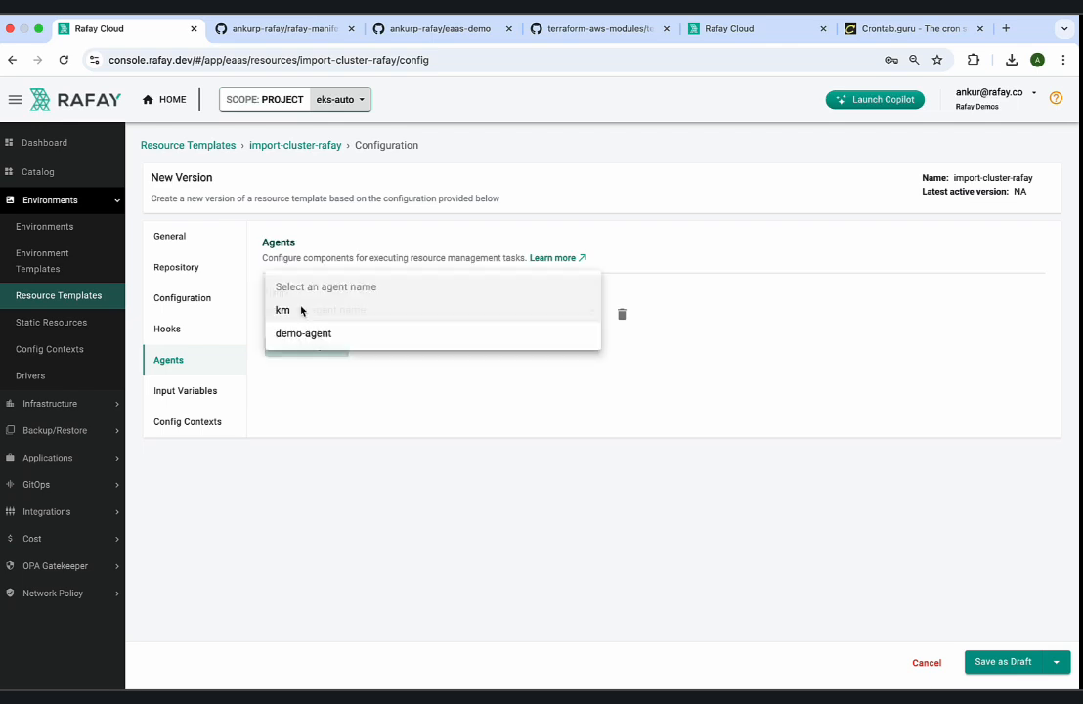
click(301, 332)
Fetch the import-cluster-rafay template's input variables from its repository.
click(195, 391)
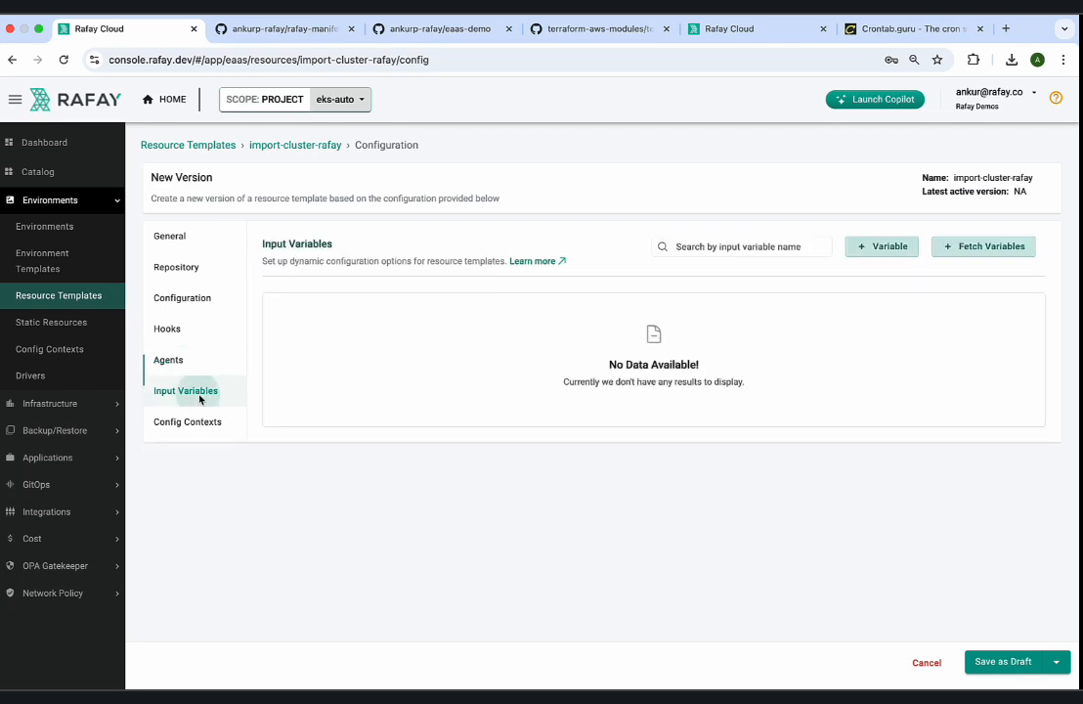
click(207, 422)
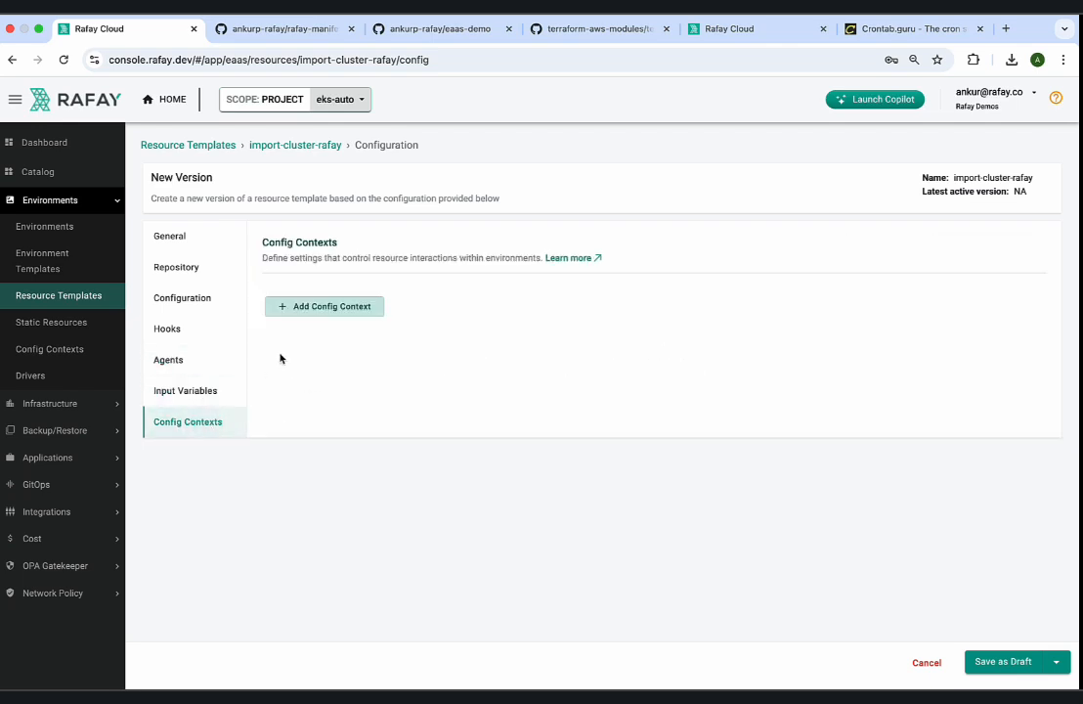
click(193, 388)
click(968, 247)
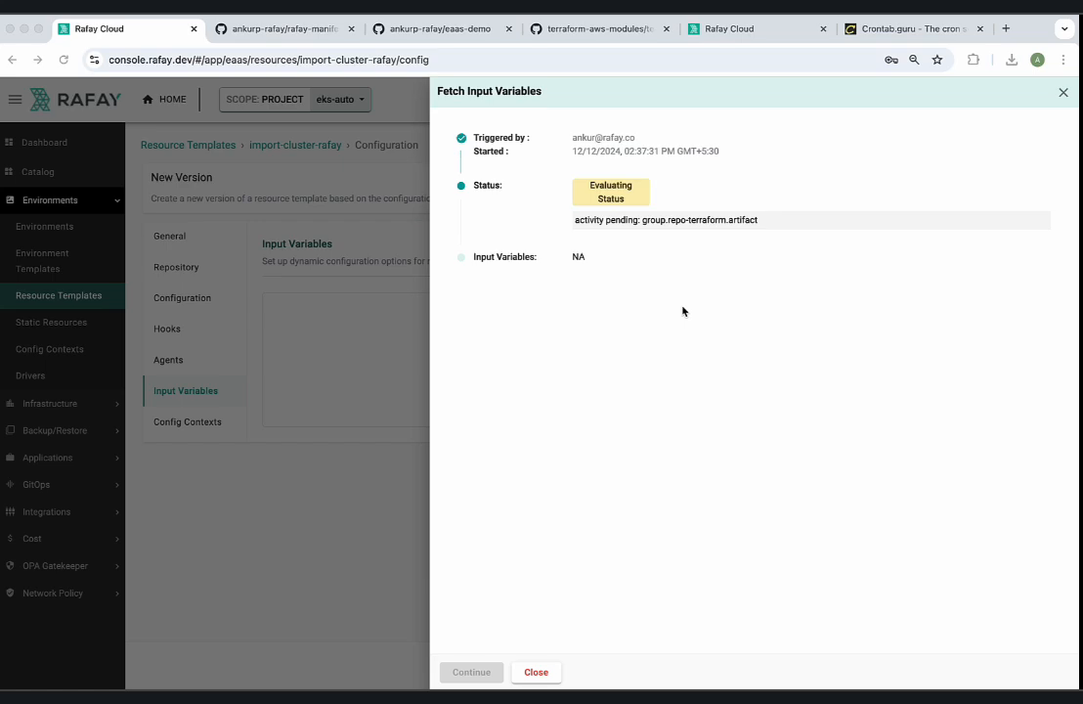
Open variables.tf in the eaas-demo repository's examples/rafay-import folder on GitHub and review the variables it declares.
click(412, 29)
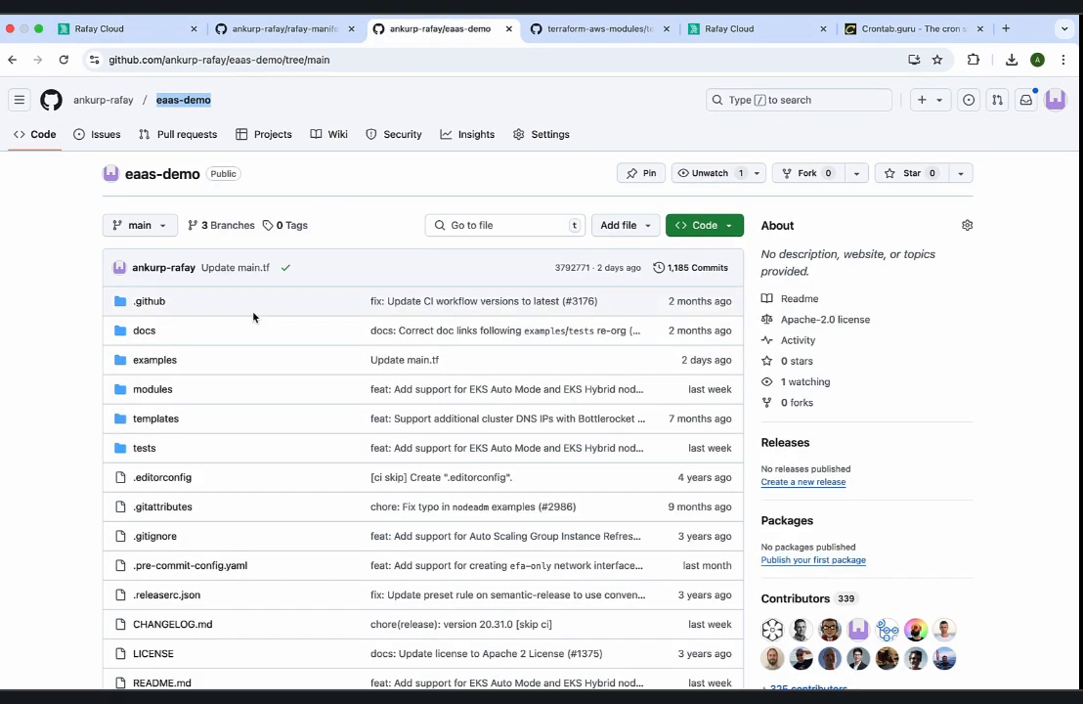
click(293, 431)
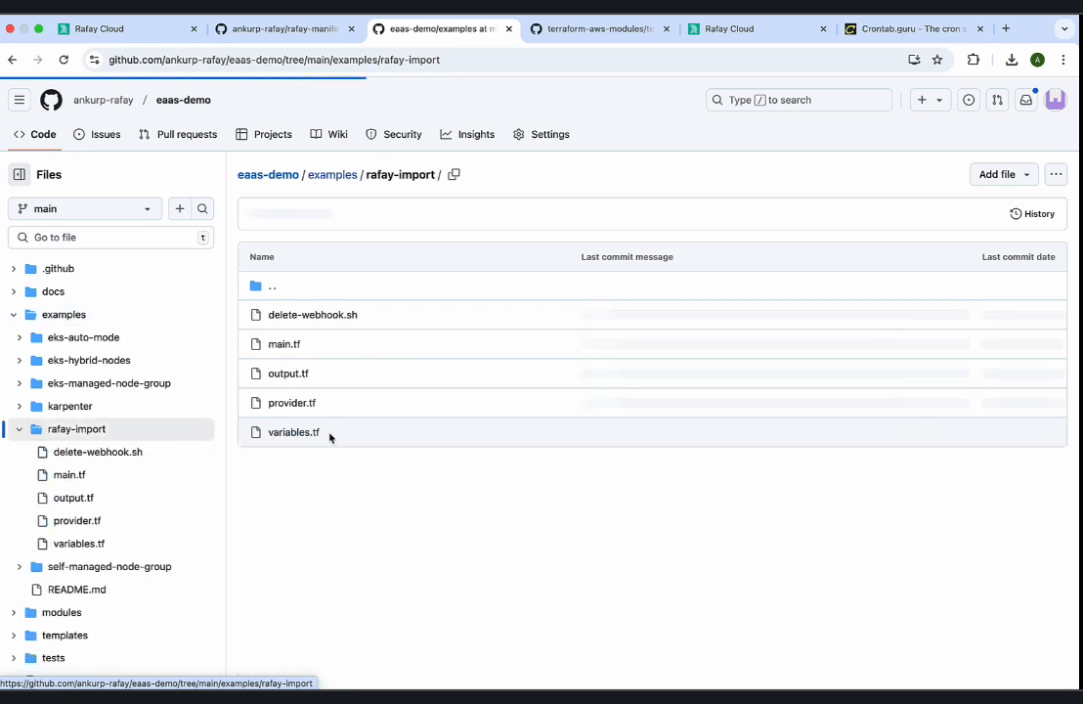
click(303, 435)
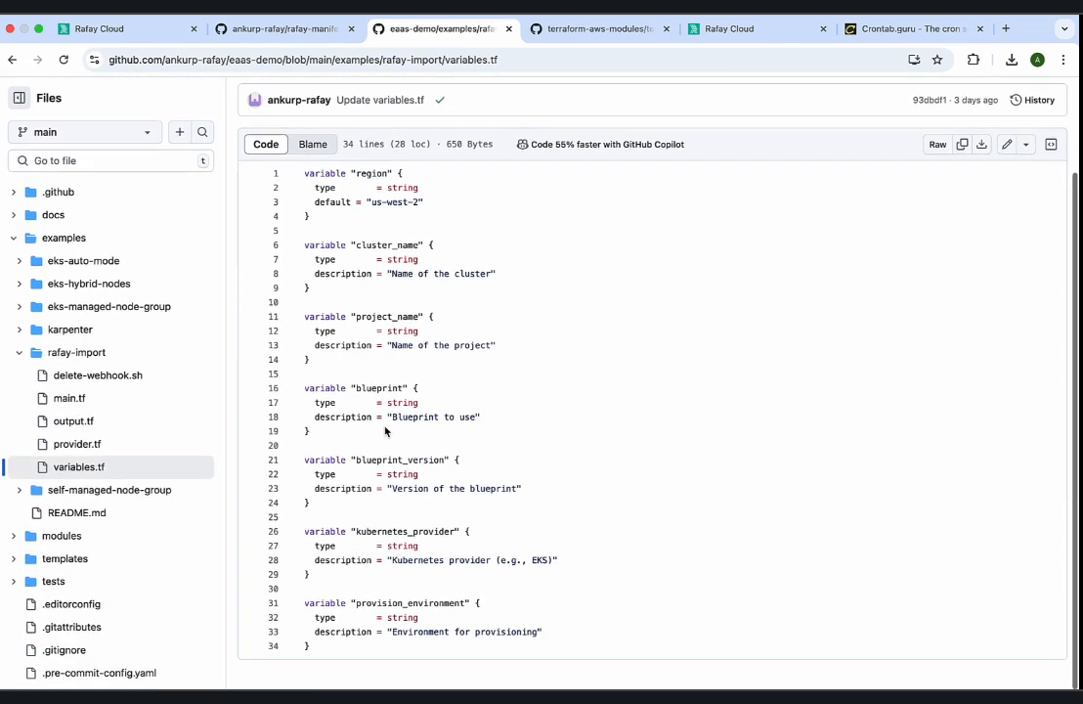
drag(314, 203, 459, 548)
click(485, 480)
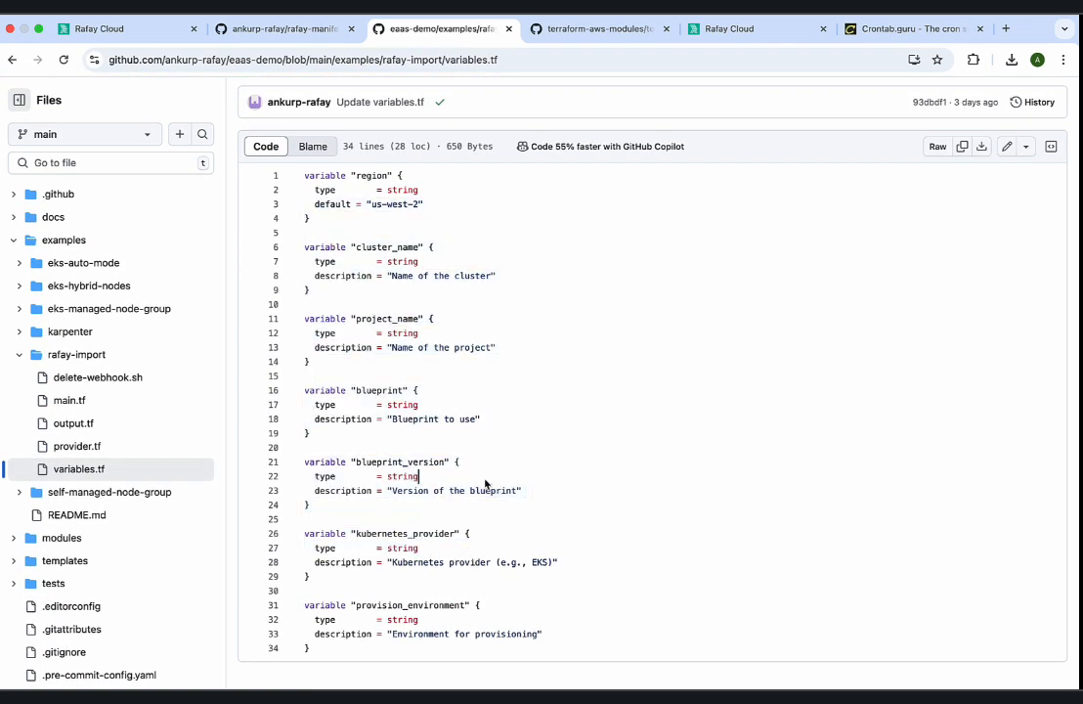
Return to the fetched variables in Rafay, exclude blueprint, blueprint_version, cluster_name and region, and add the remaining ones to the template.
click(137, 30)
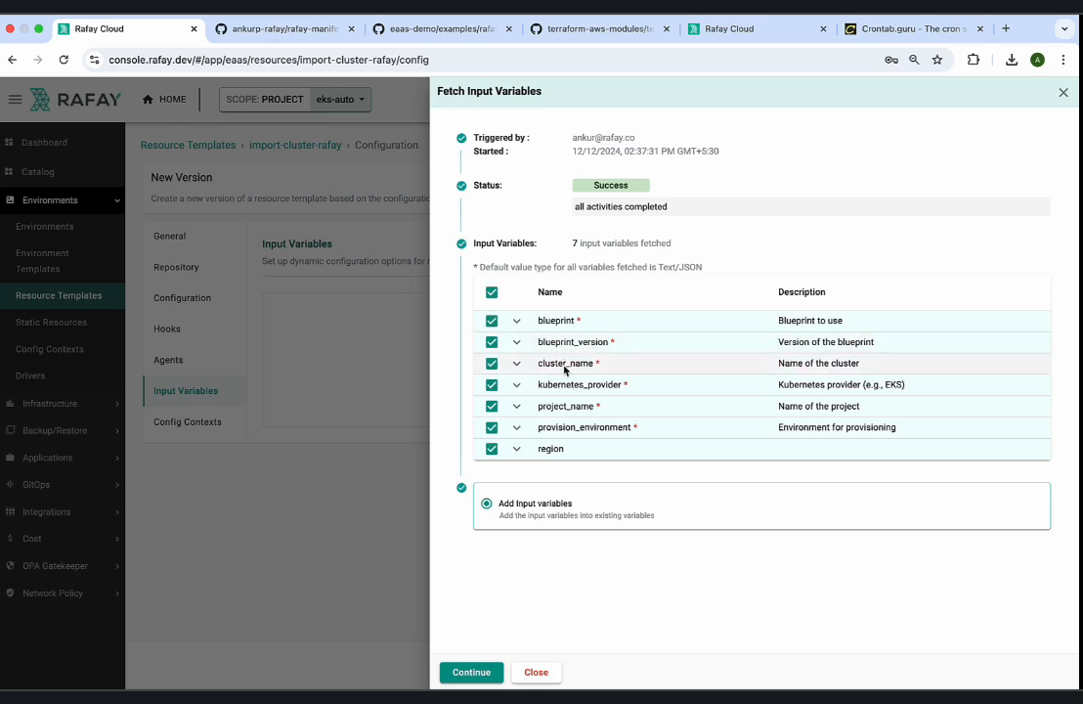
click(492, 321)
click(492, 342)
click(492, 365)
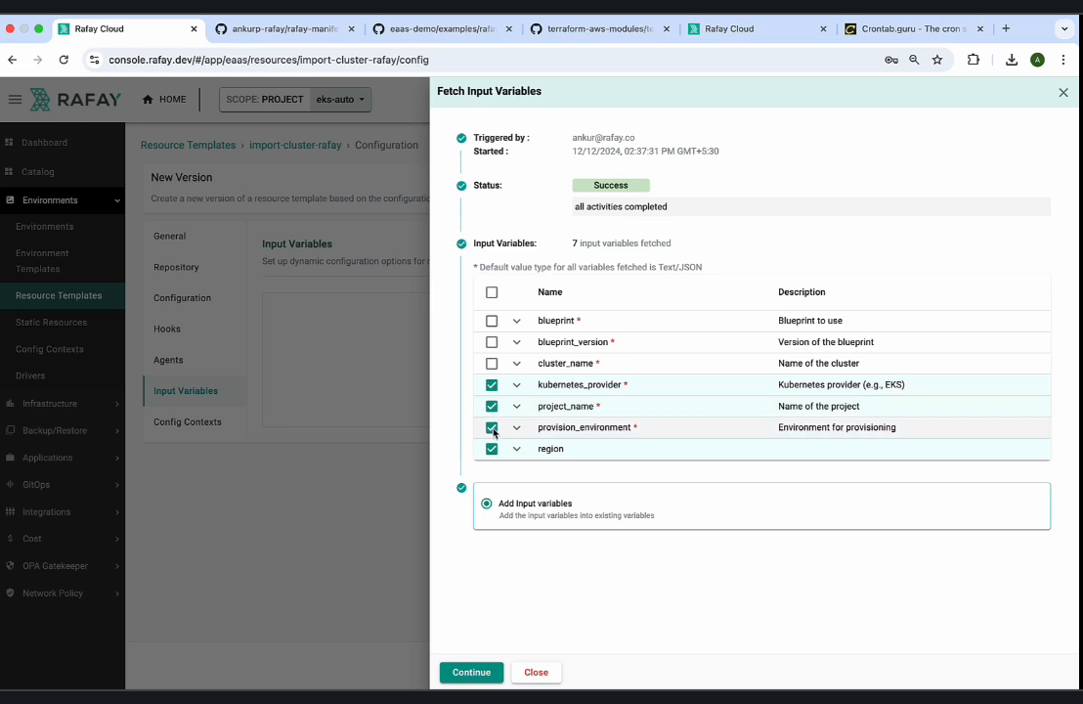
click(492, 449)
click(473, 671)
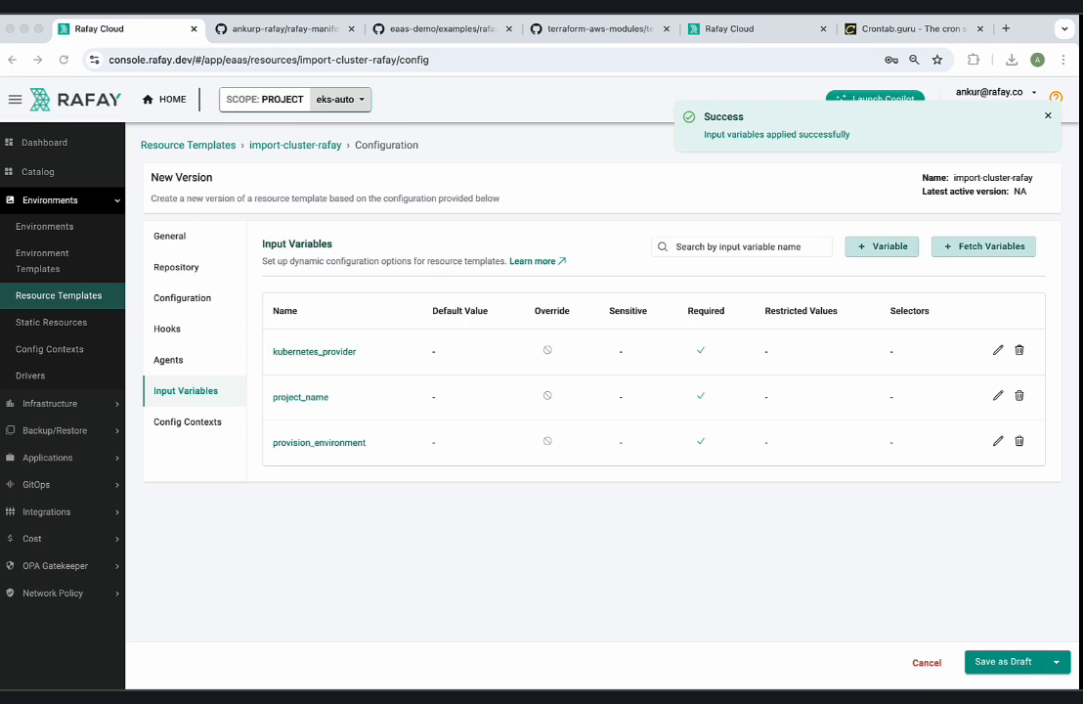
Set the kubernetes_provider variable to override Not Allowed, value type Text and default value EKS, and save it.
click(997, 351)
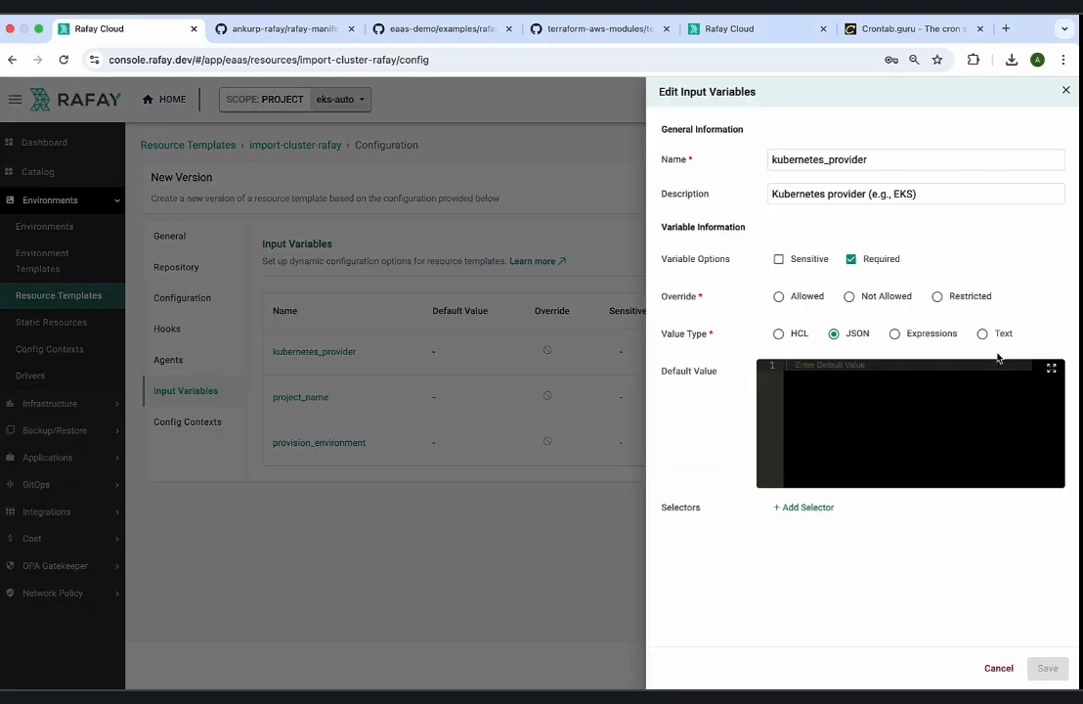
click(938, 297)
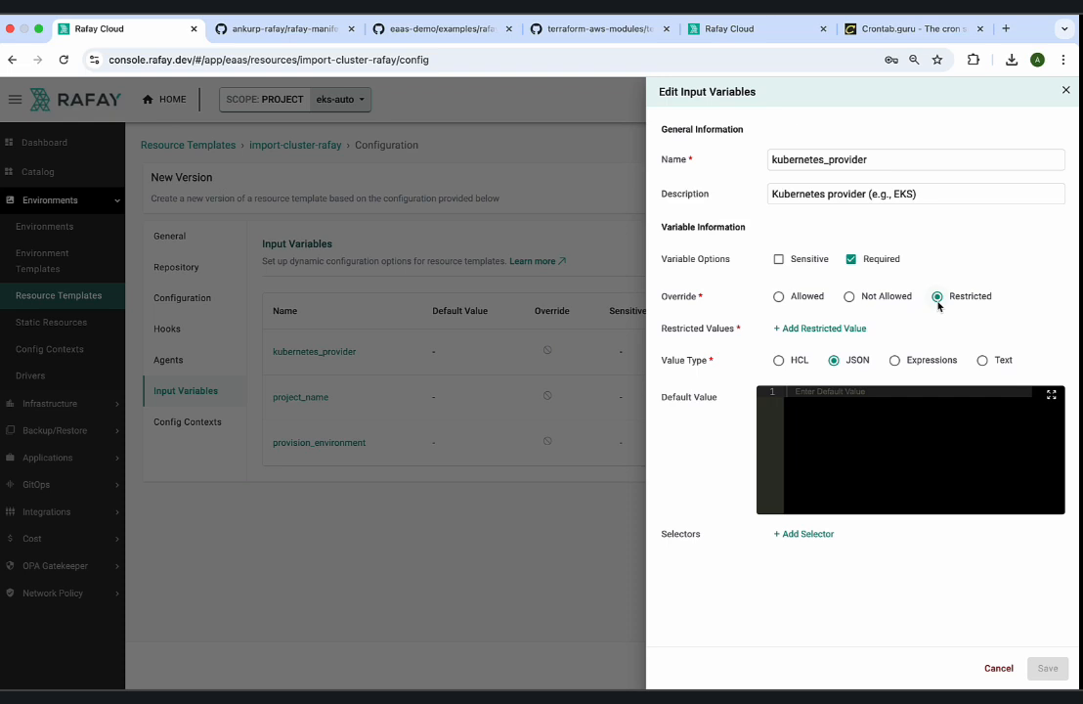
click(851, 296)
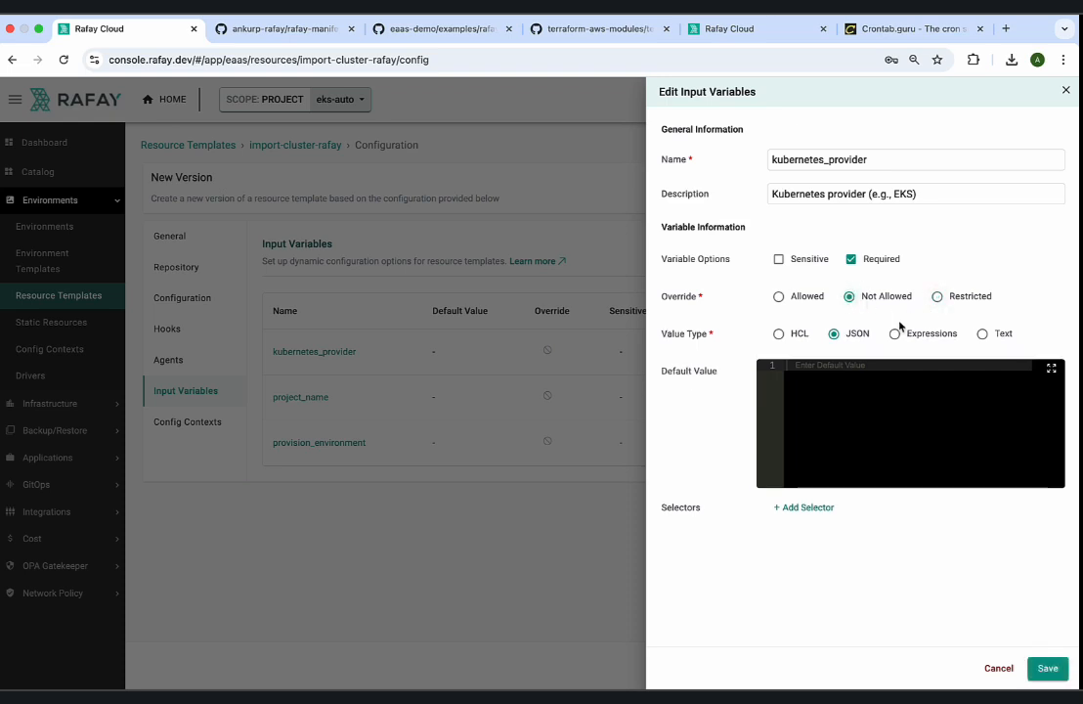
click(982, 333)
text(EKS)
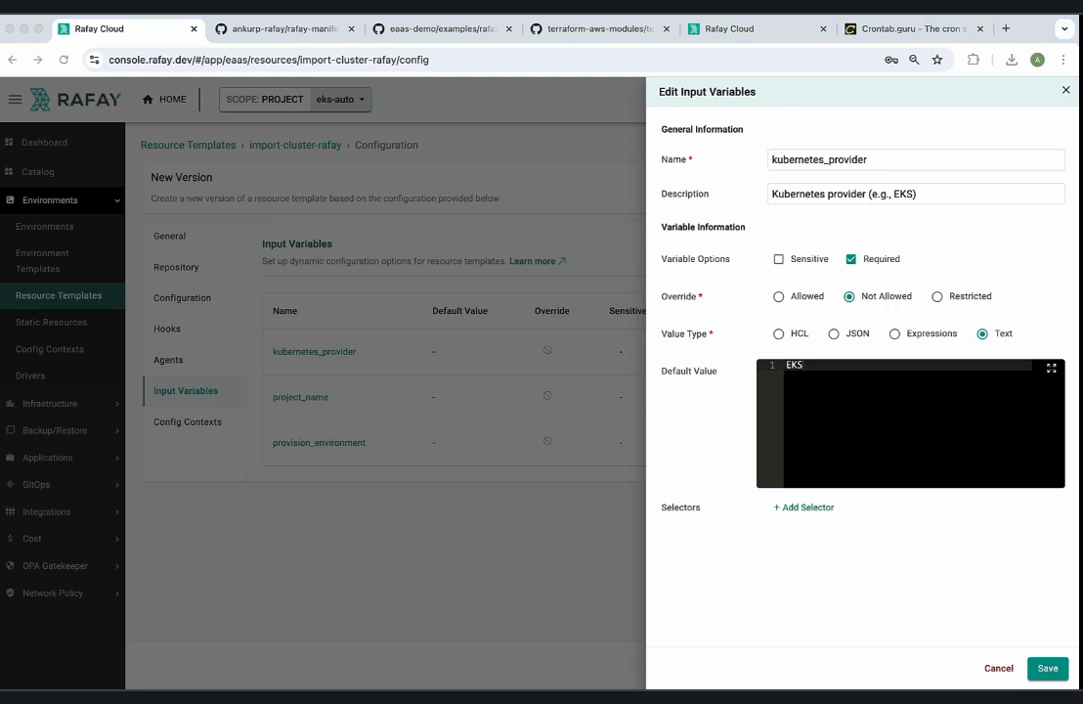
click(1044, 665)
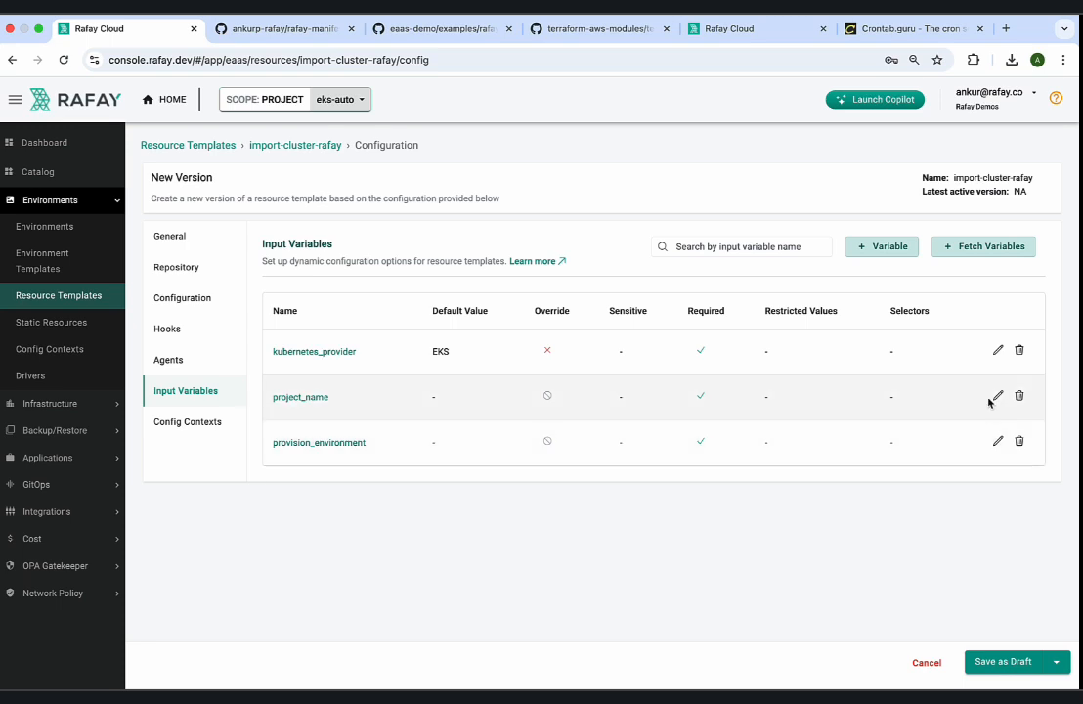
Open the project_name variable for editing and set its override to Allowed and value type to Expressions.
click(998, 396)
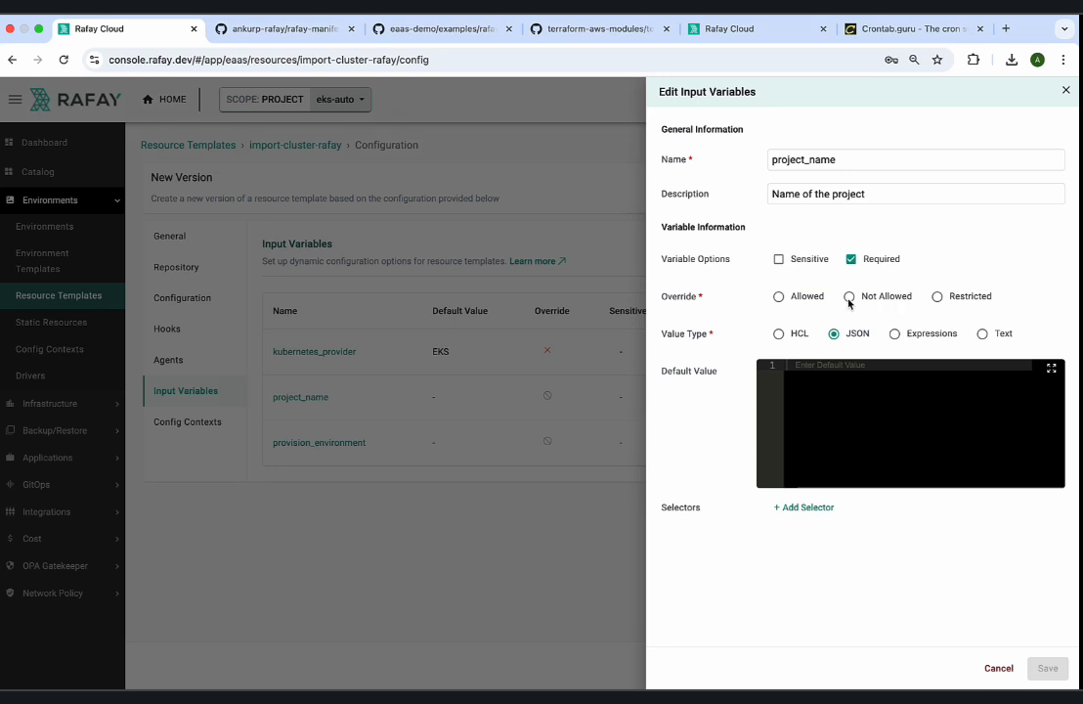
click(778, 297)
click(894, 333)
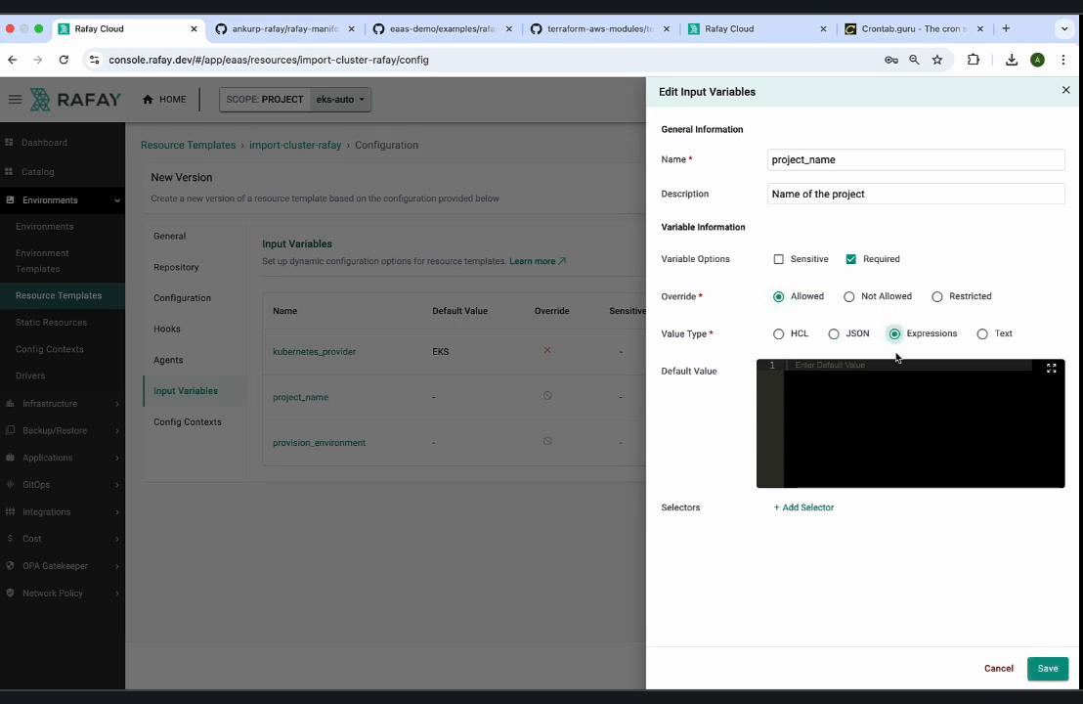
Set project_name's default value to the expression $(environment.project.name) and save the variable.
click(890, 404)
text($)
key(BackSpace)
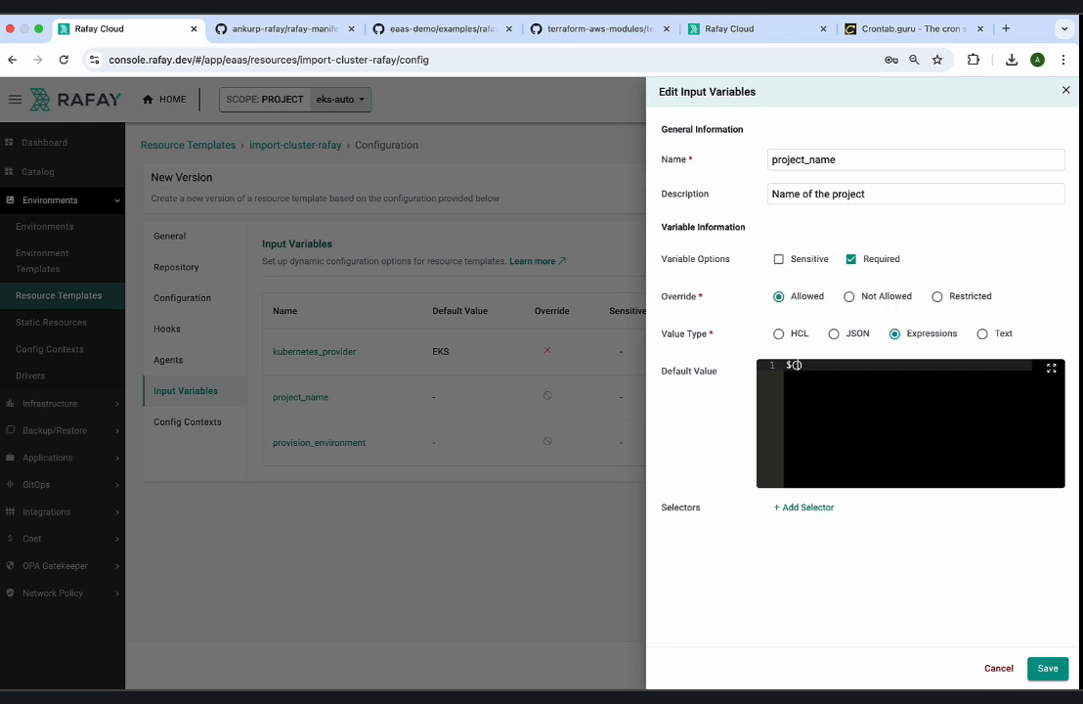
text((environment.project.name)
click(810, 370)
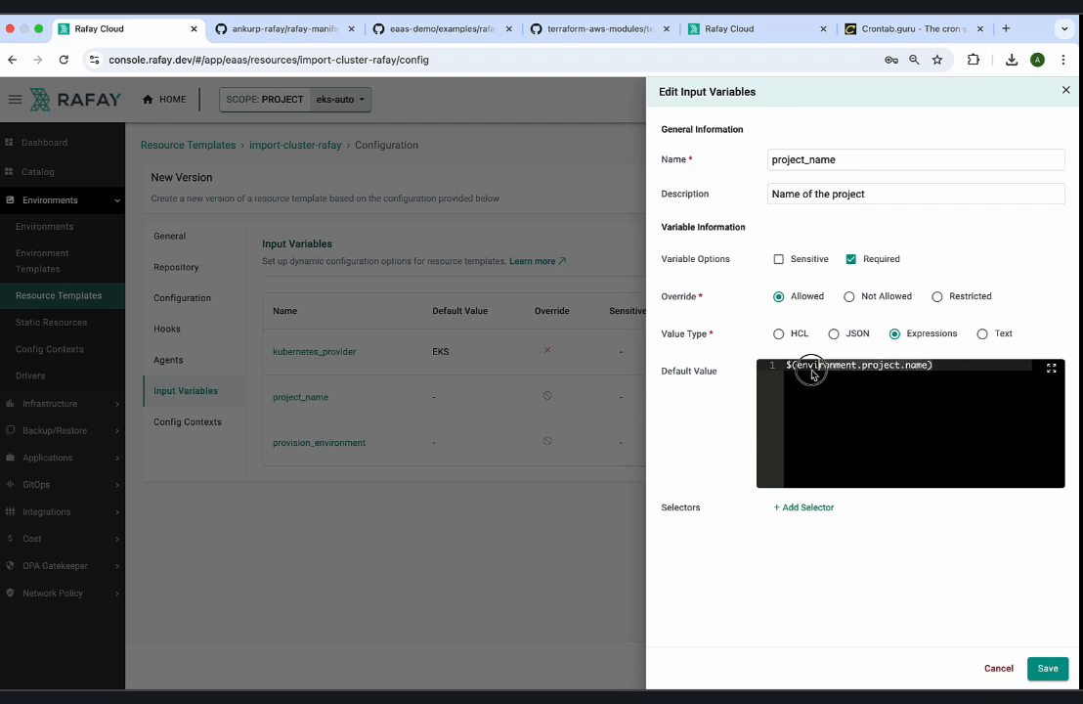
drag(811, 371, 785, 370)
click(888, 413)
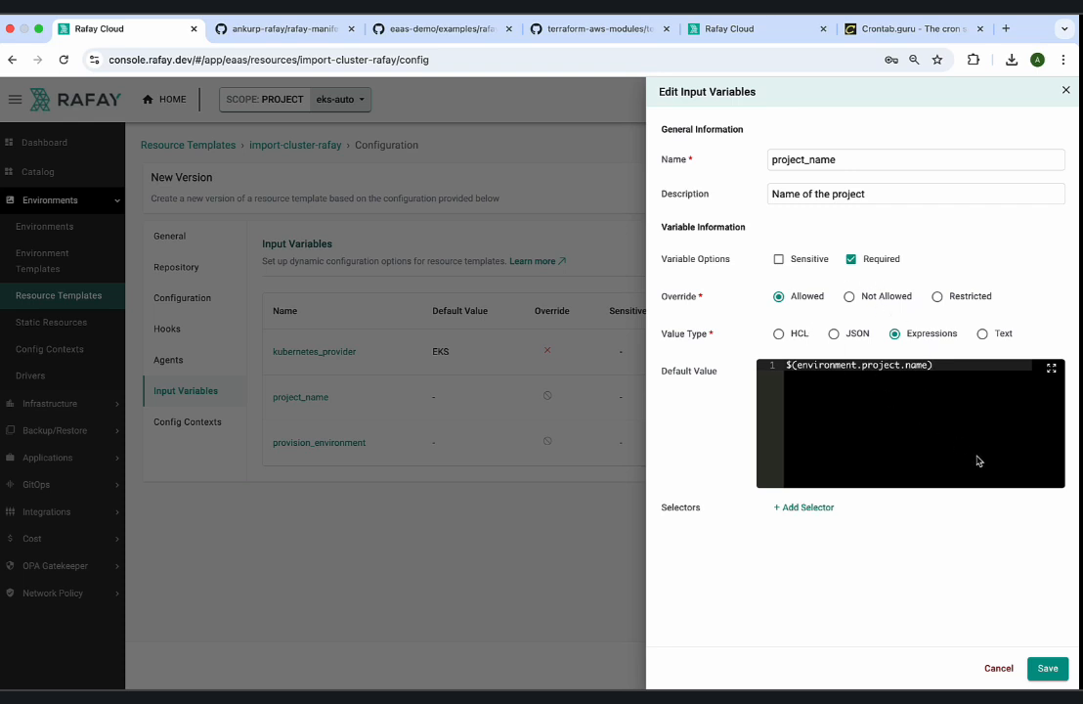
click(1044, 670)
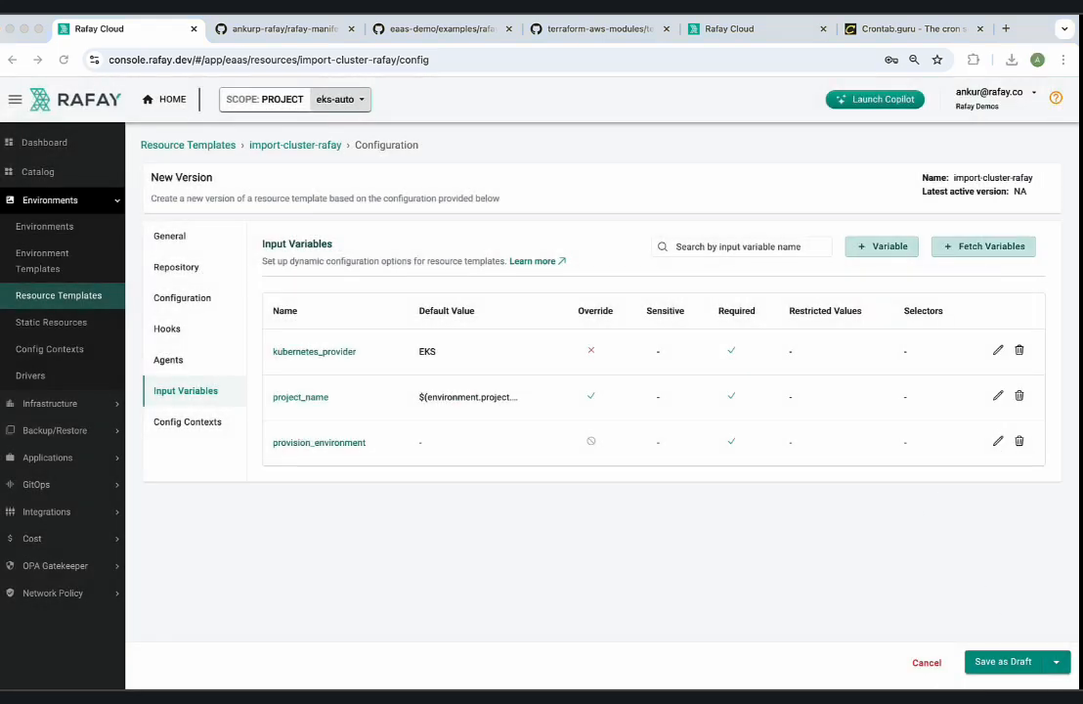
Set the provision_environment variable to override Not Allowed, value type Text and default value CLOUD, and save it.
click(997, 441)
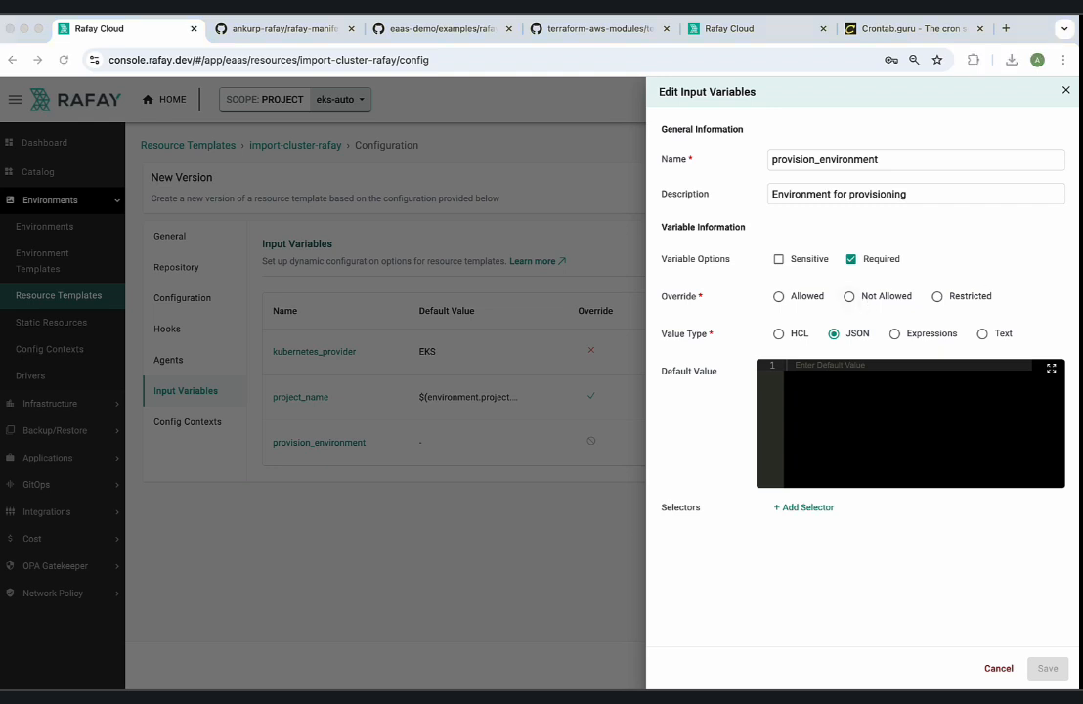
click(848, 296)
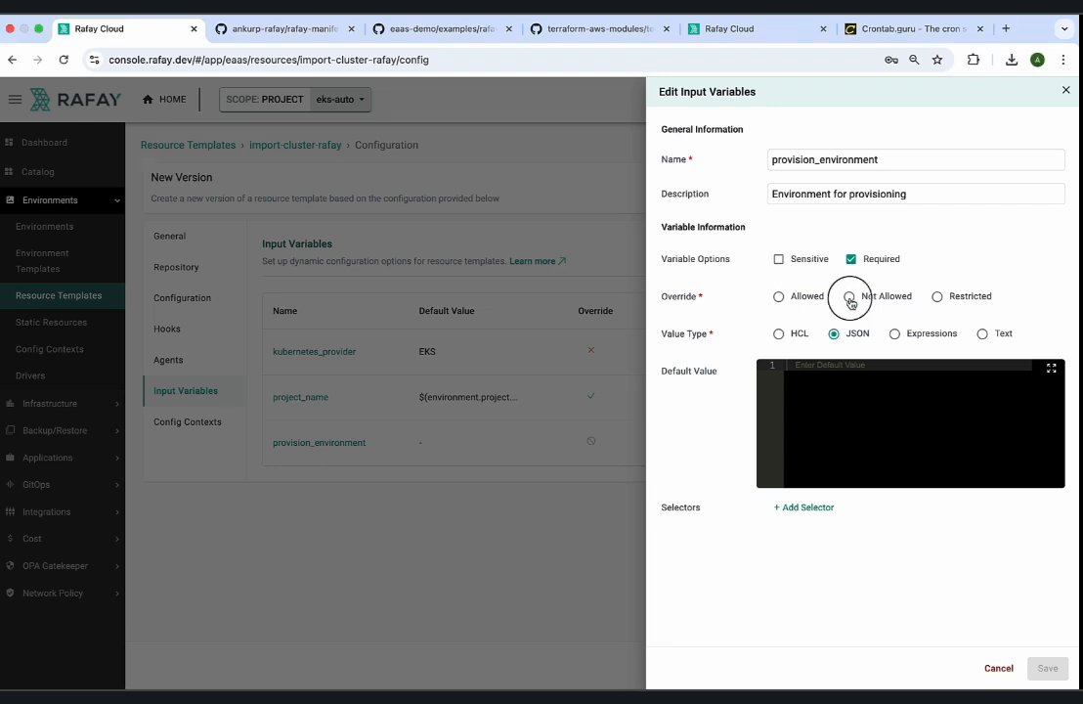
click(982, 334)
click(880, 377)
text(CLOUD)
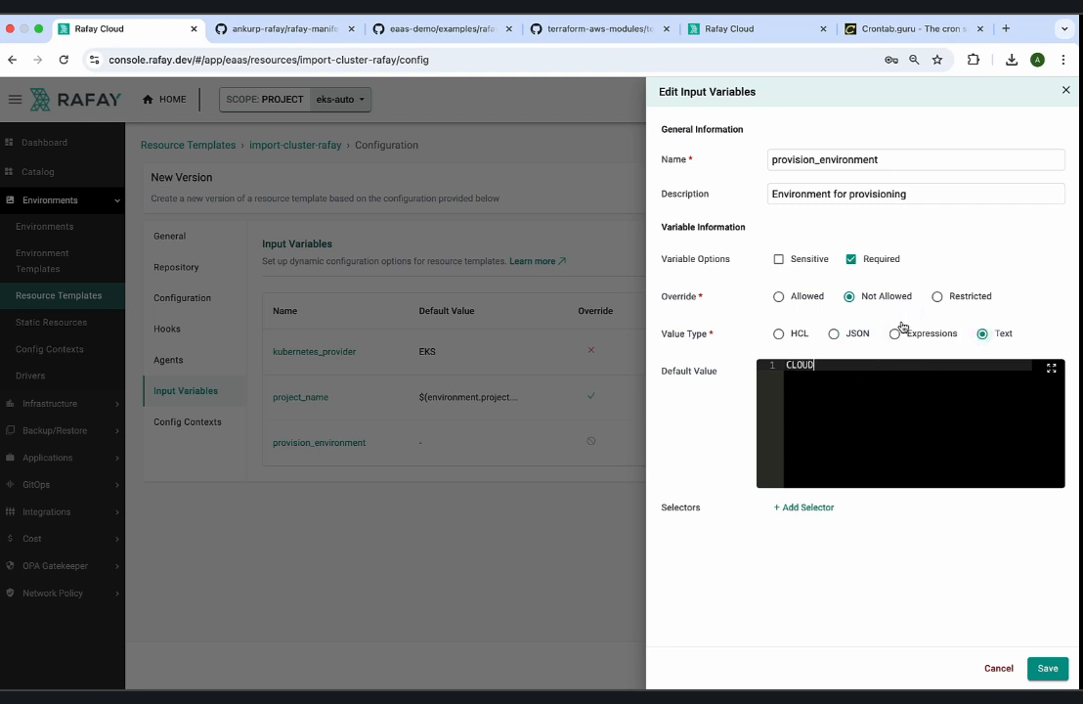
click(1044, 667)
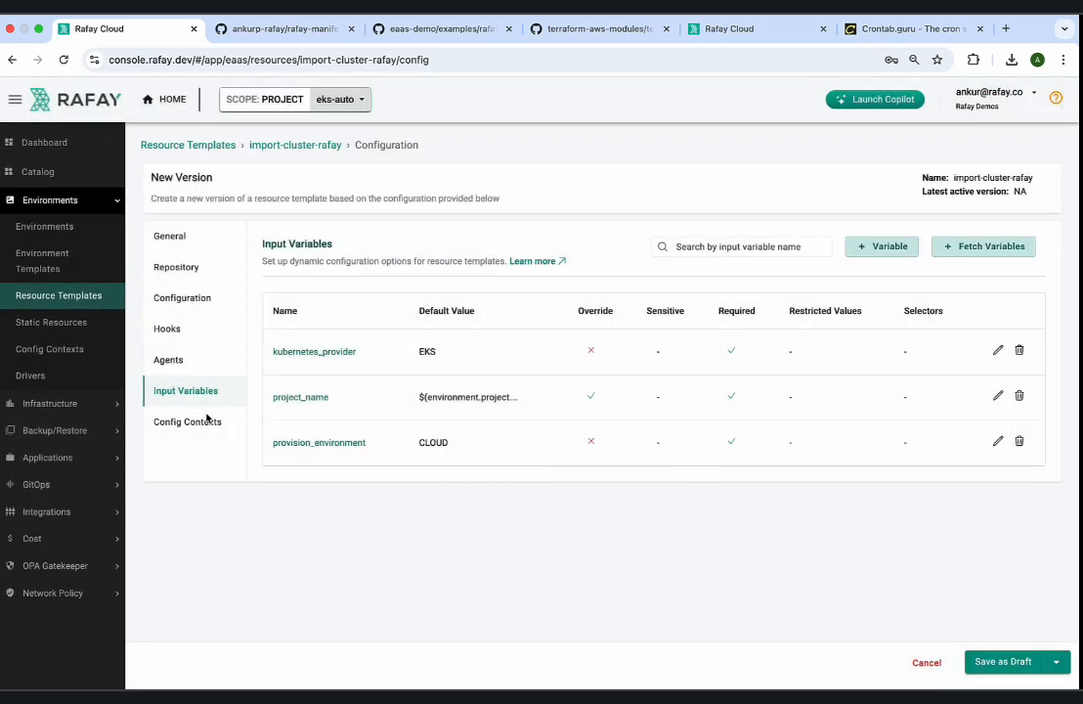
Add the config contexts rafay-credentials-demo1 and aws-credentials to the import-cluster-rafay template.
click(194, 426)
click(324, 306)
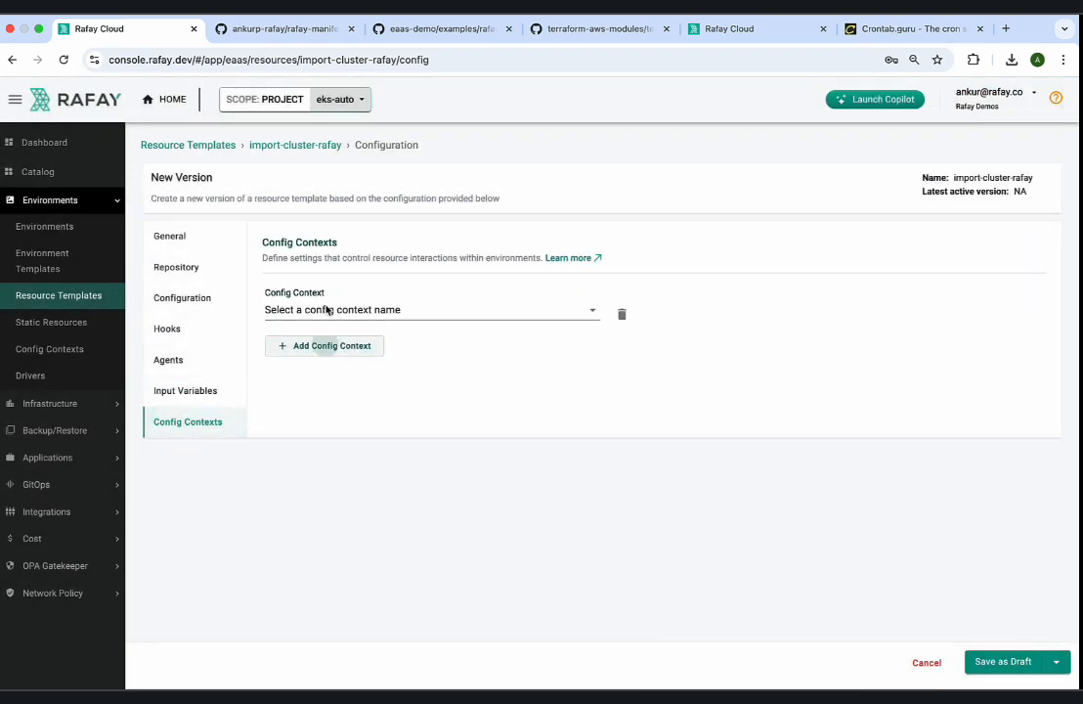
click(324, 309)
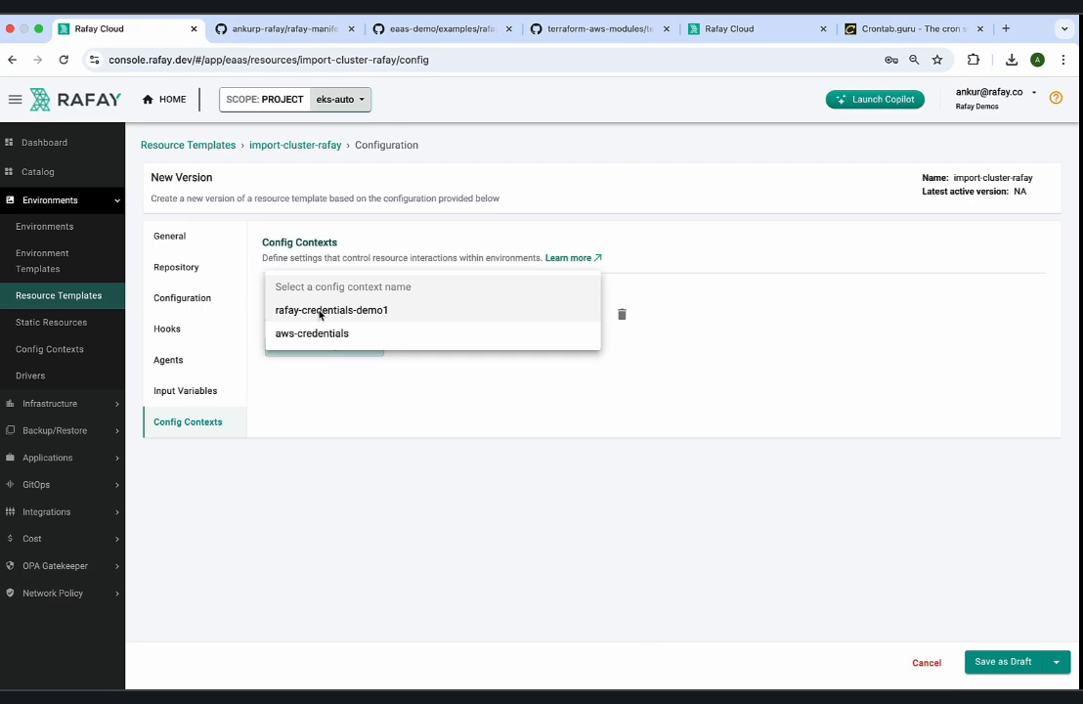
click(318, 311)
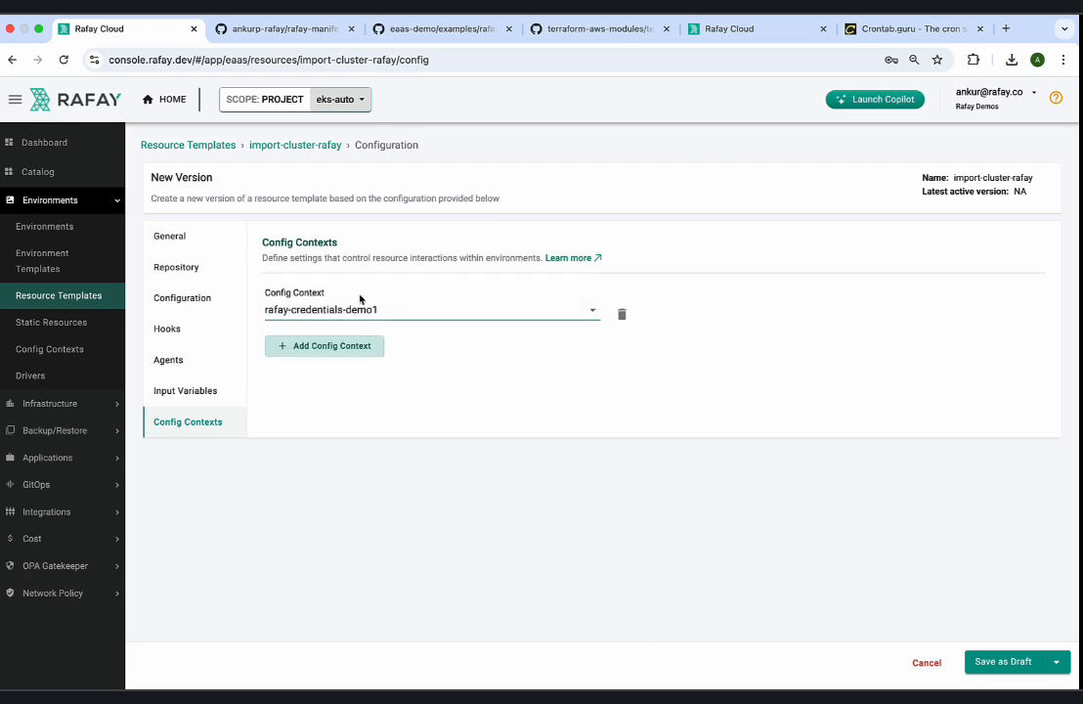
click(355, 348)
click(354, 353)
click(345, 354)
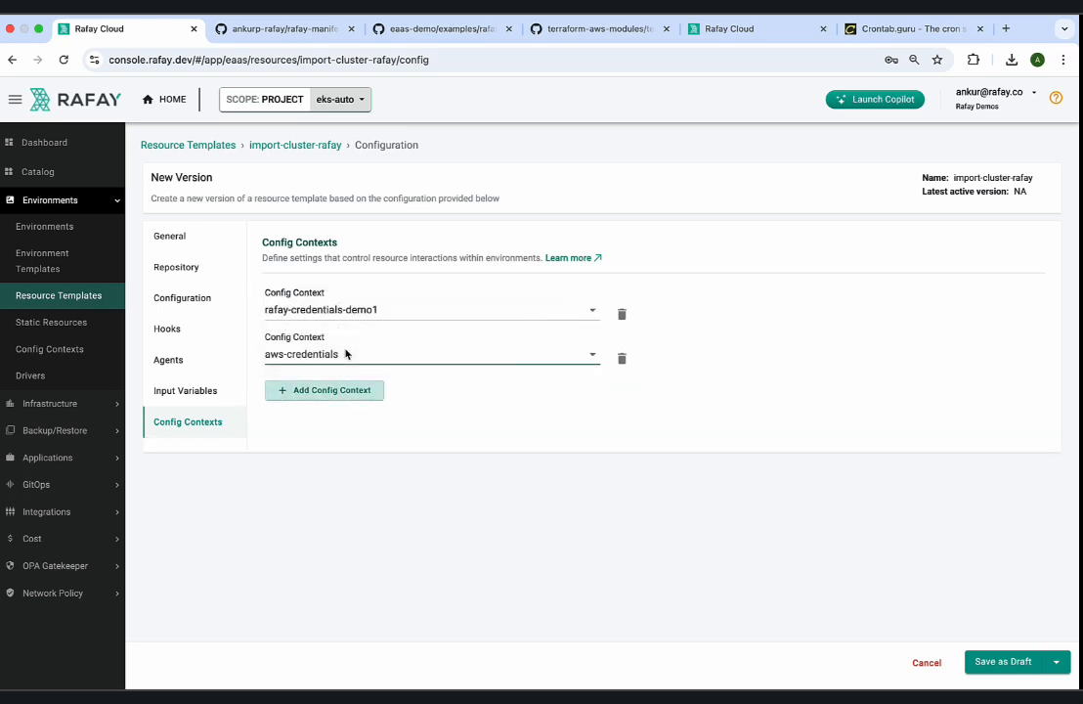
Review the template's repository, configuration, hooks and input variables sections, and save the version as a draft.
click(182, 269)
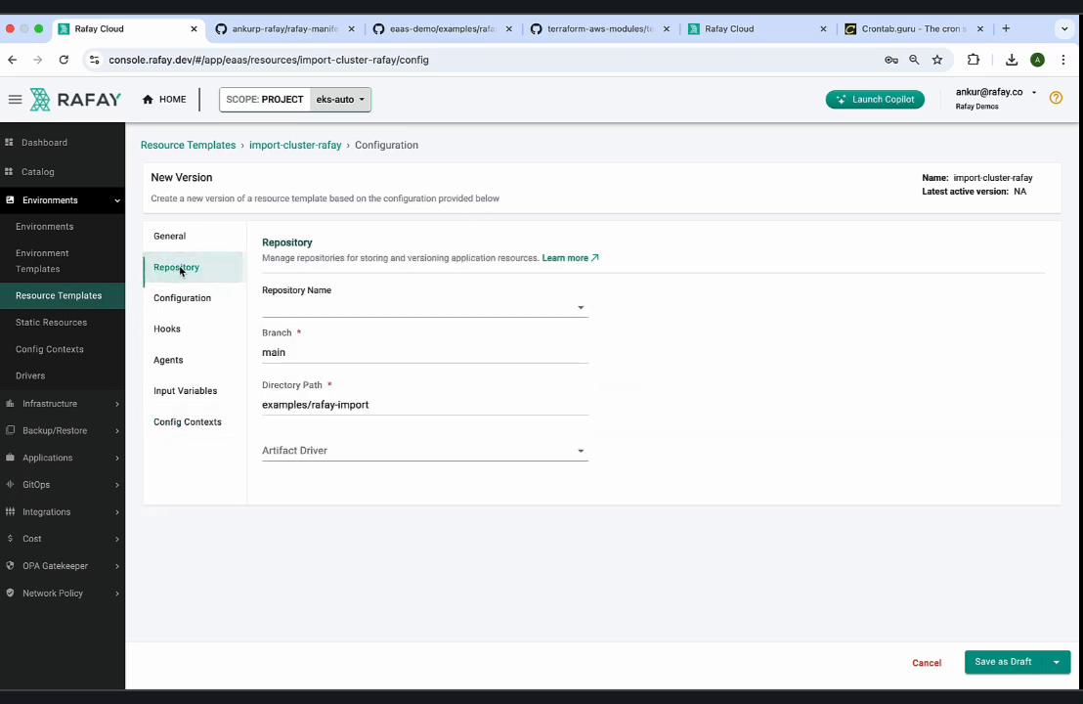
click(181, 302)
click(171, 330)
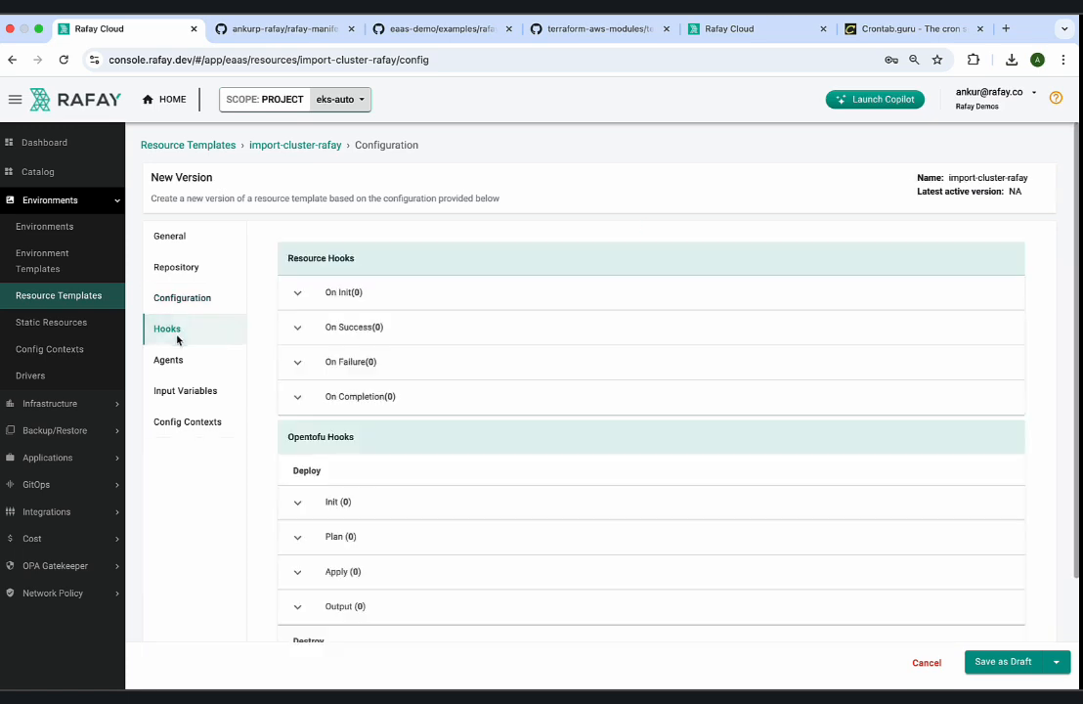
click(177, 301)
click(181, 390)
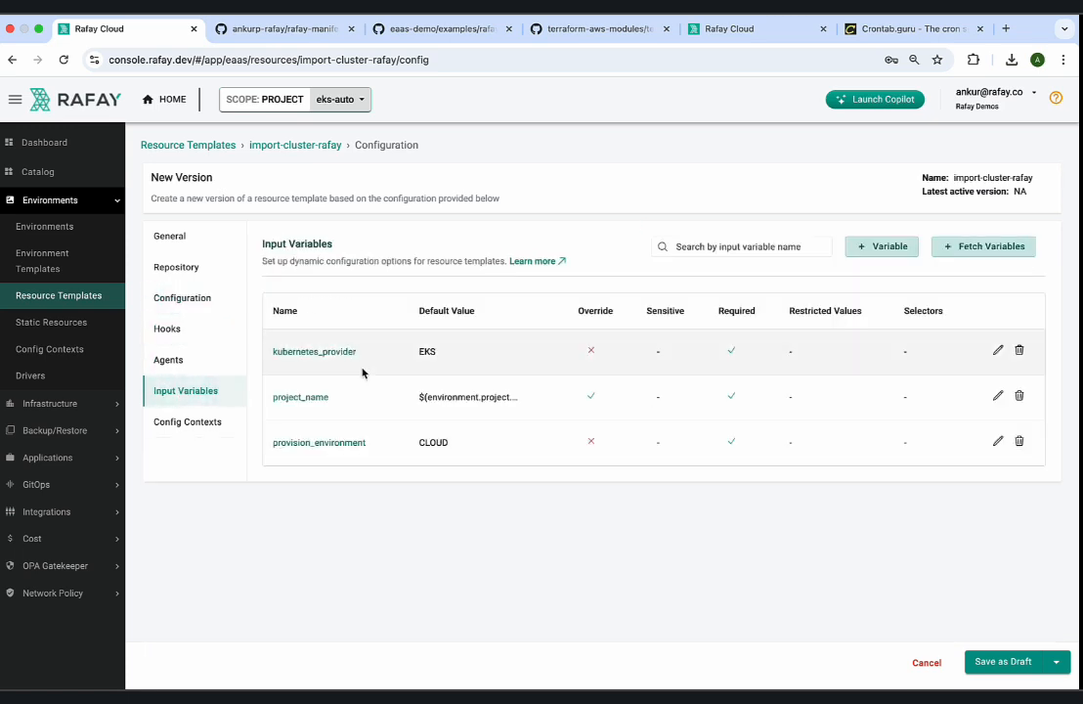
click(1003, 662)
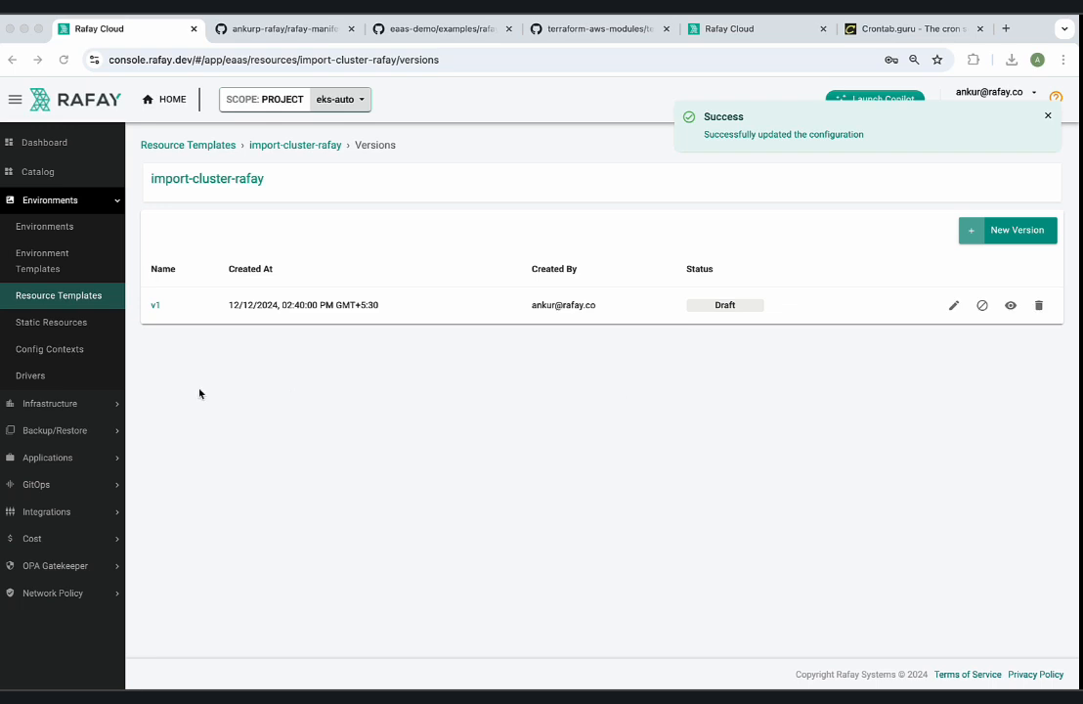
Create a new environment template named eks-auto-aws-demo.
click(70, 262)
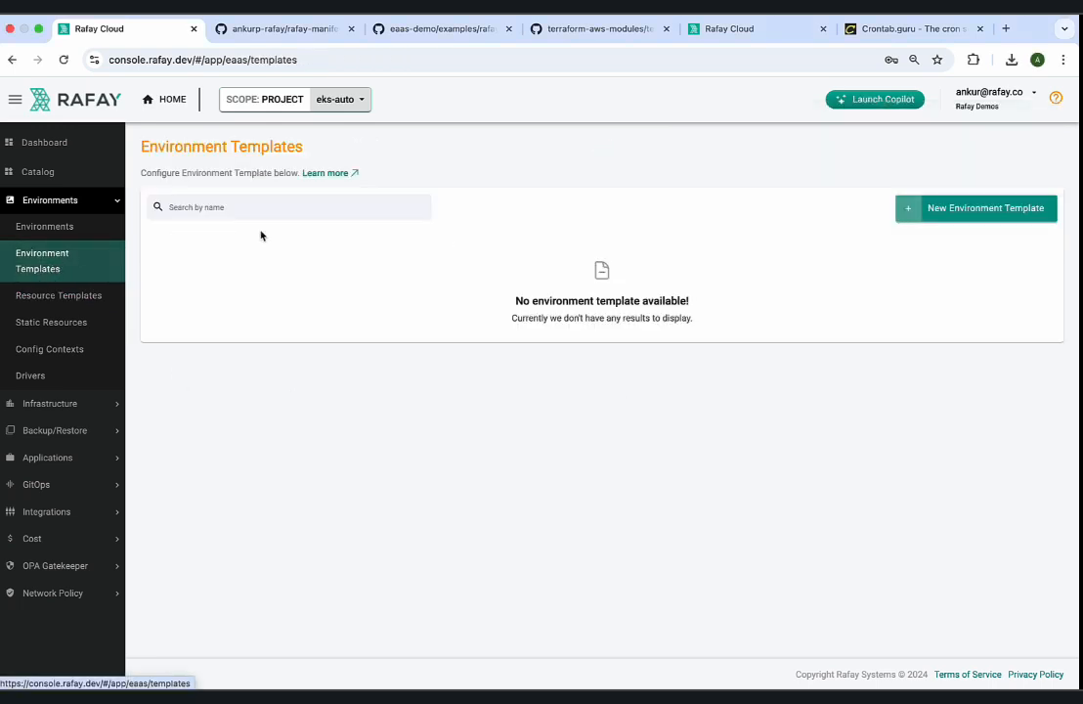
click(108, 298)
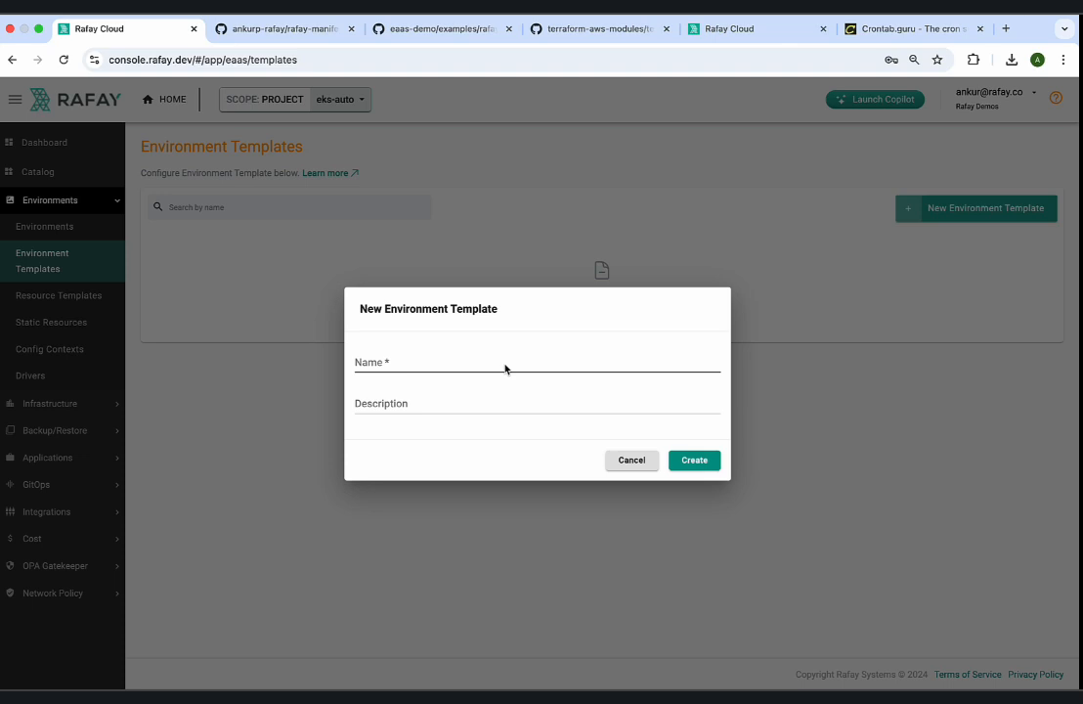
click(505, 366)
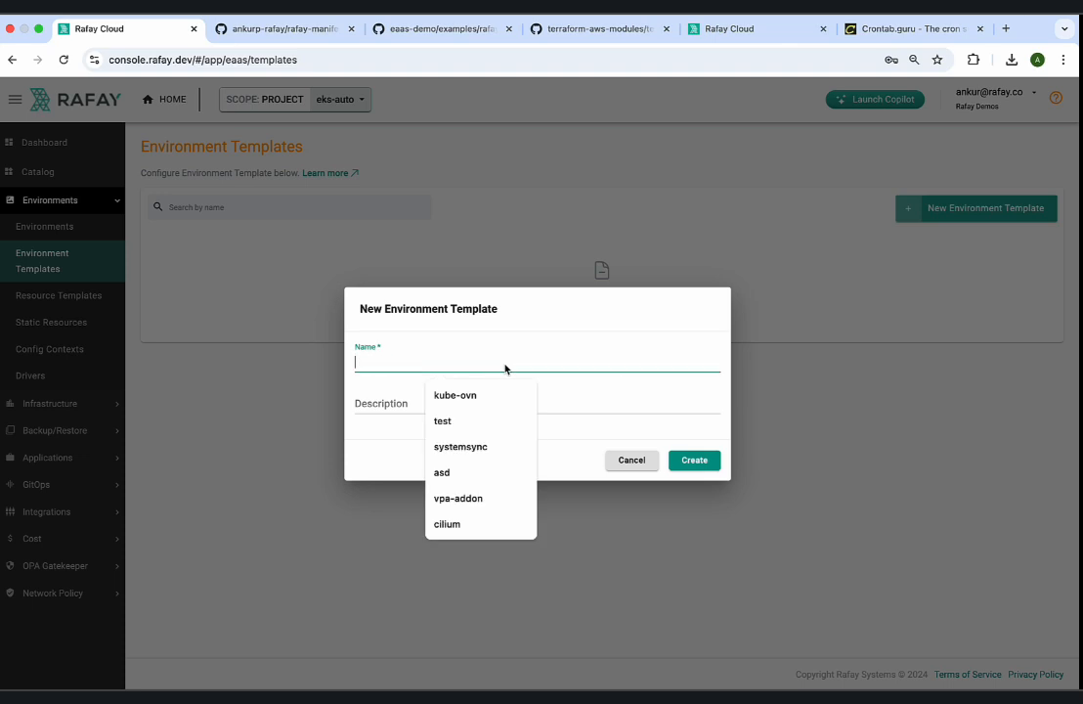
text(eks-auto-)
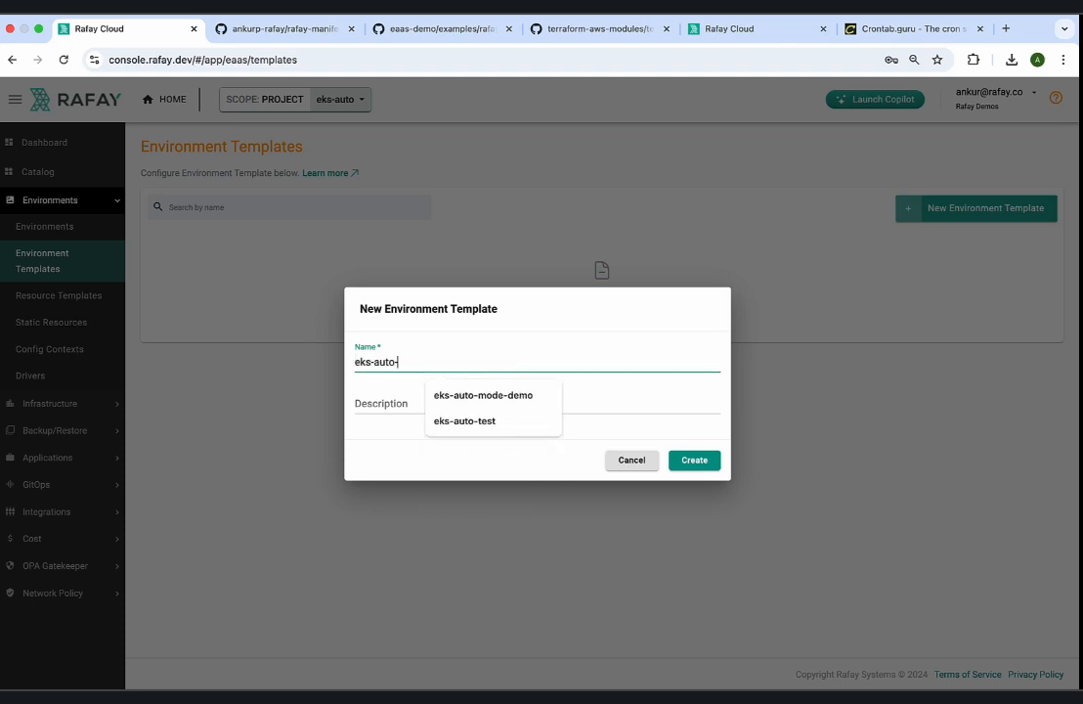
text(aws-demo)
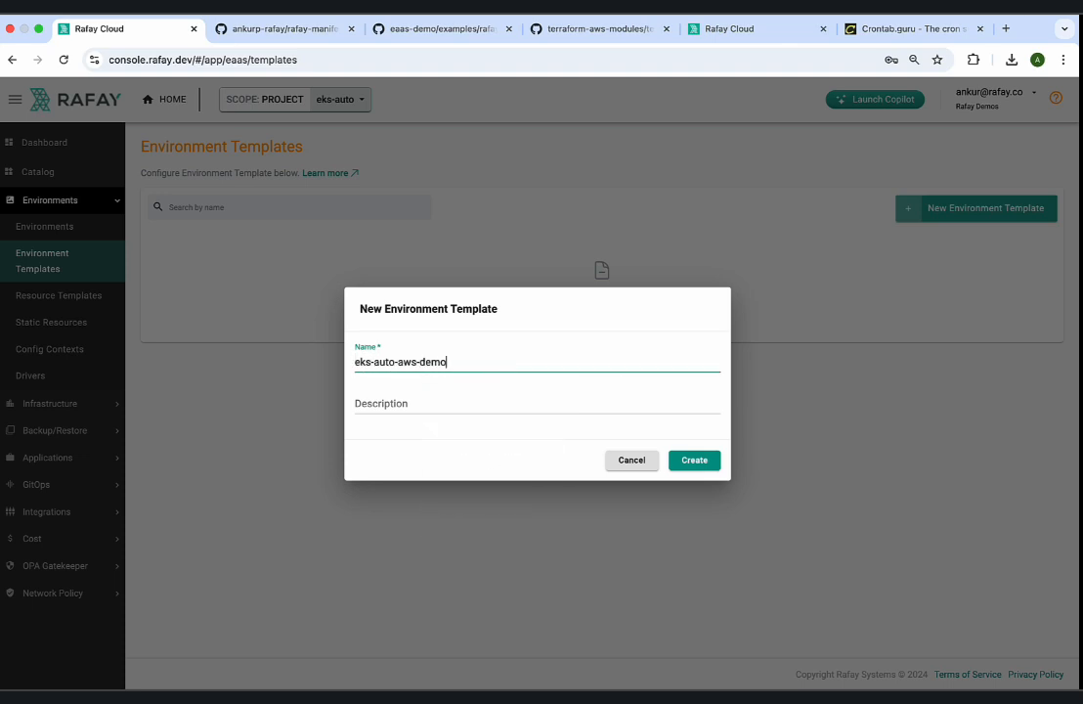
click(703, 463)
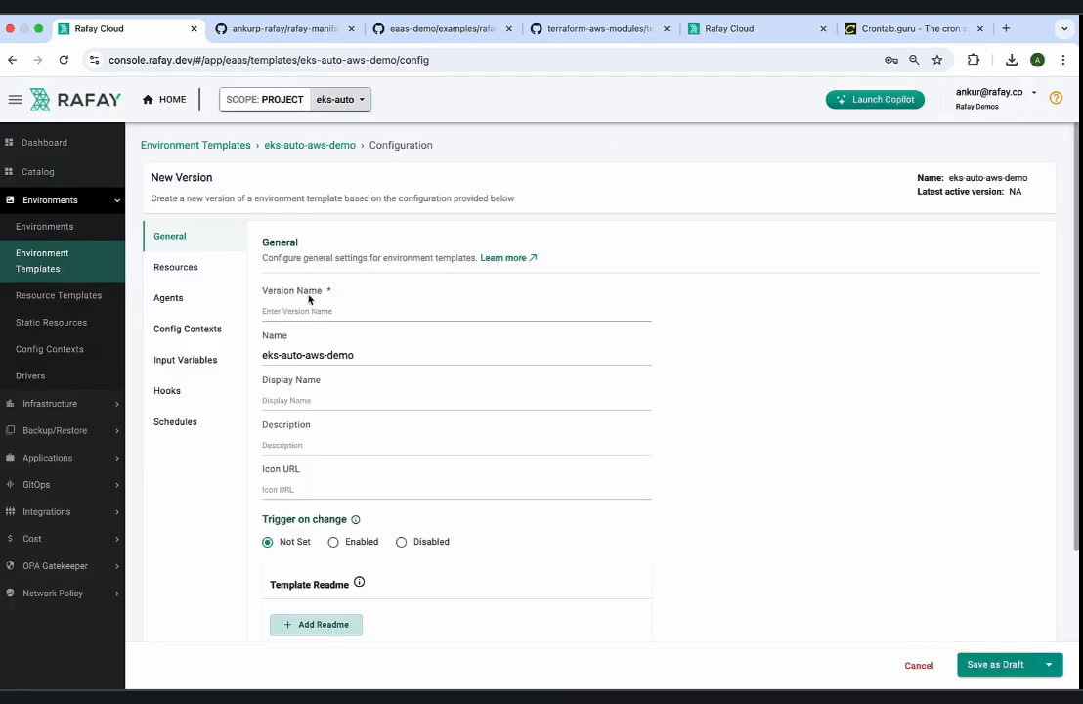
Set the environment template's version name to v1 and its display name to EKS Cluster With Auto Mode Configuration.
click(310, 315)
text(v1)
click(408, 233)
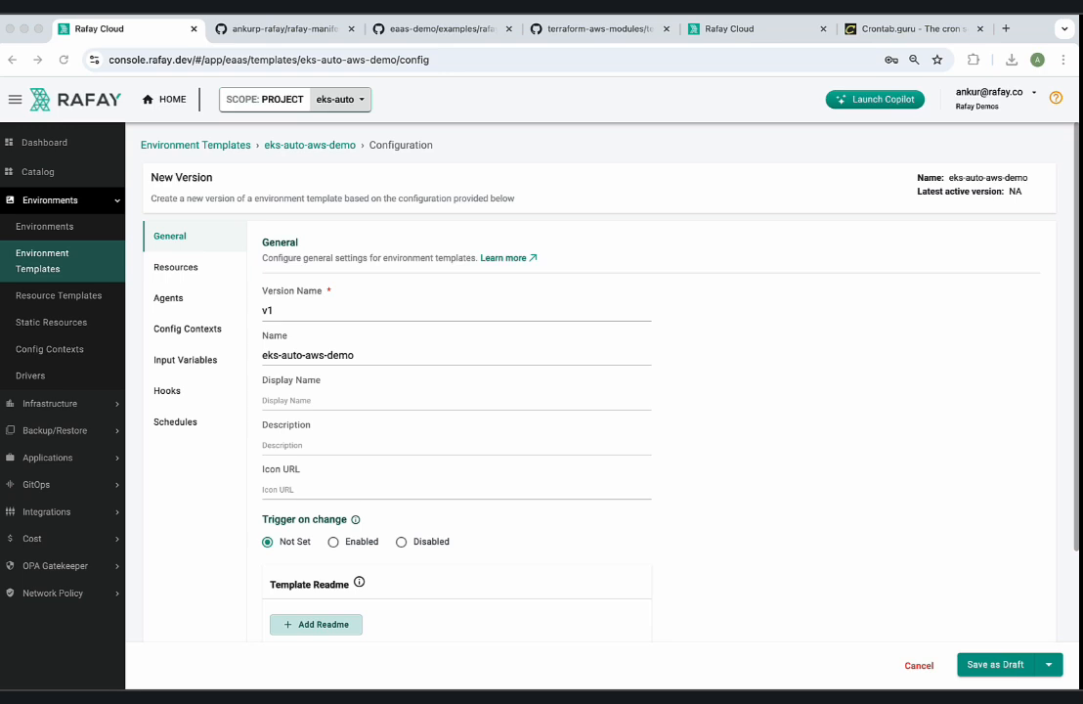
click(311, 398)
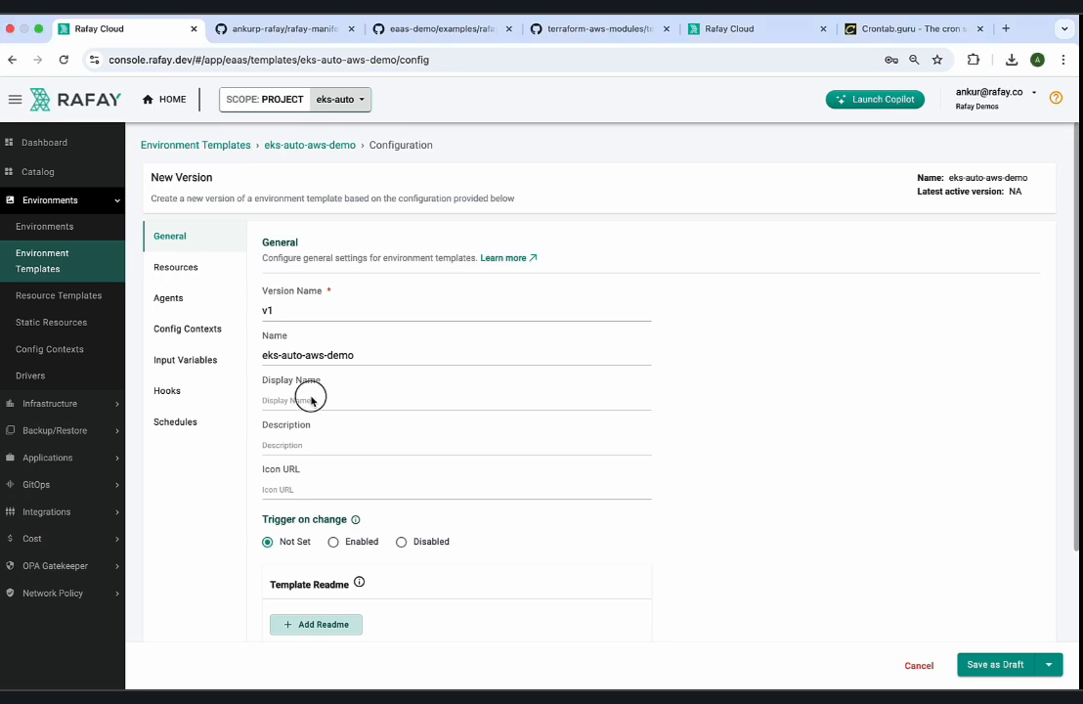
click(314, 445)
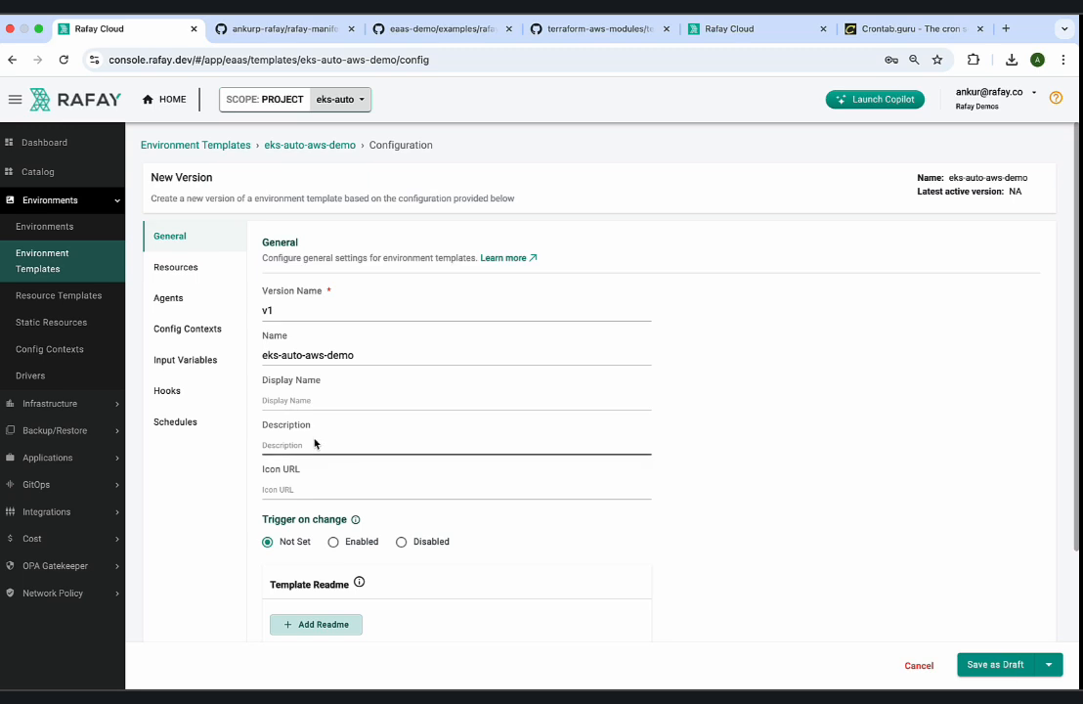
click(317, 403)
text(EK)
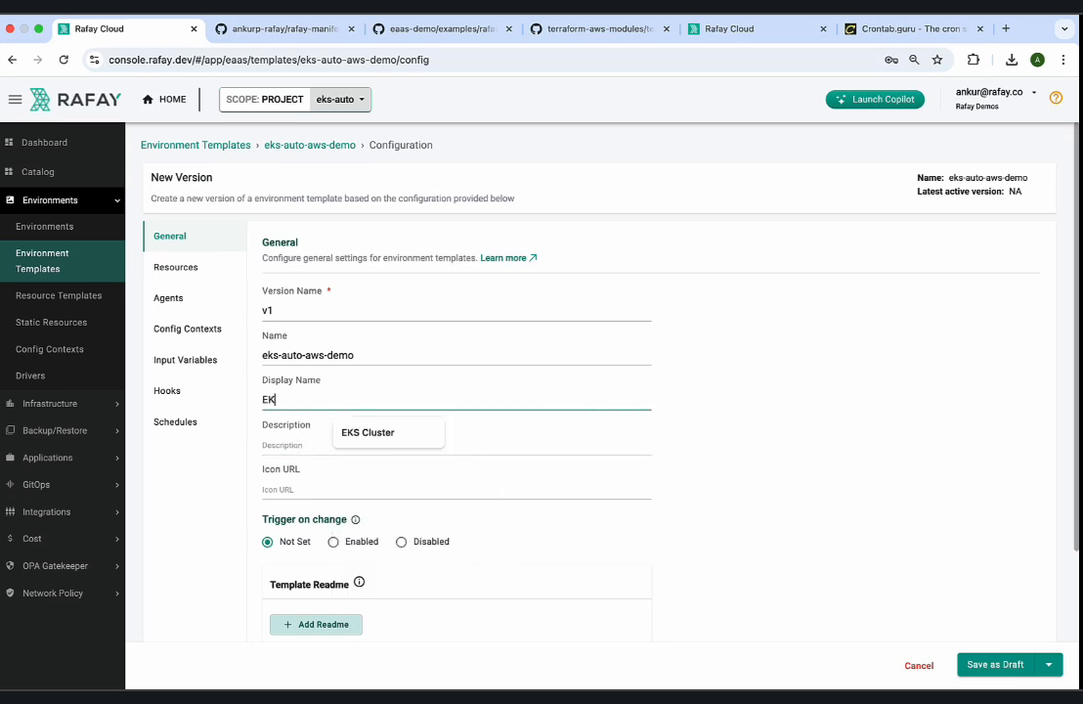
text(S Cluster With)
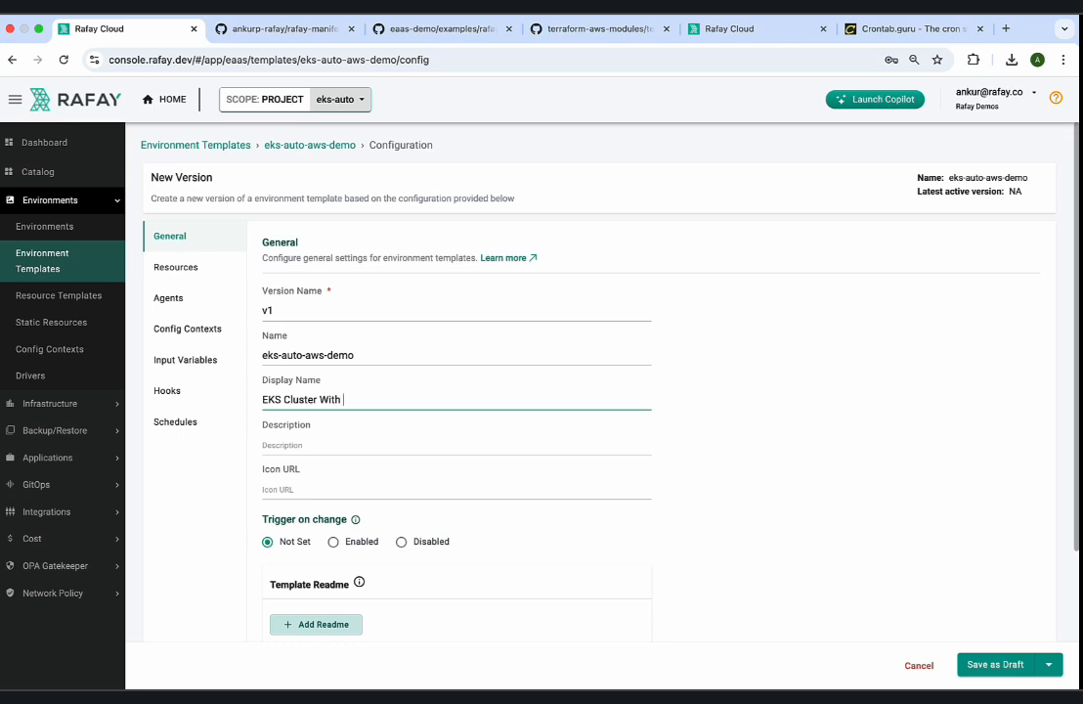
text( Auto Mode Configuration)
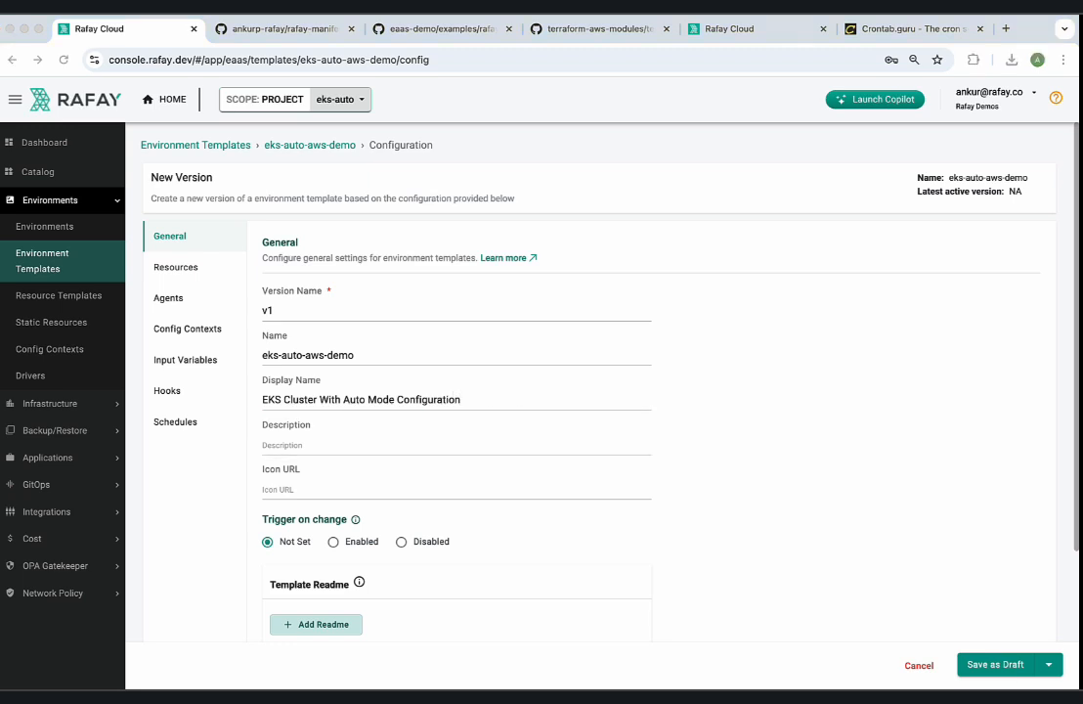
scroll(356, 551, down, 2)
click(336, 358)
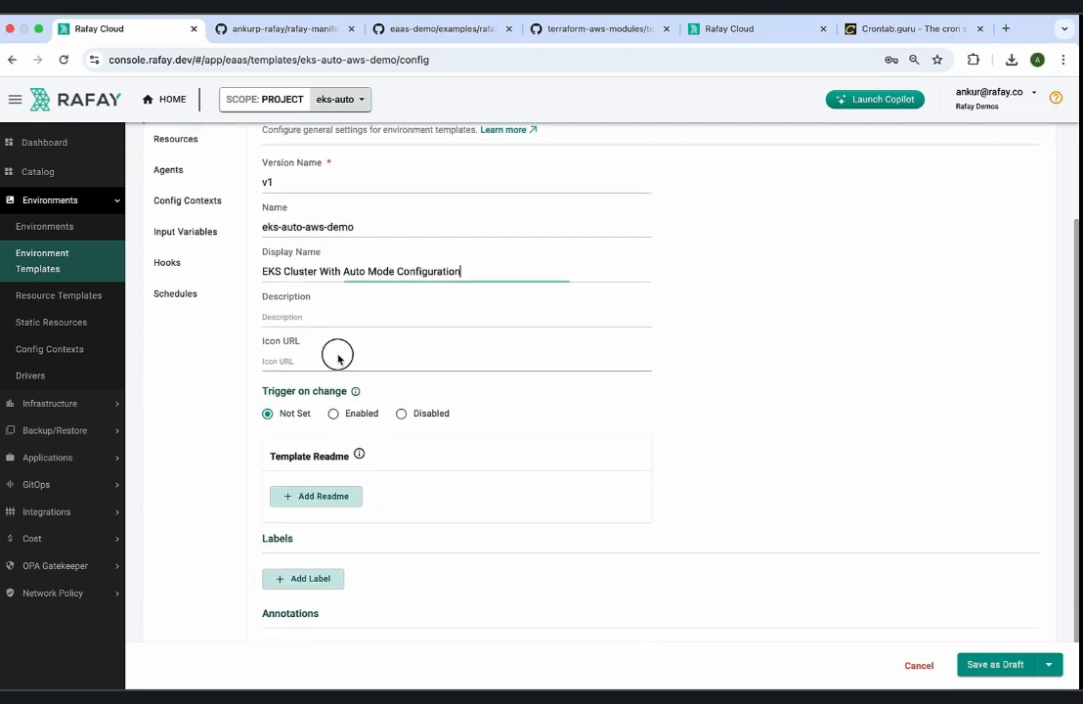
text(https://rafay-partner-logos.s3.us-west-1.amazonaws.com/amazon-eks.svg)
Enter the environment template description "Create a EKS cluster with Auto Mode Config".
scroll(381, 346, up, 1)
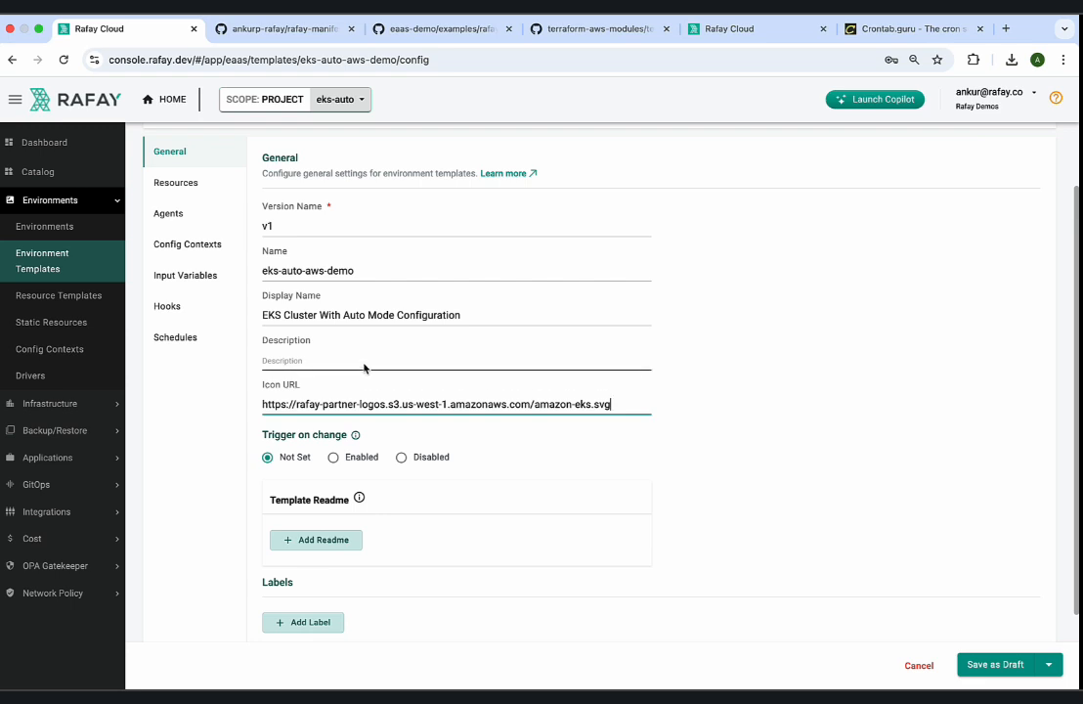
click(365, 367)
text(Cre)
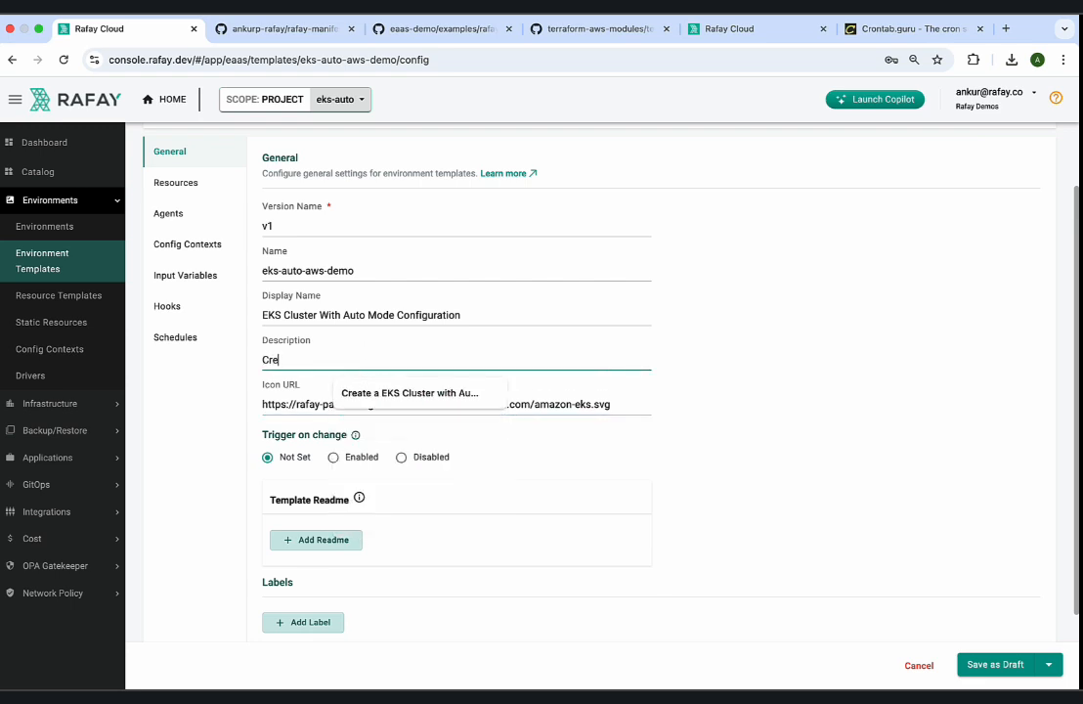
text(ate a EL)
key(BackSpace)
text(KS cluster with Auto)
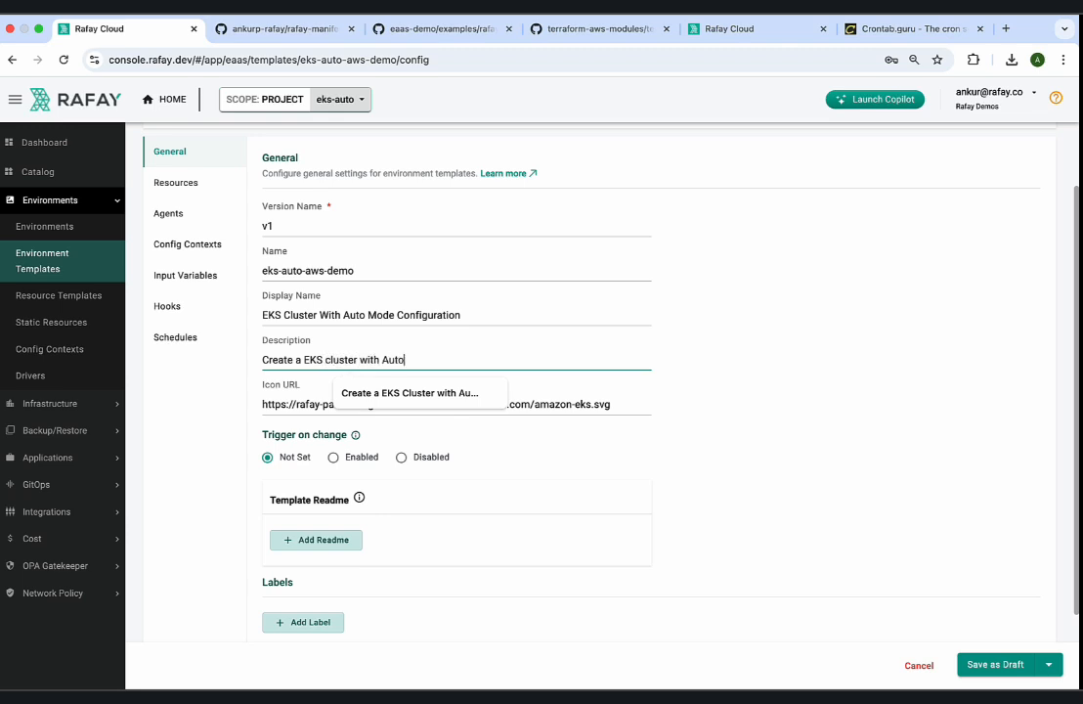
text( Mode Config)
Start a new input variable for the environment template and name it Auto Mode.
click(183, 272)
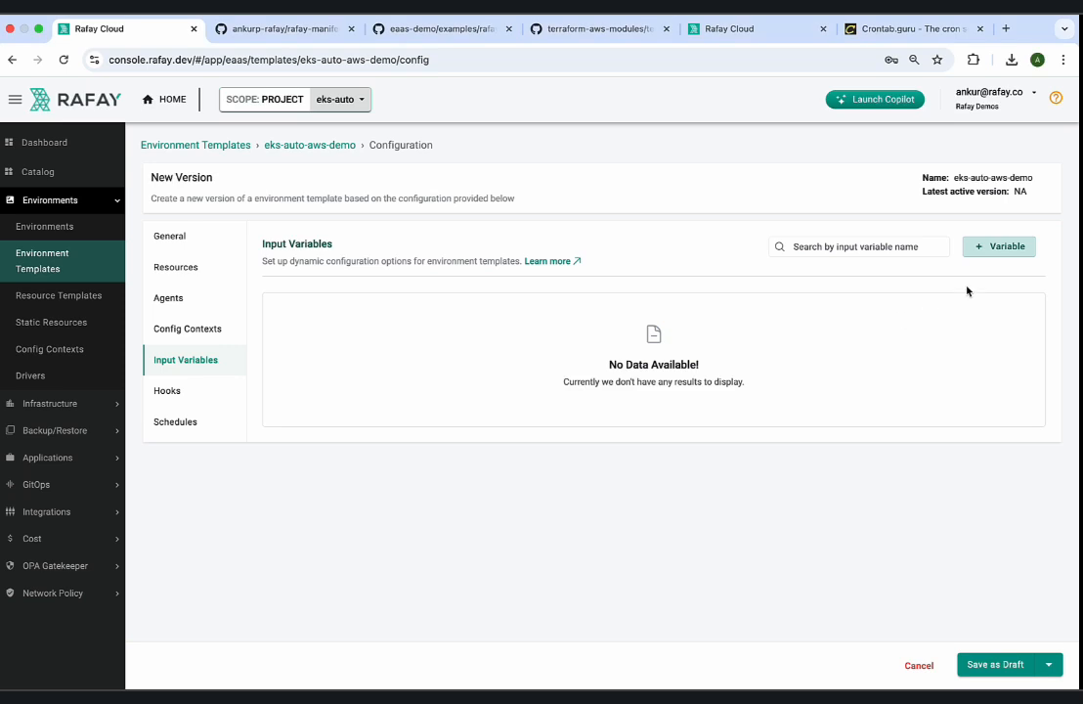
click(980, 246)
click(811, 160)
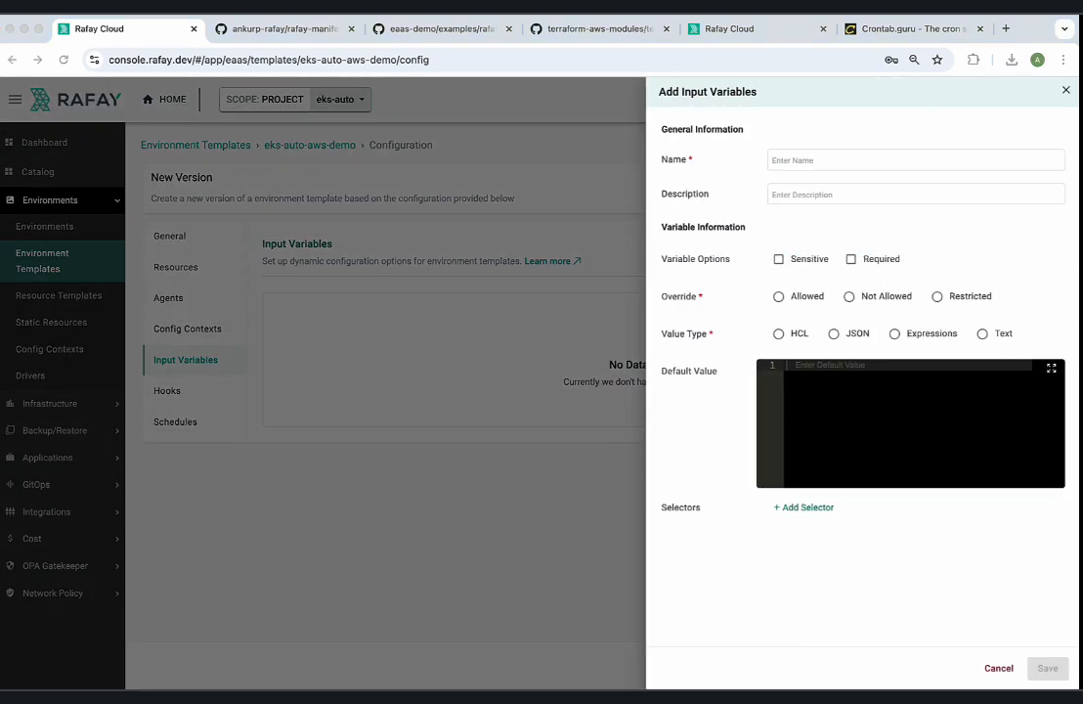
click(834, 164)
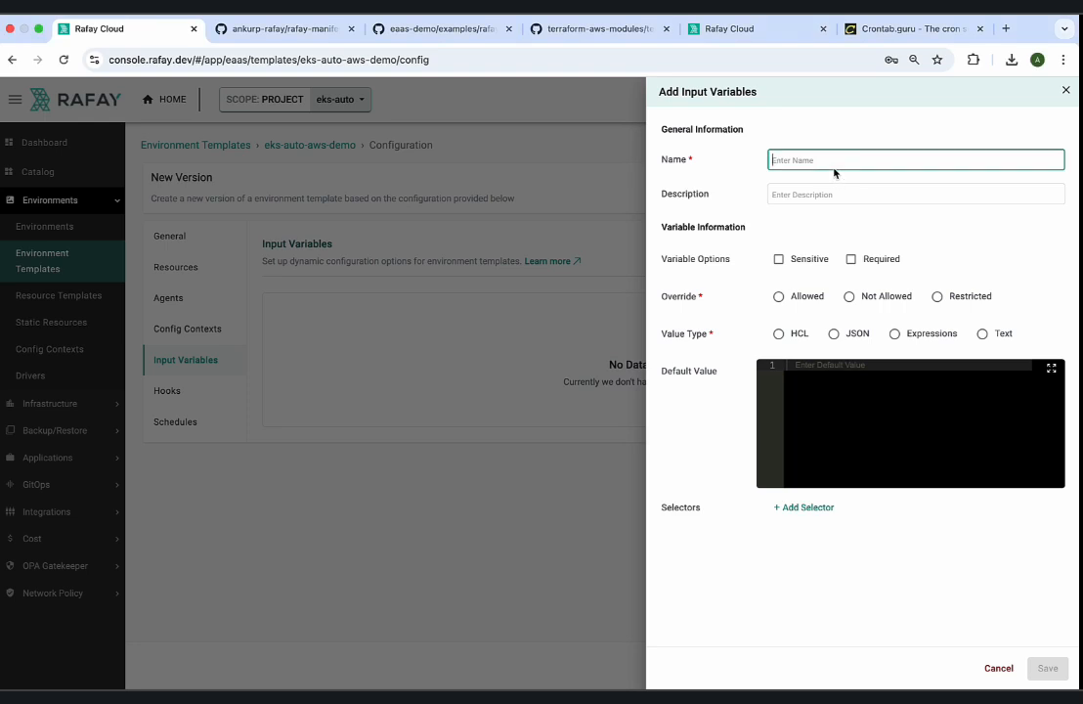
text(Auto Mode)
Enter the variable description "Auto Mode to automate infra tasks".
click(836, 194)
text(The )
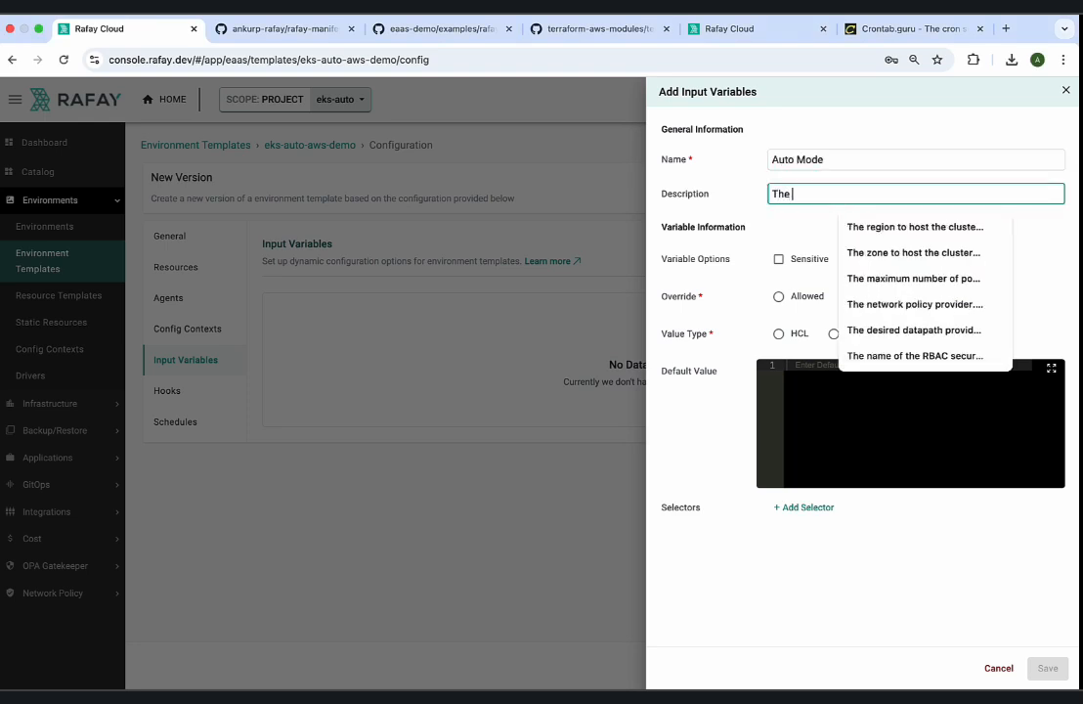
text(Configuration a)
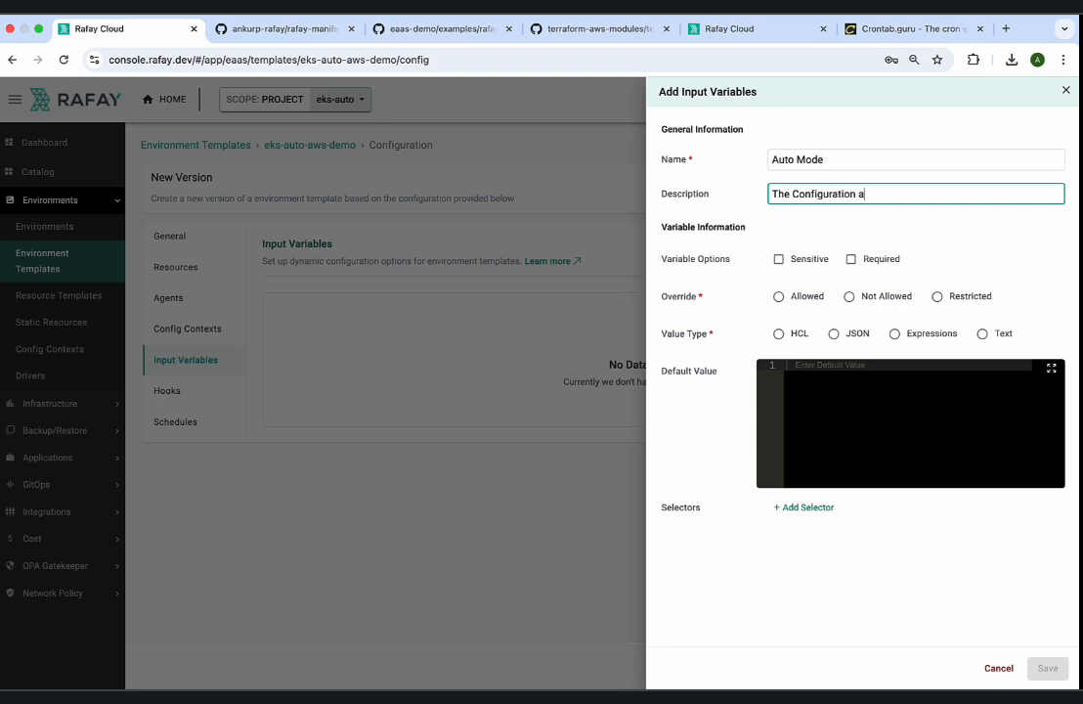
key(super+a)
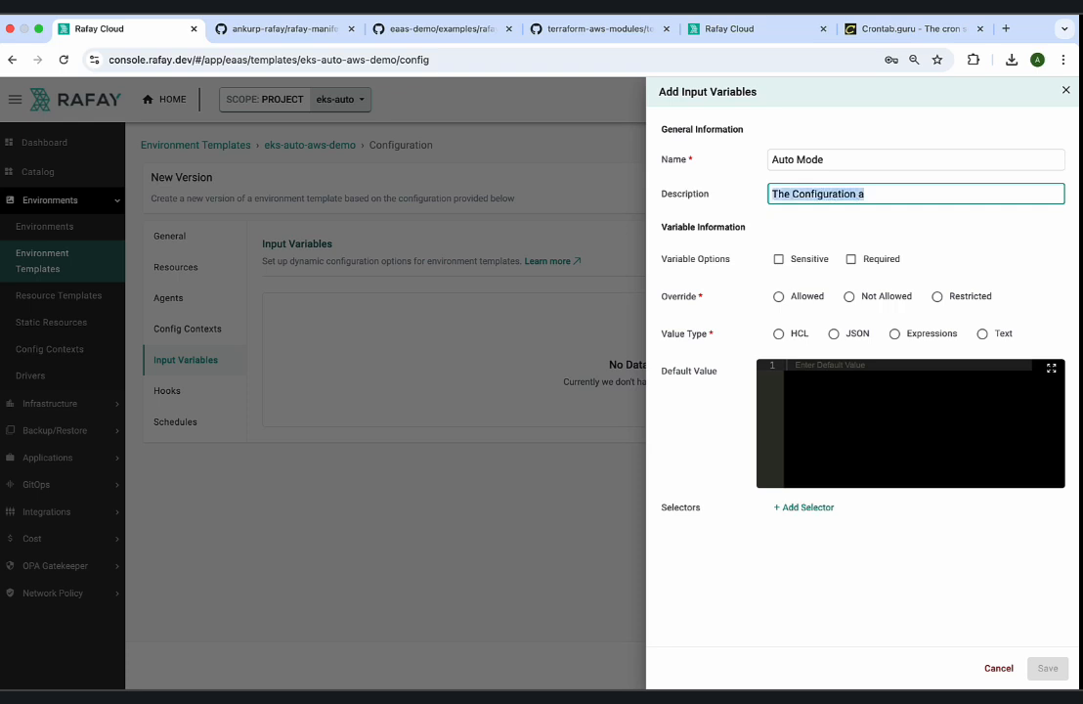
text(Auto M)
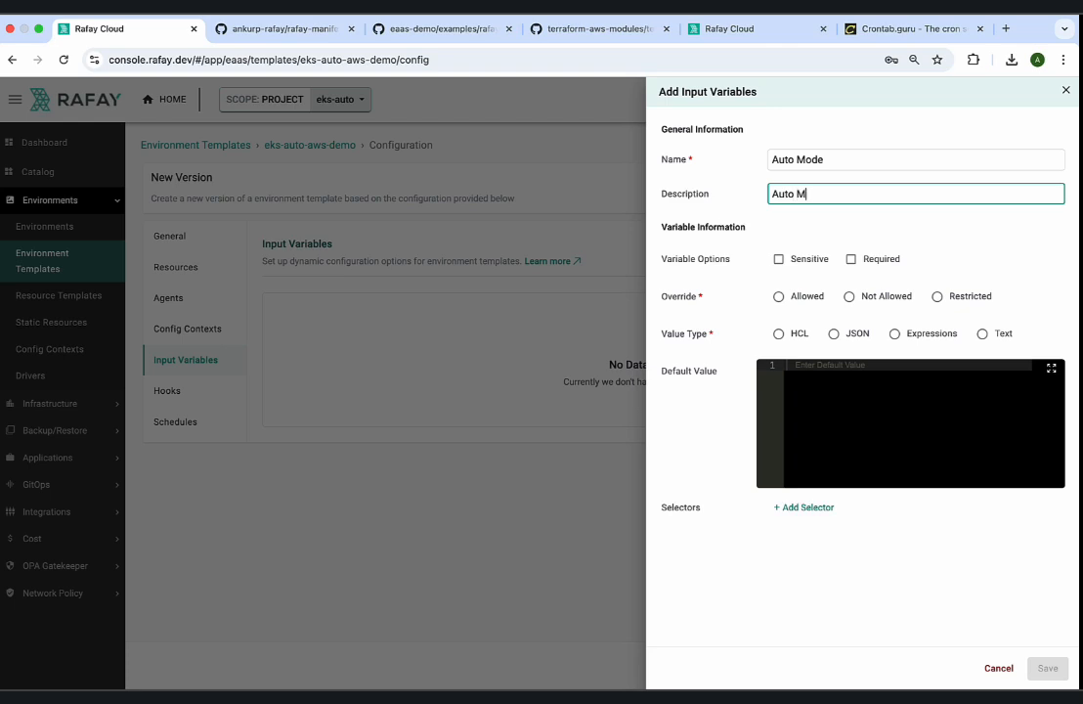
text(ode autoo automate infra tasks)
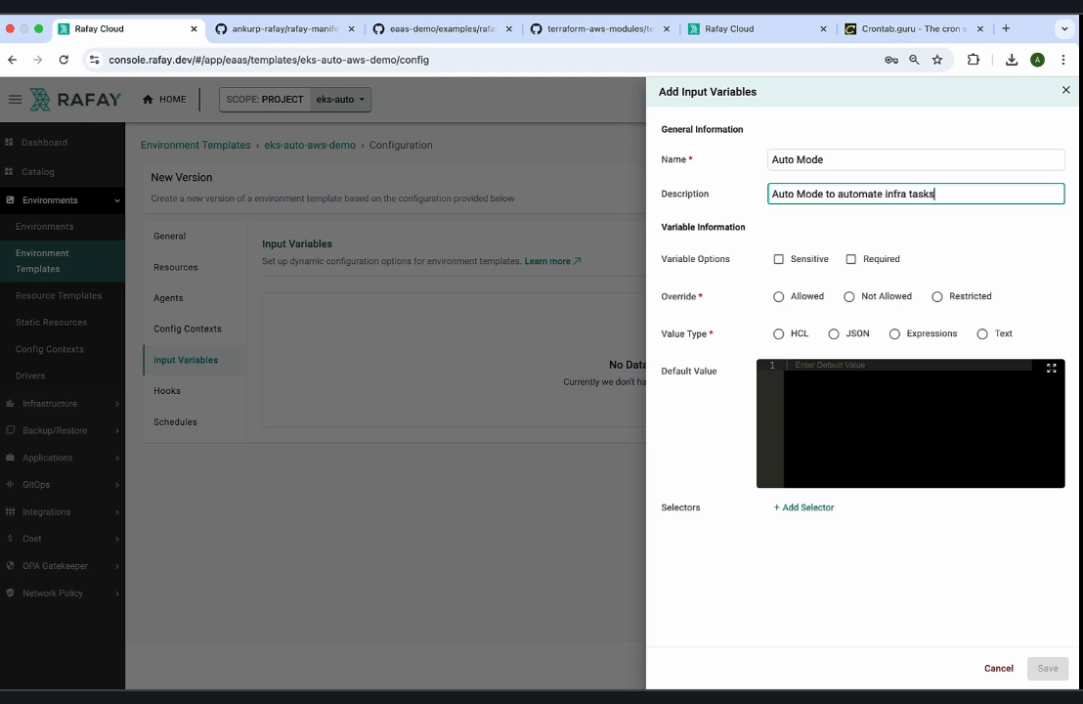
Make the Auto Mode variable required, with its override restricted to true and a default value of true.
click(851, 259)
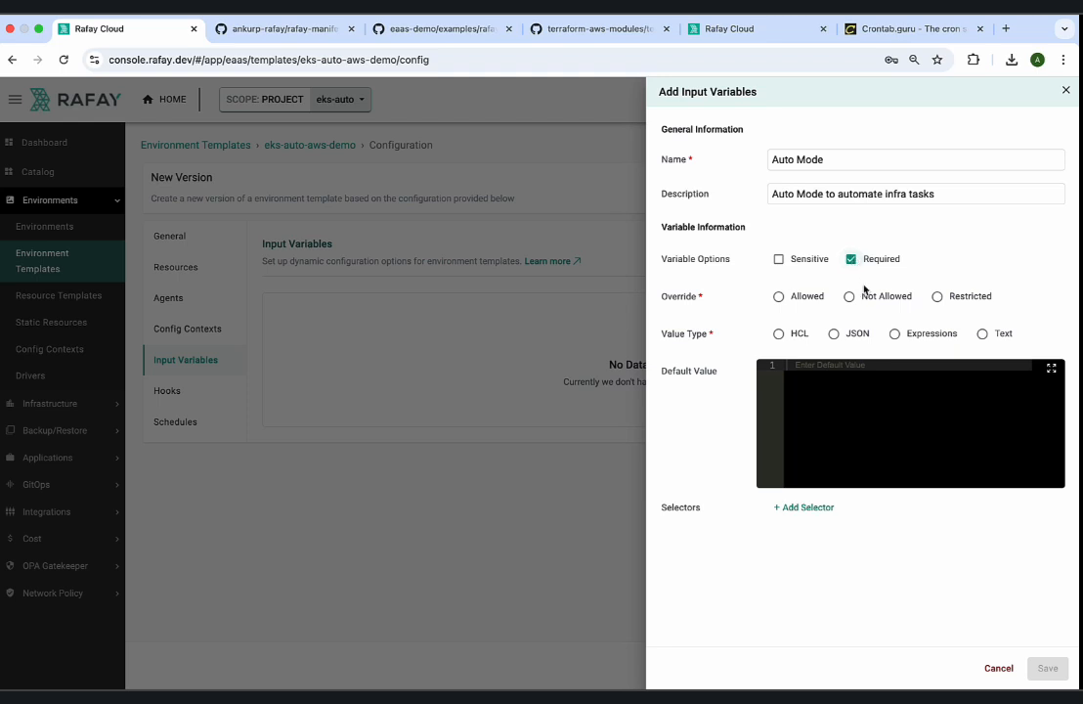
click(937, 296)
click(821, 328)
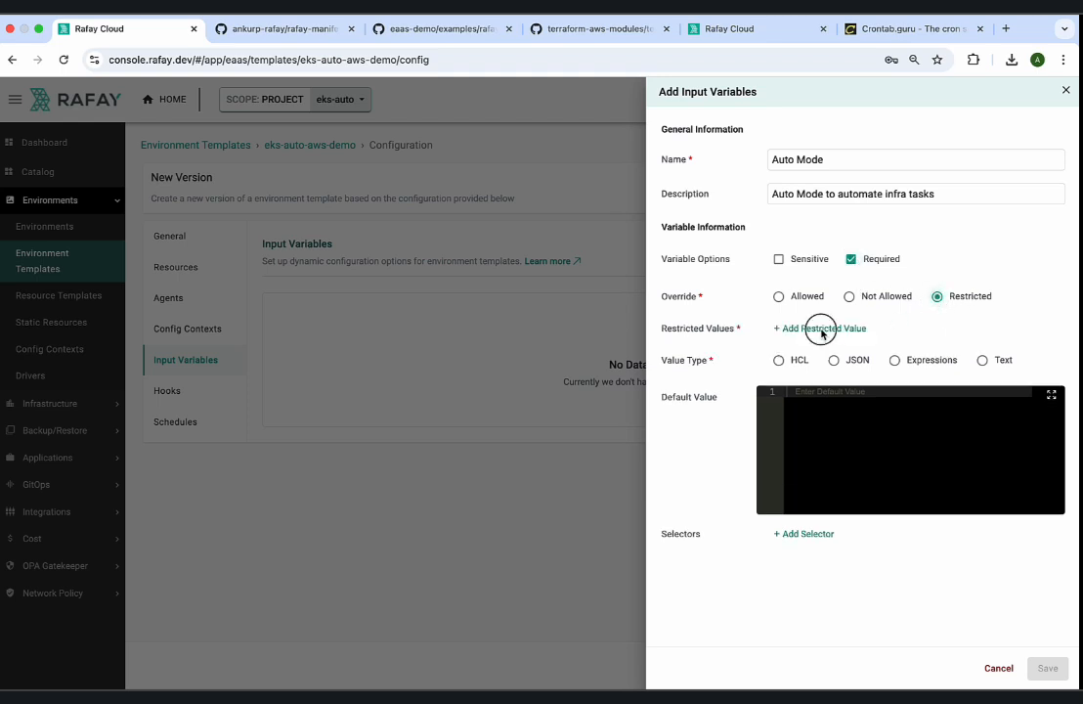
click(817, 382)
text(true)
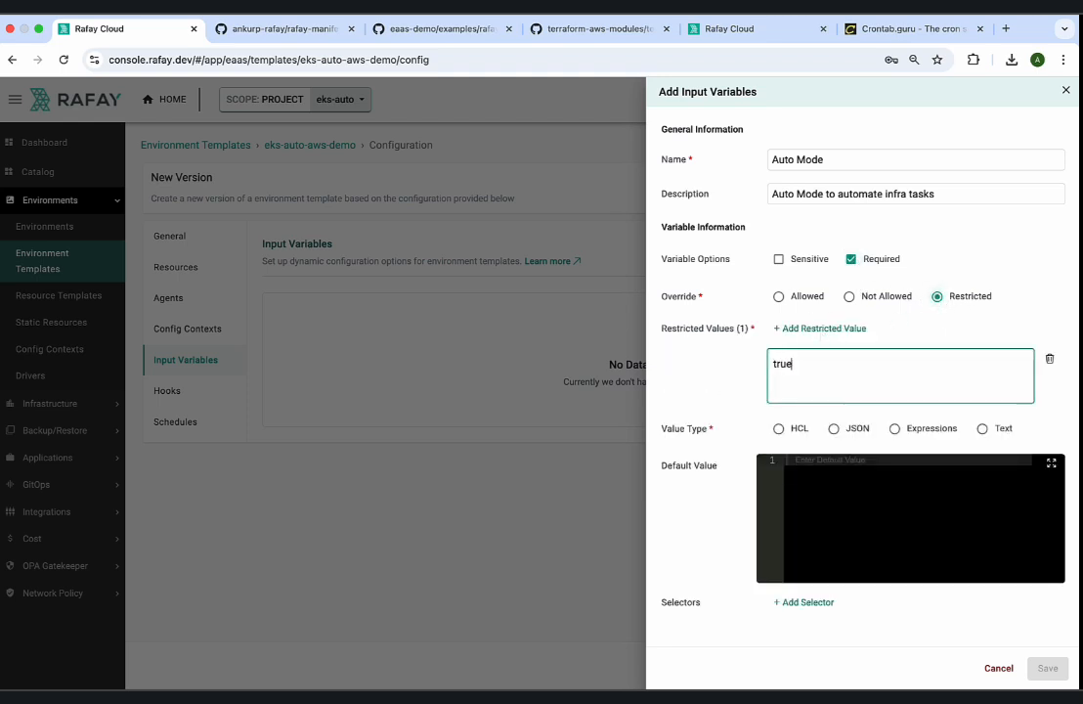
click(855, 484)
text(true)
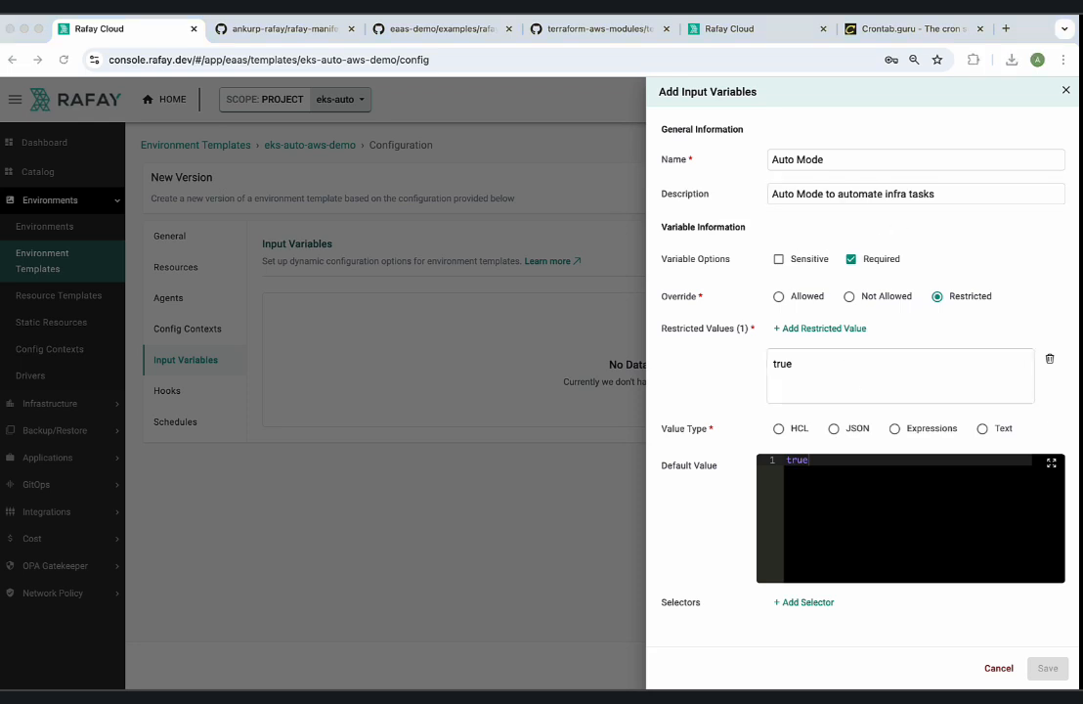
Add a selector to the Auto Mode variable that begins with "resource.".
click(805, 604)
scroll(841, 578, down, 1)
click(827, 607)
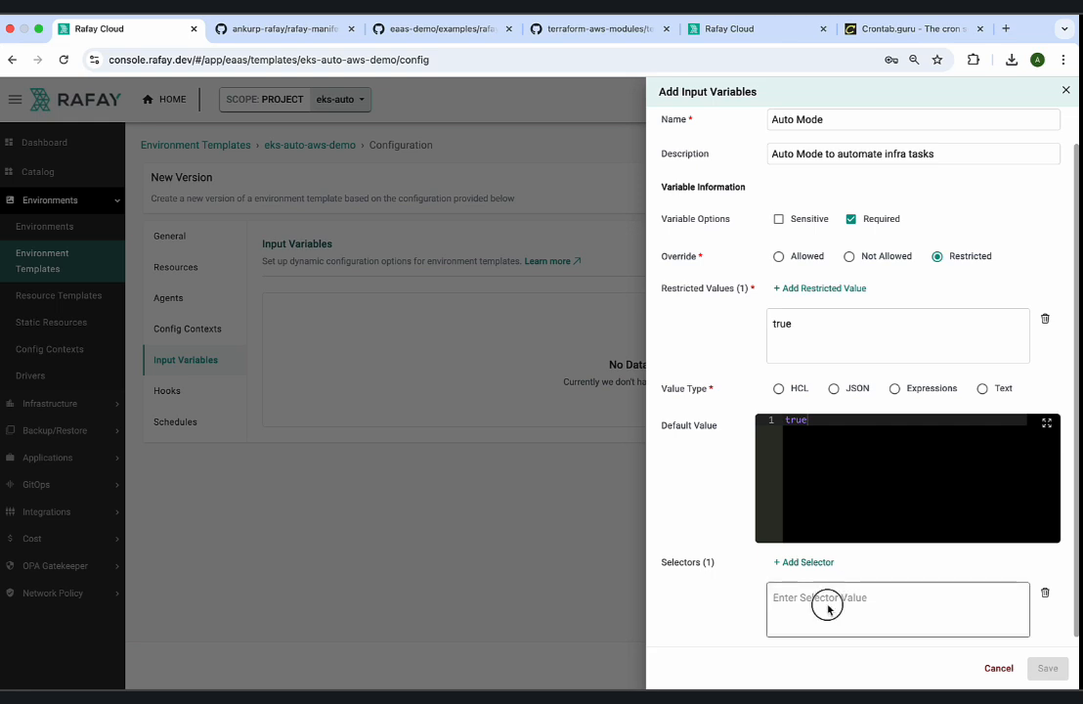
text(resource.)
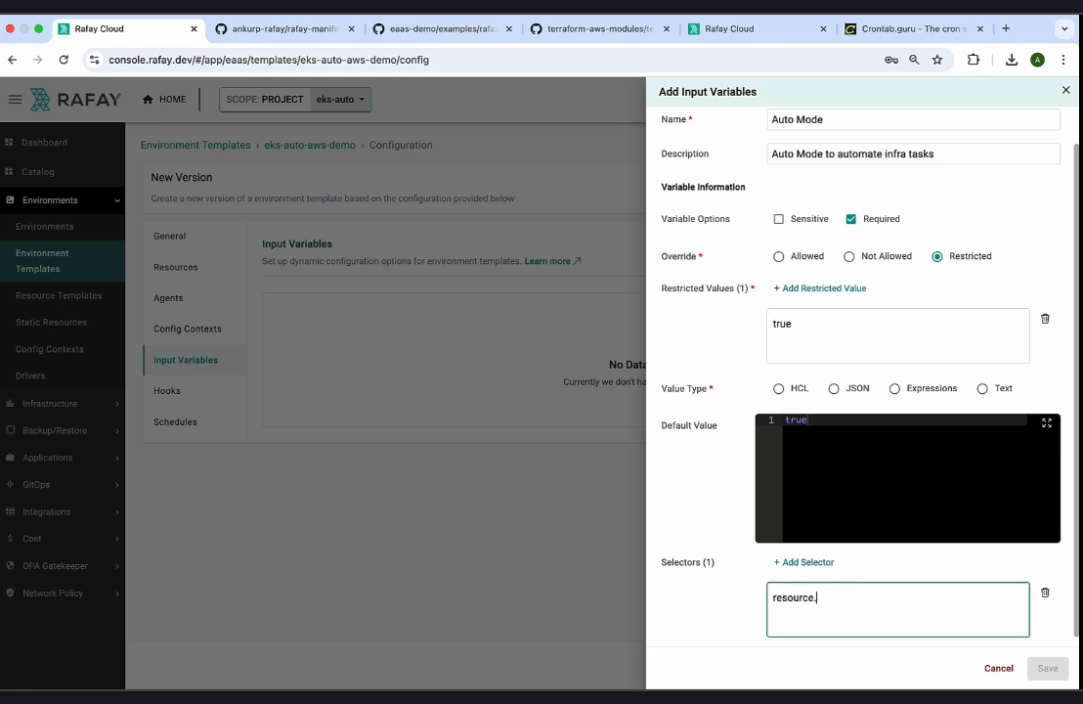
Copy the resource template name eks-cluster-auto-1 from the resource templates list and append it to the variable's selector.
click(719, 30)
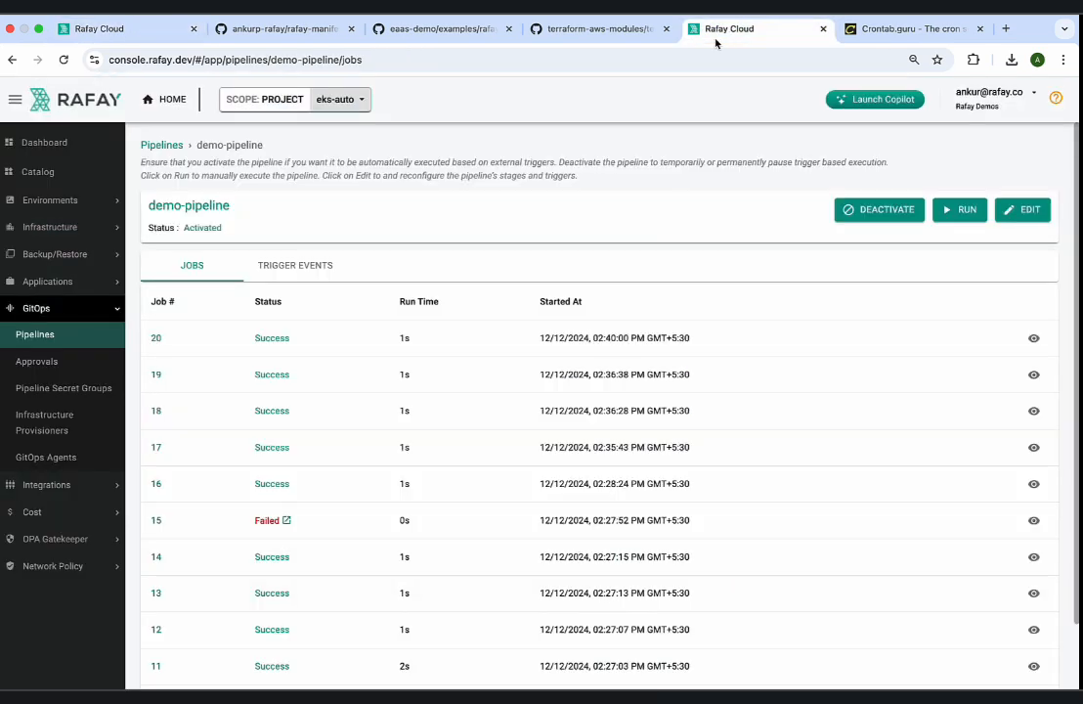
click(79, 208)
click(44, 260)
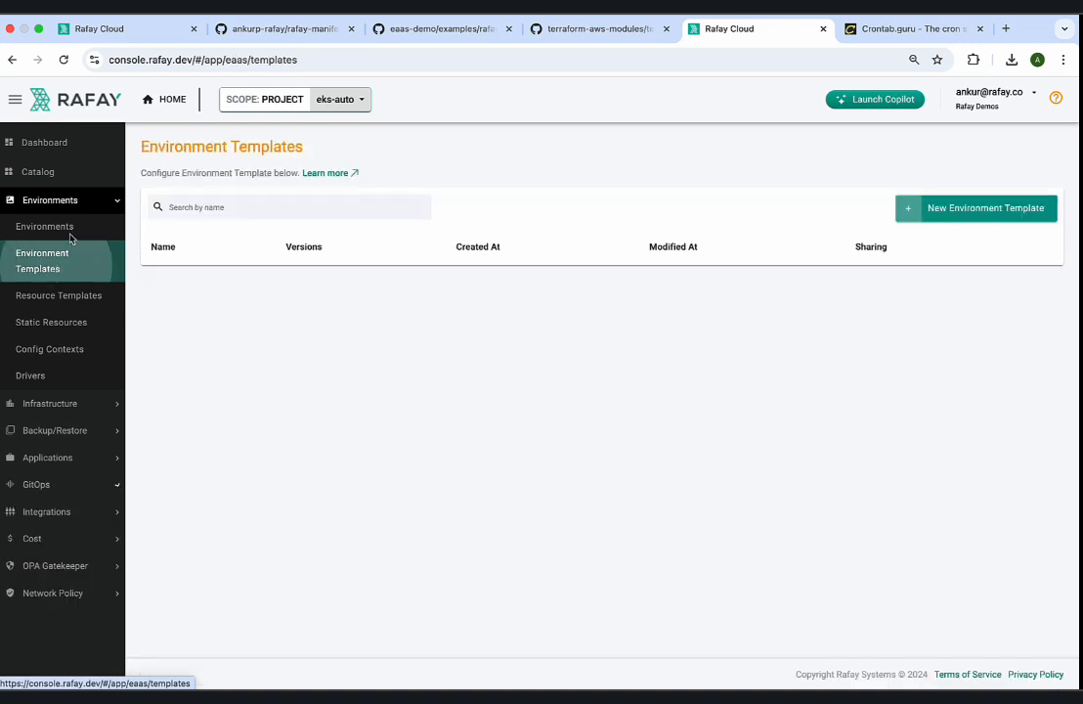
click(82, 297)
click(259, 287)
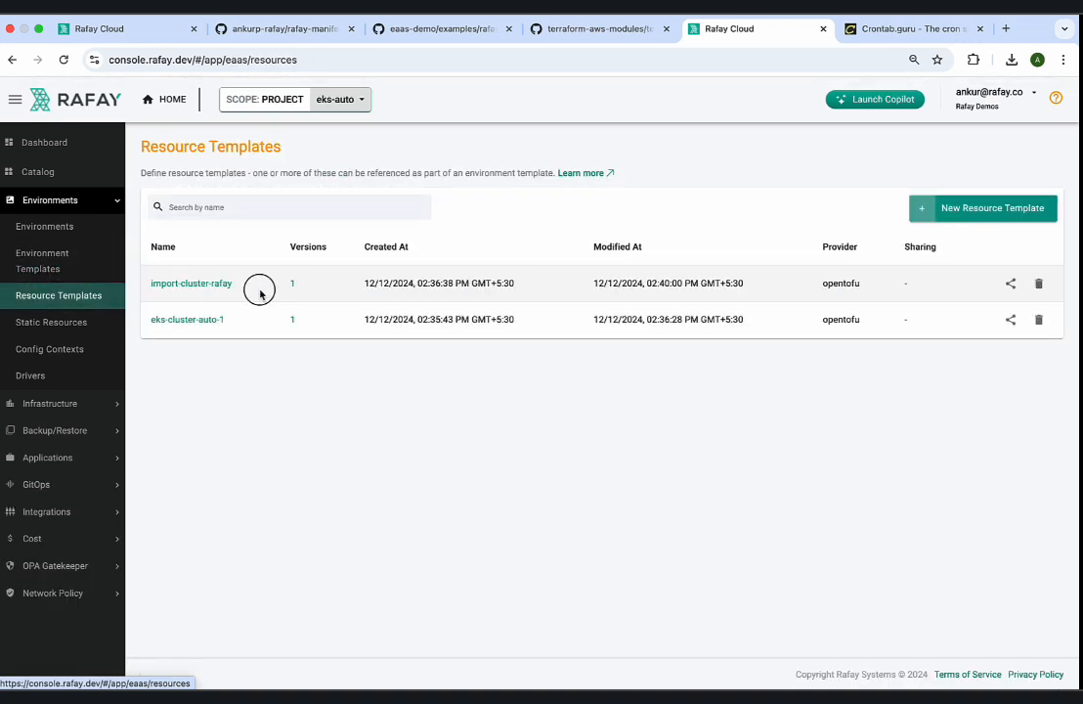
click(82, 295)
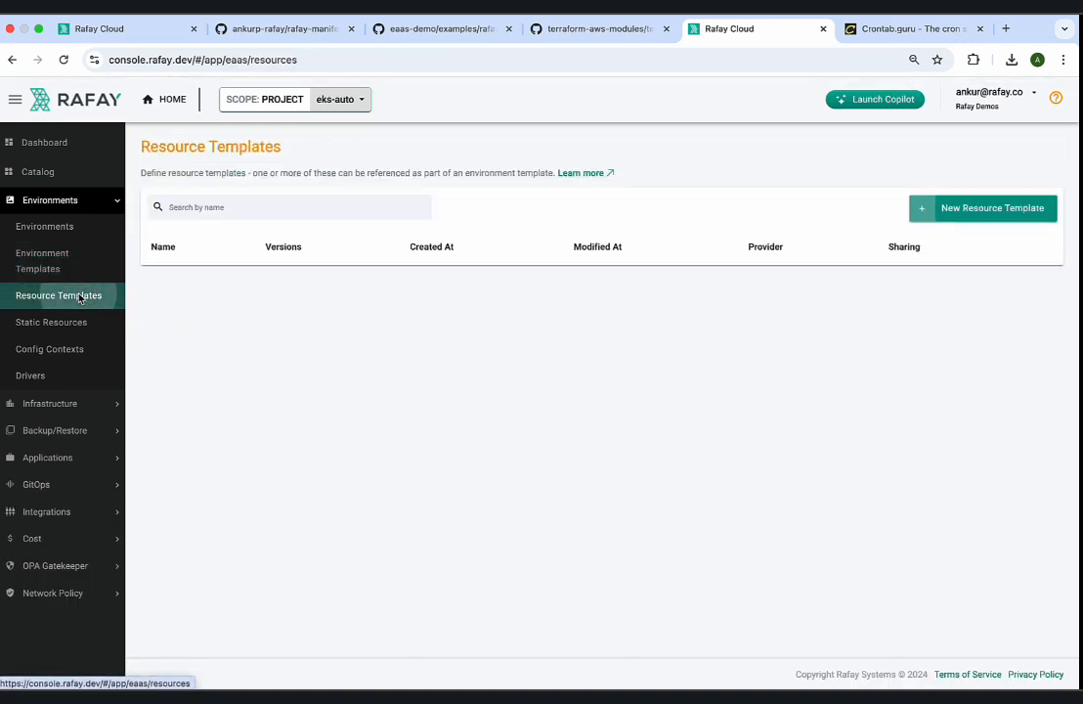
drag(235, 322, 144, 321)
key(super+c)
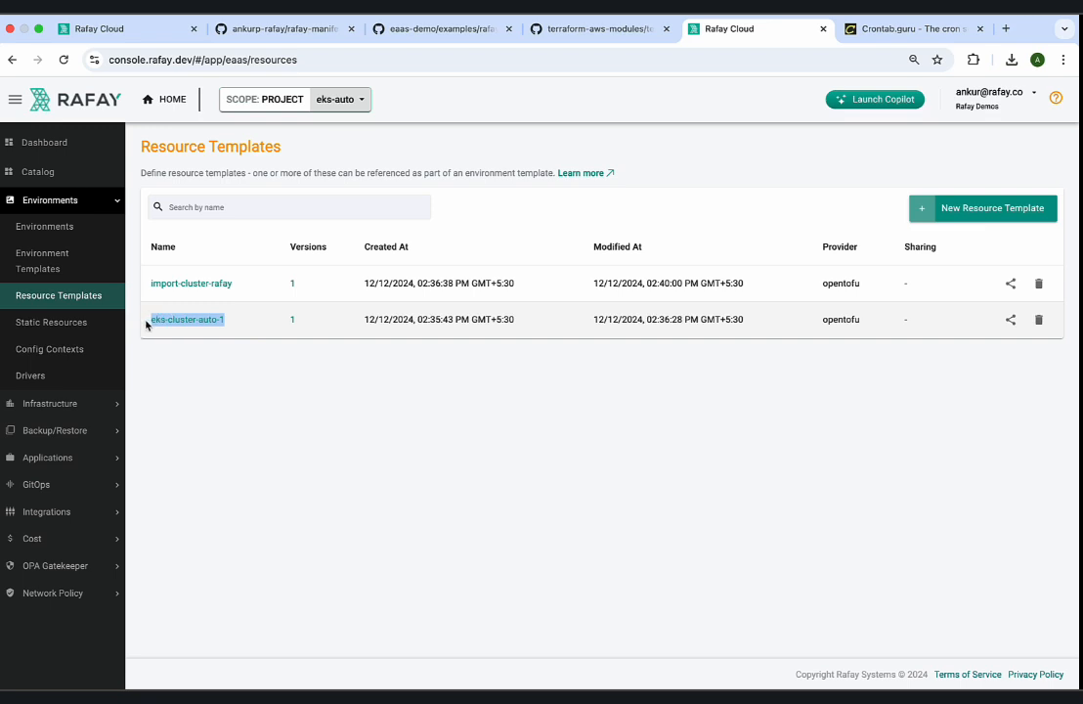
click(161, 32)
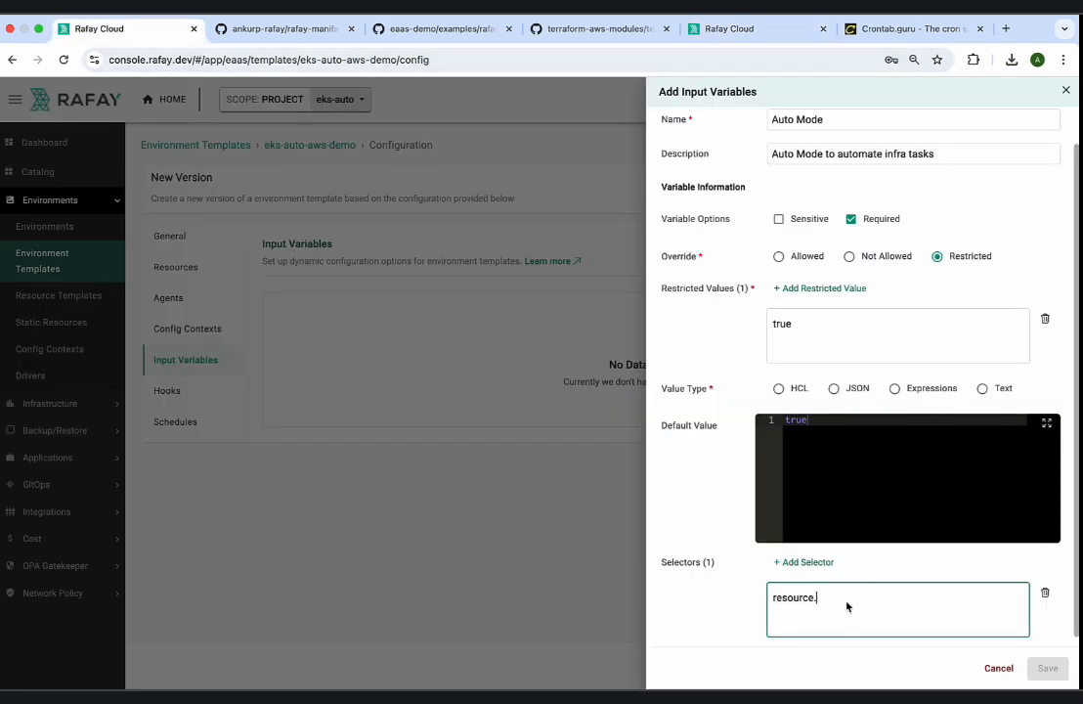
key(super+v)
Copy the variable name cluster_compute_enabled from the eks-auto-mode example's variables.tf in the eaas-demo repository on GitHub.
click(411, 29)
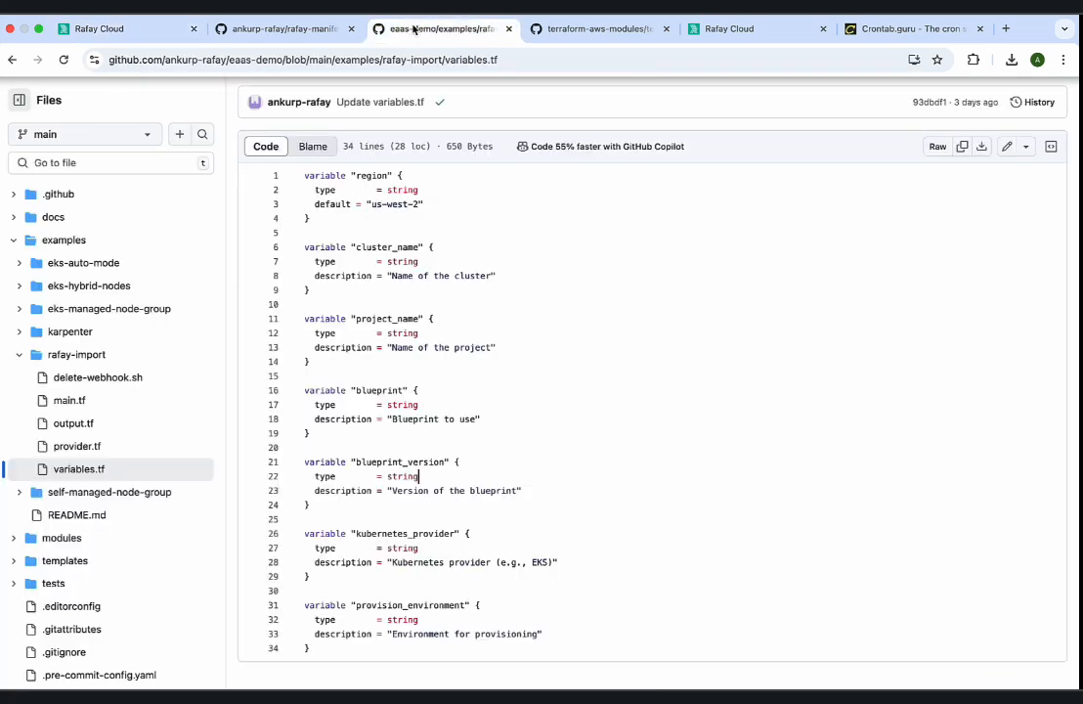
scroll(404, 278, up, 3)
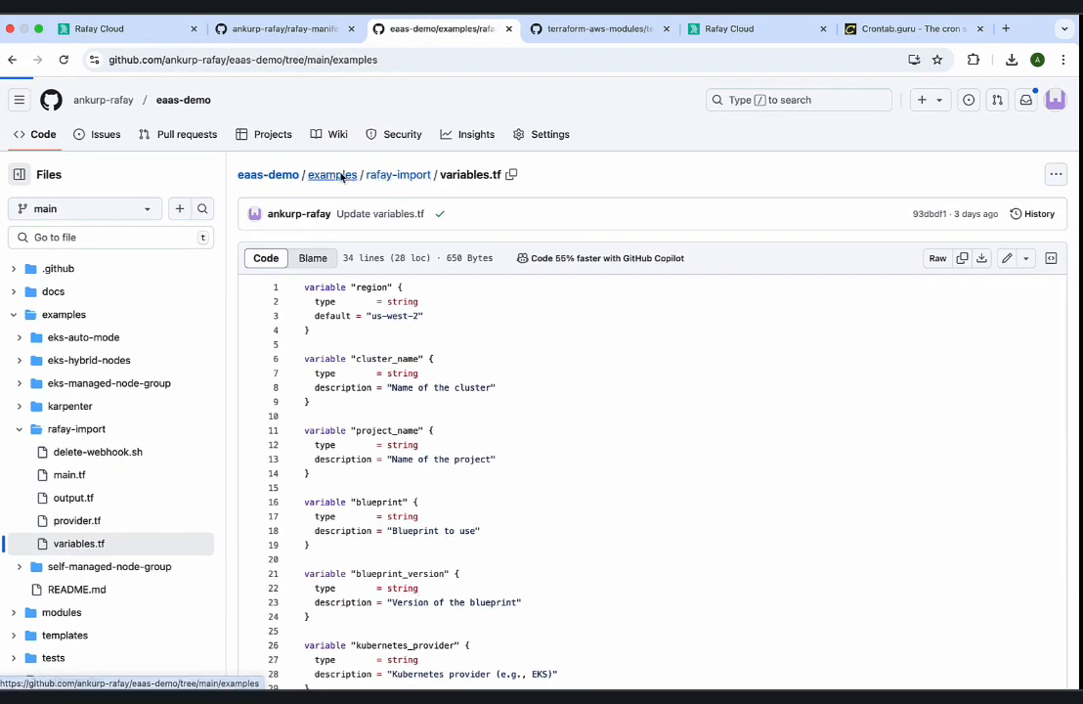
click(340, 174)
click(318, 315)
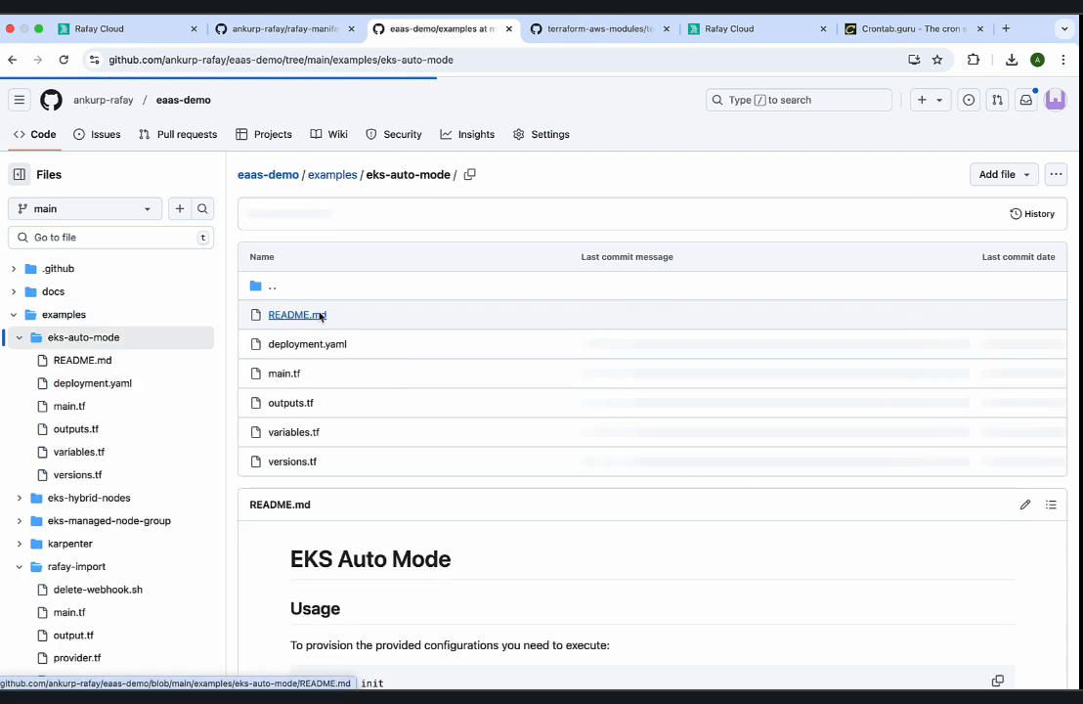
click(291, 432)
scroll(435, 484, down, 1)
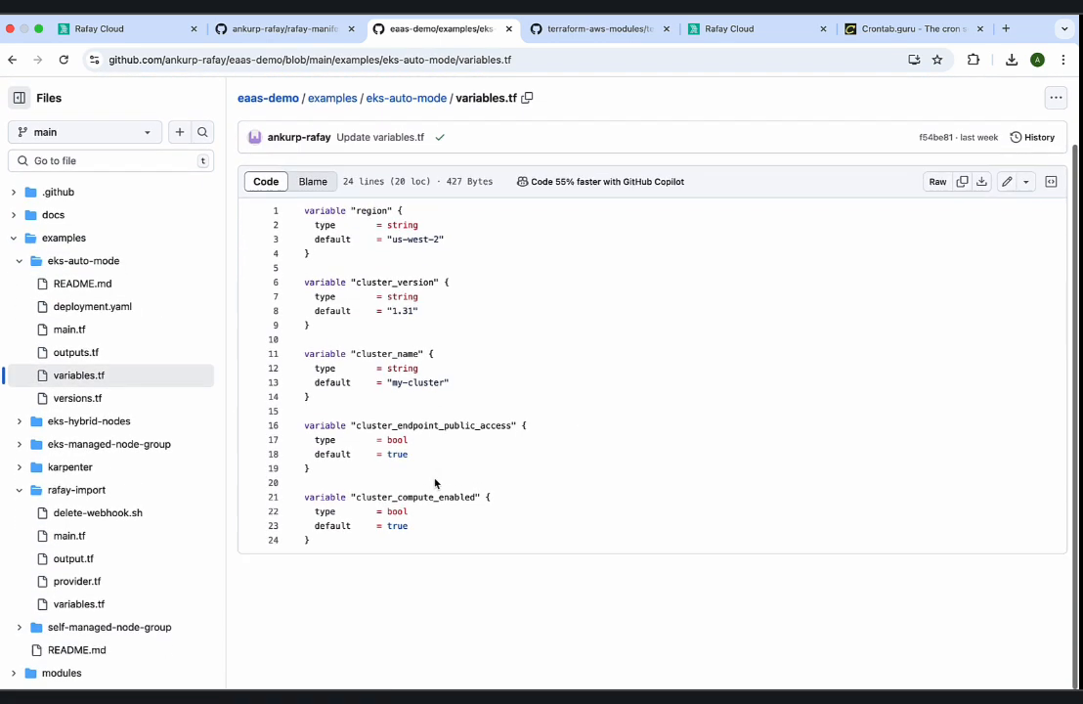
double_click(422, 501)
double_click(290, 503)
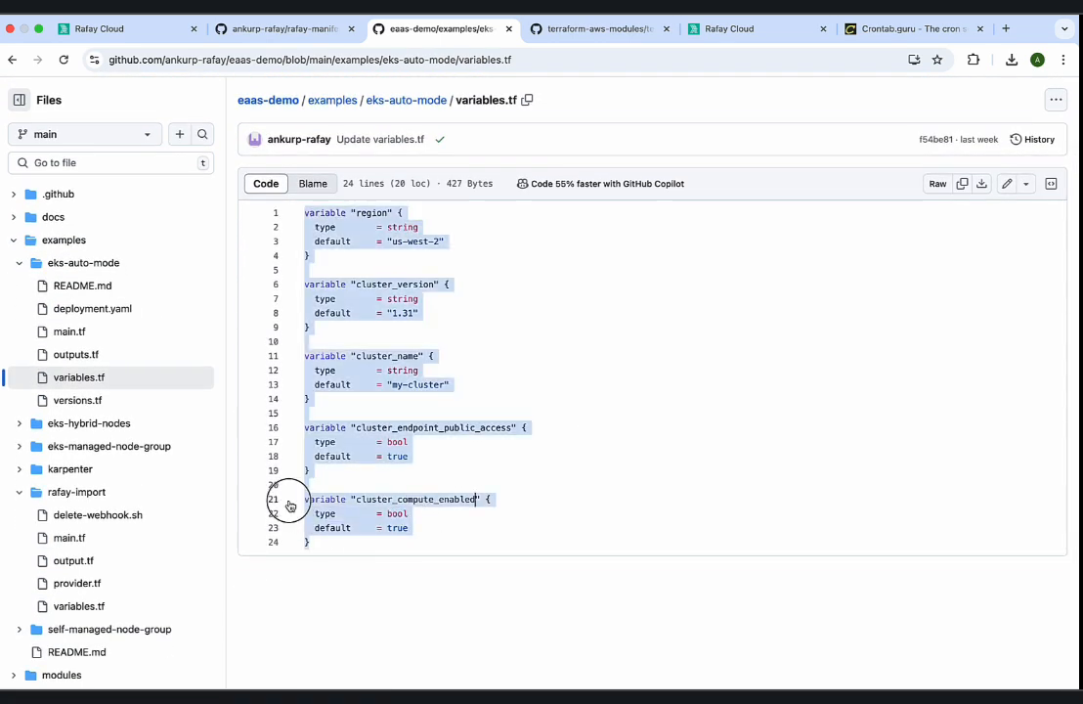
double_click(417, 499)
key(ctrl+c)
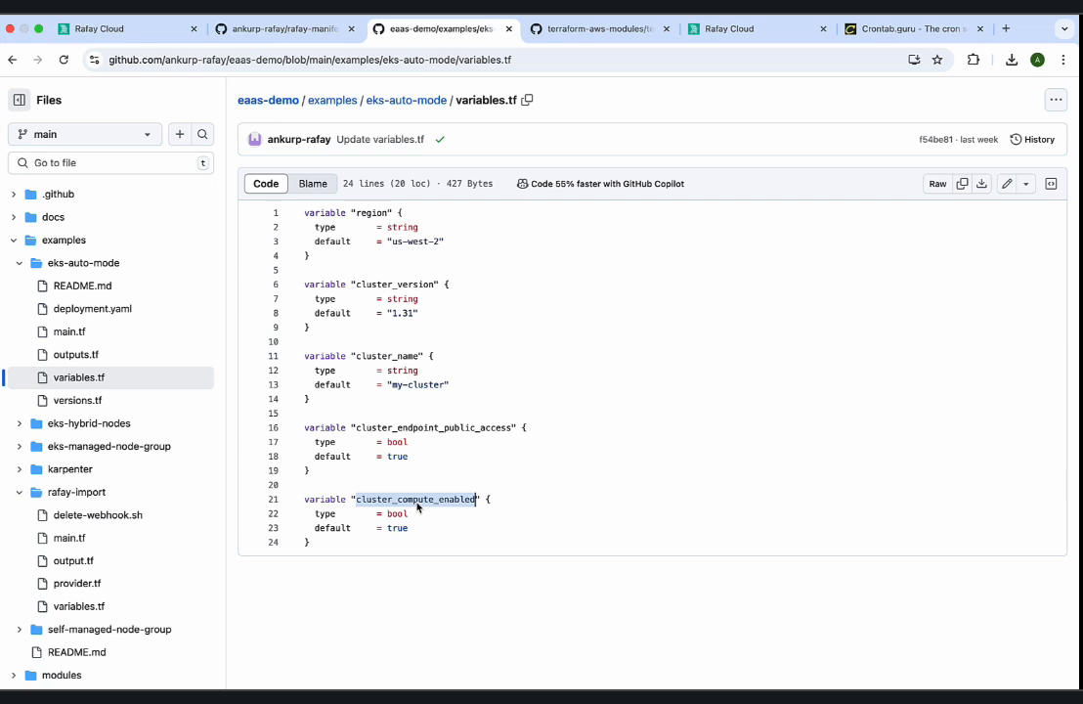
Set the value type to JSON, complete the selector as resource.eks-cluster-auto-1.cluster_compute_enabled, and save the Auto Mode variable.
click(142, 32)
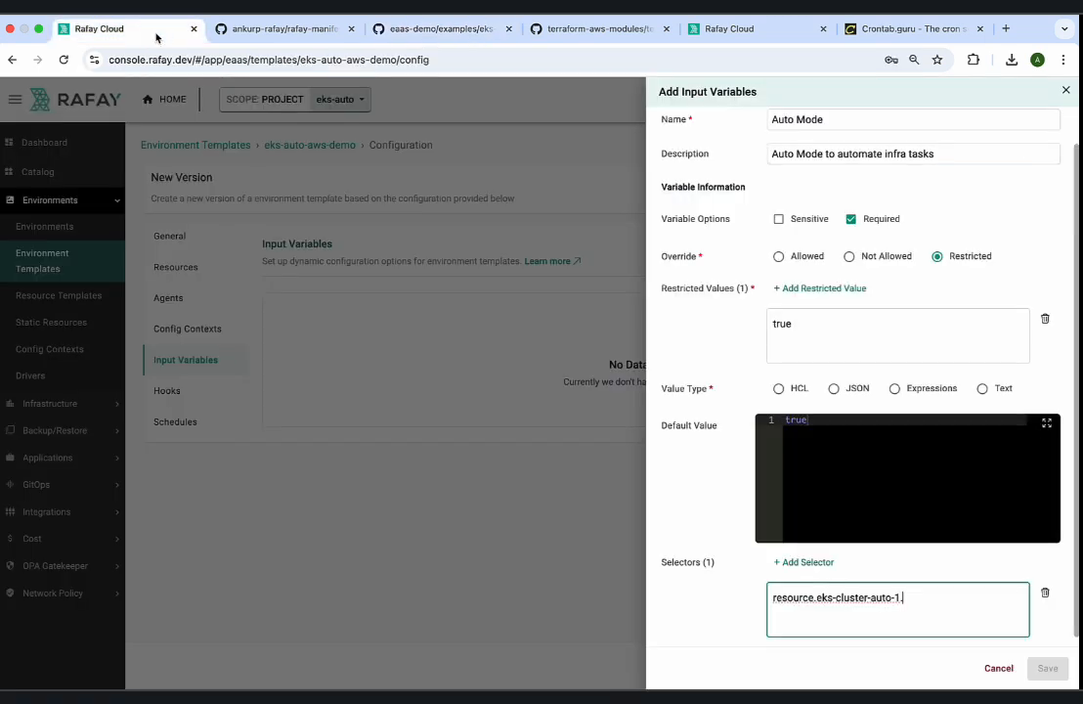
click(834, 389)
click(921, 593)
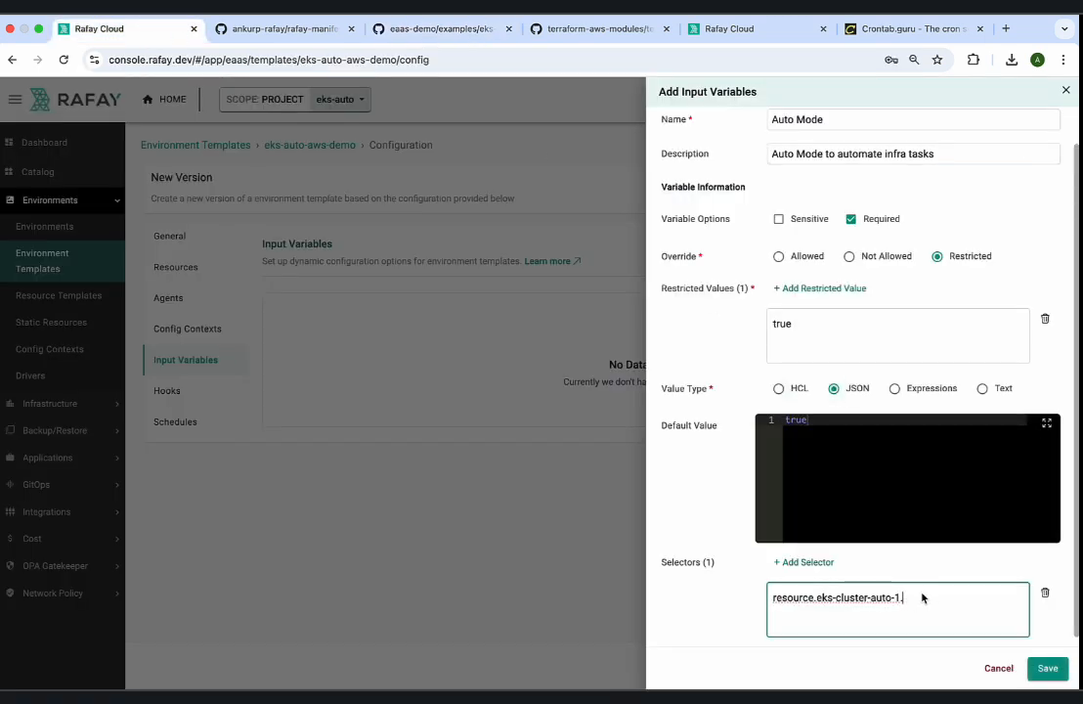
key(ctrl+v)
click(922, 594)
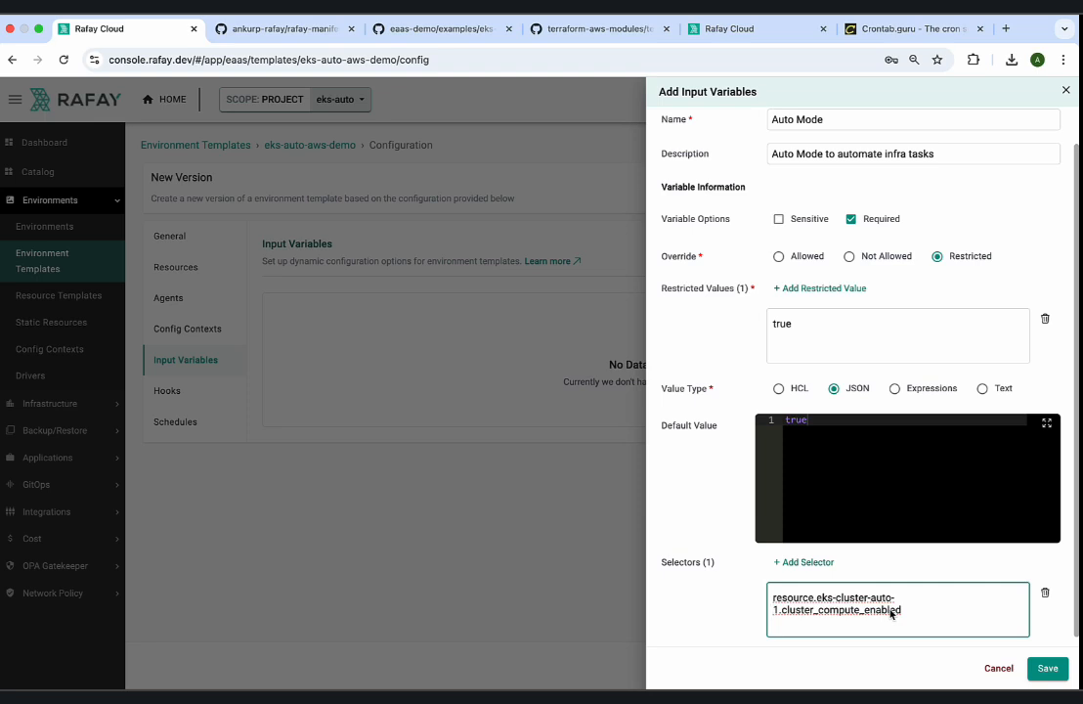
key(BackSpace)
key(super+z)
click(921, 594)
click(1045, 671)
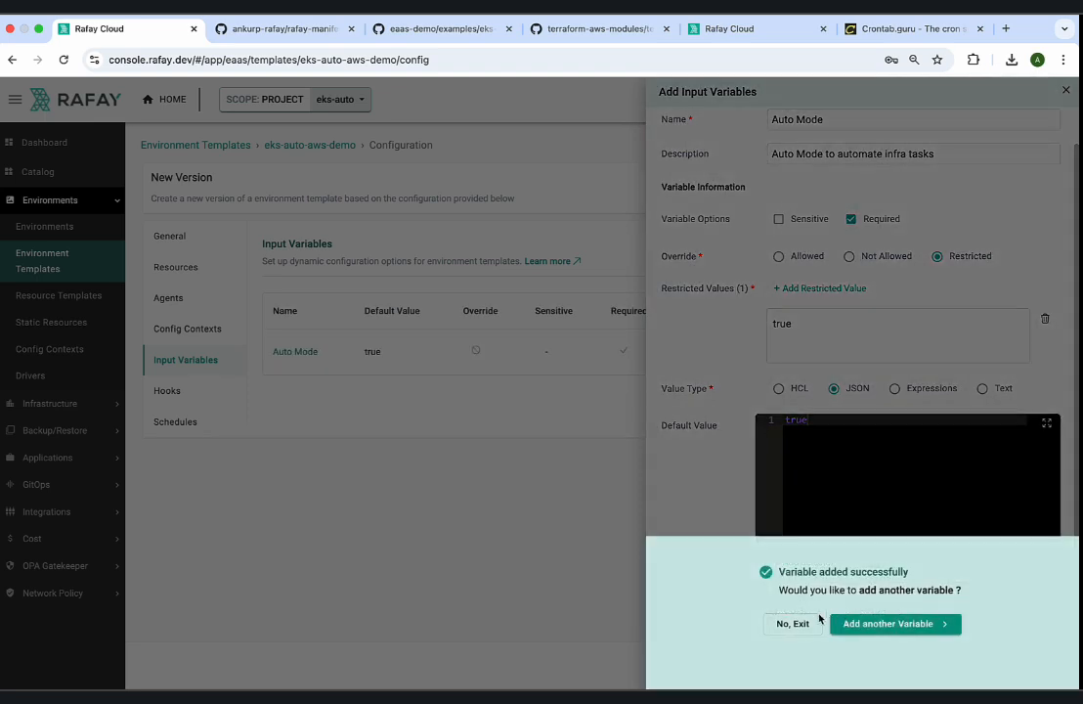
Start another input variable for the environment template and name it Cluster Name.
click(857, 632)
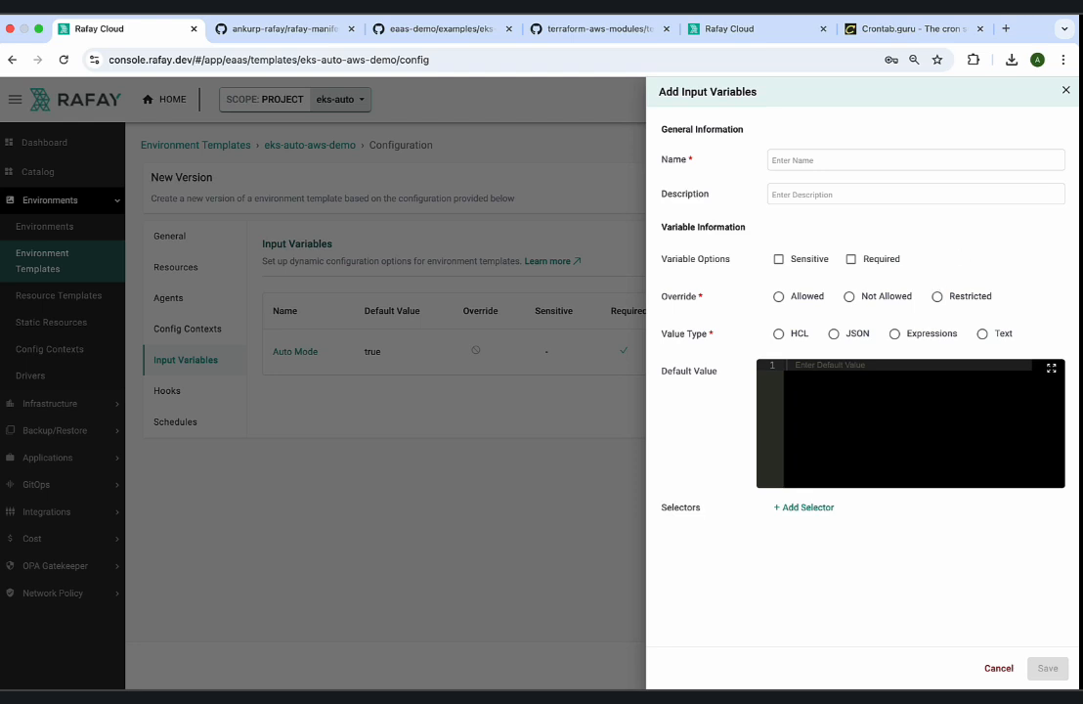
key(super+Tab)
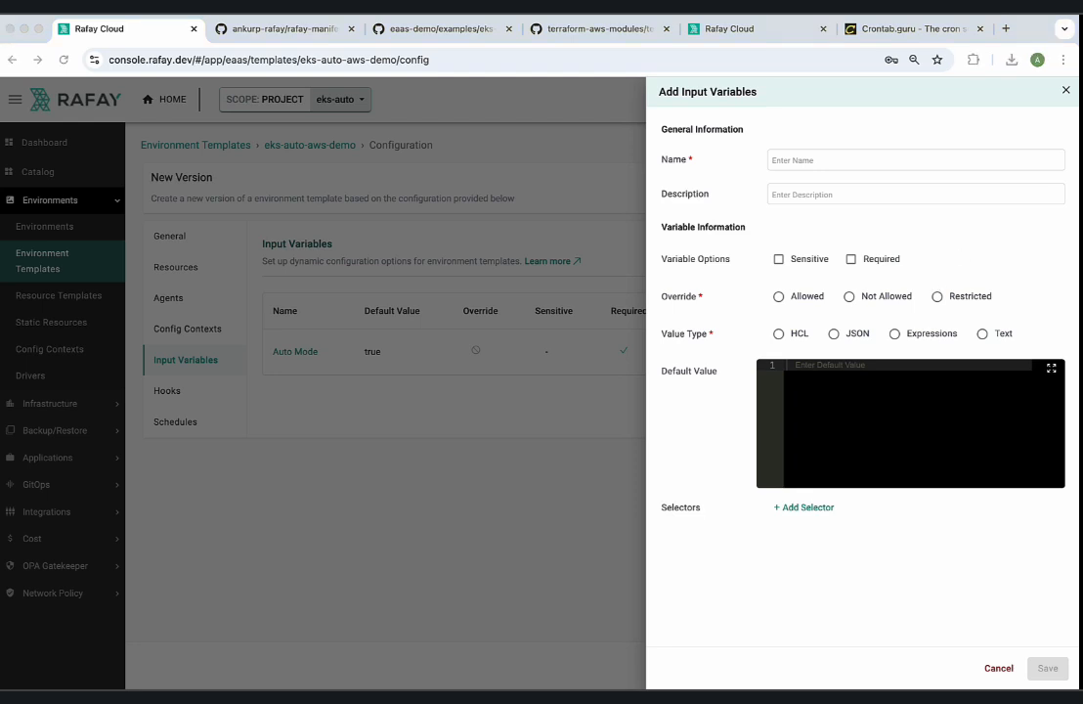
click(824, 160)
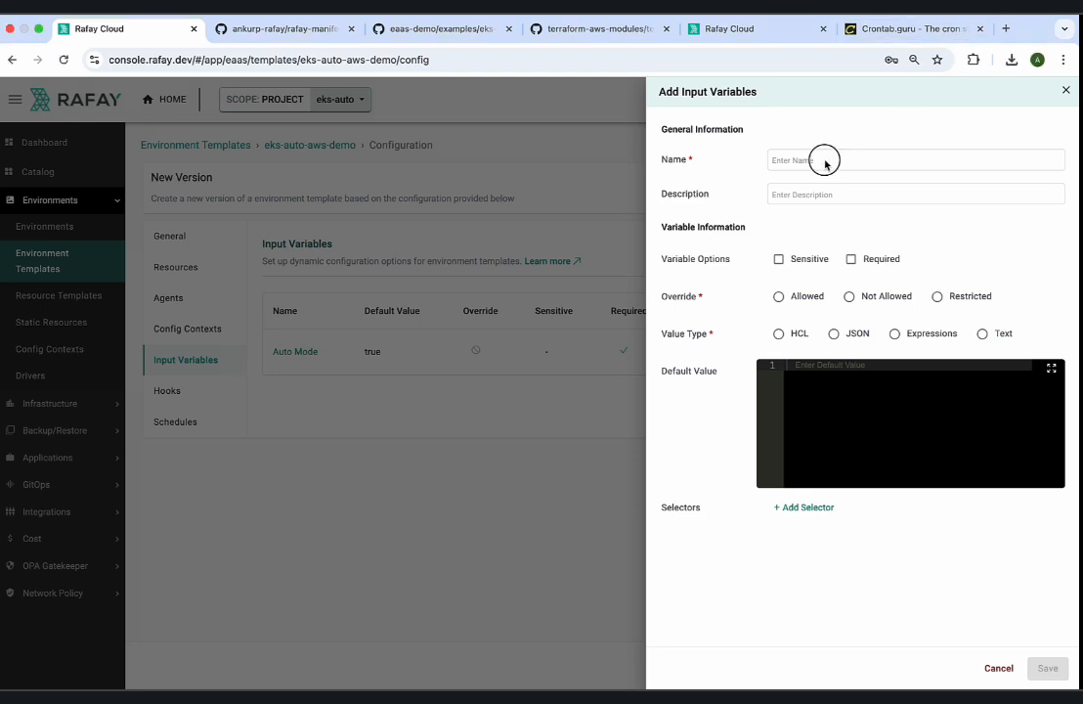
text(Cluste)
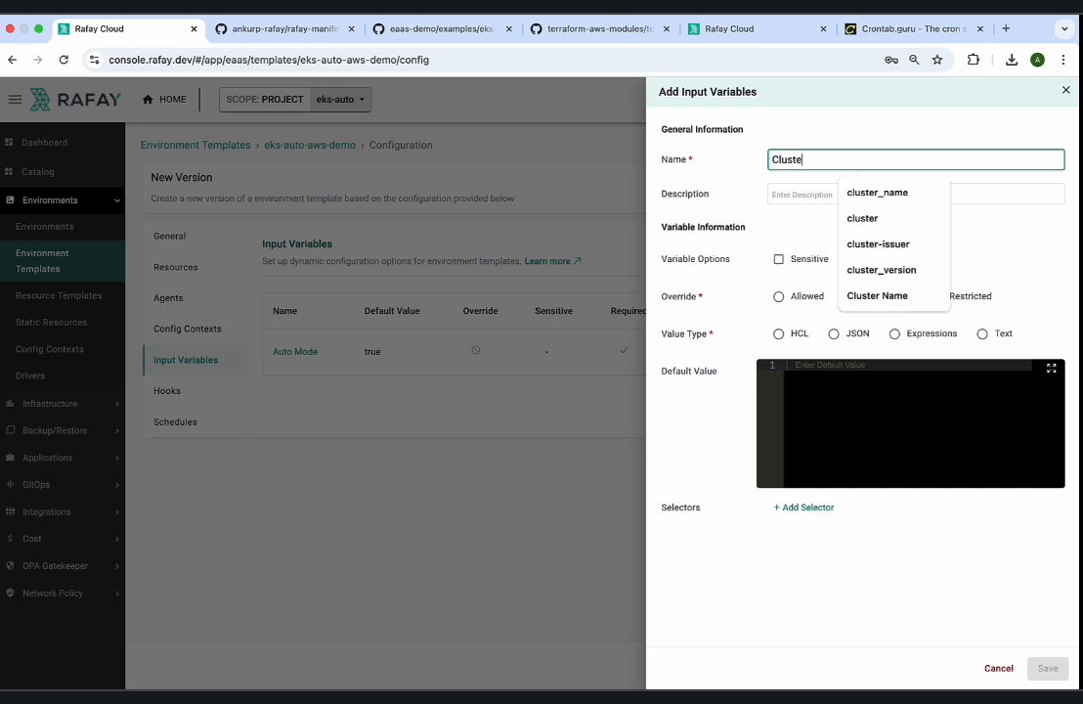
text(r Name)
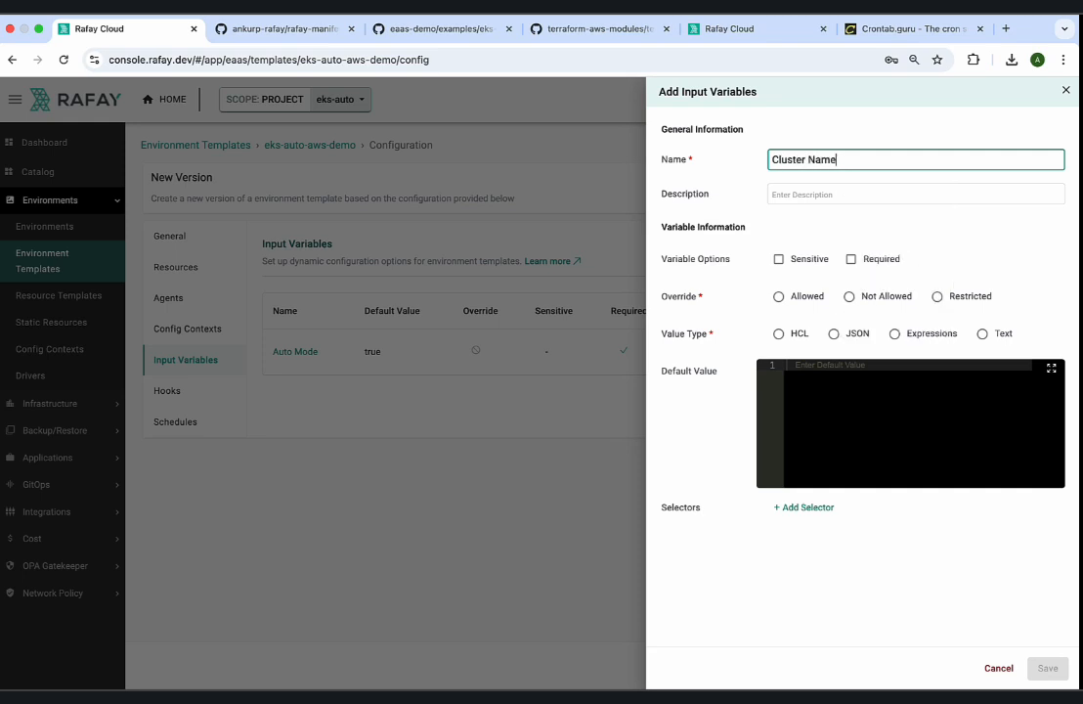
Enter the variable's description as "Unique name of the cluster.This cannot be changed after cluster creation".
key(Tab)
text(Un)
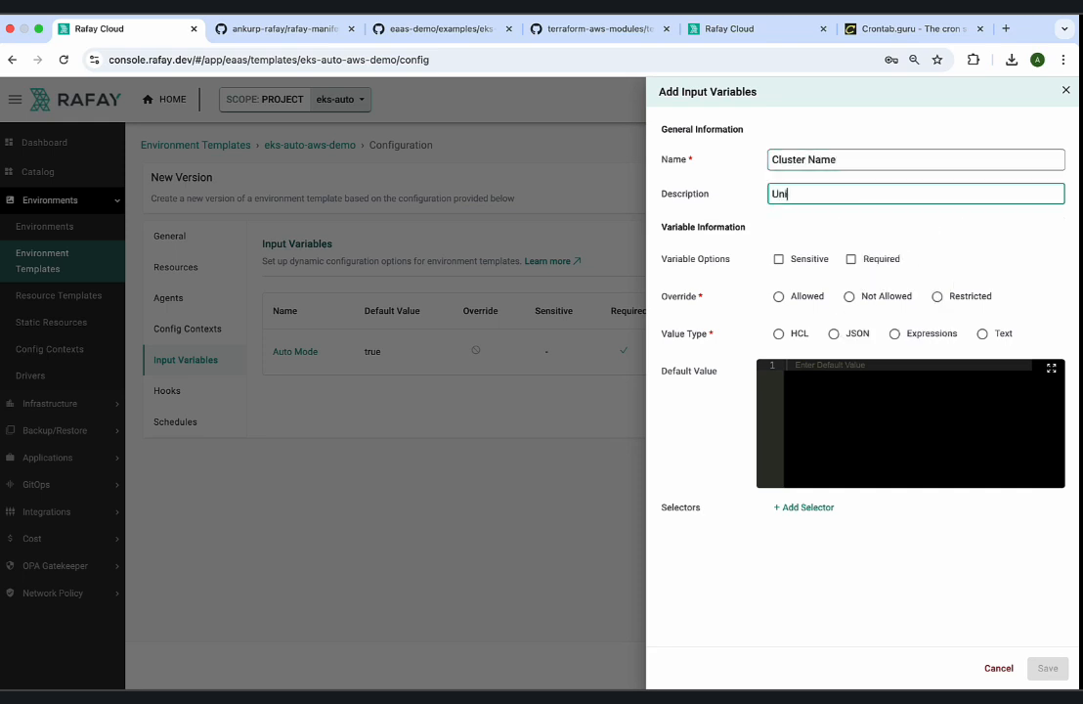
text(ique name of th)
key(BackSpace)
text(the cluster.T)
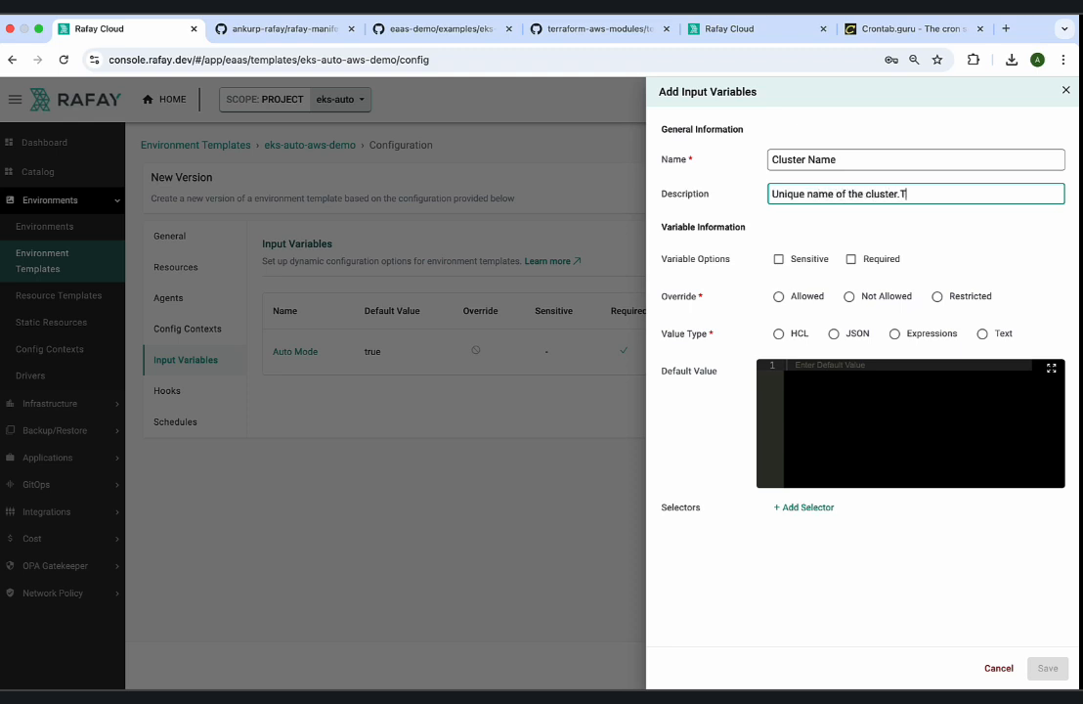
text(his cannot be changed a)
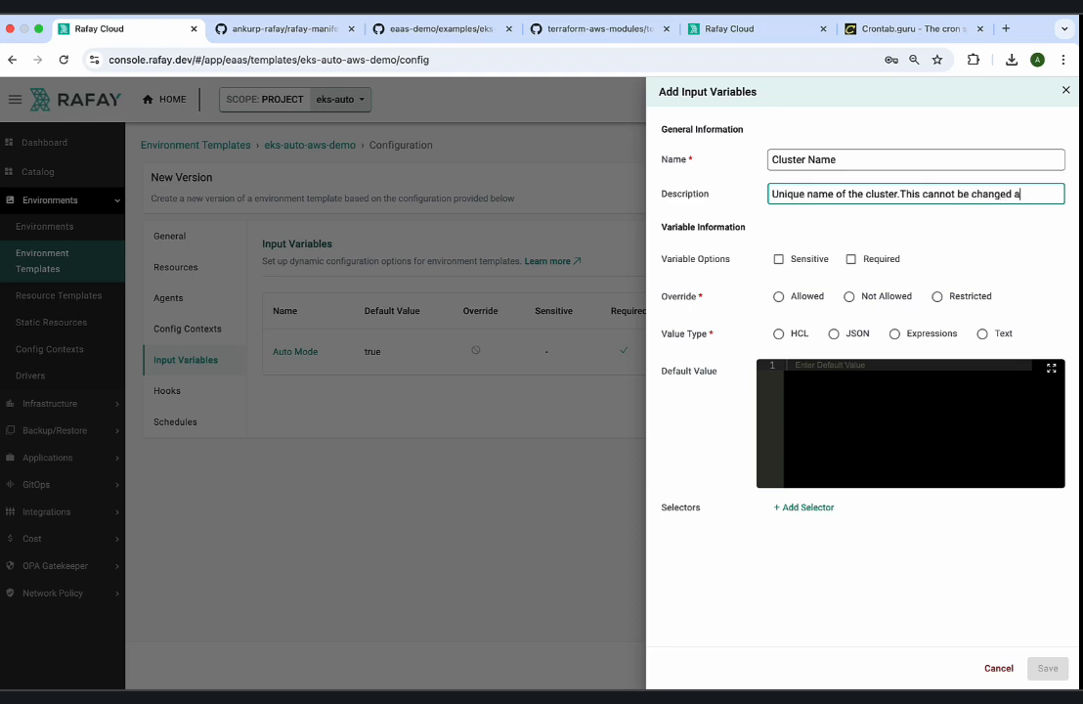
text(fter cluster is)
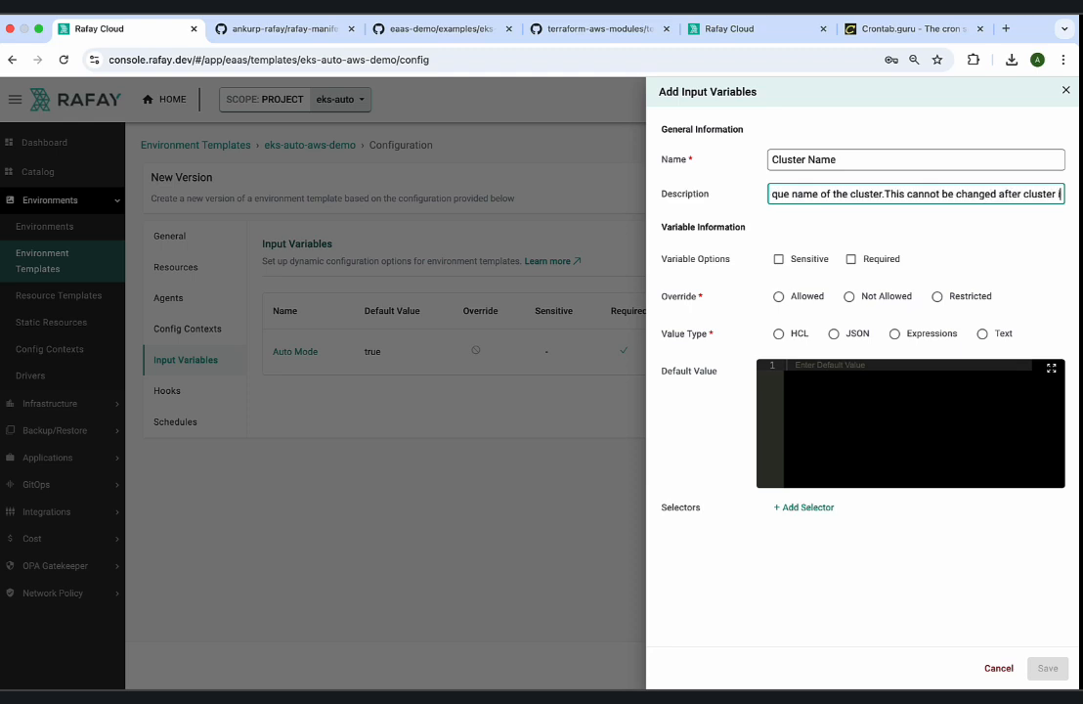
key(BackSpace)
key(BackSpace)
text(cre)
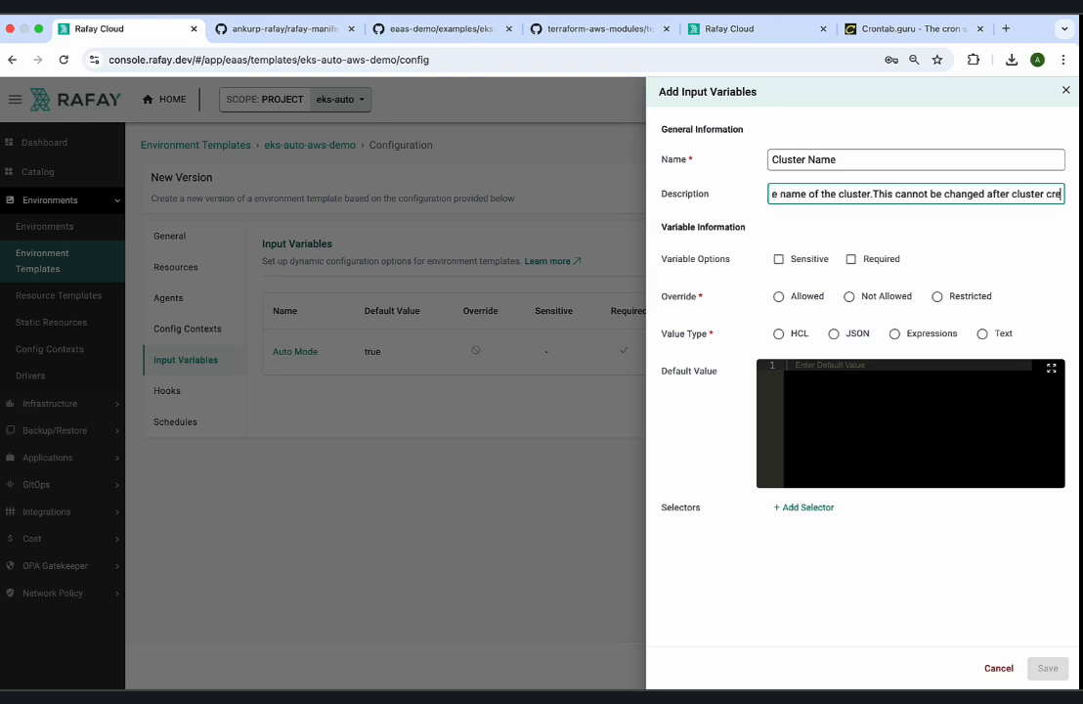
text(arion)
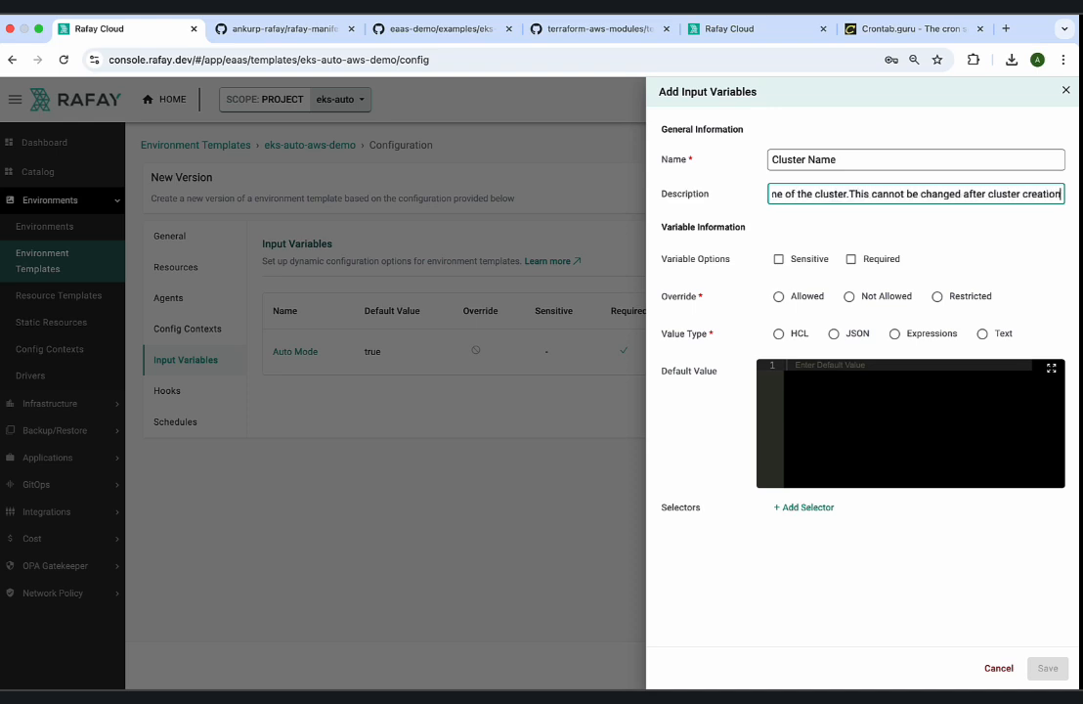
Make the Cluster Name variable required with override allowed, value type Text, and default value "<update the cluster name>".
click(850, 260)
click(778, 296)
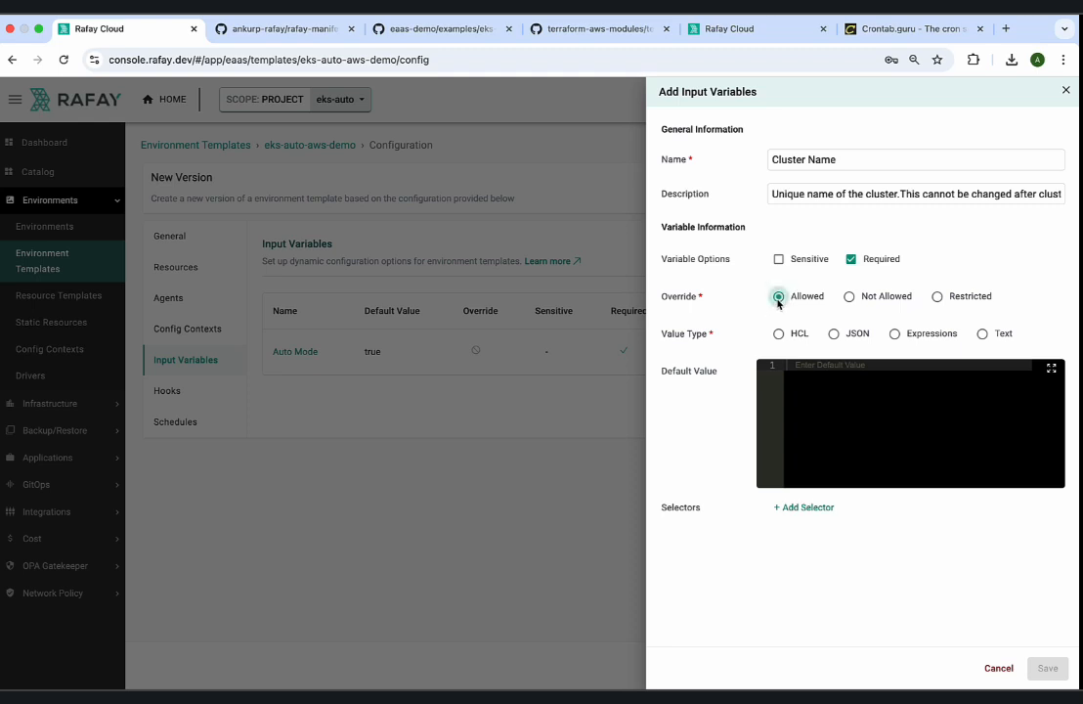
click(982, 333)
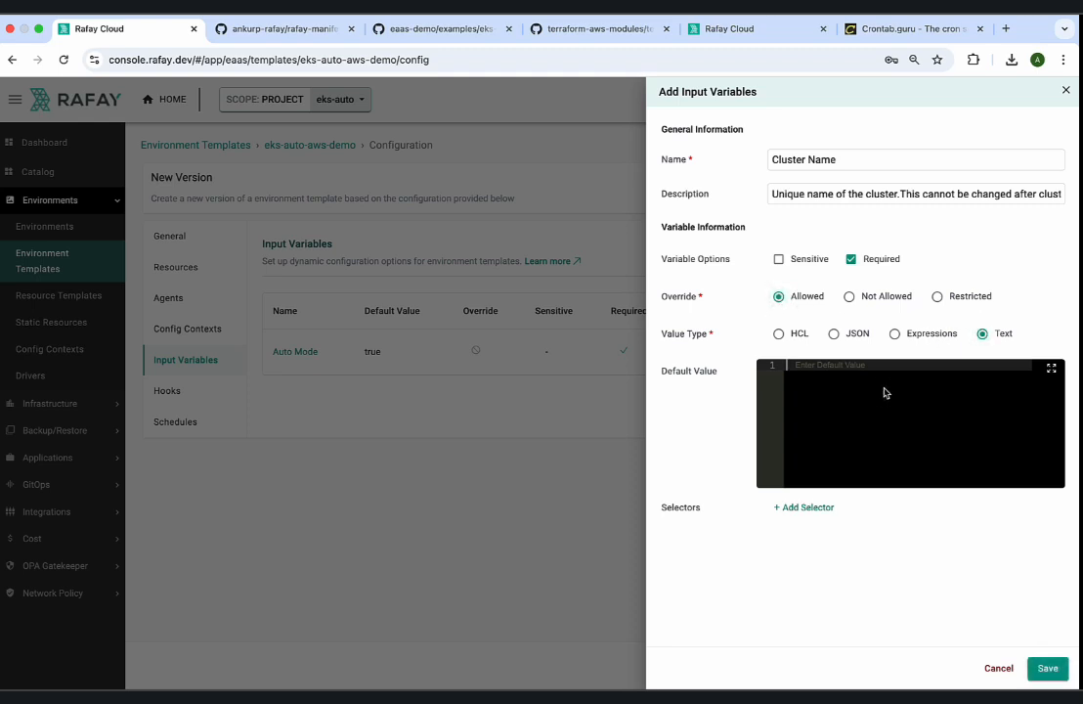
text(<update the cluster name>)
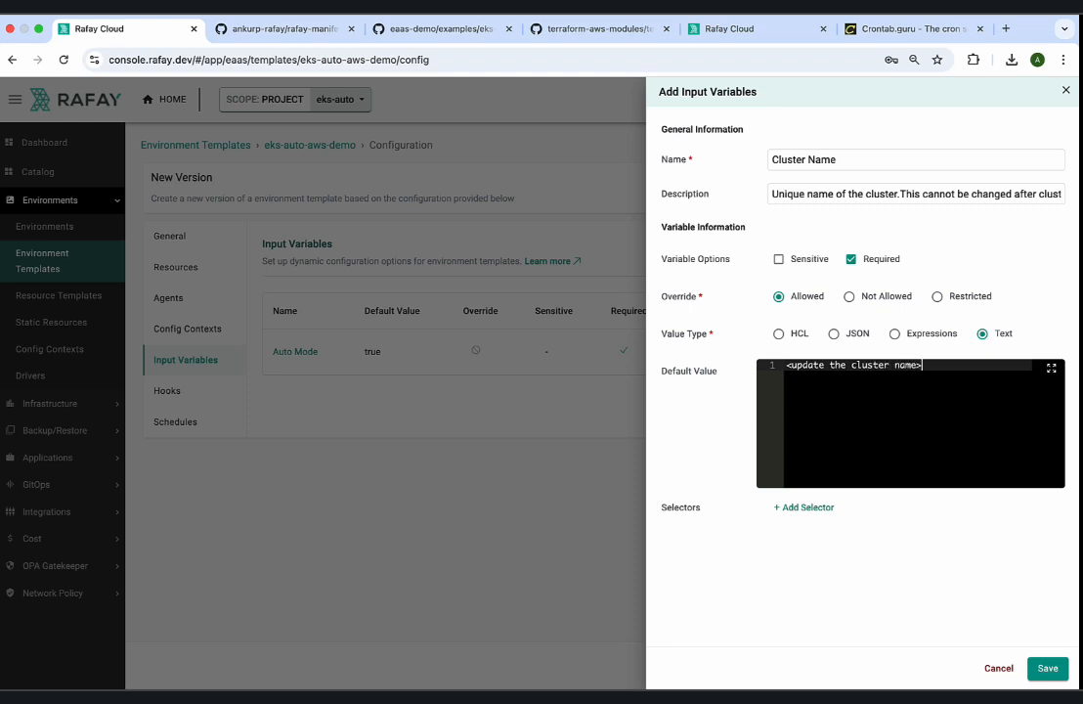
Add a selector reading "resource.eks-cluster-auto-1." to the Cluster Name variable, copying the template name from the resource templates list.
click(802, 508)
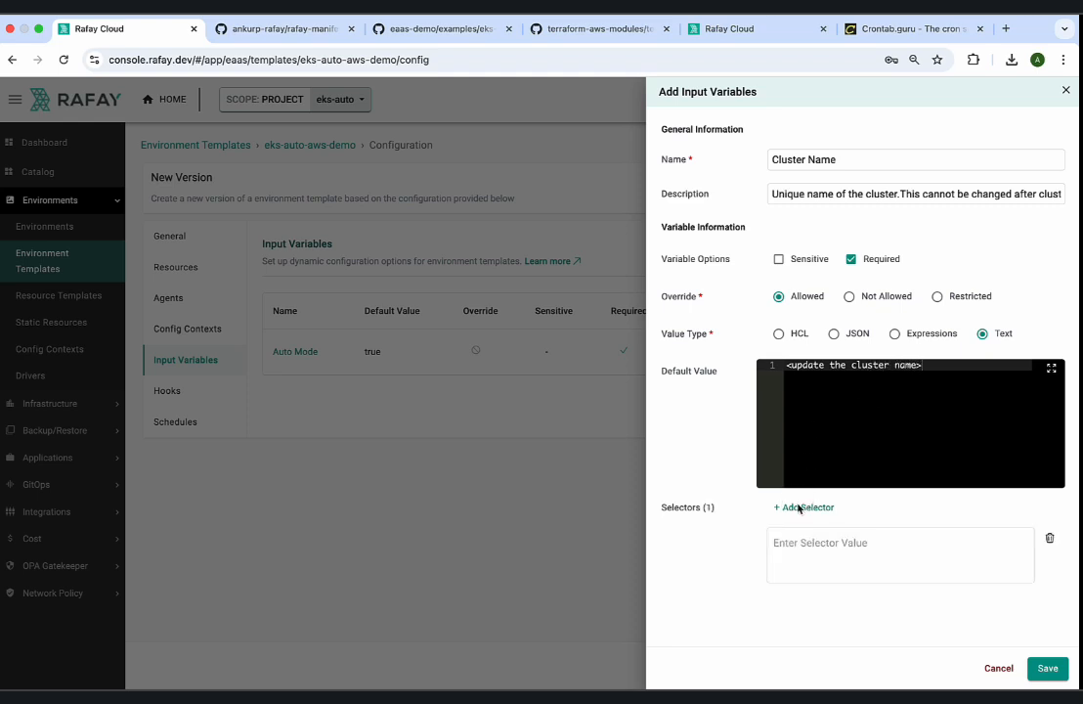
click(817, 560)
text(res)
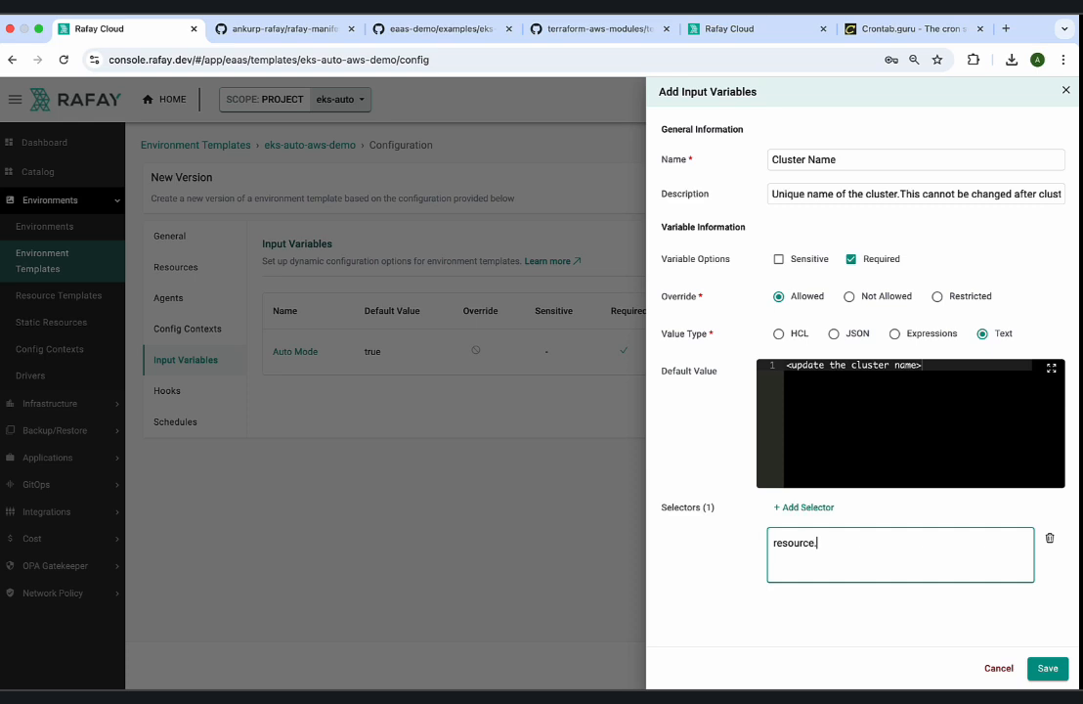
text(ource.)
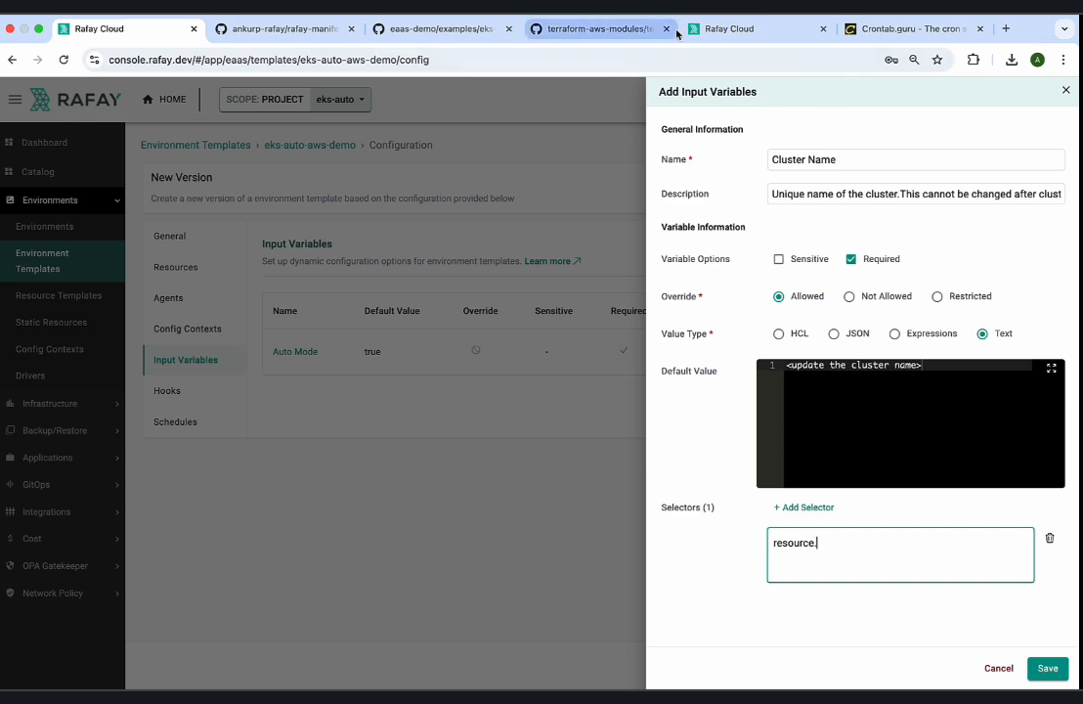
click(719, 28)
click(234, 332)
drag(230, 322, 145, 322)
key(super+c)
click(150, 29)
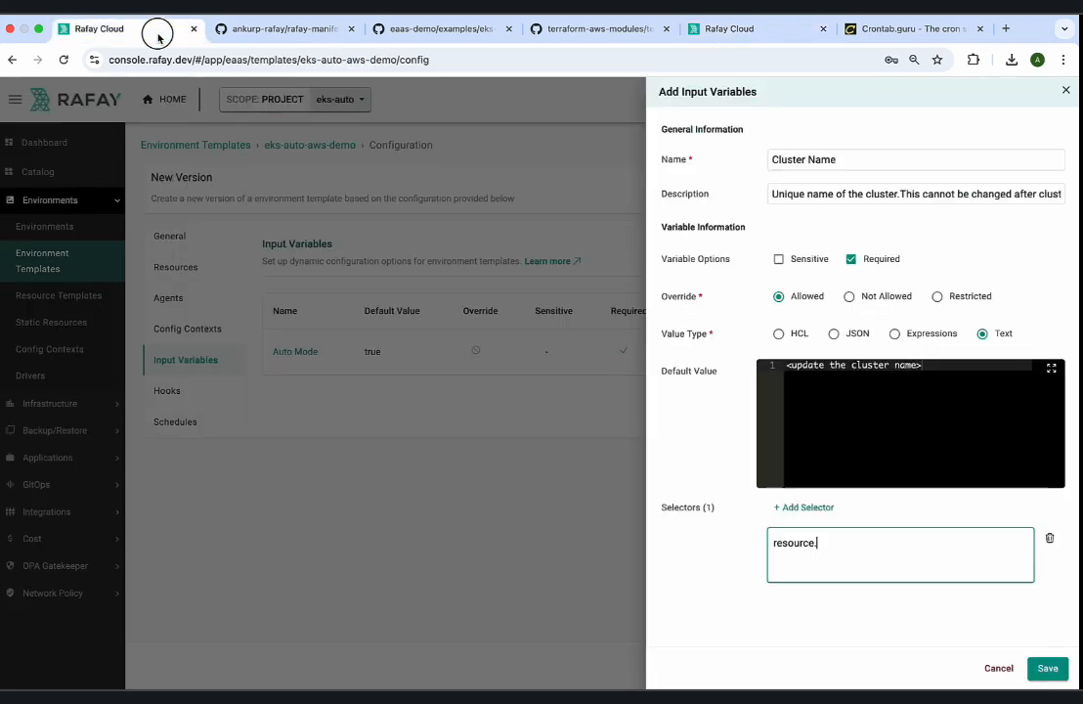
click(839, 550)
key(super+v)
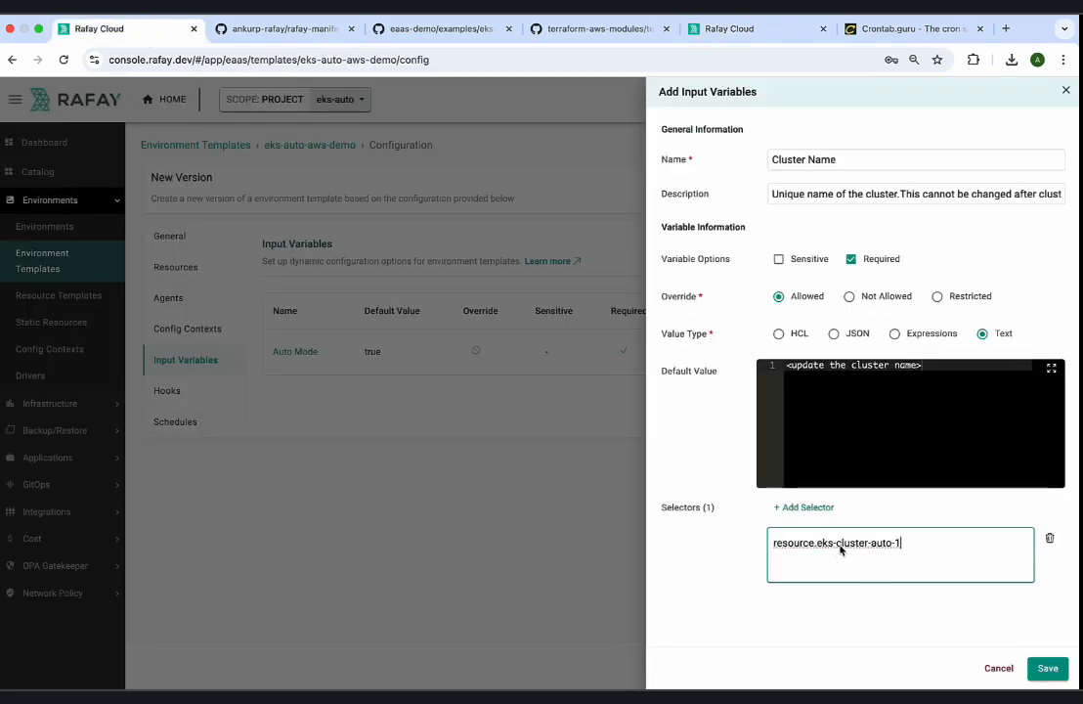
text(.)
Copy cluster_name from the eks-auto-mode example's variables.tf on GitHub and complete the selector as resource.eks-cluster-auto-1.cluster_name.
click(410, 29)
click(384, 352)
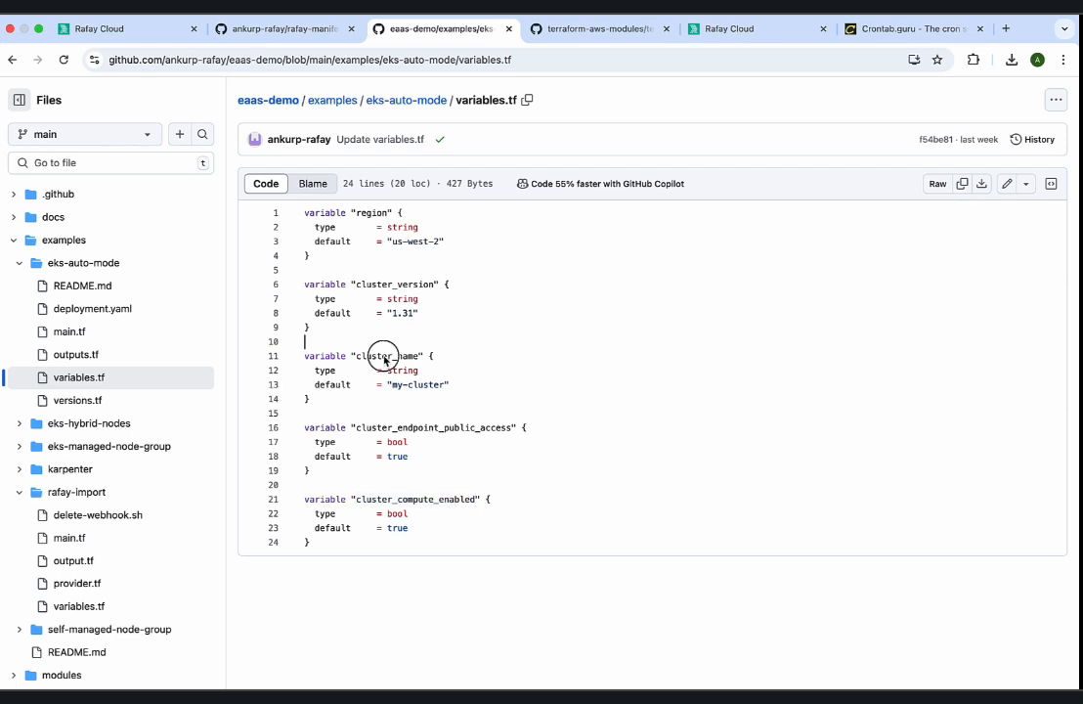
double_click(384, 357)
drag(321, 413, 304, 356)
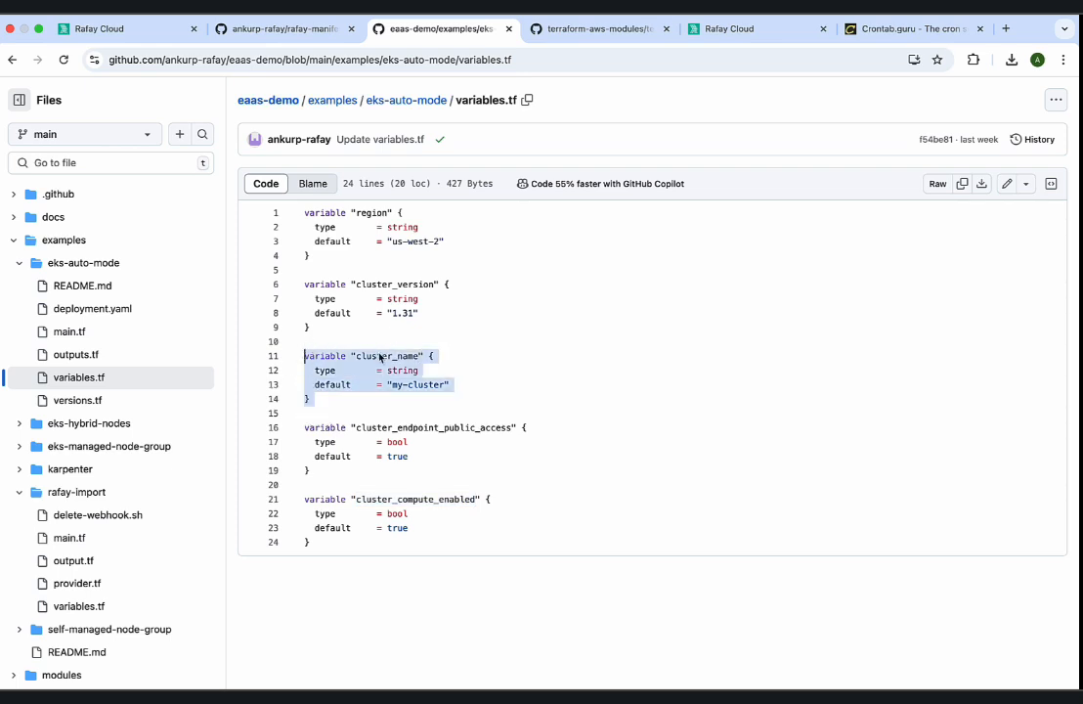
double_click(380, 358)
key(super+c)
click(98, 28)
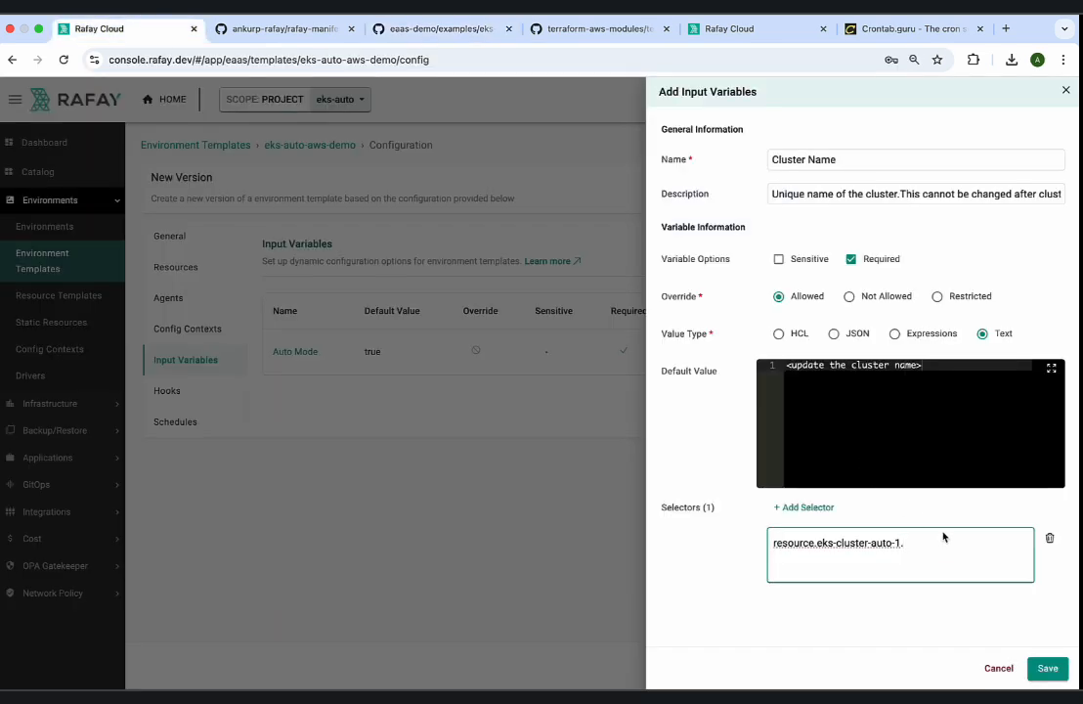
key(super+v)
Add a second selector reading "resource.import-cluster-rafay", copying the import template's name from the resource templates list.
click(804, 508)
scroll(827, 508, down, 1)
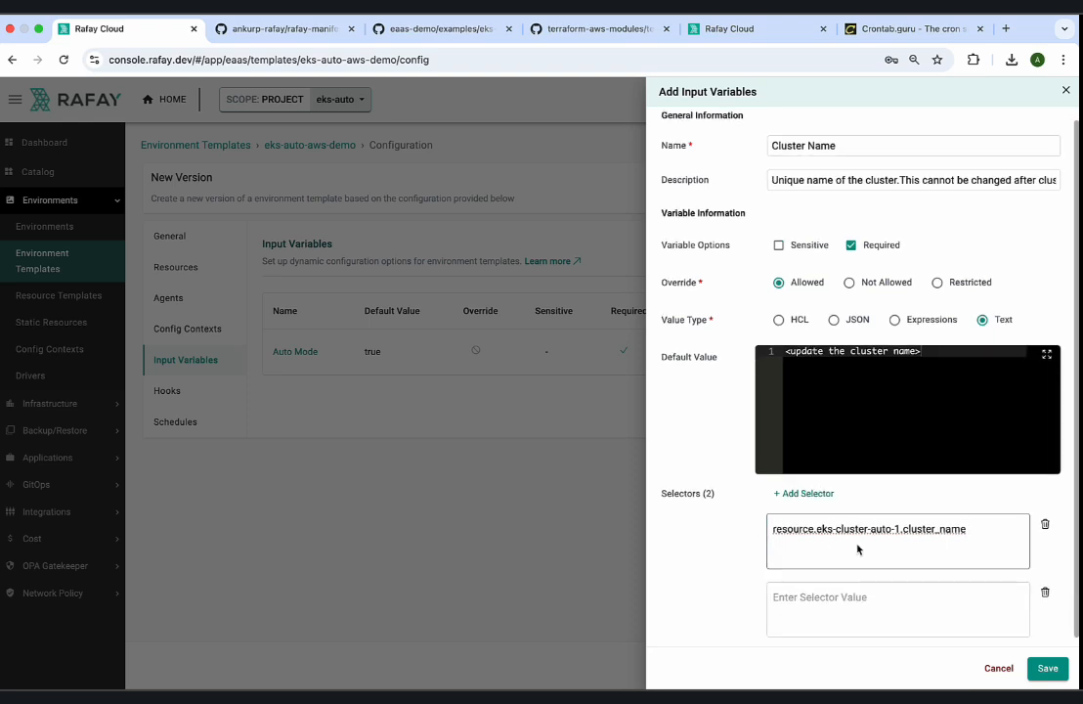
click(846, 622)
text(resource)
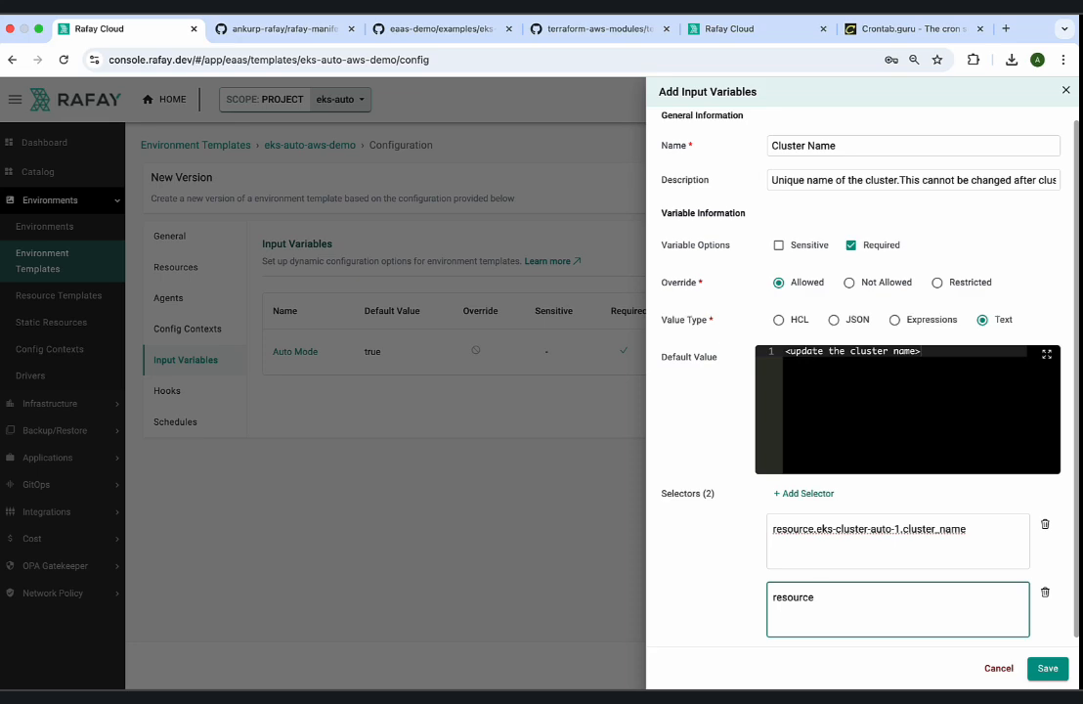
text(.)
click(729, 28)
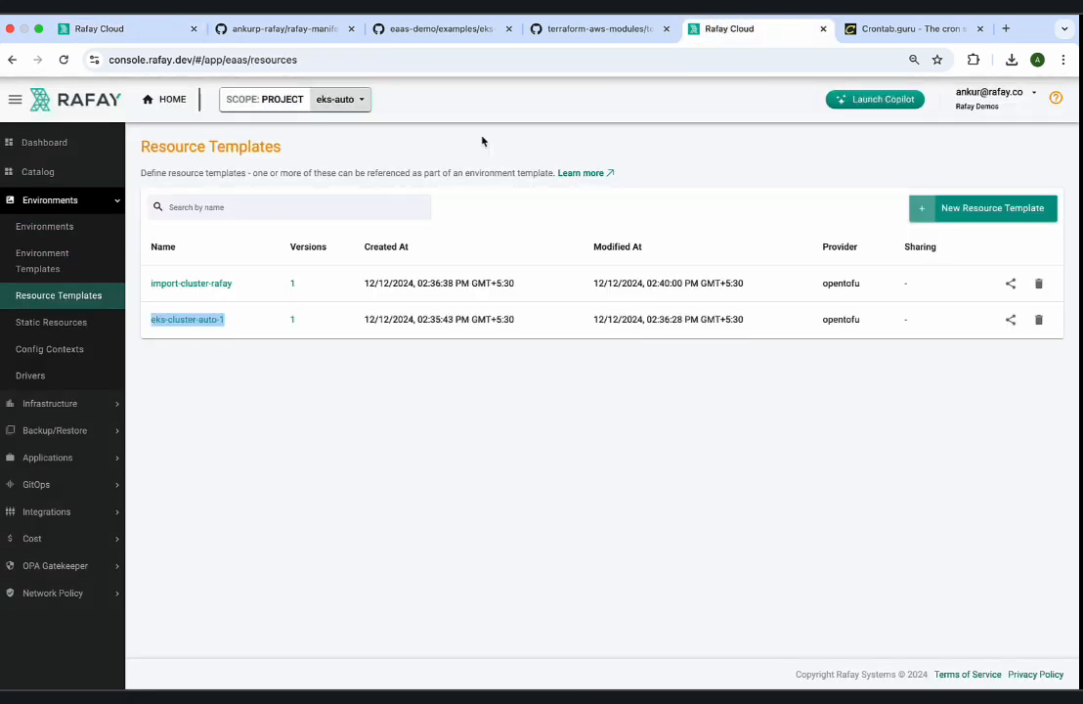
drag(233, 283, 150, 287)
key(ctrl+c)
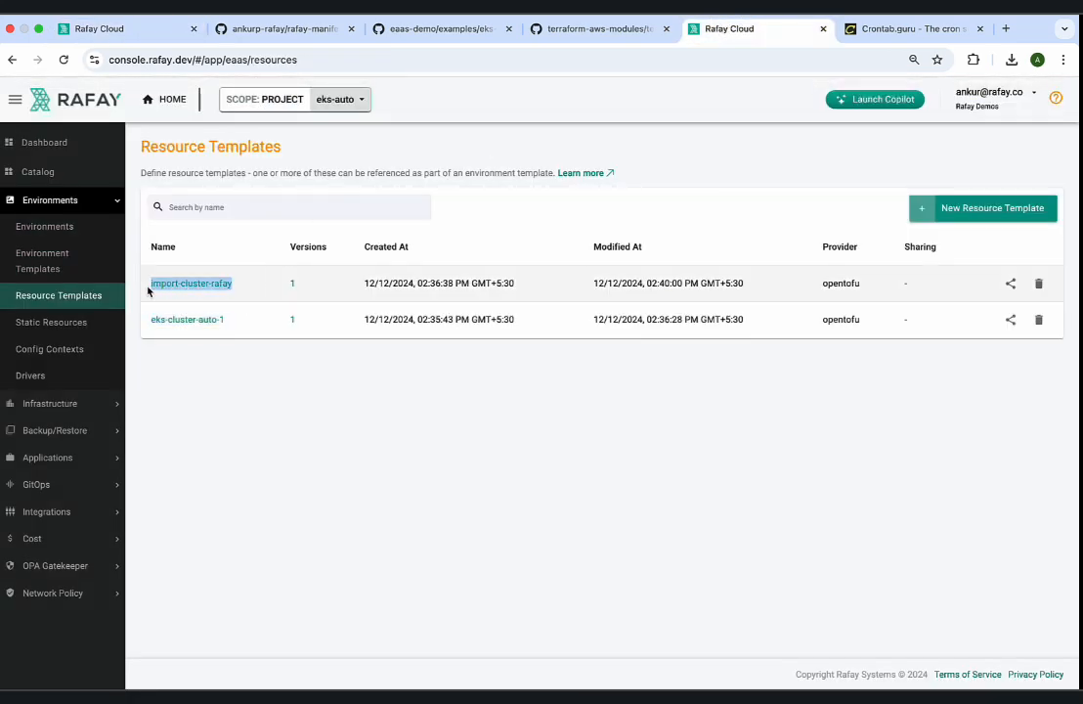
click(136, 35)
click(846, 606)
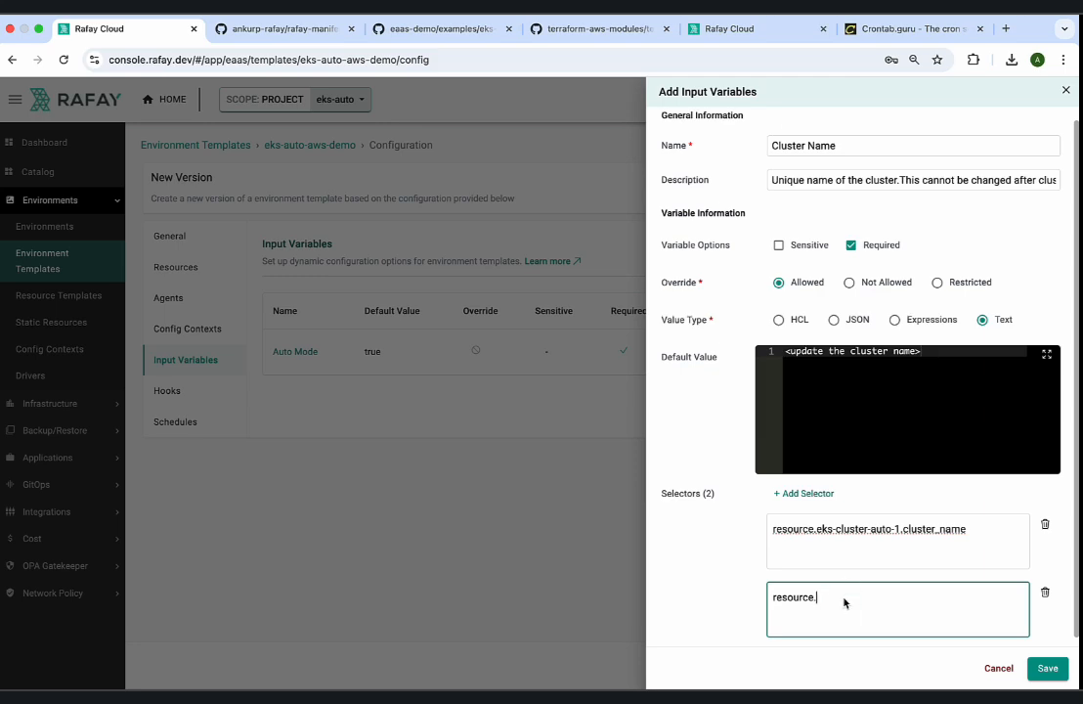
key(ctrl+v)
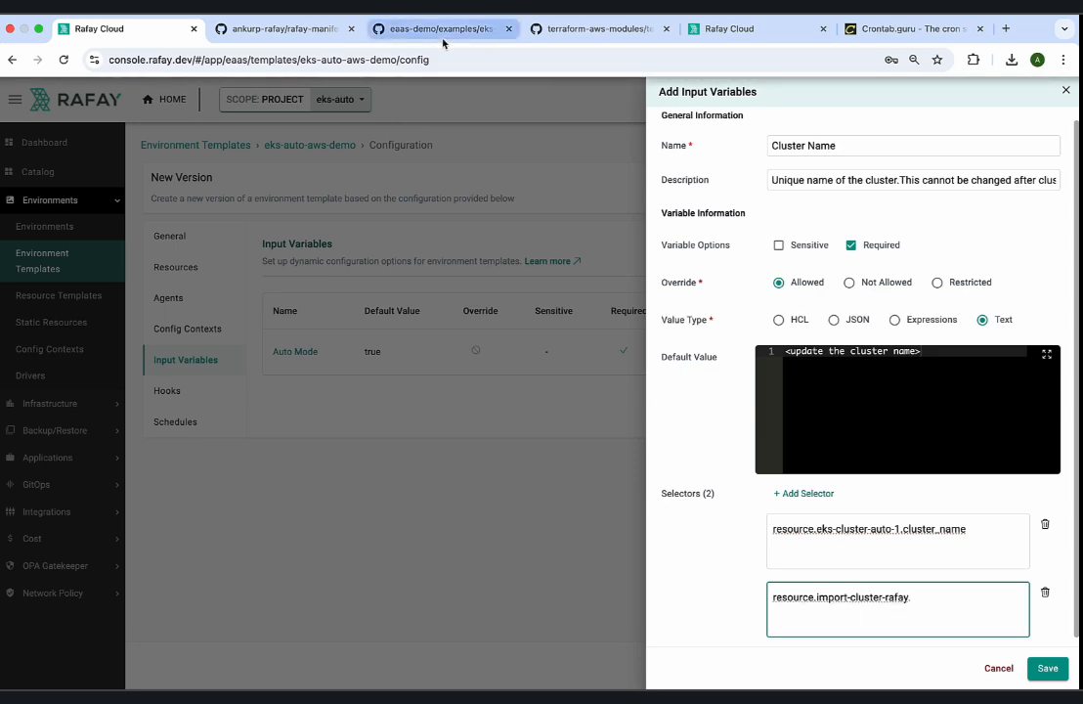
Open the rafay-import example's variables.tf in the eaas-demo repository on GitHub and copy the variable name cluster_name.
click(445, 28)
click(340, 101)
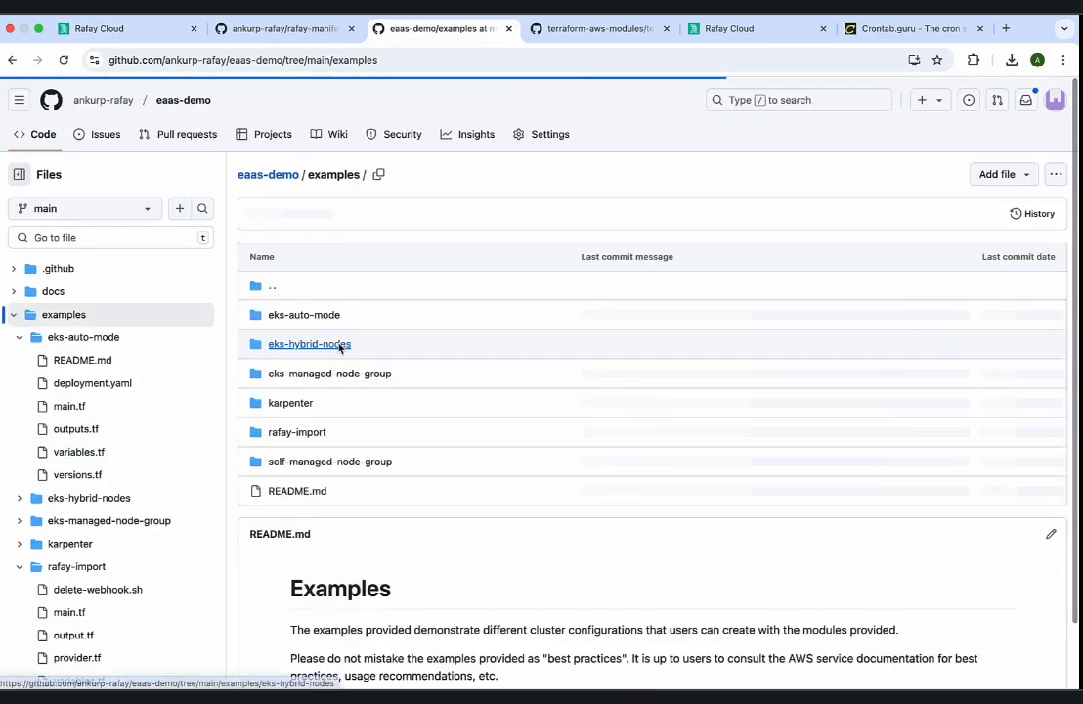
click(295, 435)
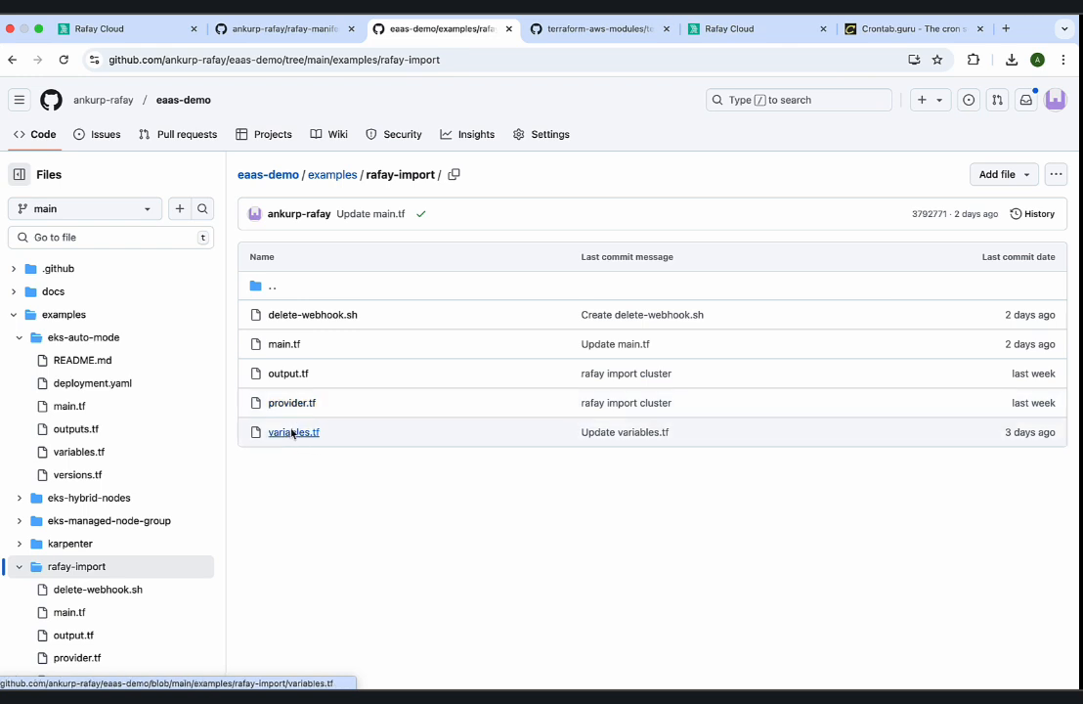
click(292, 431)
click(388, 360)
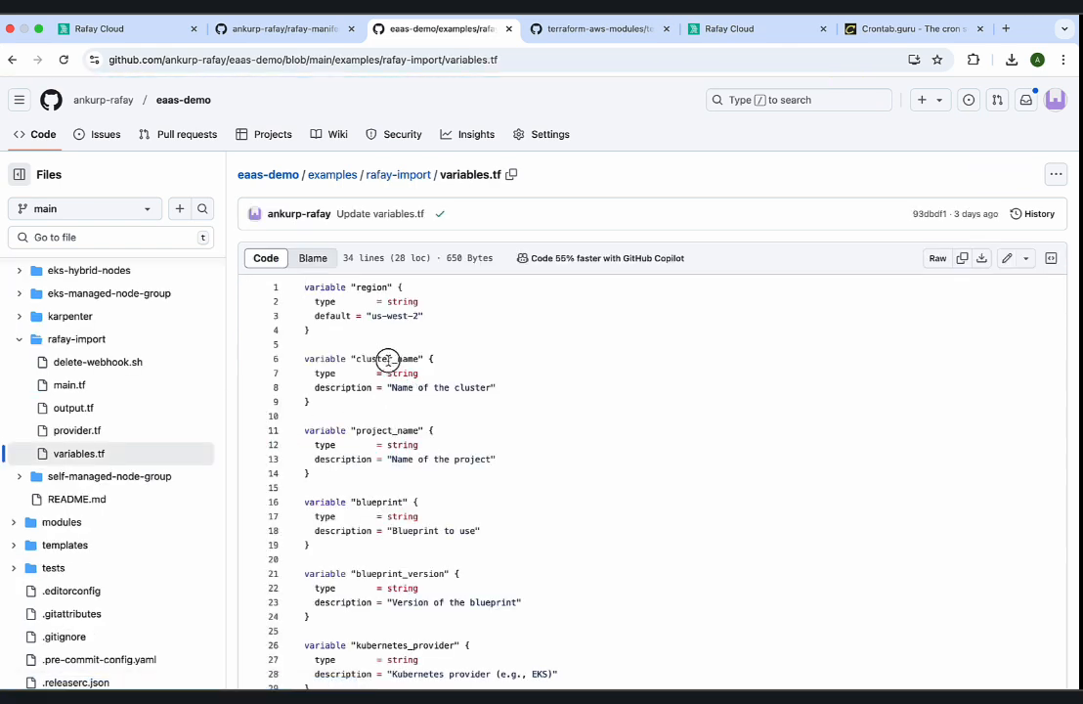
double_click(387, 359)
key(ctrl+c)
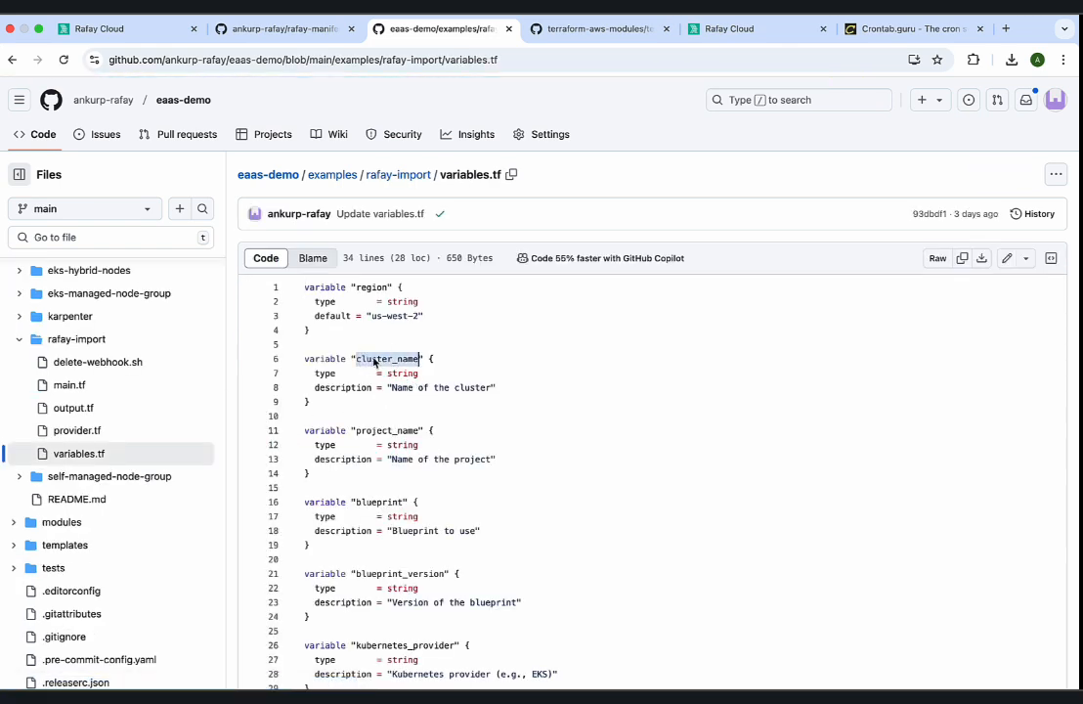
Complete the second selector as resource.import-cluster-rafay.cluster_name and save the Cluster Name variable.
click(117, 28)
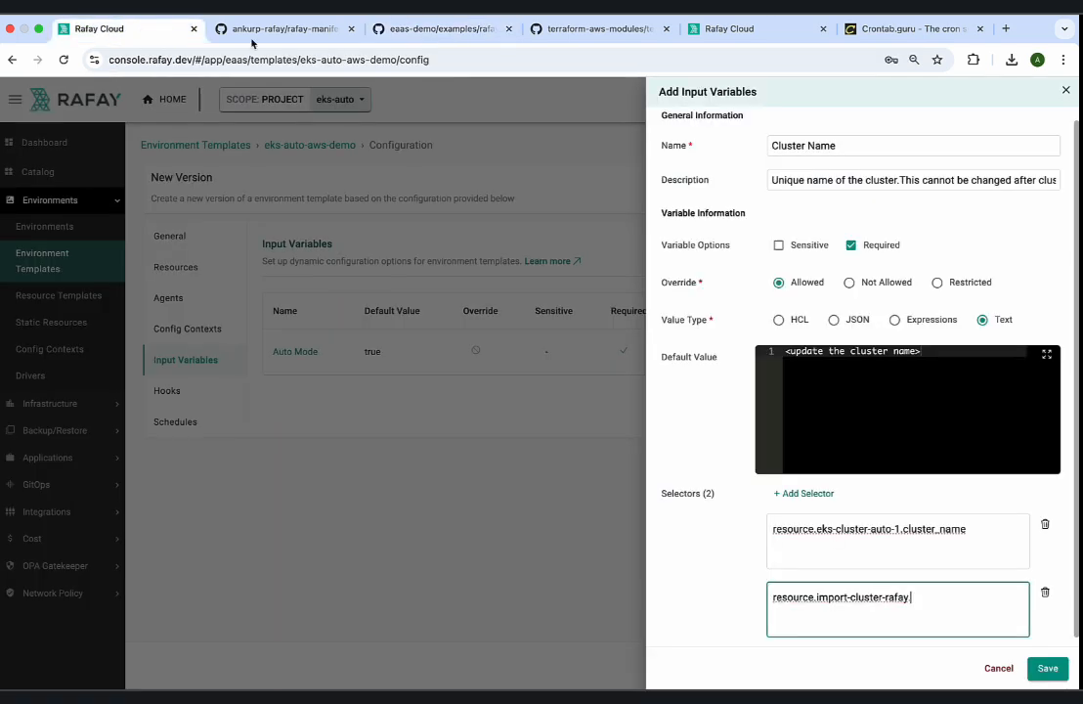
text(.)
key(ctrl+v)
click(1048, 668)
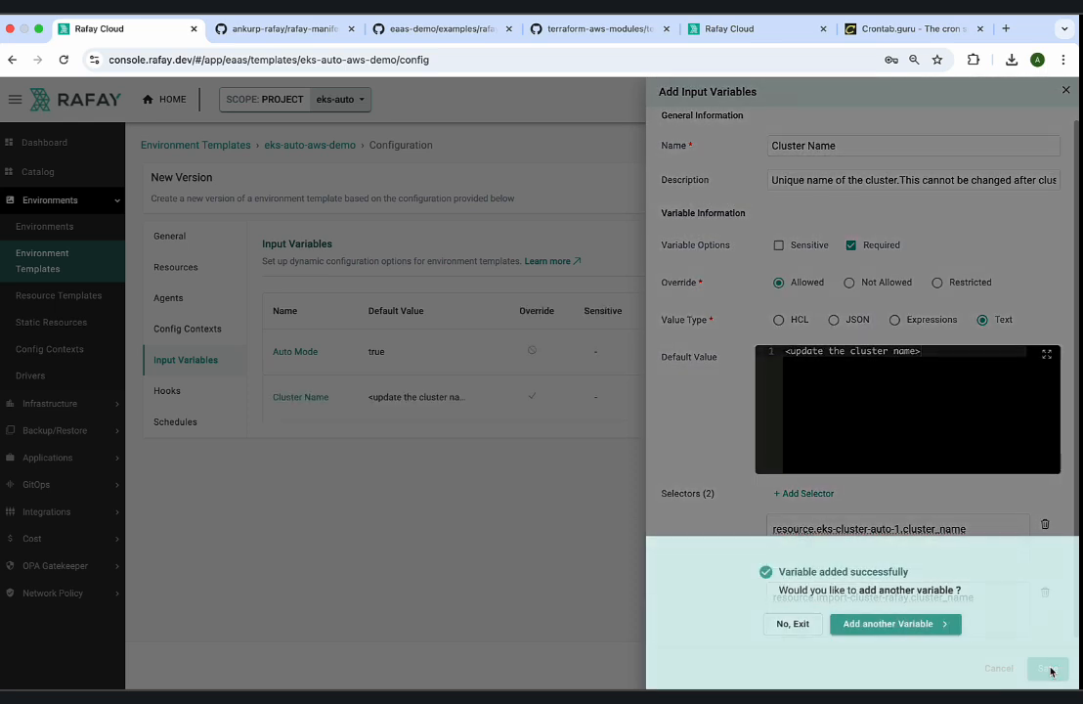
Start another input variable named Region with the description "AWS region" and mark it as required.
click(923, 623)
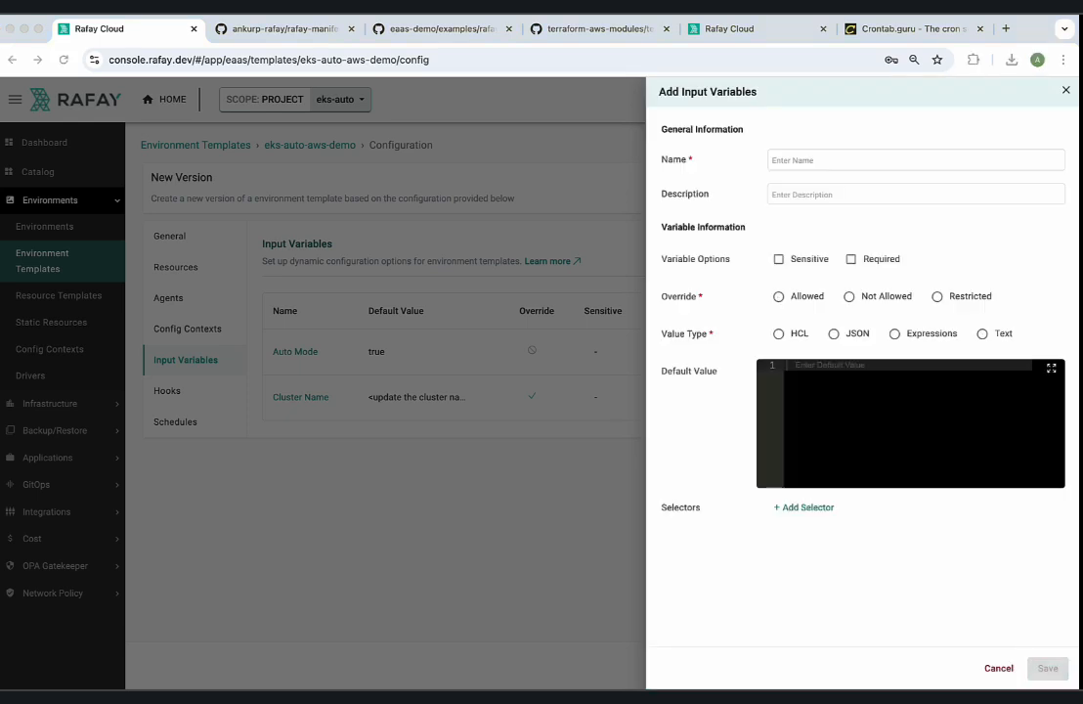
click(815, 164)
click(815, 164)
text(Region)
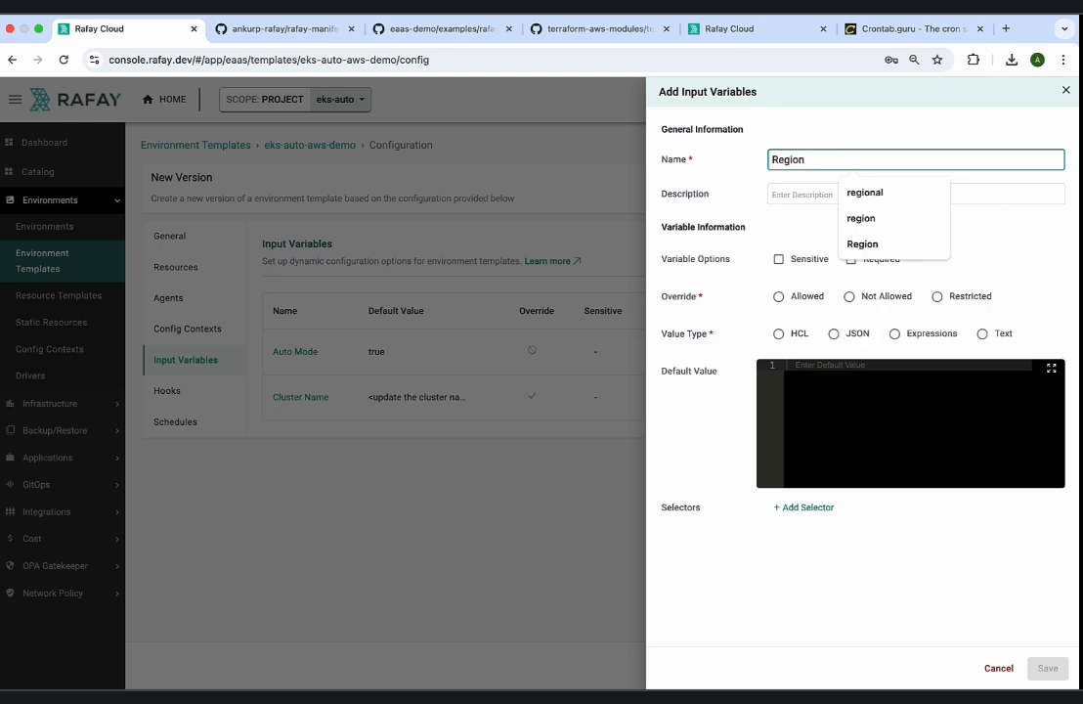
key(Tab)
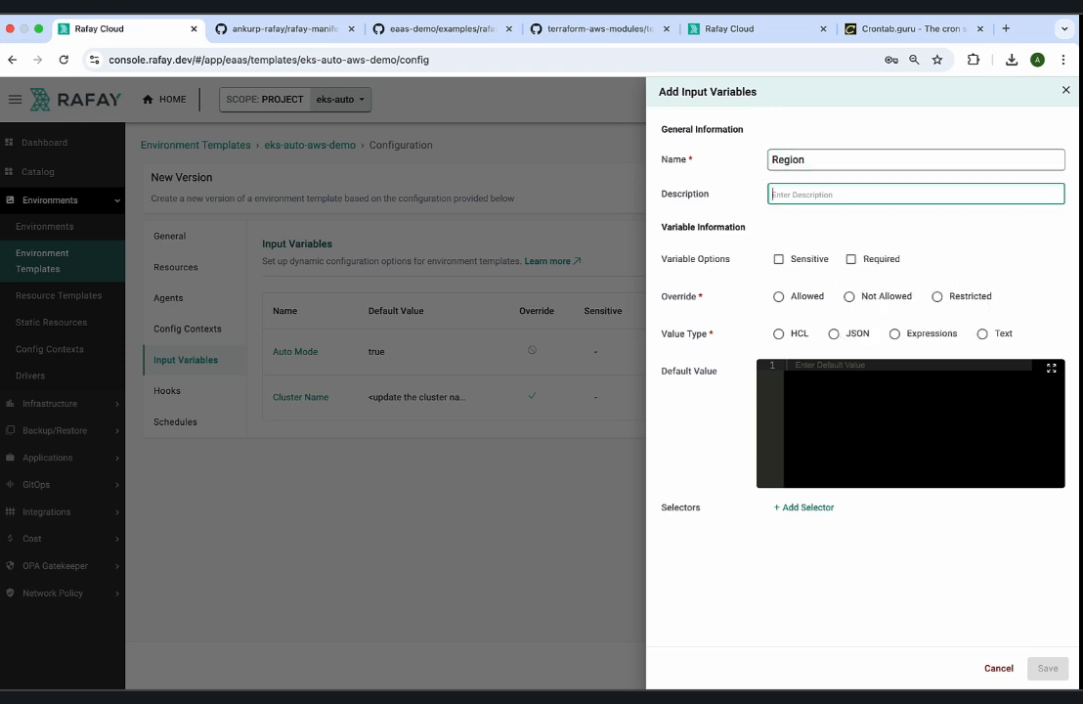
text(AWS region)
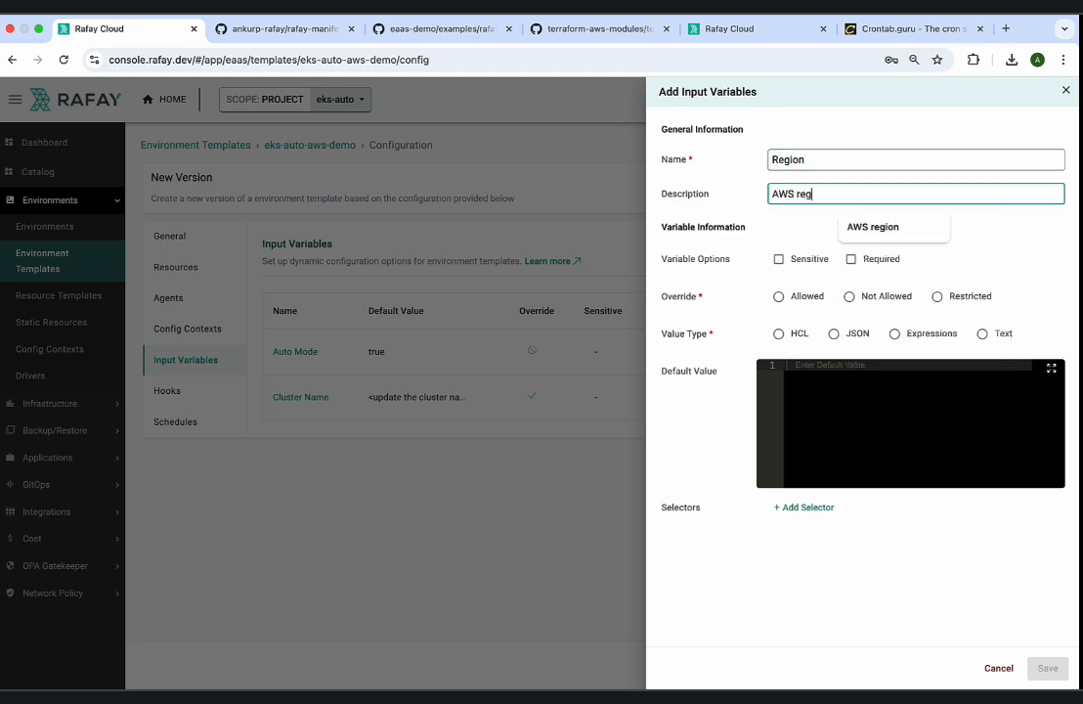
click(851, 259)
Set the Region variable's override to Allowed and its default value to us-west-2.
click(778, 297)
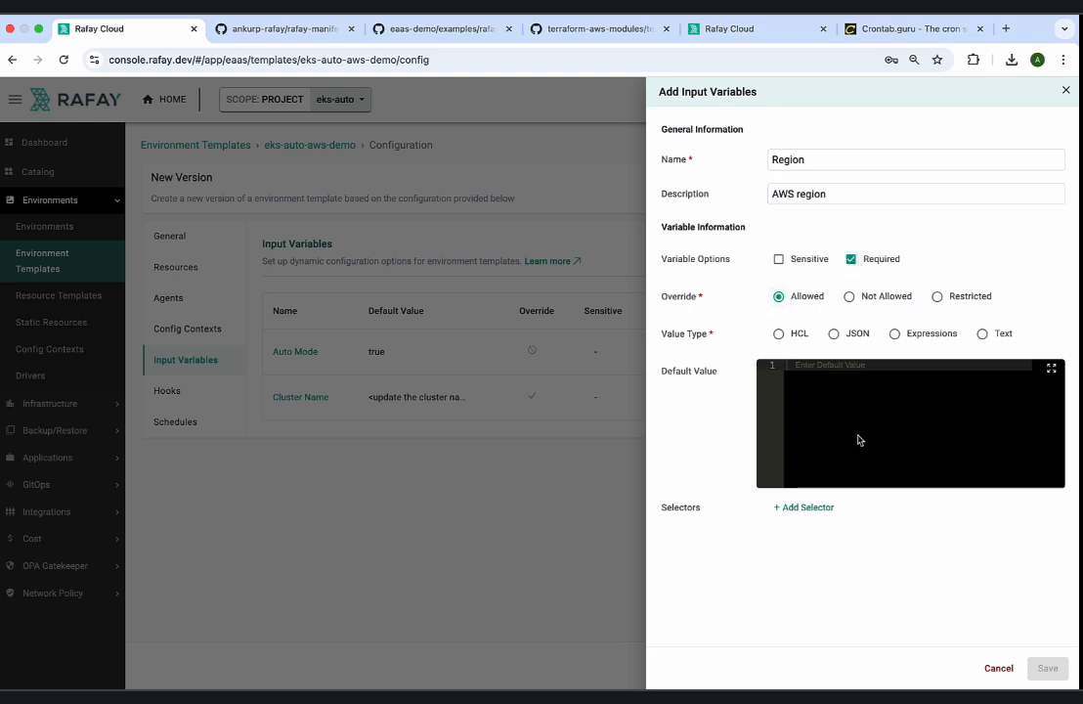
click(858, 437)
text(us-west-2)
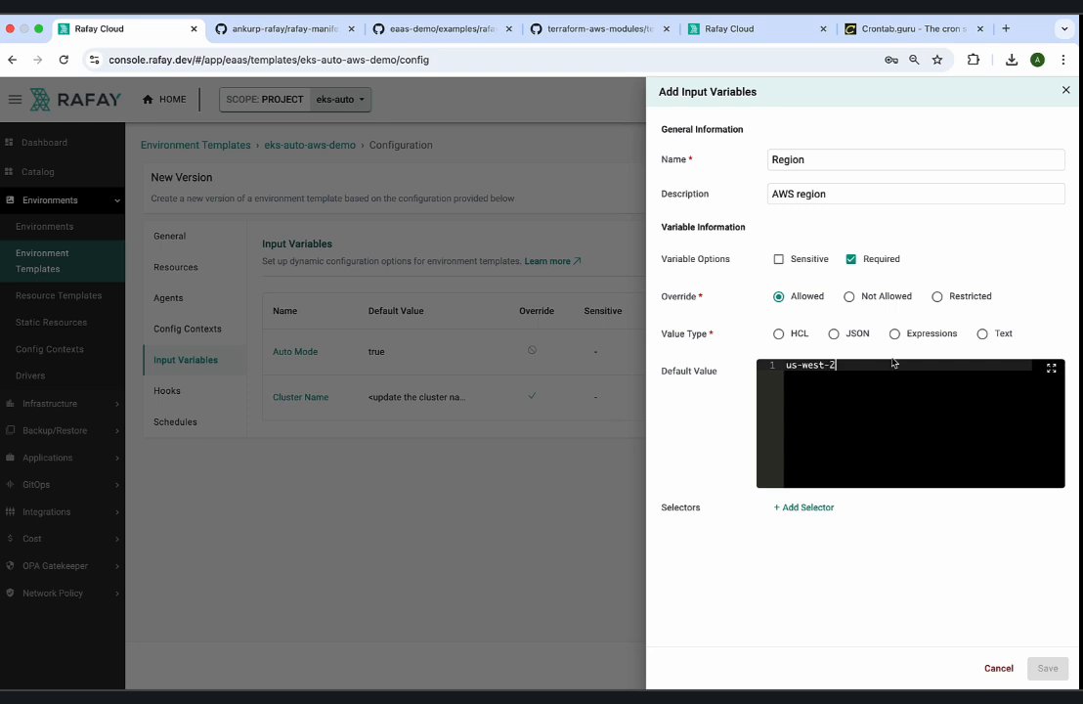
Change the Region variable's override to Restricted and add the restricted values us-west-2 and us-east-1.
click(936, 296)
click(821, 328)
click(822, 368)
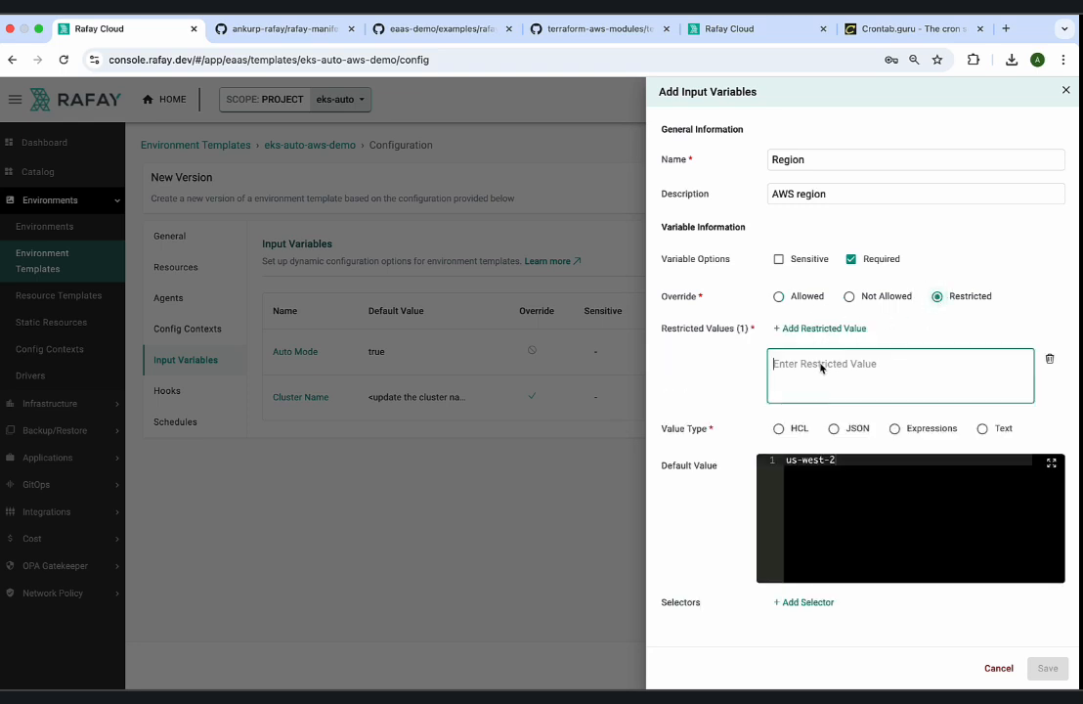
text(us-west-2)
click(826, 328)
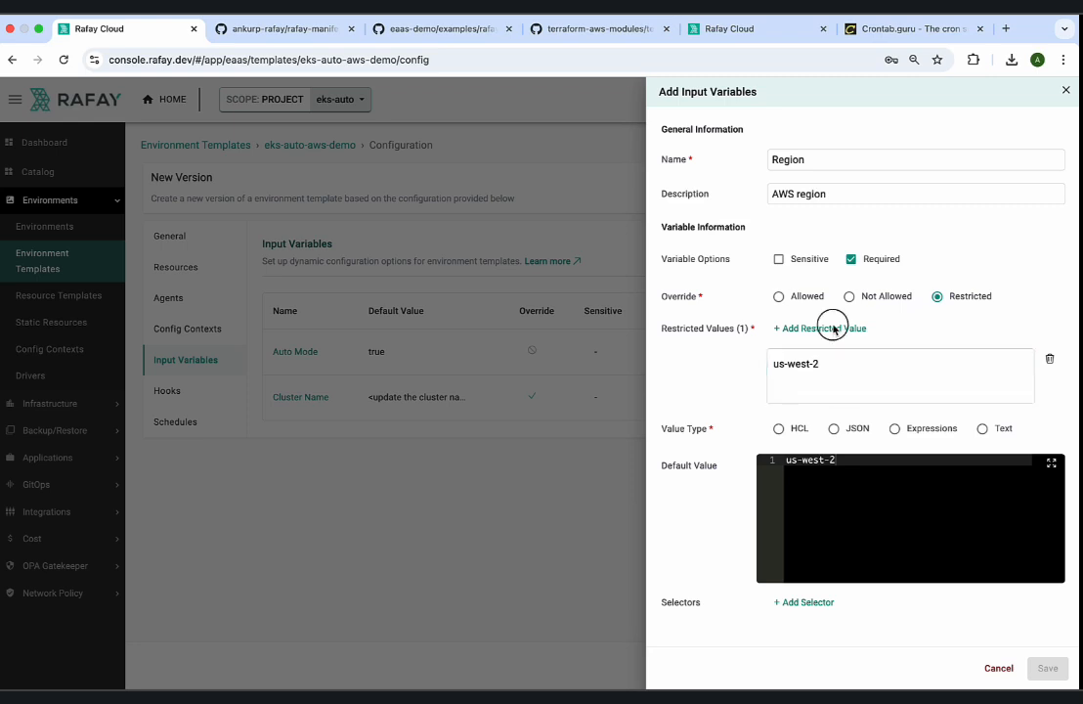
text(us)
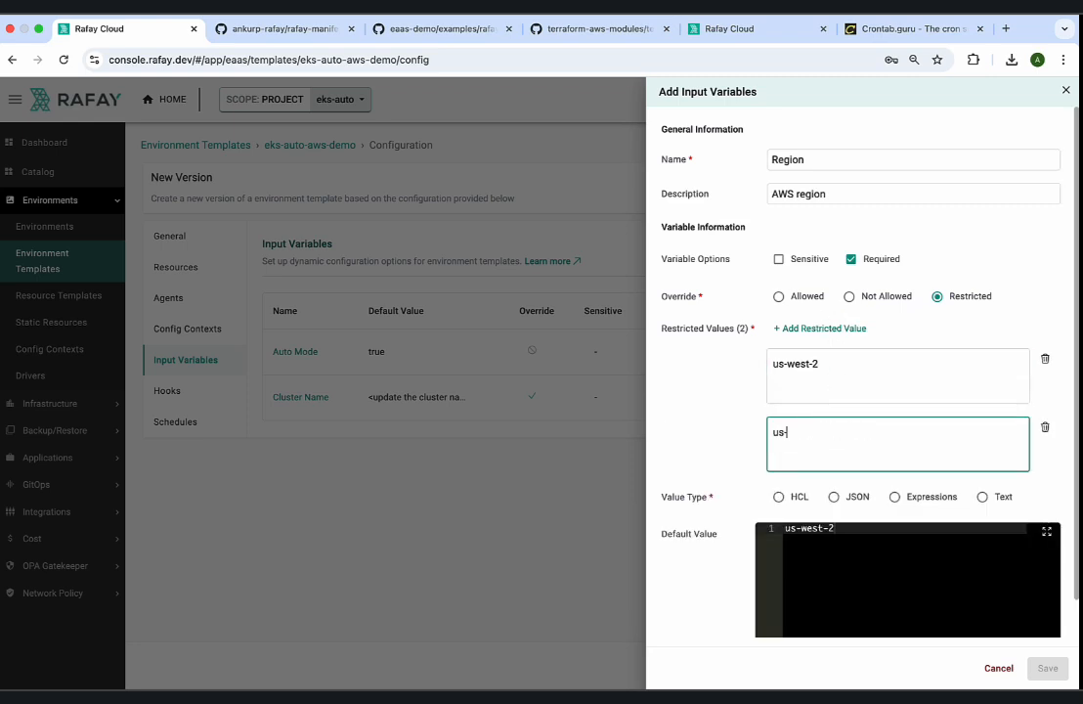
text(-east-1)
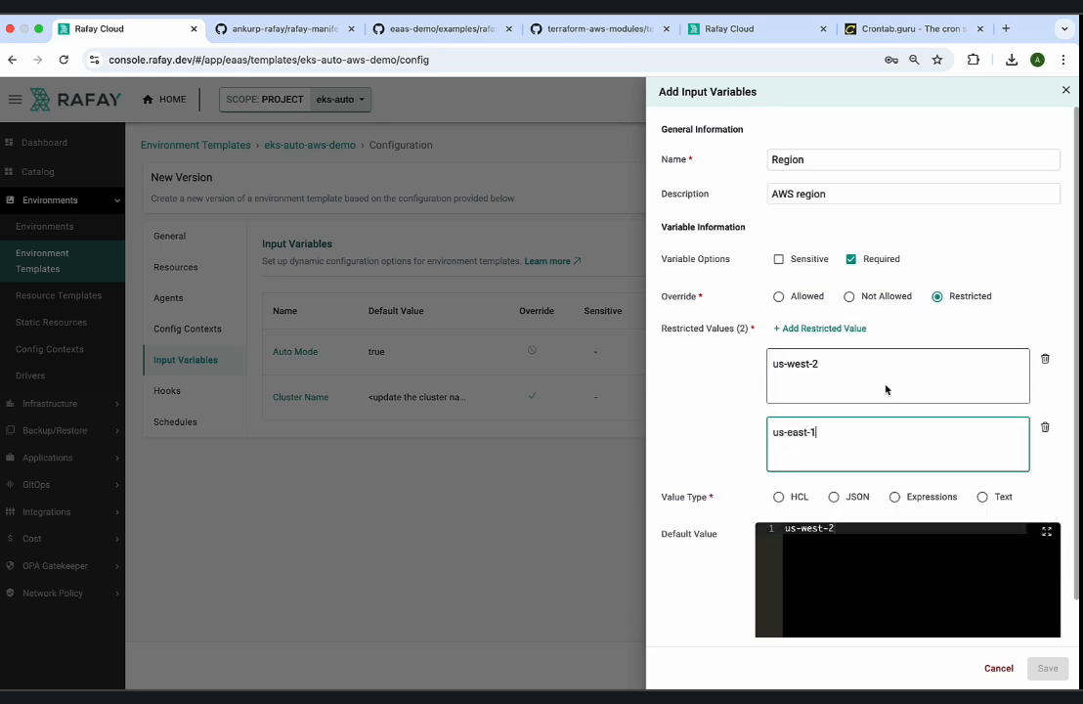
Add a selector to the Region variable reading "resource.aws-eks".
scroll(892, 430, down, 1)
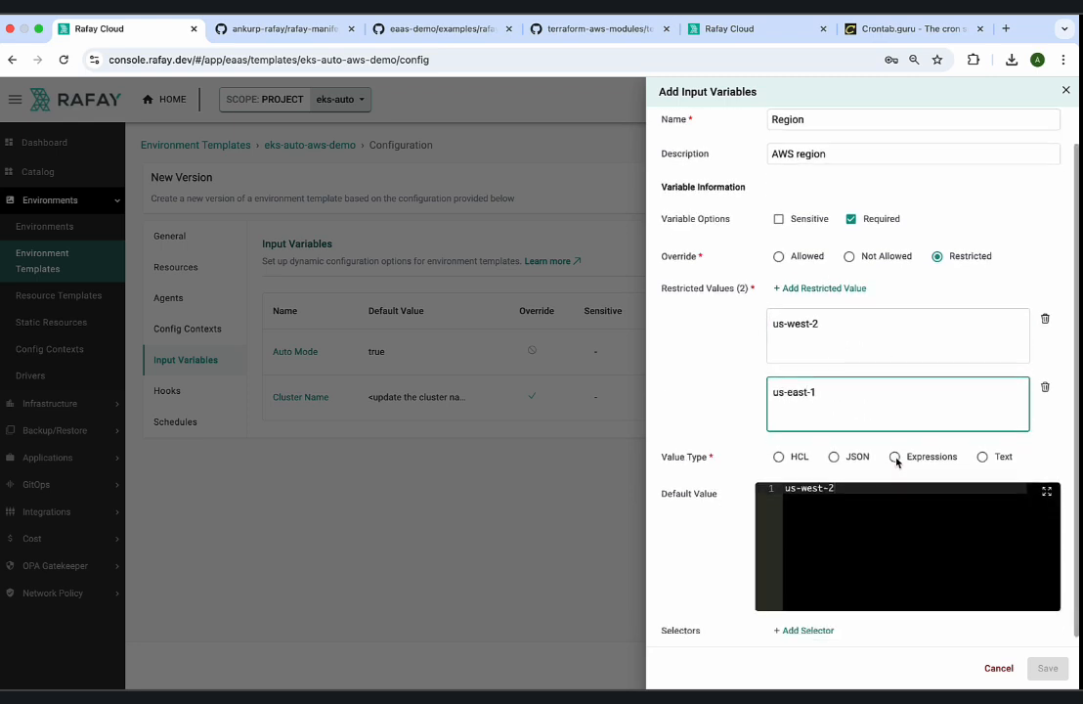
click(802, 632)
scroll(824, 588, down, 2)
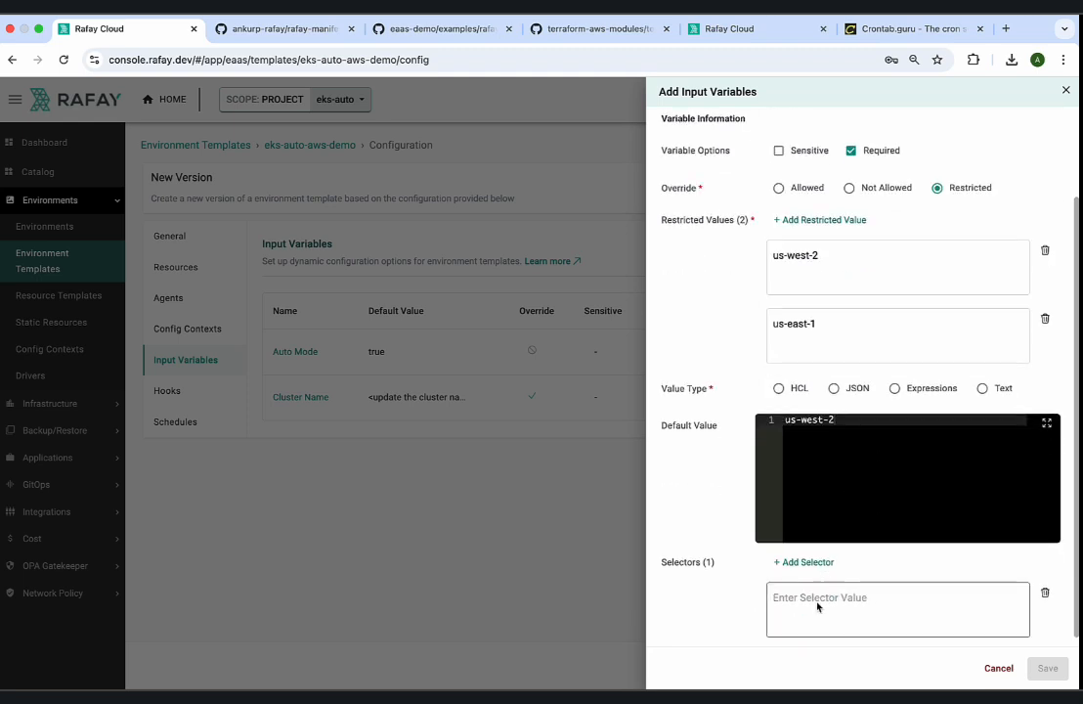
click(817, 606)
text(resource.aws-eks)
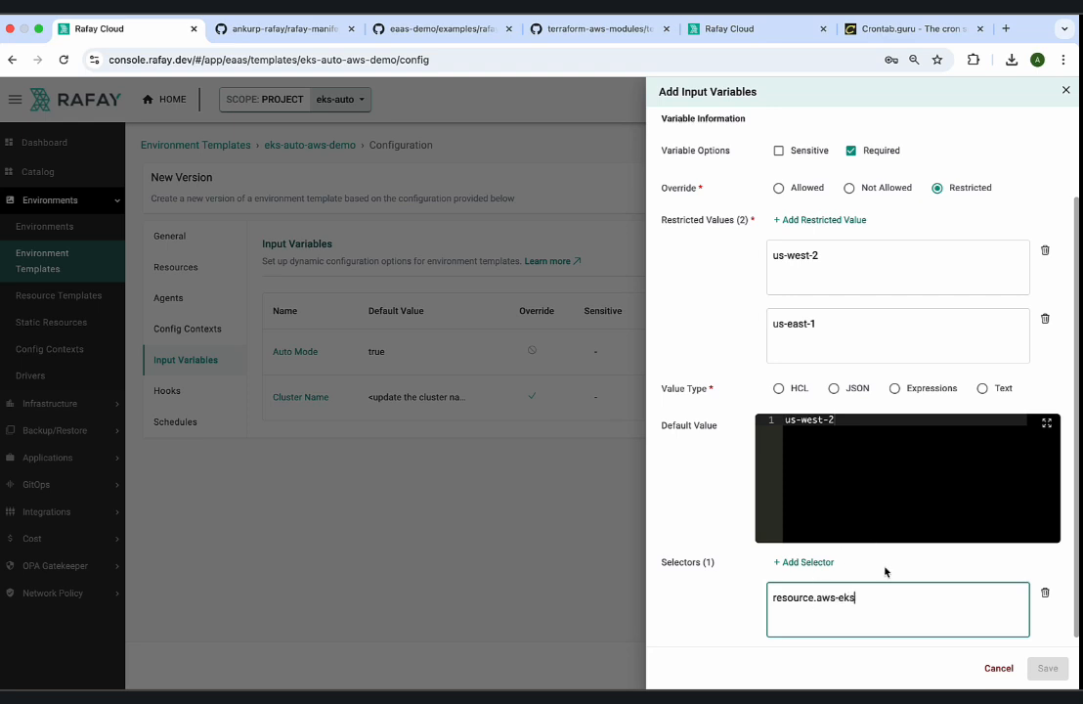
Replace aws-eks in the selector with eks-cluster-auto-1, copying the template's name from the resource templates list.
click(735, 28)
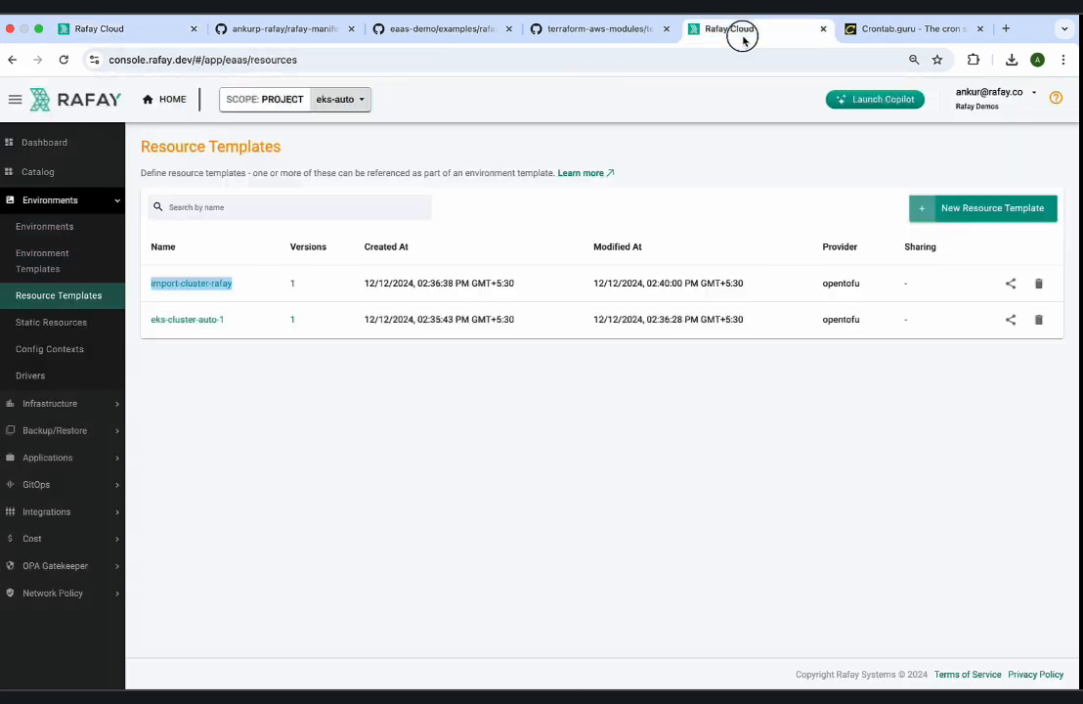
drag(228, 321, 148, 321)
key(ctrl+c)
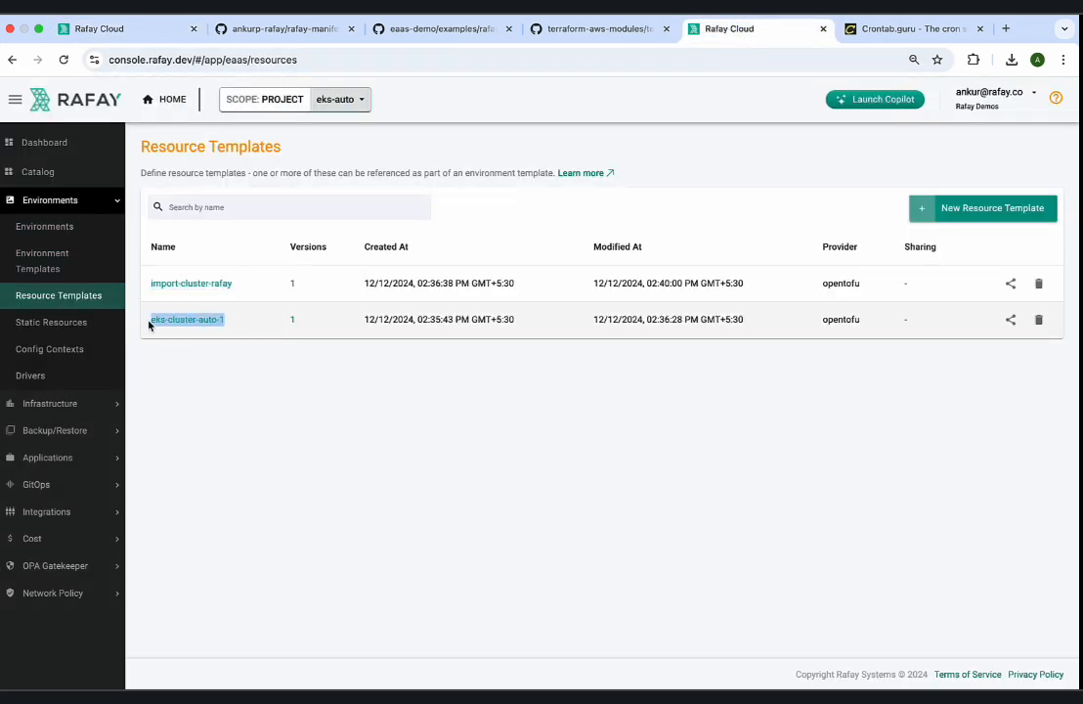
click(147, 30)
click(876, 602)
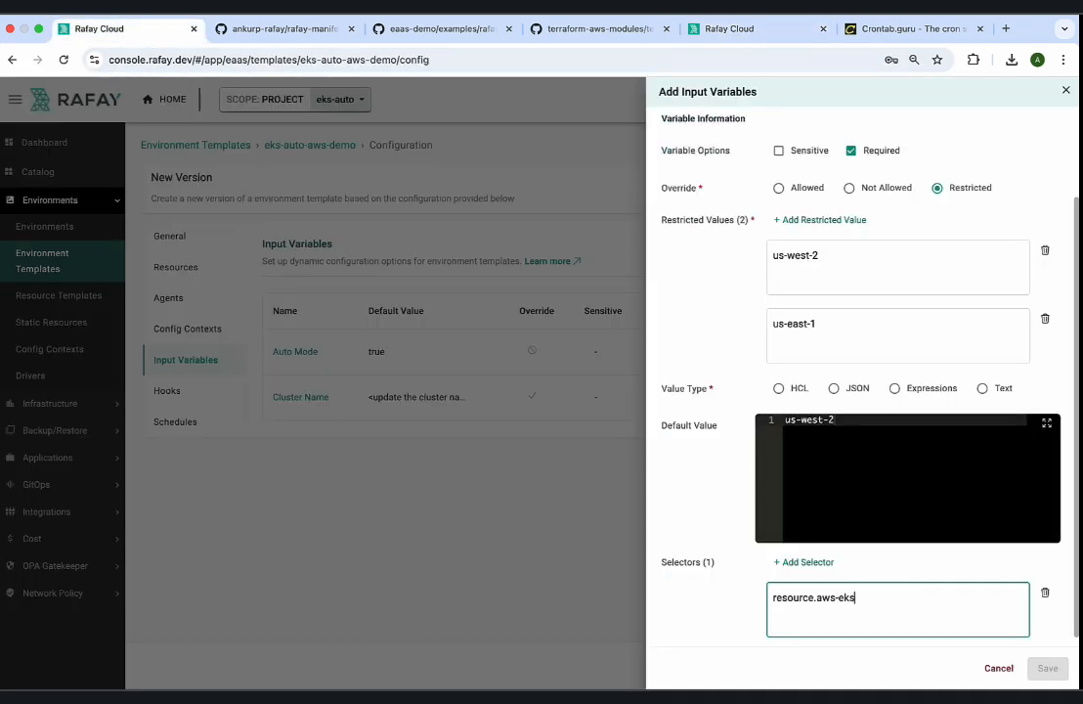
key(BackSpace)
key(BackSpace)
key(BackSpace)
key(ctrl+v)
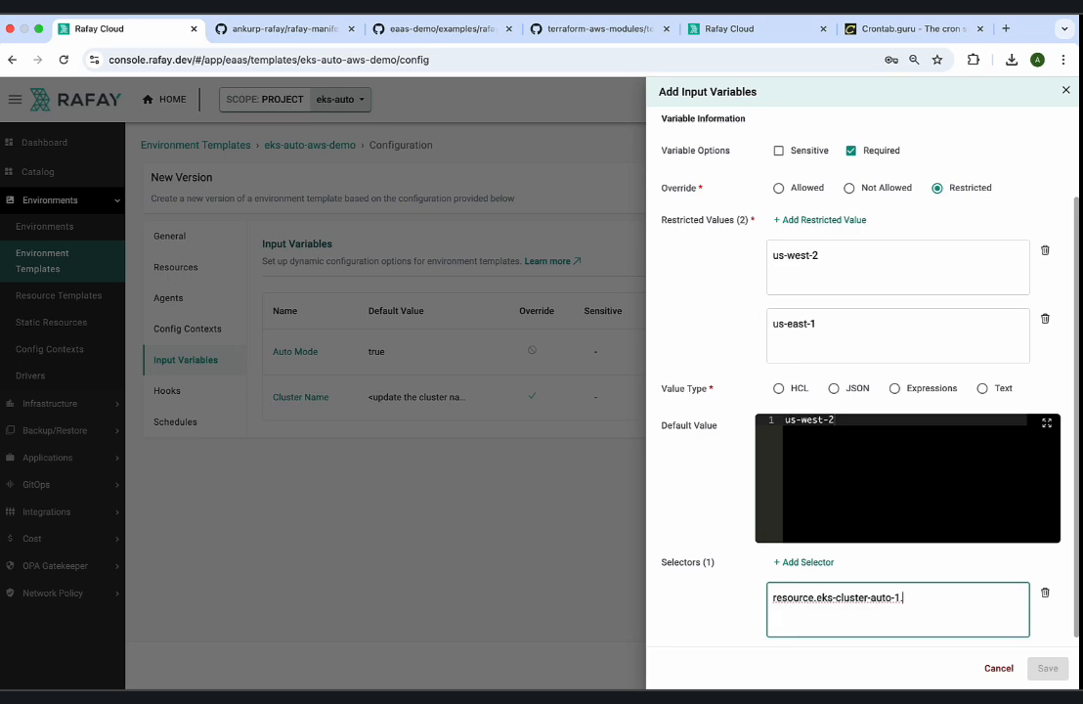
Complete the selector as resource.eks-cluster-auto-1.region, taking the variable name from the eks-auto-mode example's variables.tf on GitHub.
text(.region)
click(454, 24)
click(347, 176)
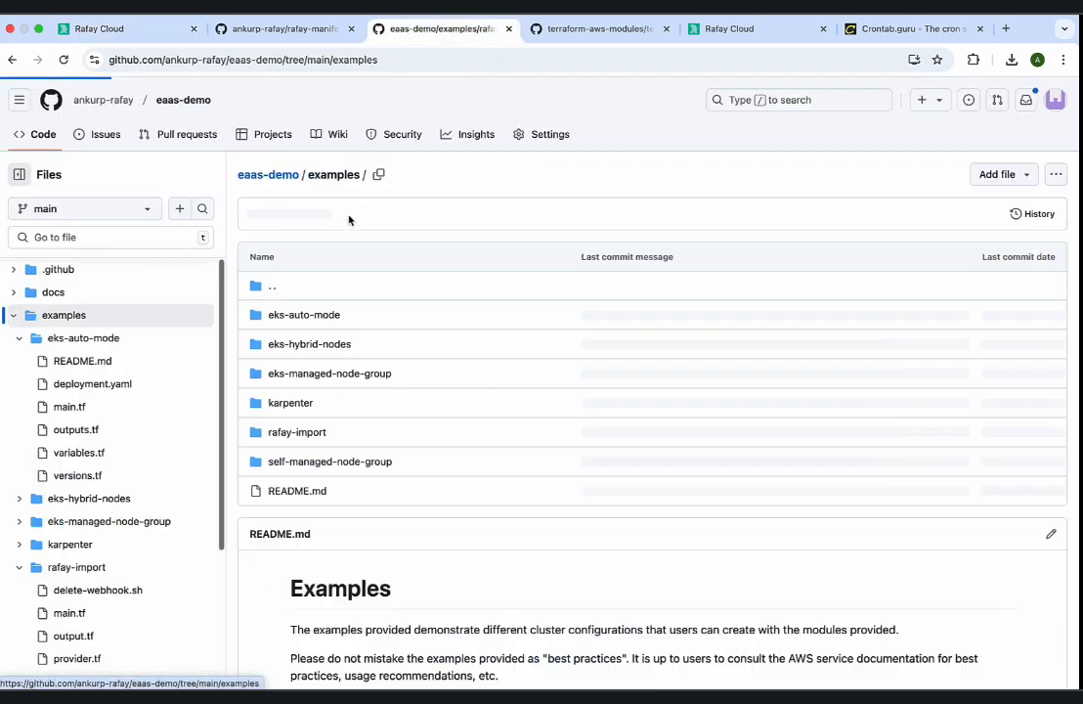
click(302, 314)
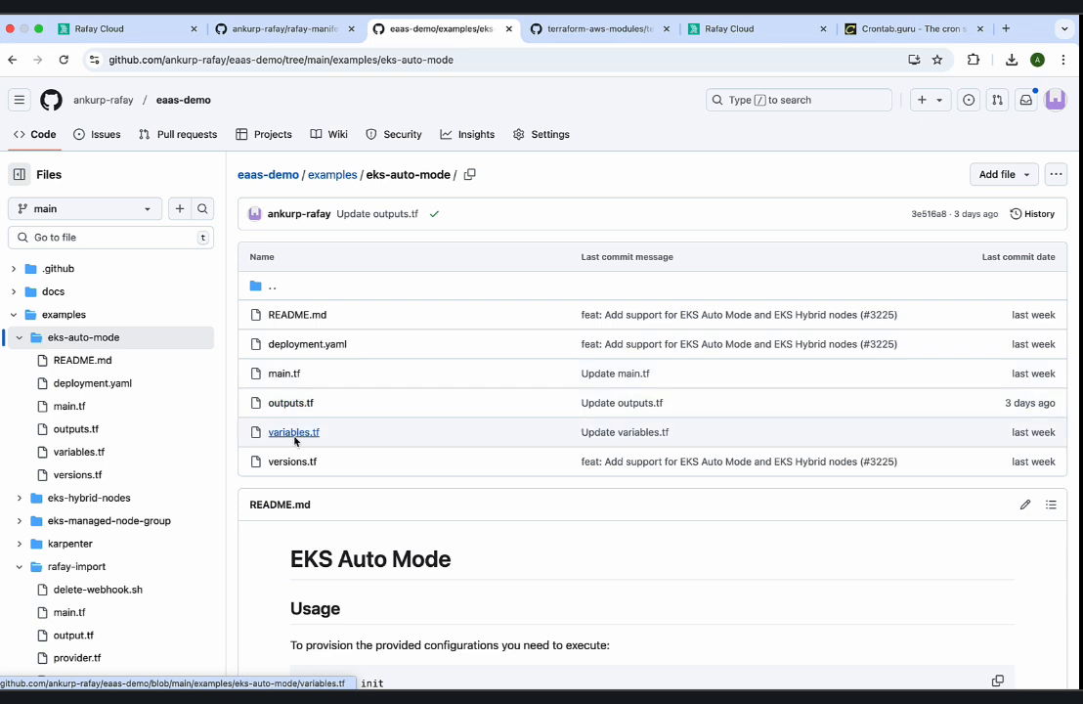
click(294, 433)
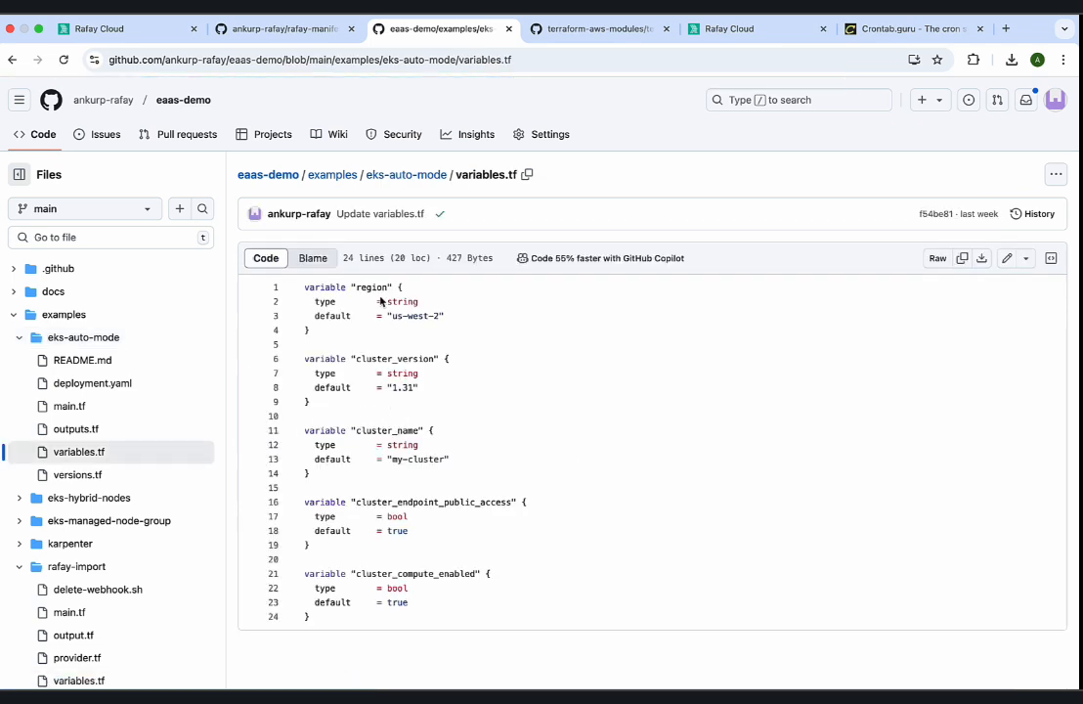
double_click(374, 291)
click(152, 35)
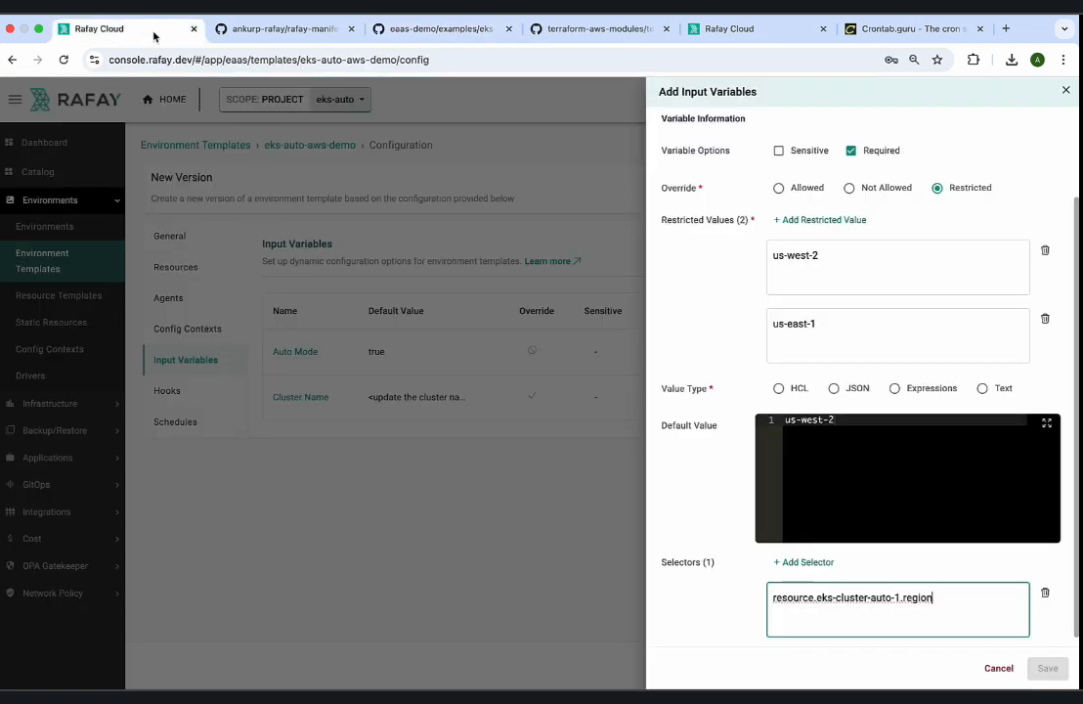
Add a second empty selector to the Region variable and remove the surplus one.
click(822, 565)
click(822, 564)
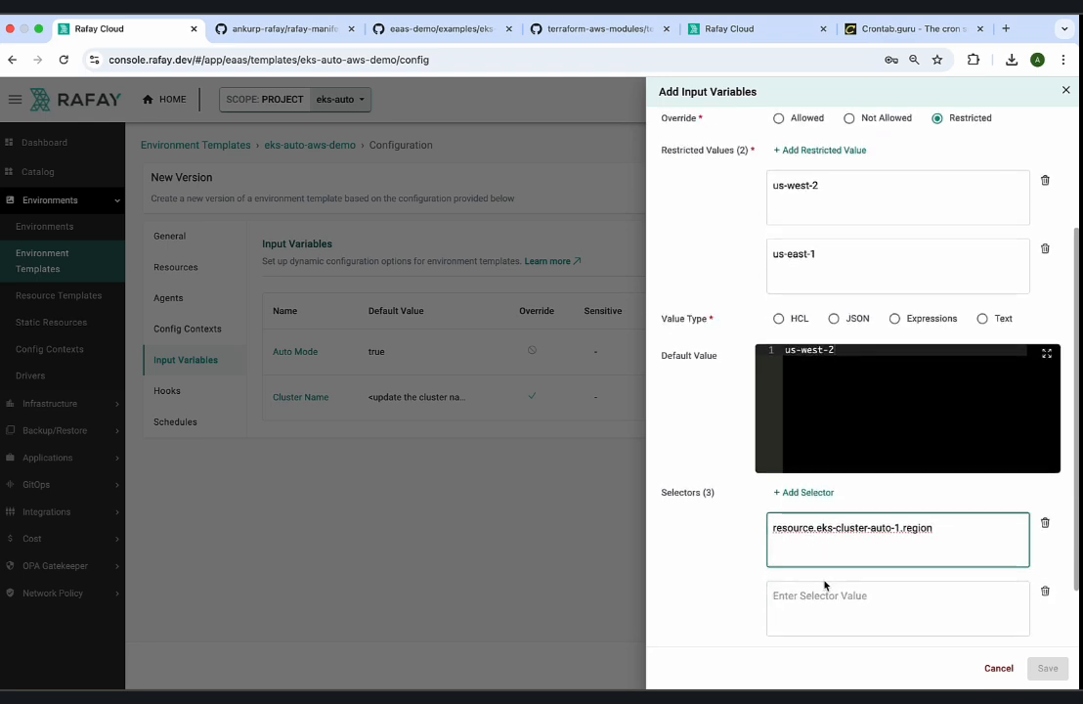
scroll(824, 585, down, 1)
click(1044, 595)
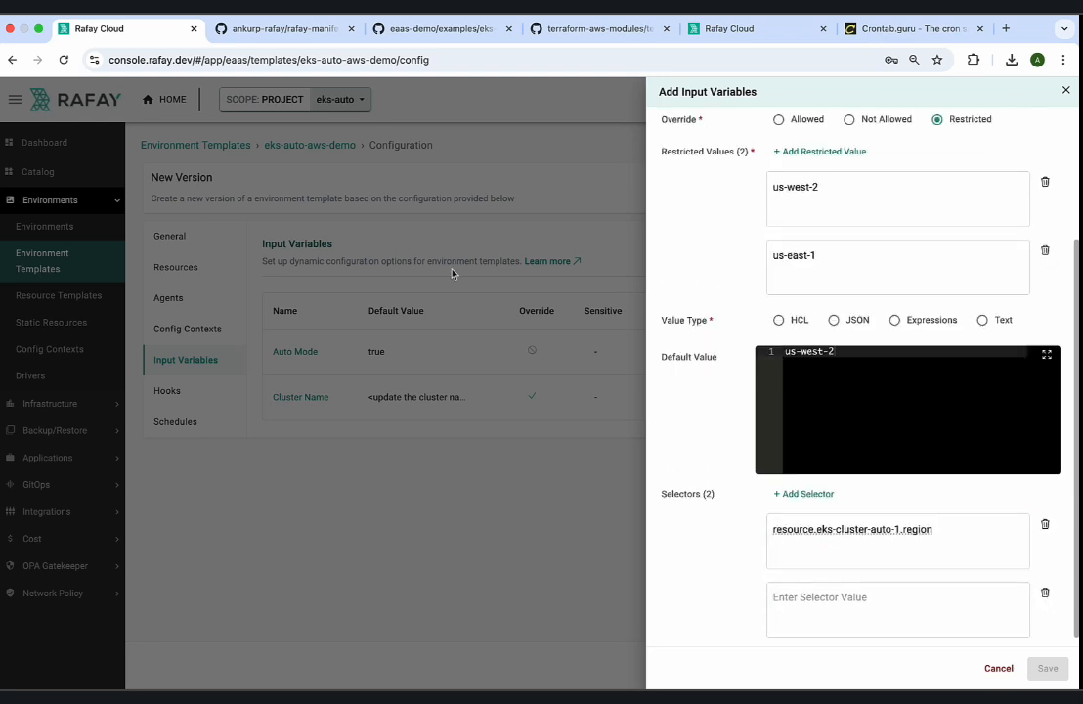
Open the rafay-import example's variables.tf in the eaas-demo repository on GitHub and copy the variable name region.
click(415, 29)
click(338, 178)
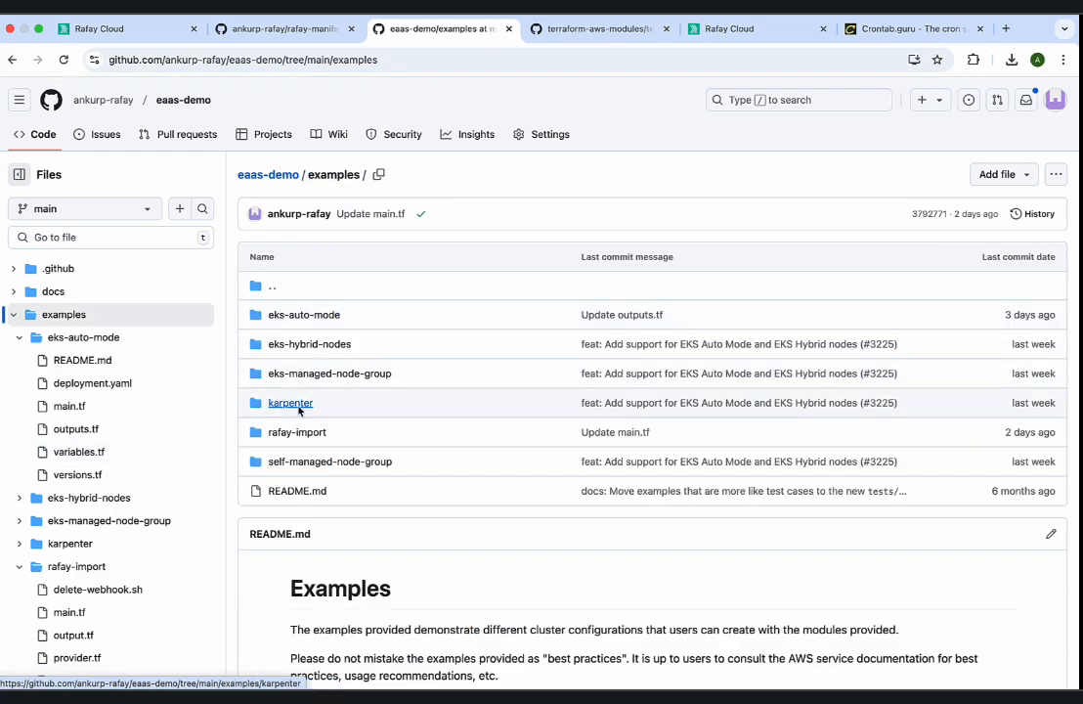
click(293, 434)
click(293, 433)
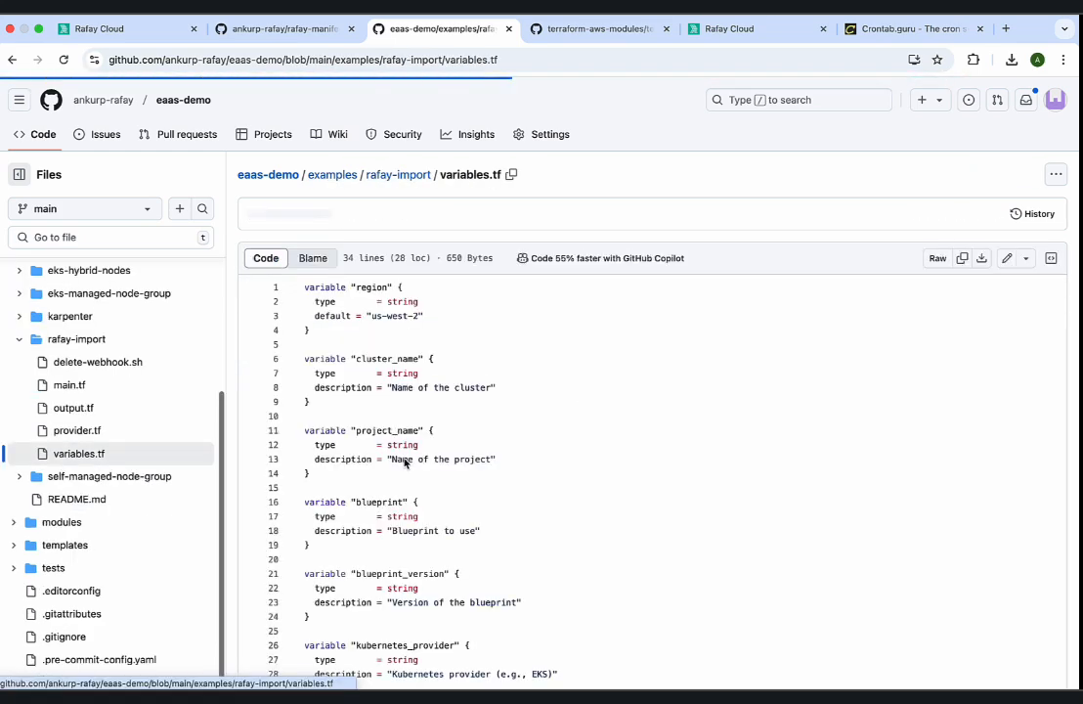
scroll(405, 460, down, 1)
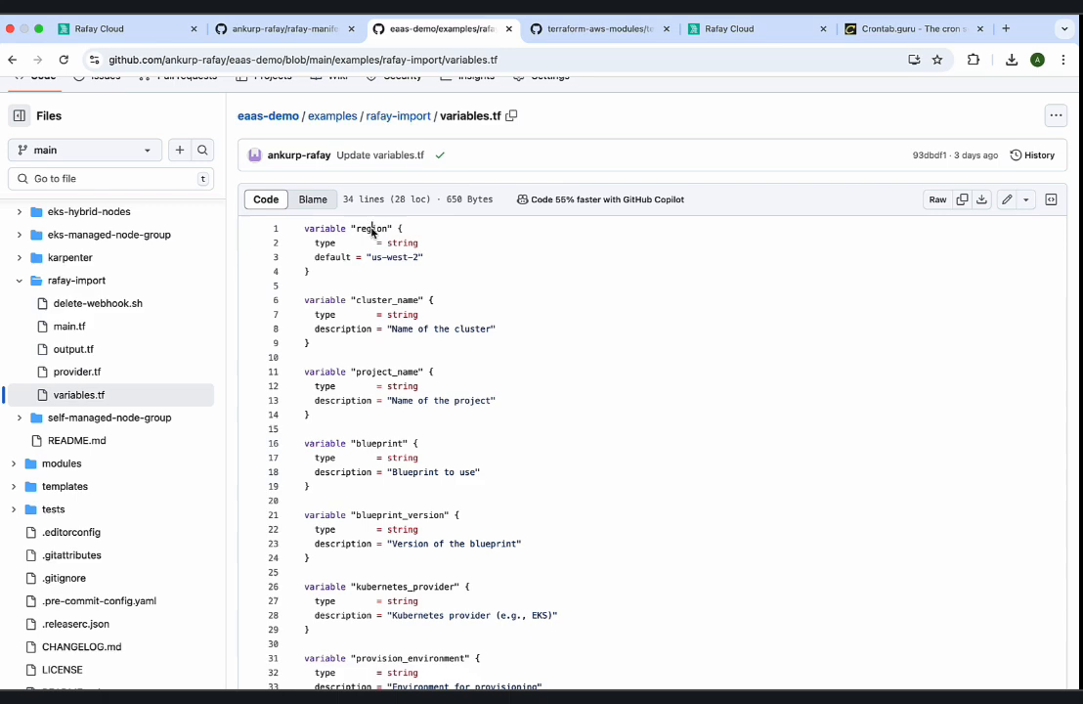
double_click(371, 229)
click(150, 30)
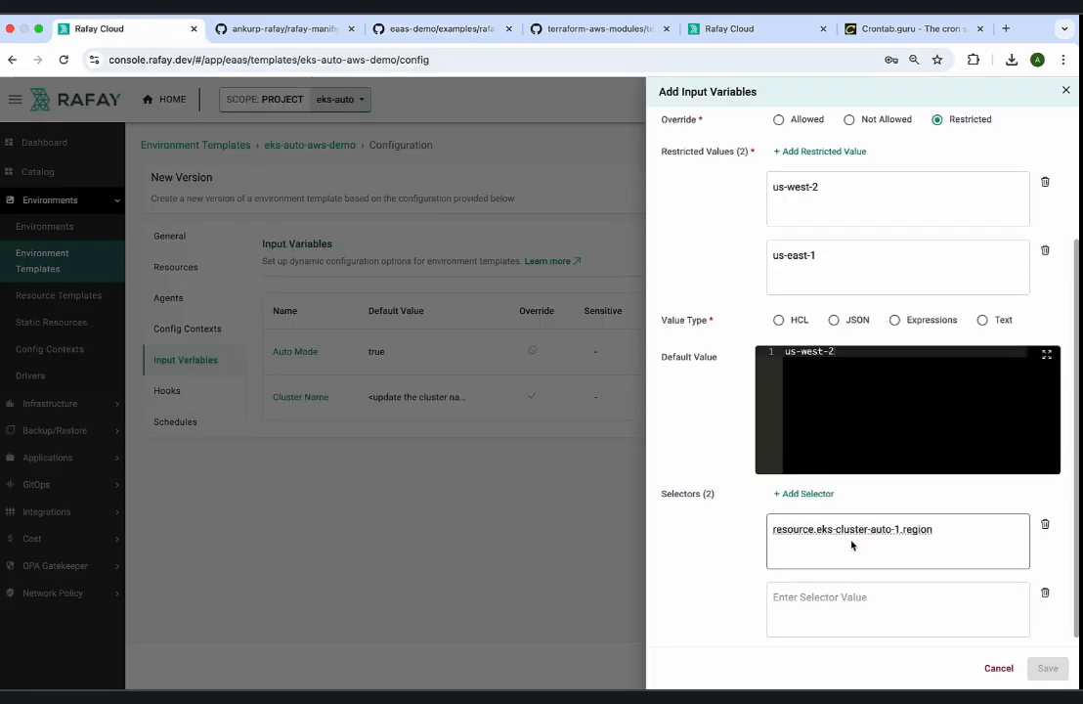
Fill the second selector with resource.import-cluster-rafay.region, copying the import template's name from the resource templates list.
click(837, 606)
text(resource.)
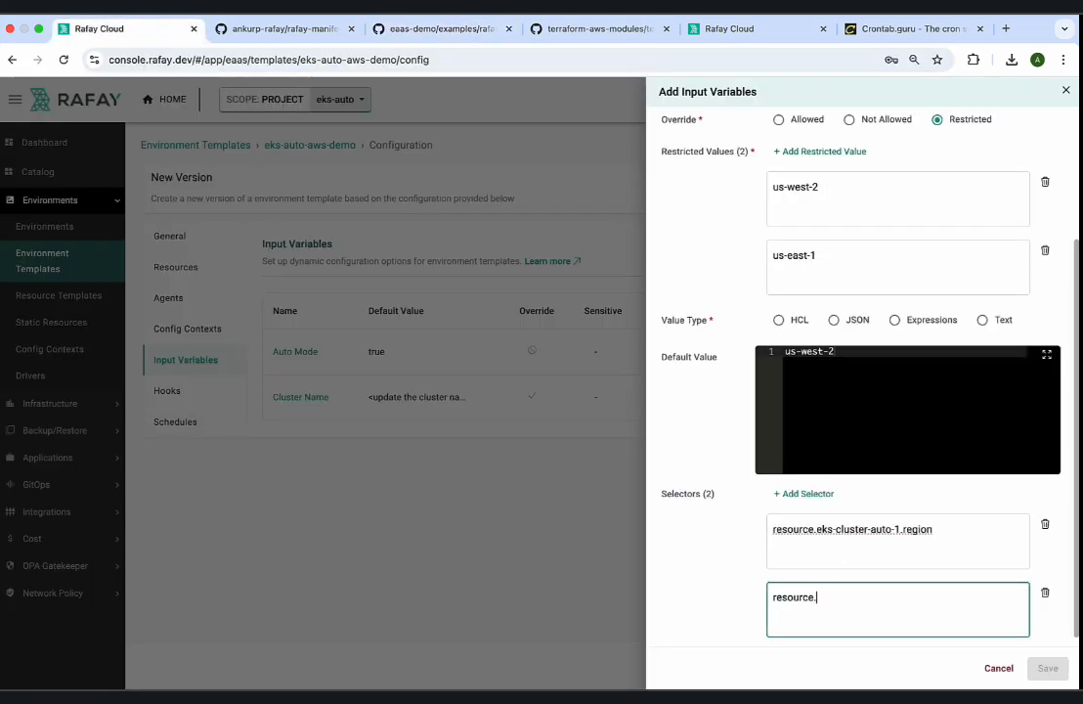
click(742, 23)
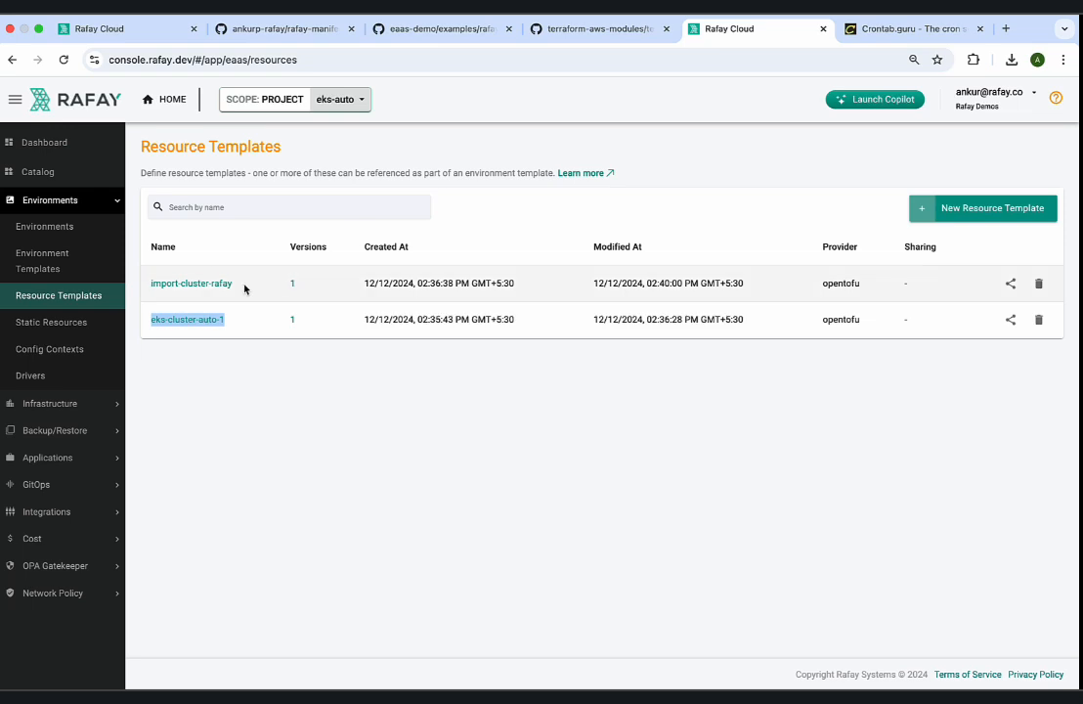
drag(240, 285, 145, 289)
key(super+c)
click(100, 28)
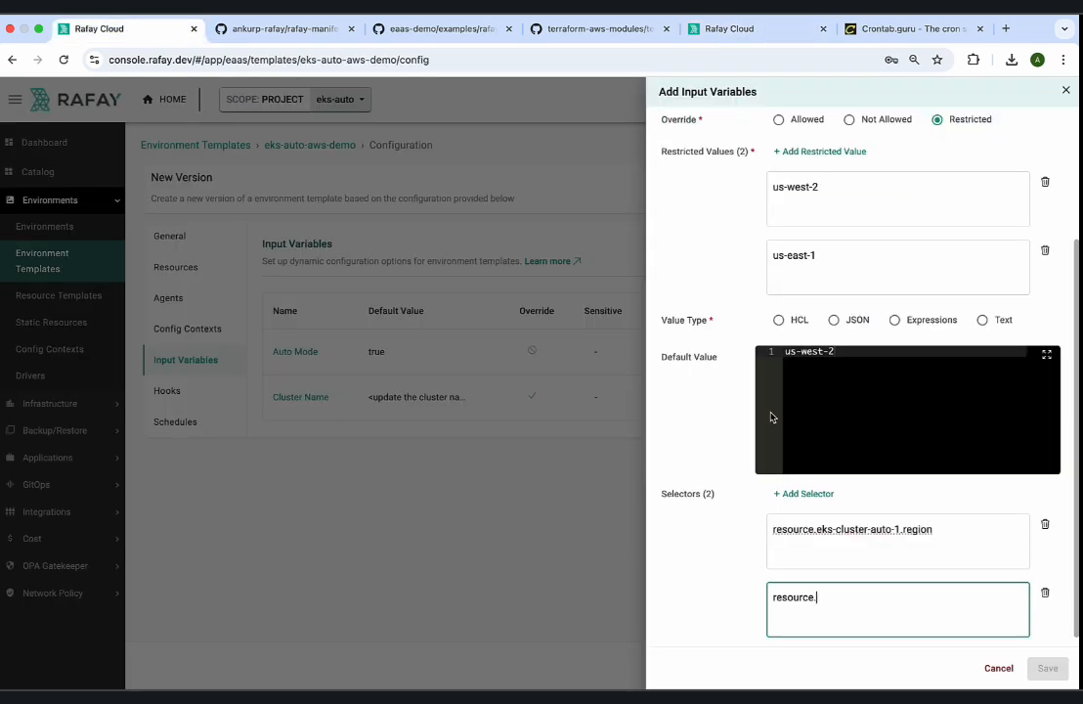
click(834, 601)
key(super+v)
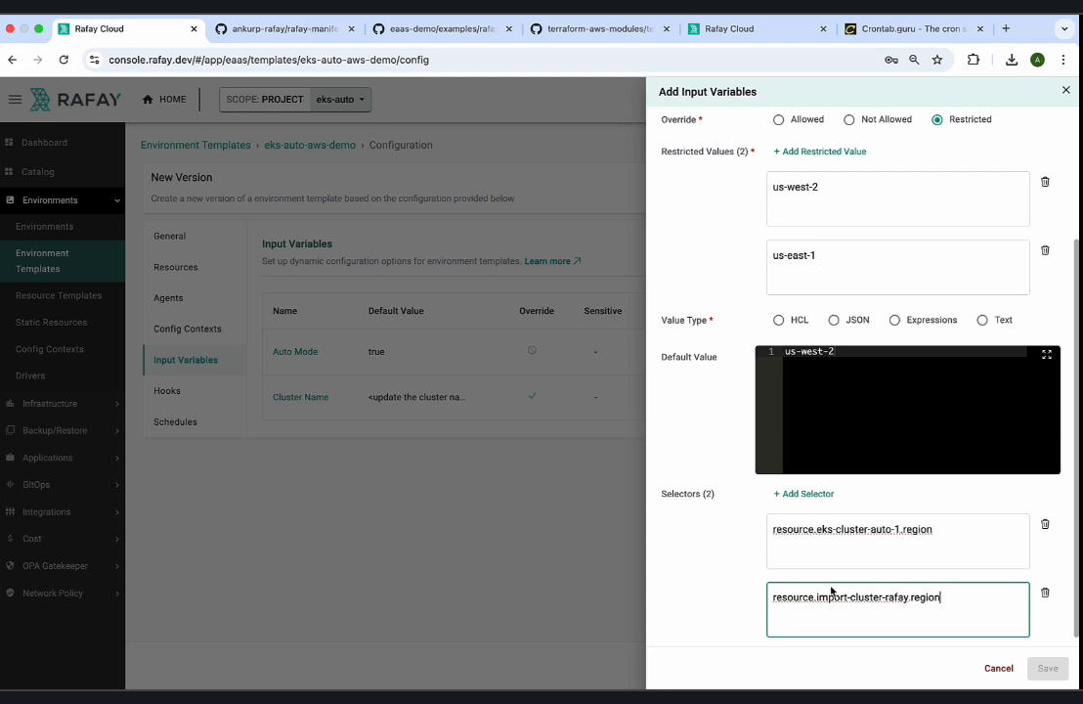
Set the Region variable's value type to Text, review its settings, and save the variable.
click(982, 321)
scroll(895, 328, up, 2)
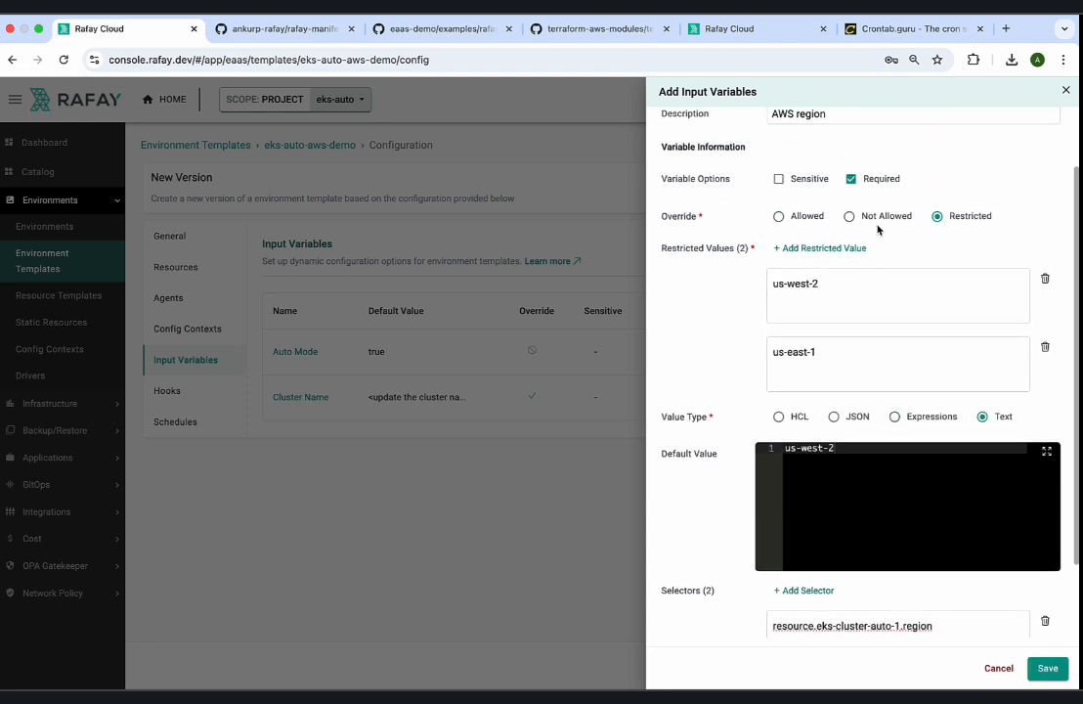
scroll(878, 230, up, 1)
scroll(1016, 567, down, 3)
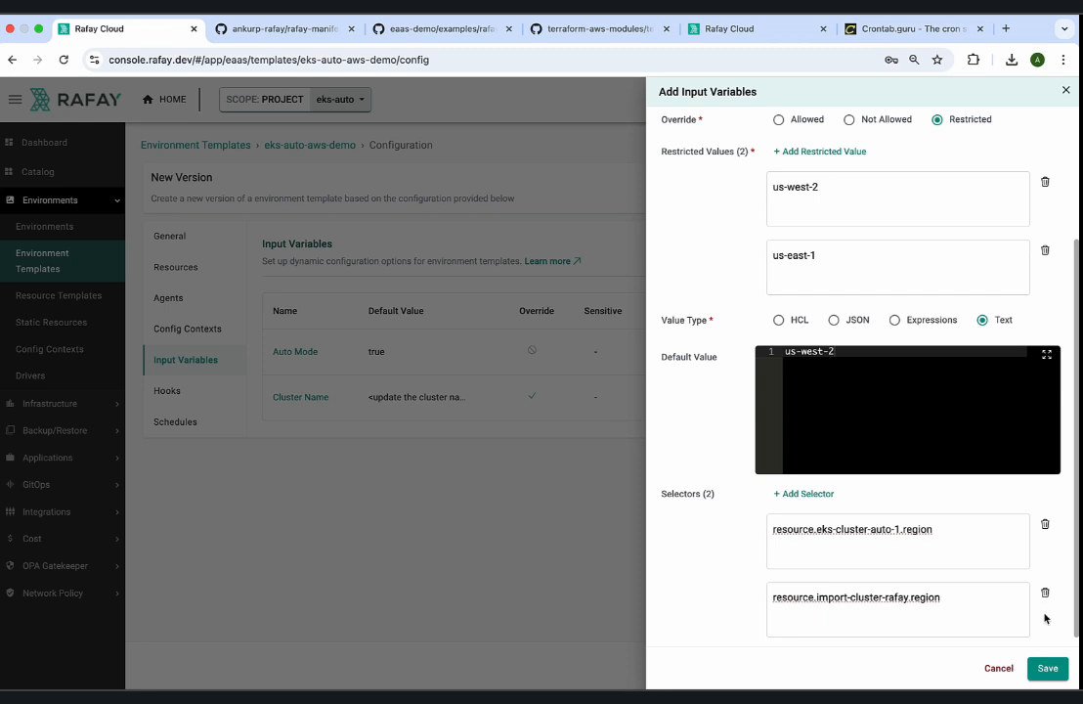
click(1044, 668)
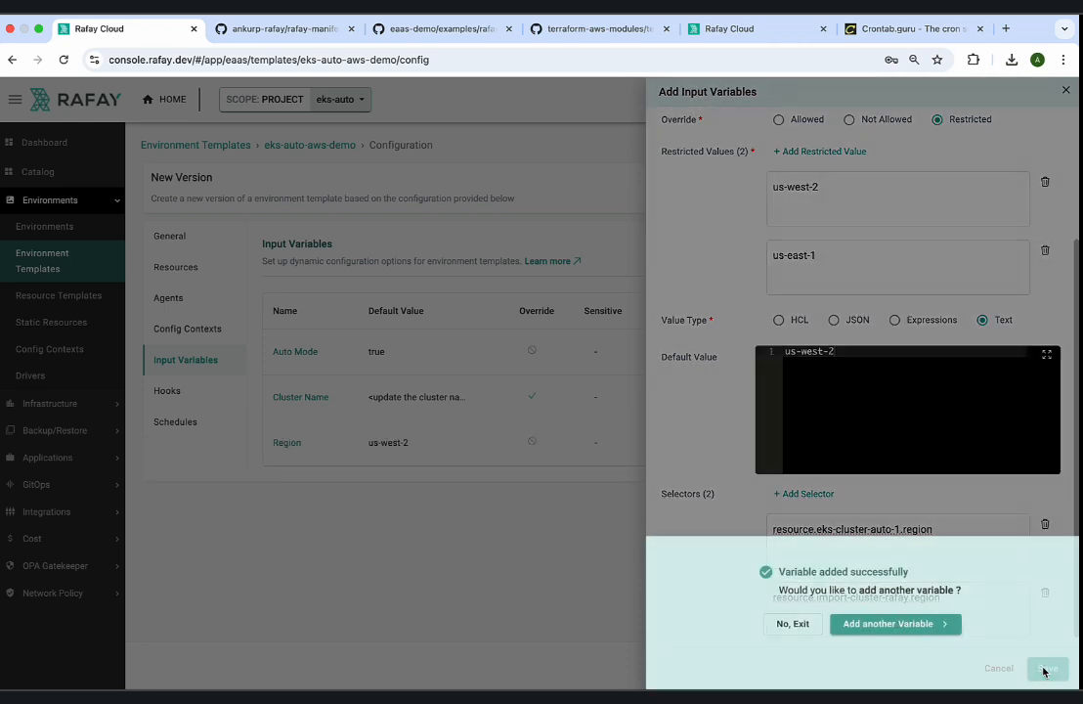
Start another input variable named Blueprint Name with the description "Select Blueprint for this cluster.".
click(876, 624)
click(832, 161)
text(Blueprint Name)
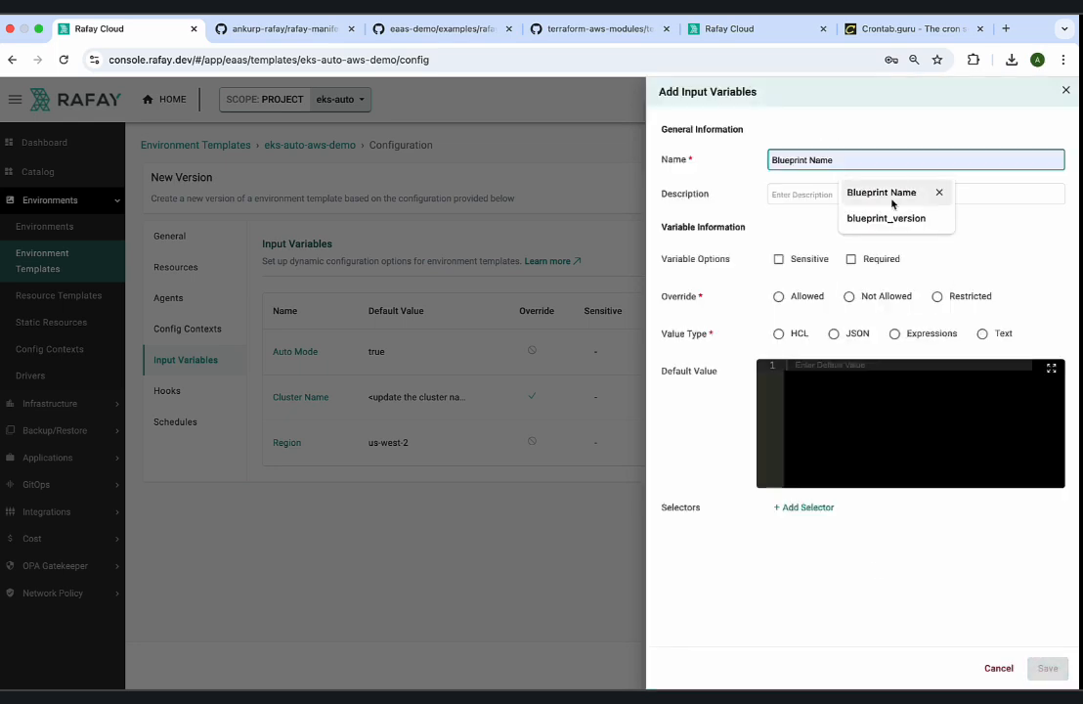
click(886, 194)
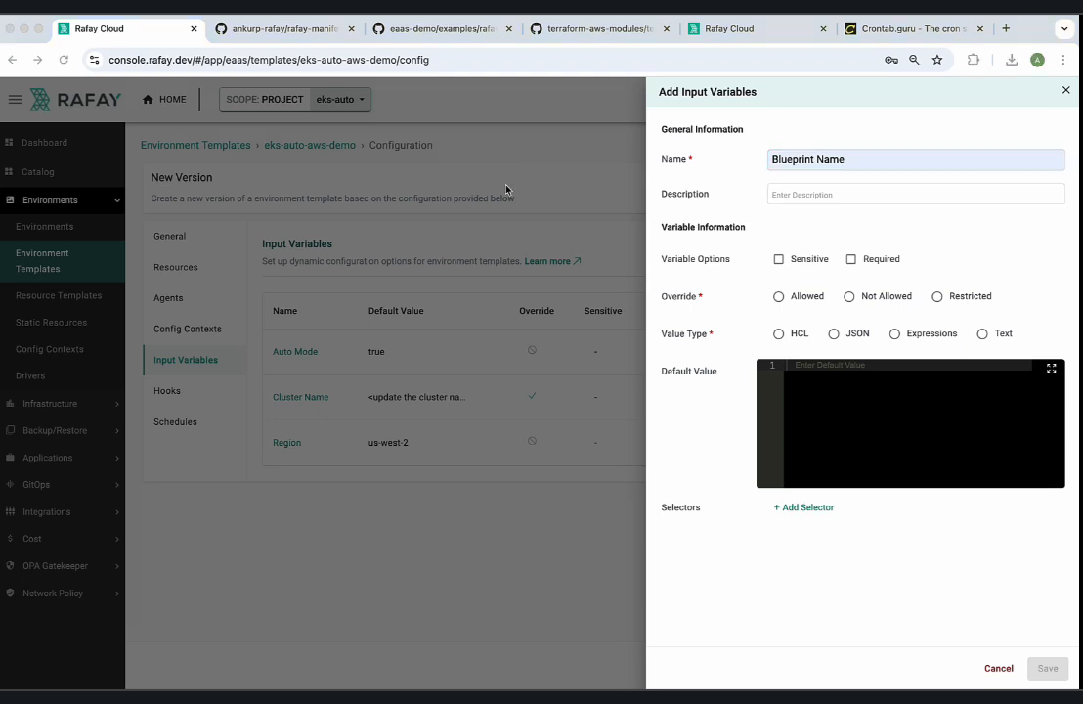
click(788, 193)
text(Select)
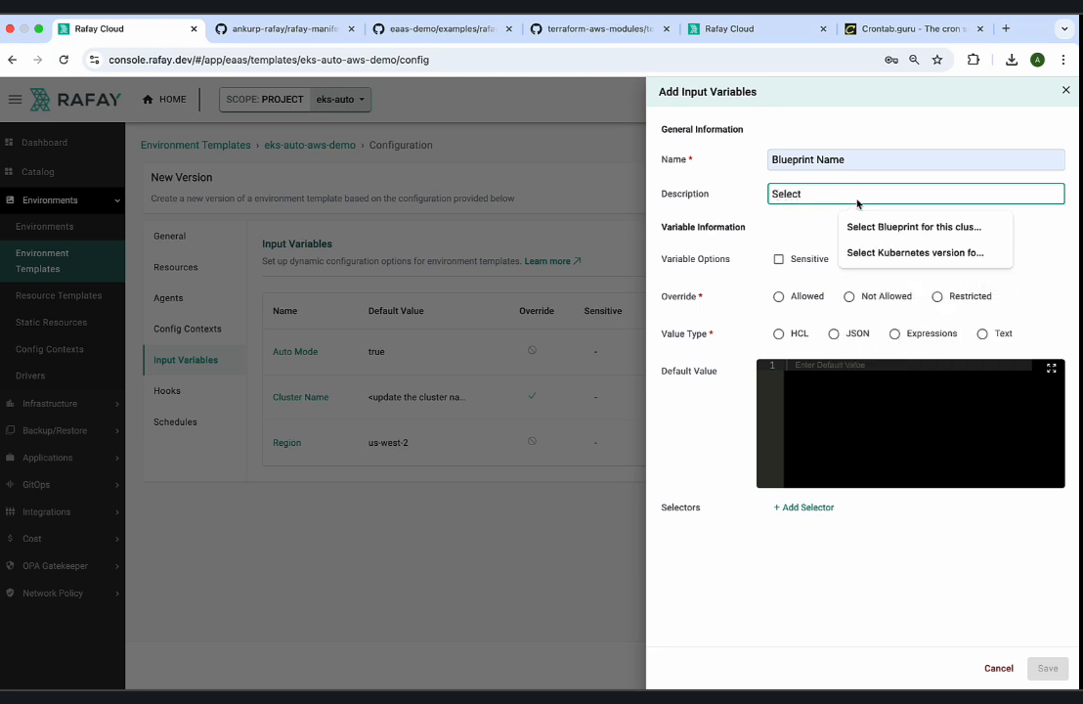
click(868, 227)
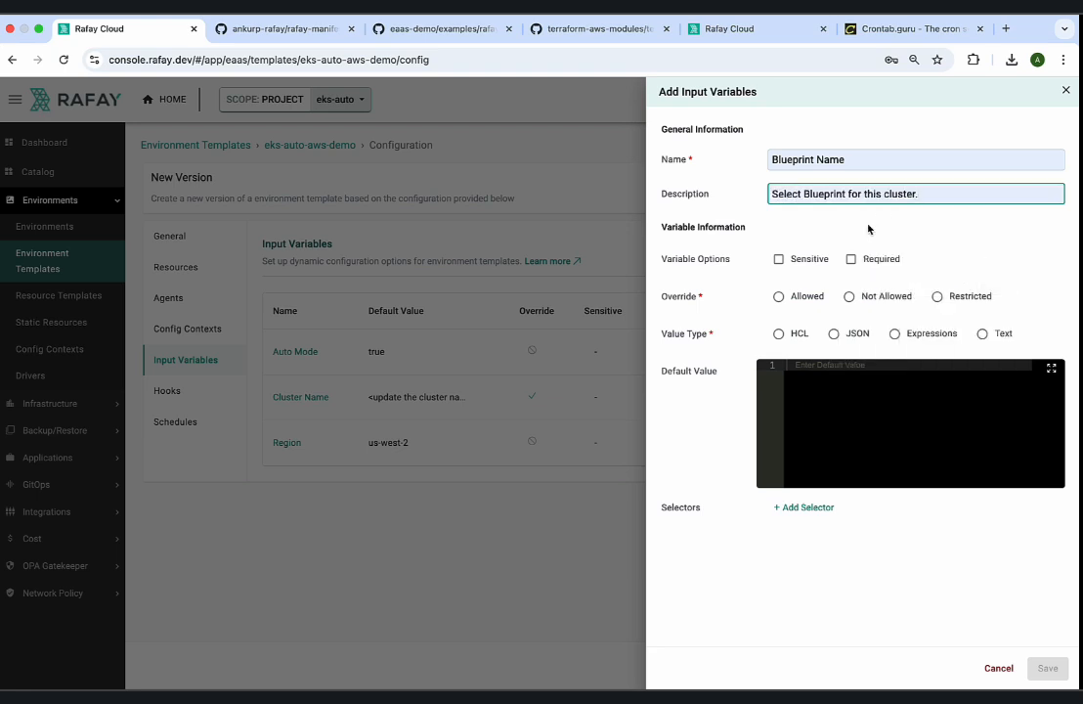
Make the Blueprint Name variable required and restrict its override to the values minimal and default.
click(851, 259)
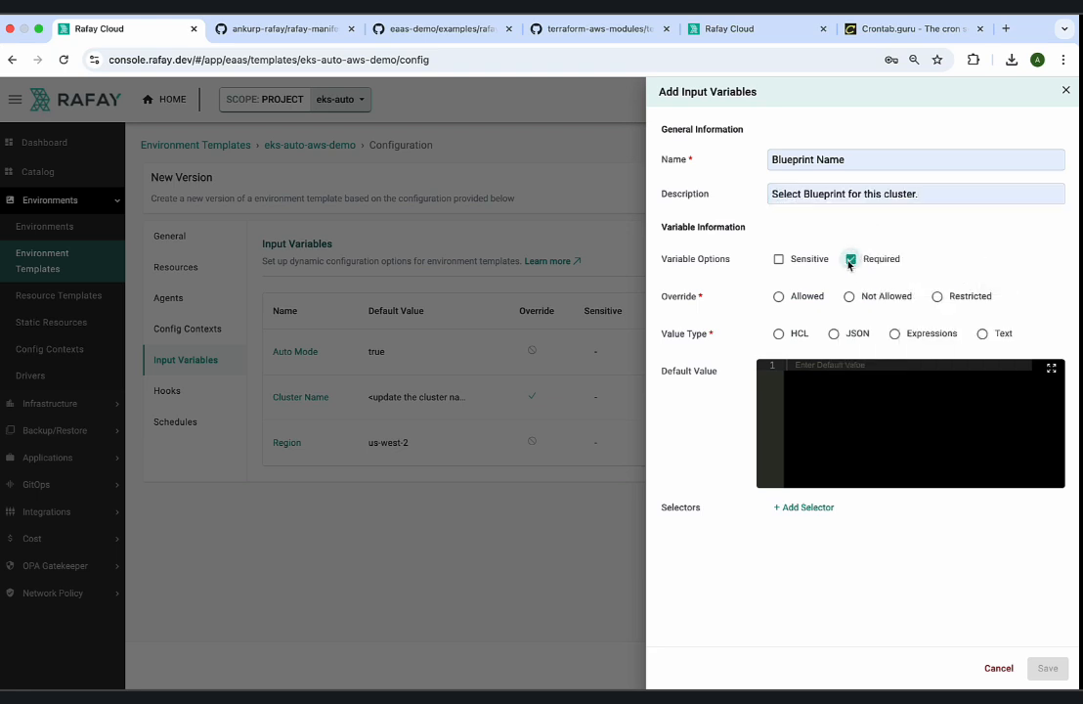
click(936, 296)
click(846, 328)
click(829, 392)
text(minimal)
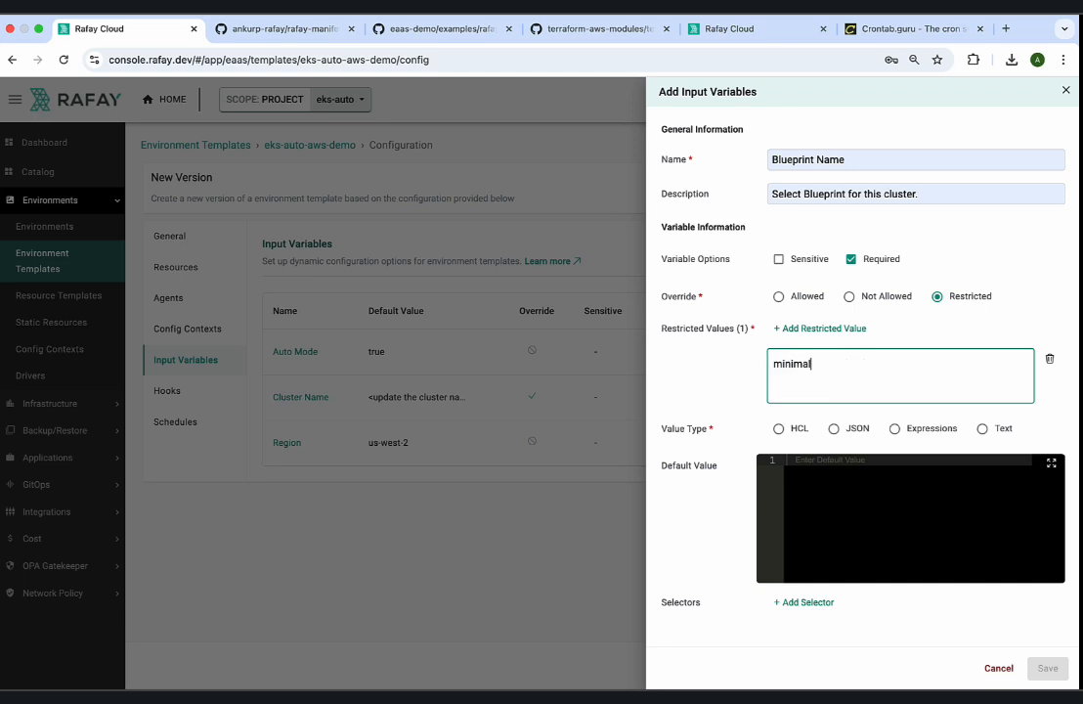
click(820, 329)
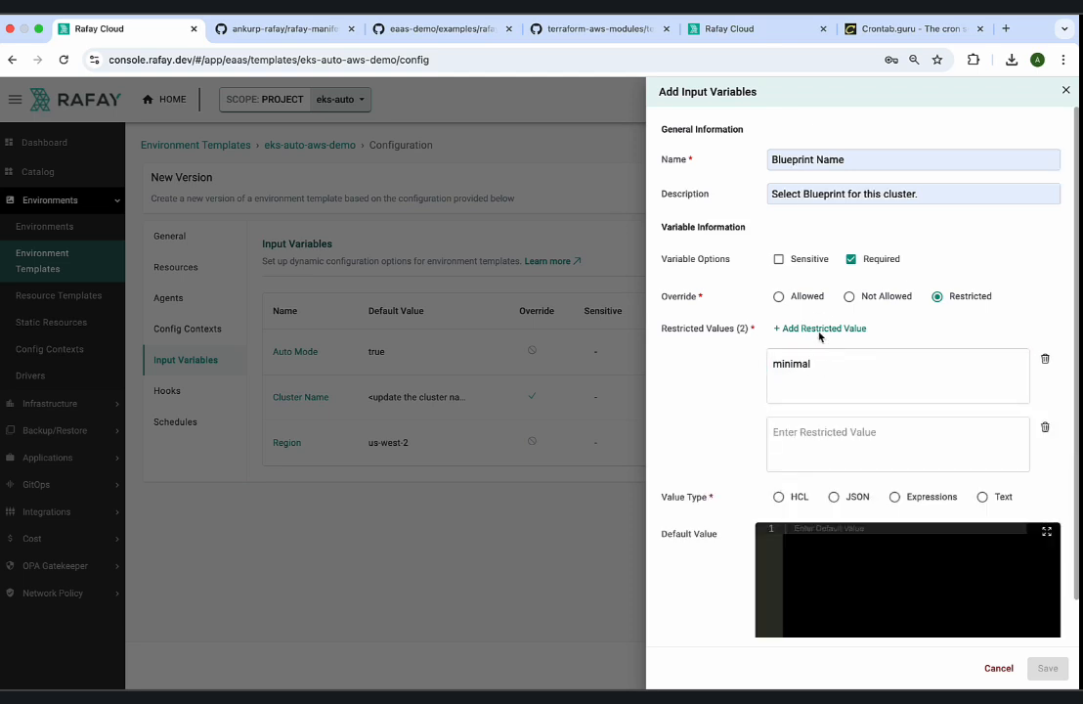
click(807, 445)
text(default)
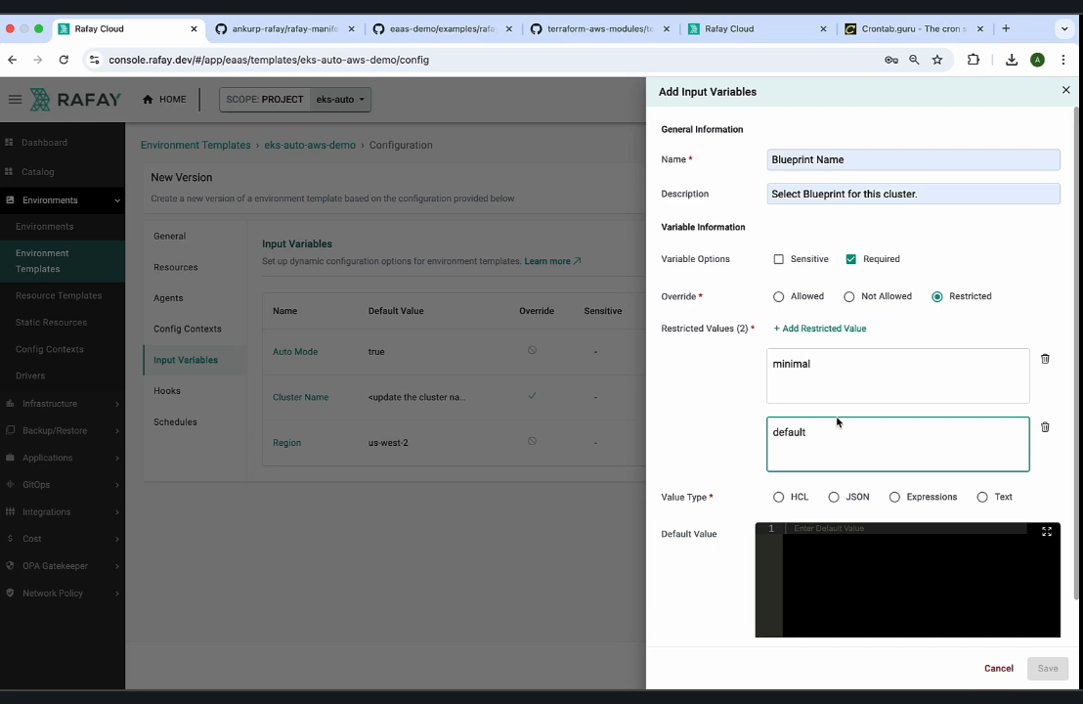
Set the Blueprint Name variable's value type to Text and its default value to minimal.
scroll(837, 422, down, 1)
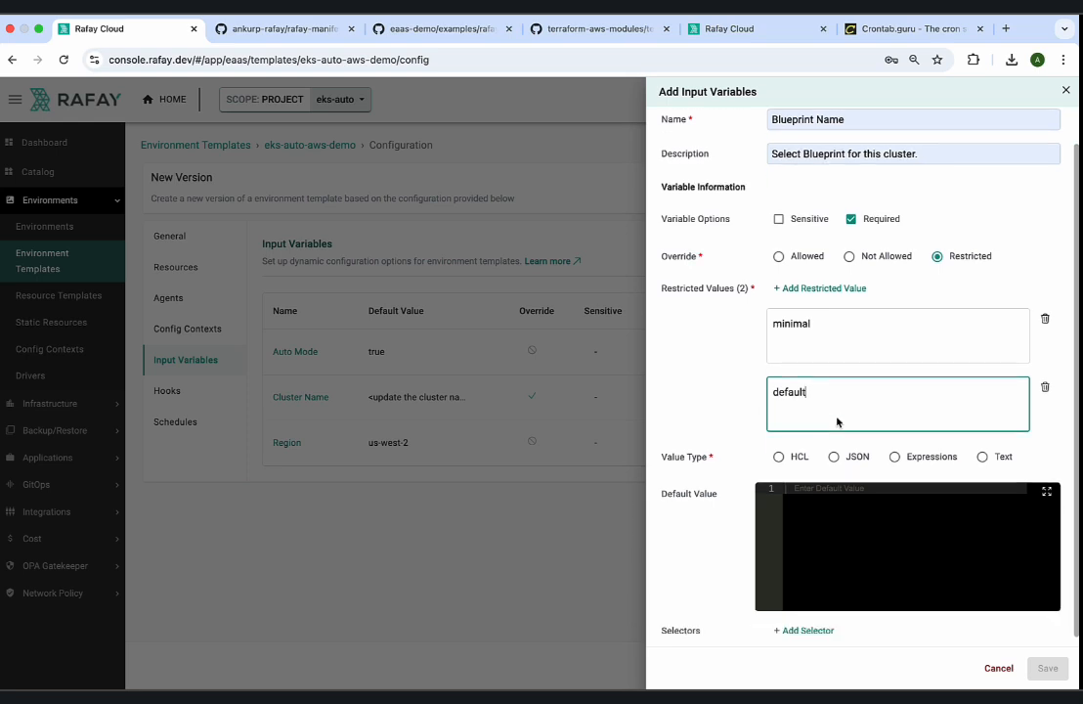
click(814, 544)
text(minimal)
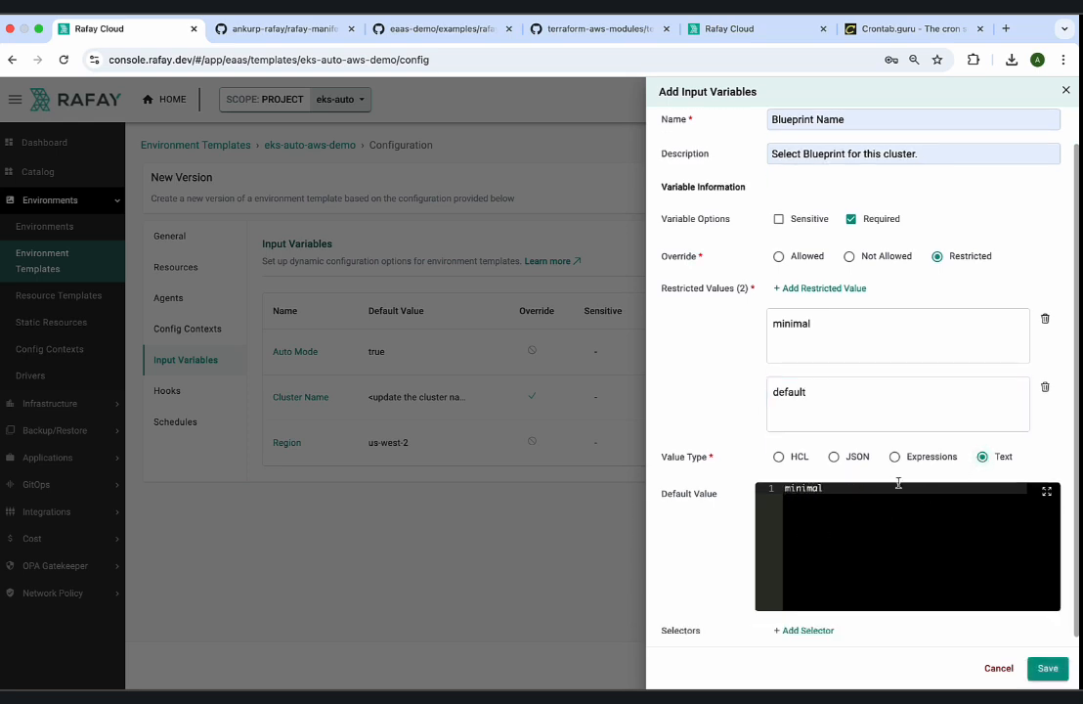
Add a selector and enter resource.import-cluster-rafay, copying the template name from the import resource template's Versions page.
click(814, 630)
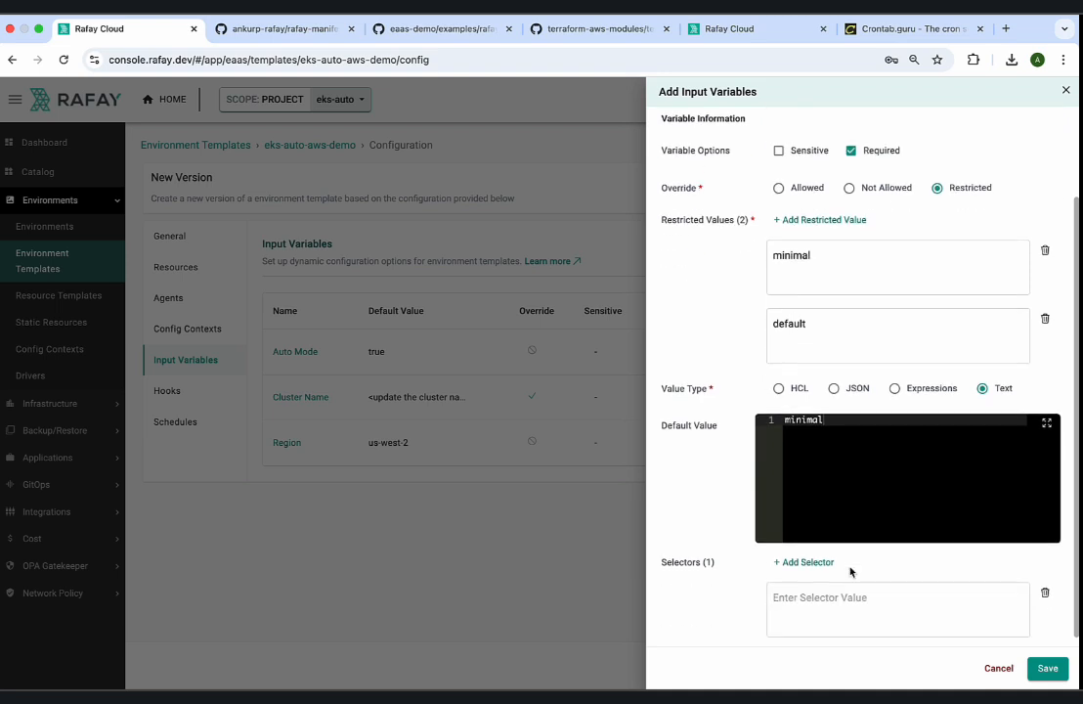
scroll(834, 595, down, 2)
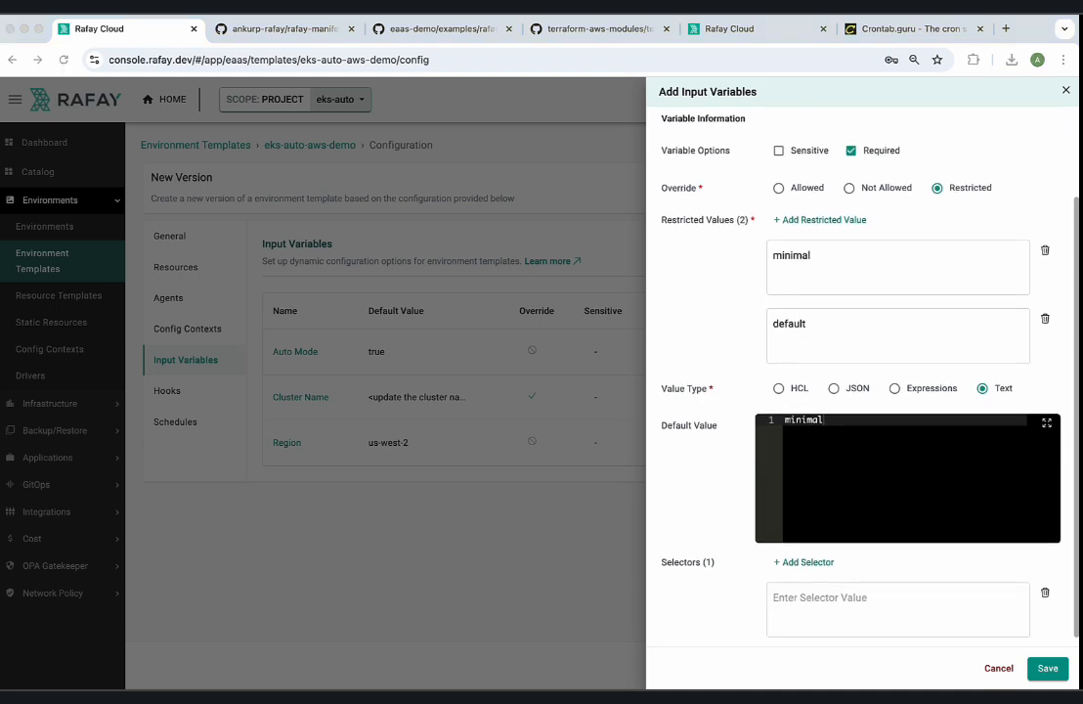
click(844, 601)
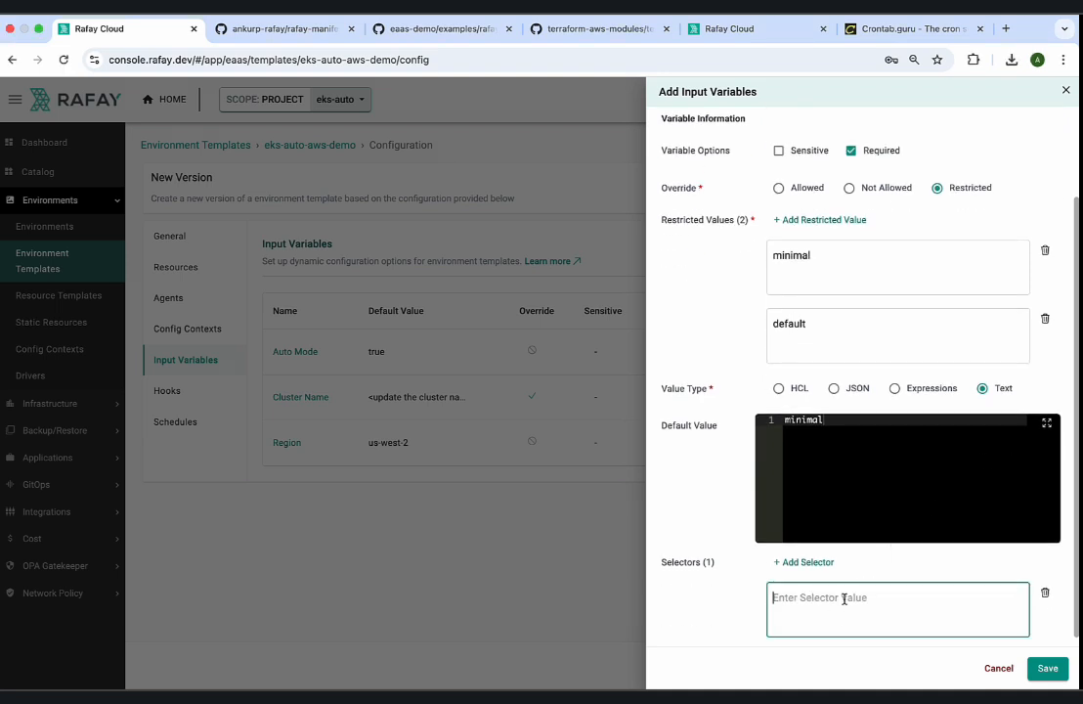
text(resource.)
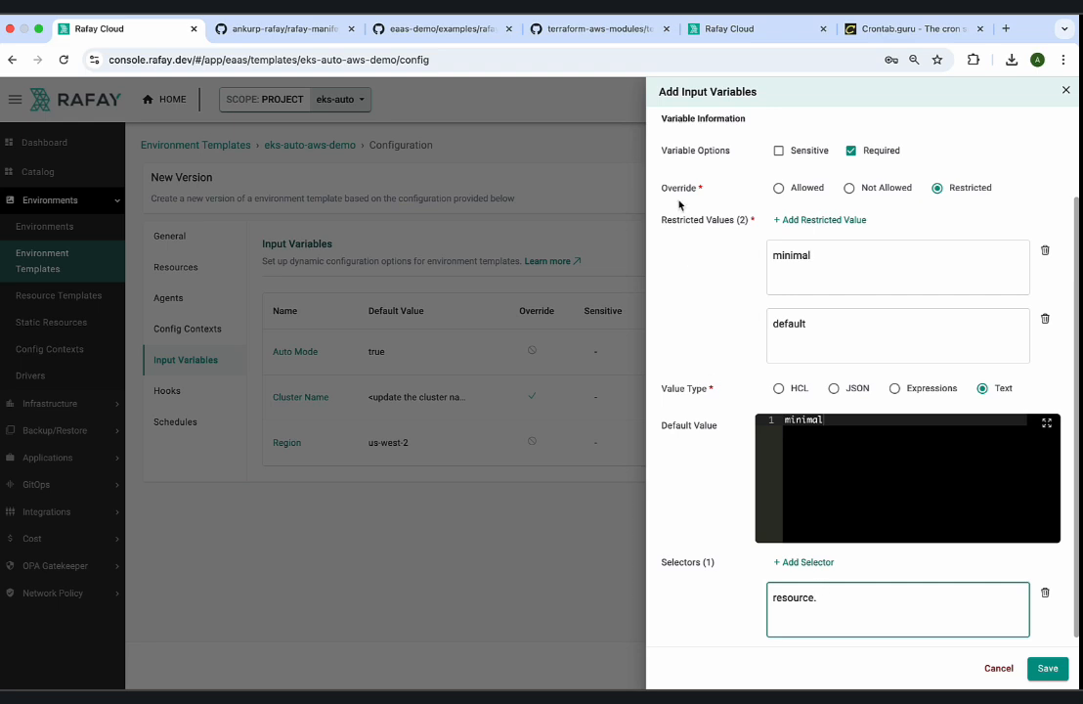
click(732, 29)
click(241, 278)
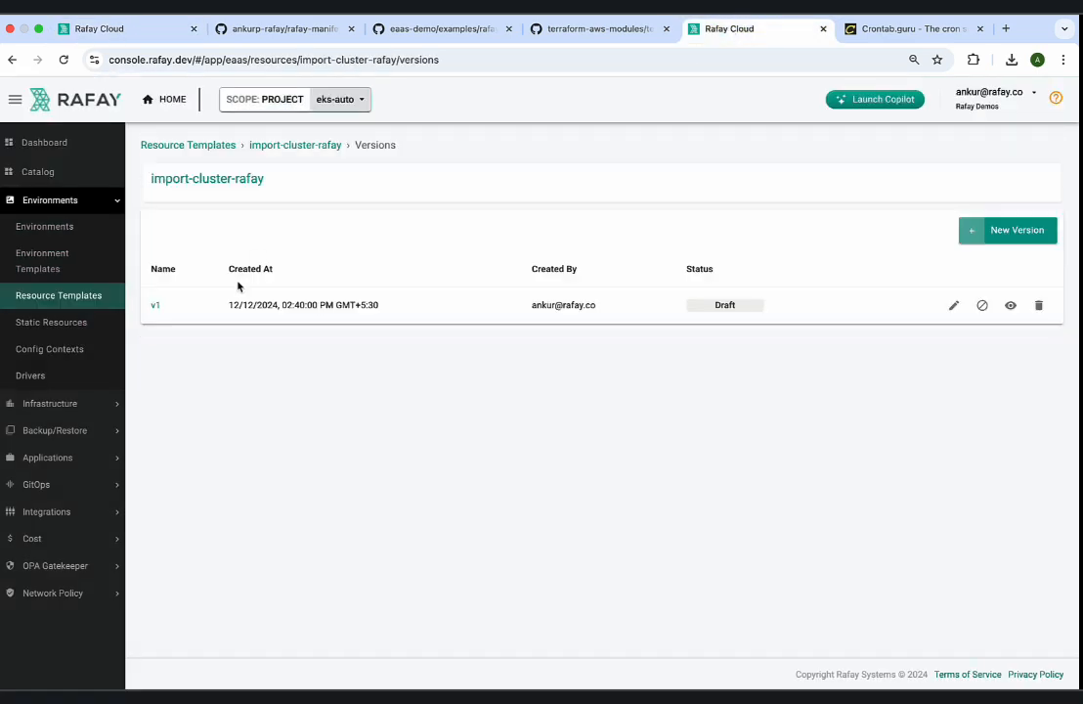
drag(269, 179, 150, 179)
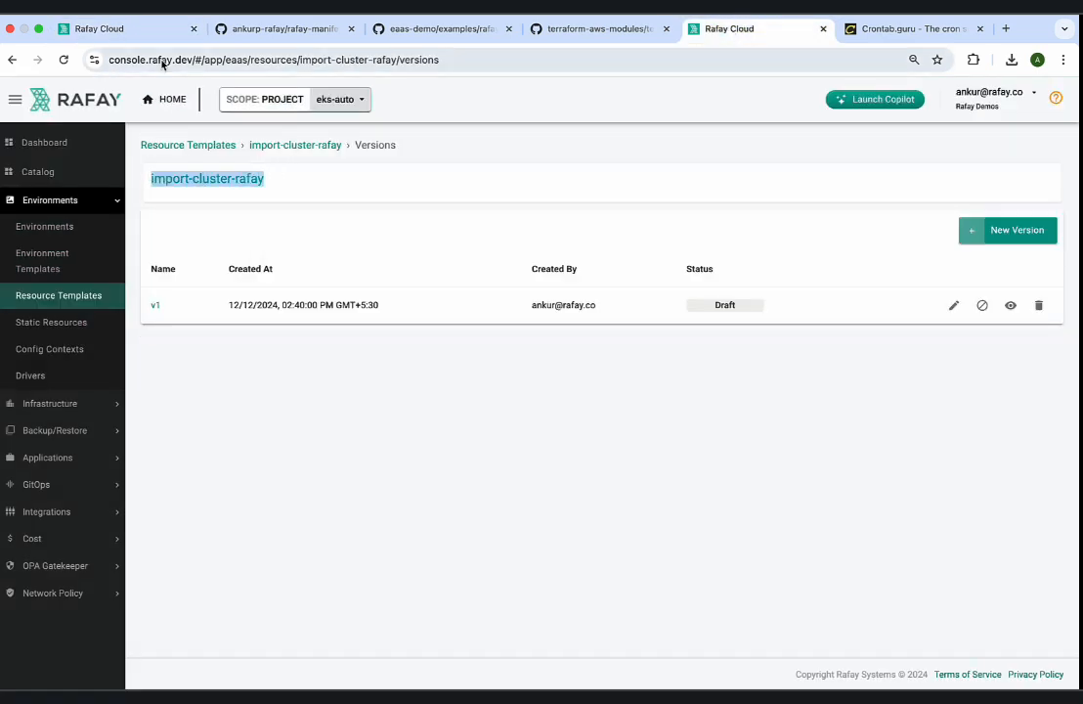
key(ctrl+c)
click(99, 28)
key(ctrl+v)
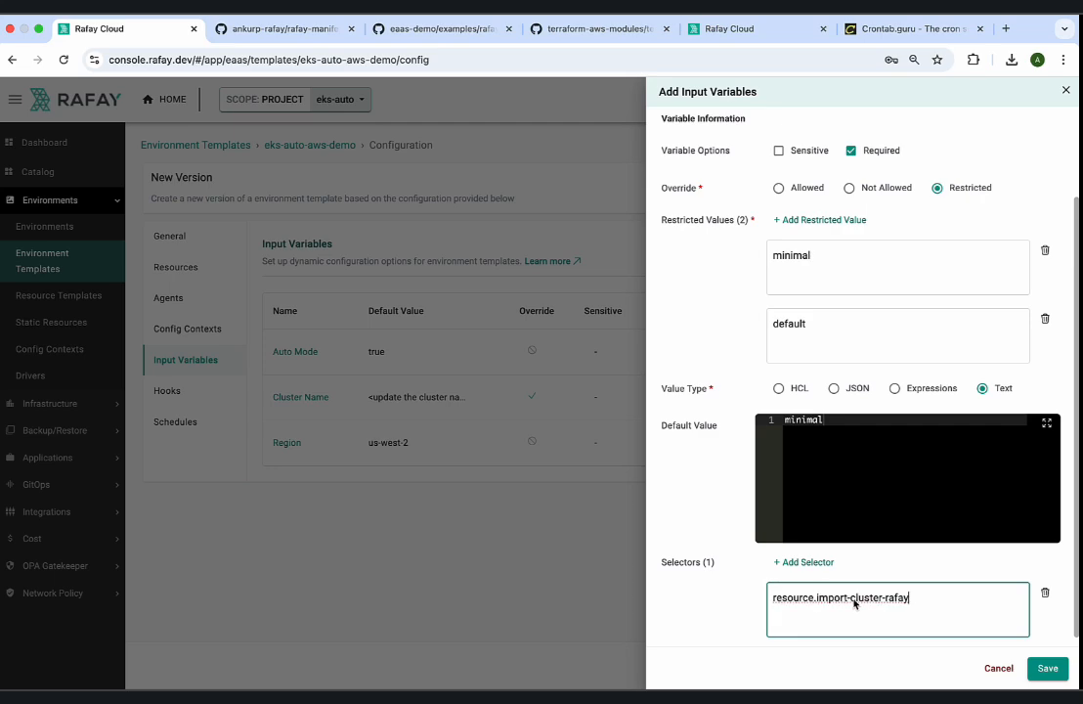
Complete the selector as resource.import-cluster-rafay.blueprint, copying the variable name blueprint from the rafay-import variables.tf on GitHub.
text(.)
click(439, 28)
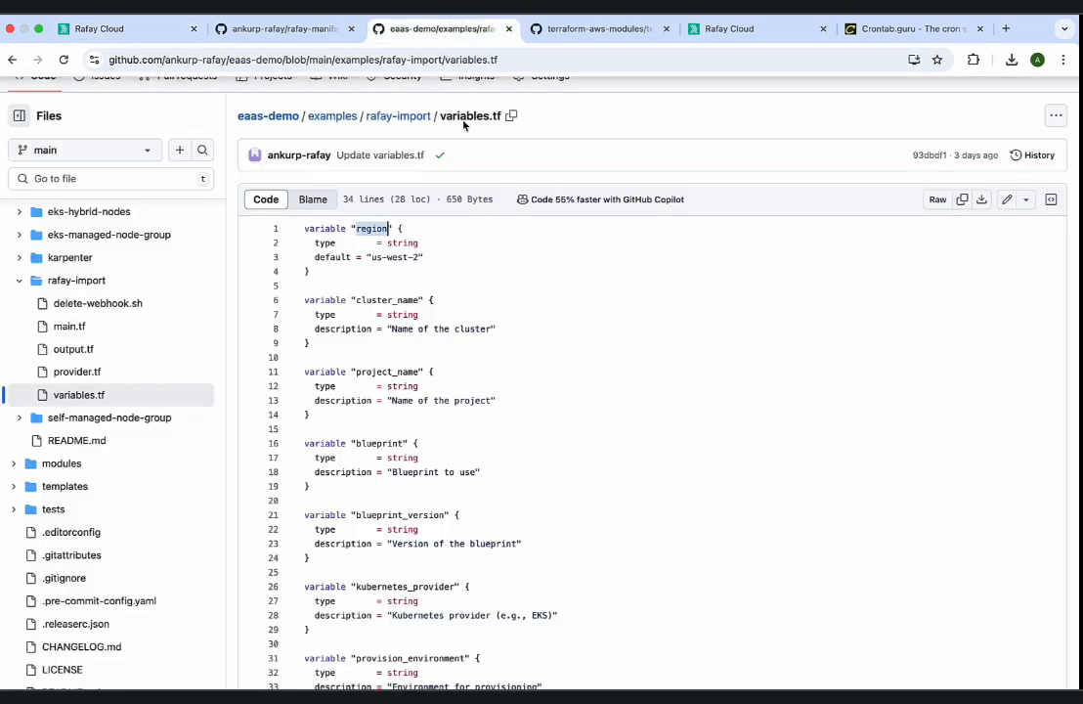
scroll(430, 333, down, 1)
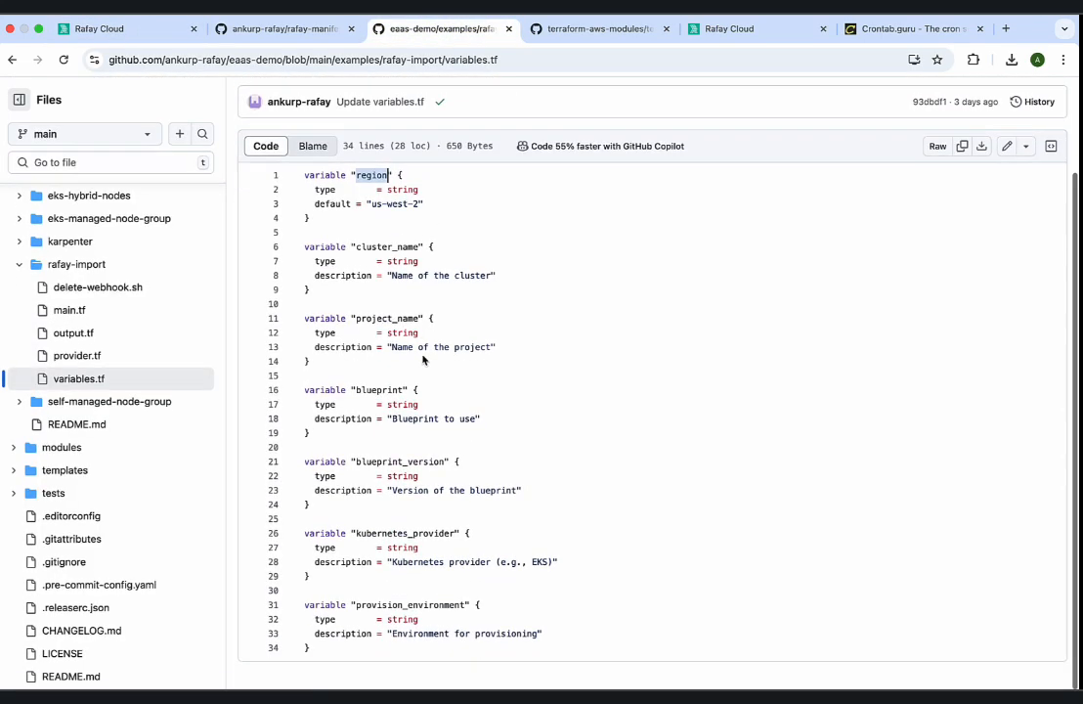
double_click(380, 391)
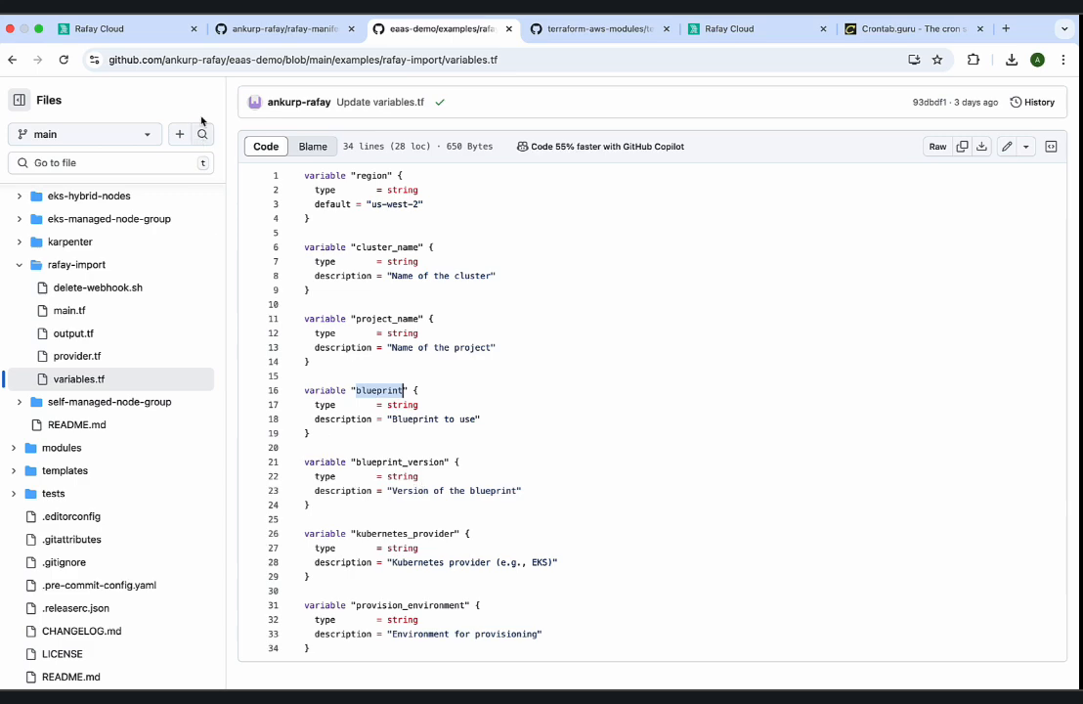
click(167, 30)
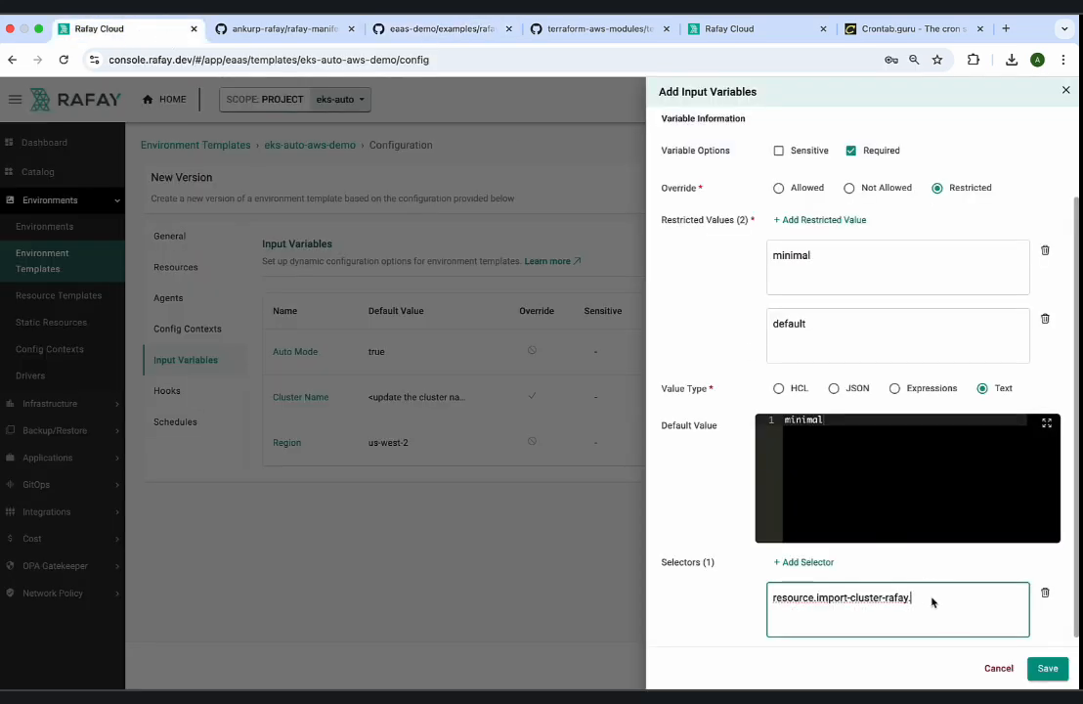
key(super+v)
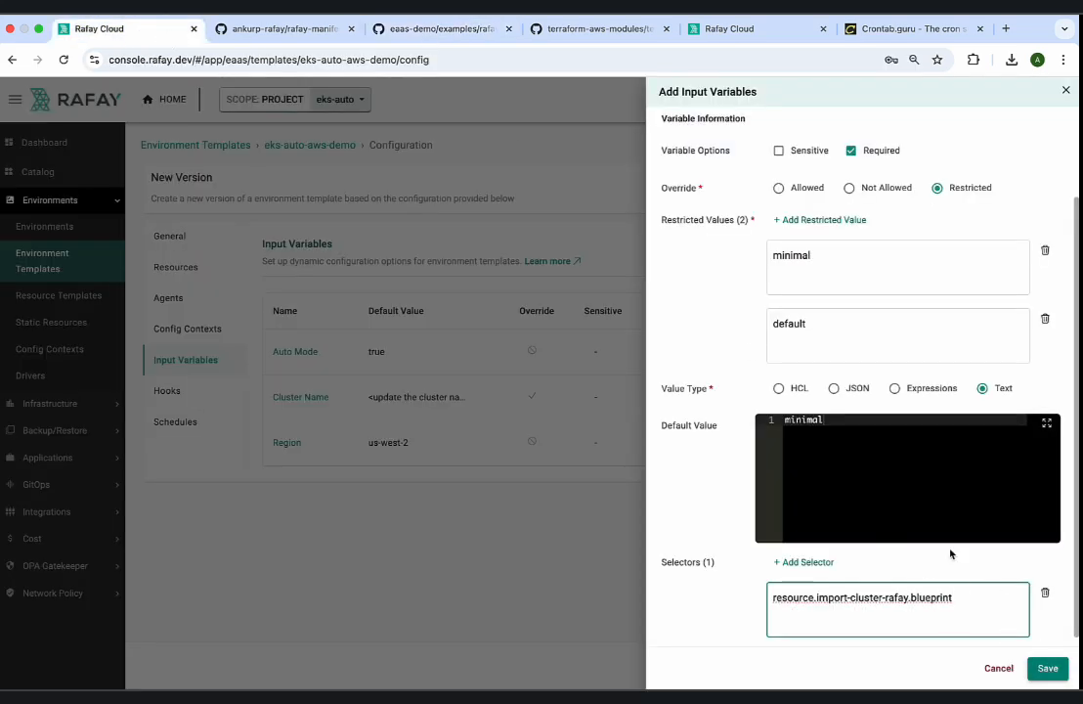
Review and save the Blueprint Name variable, and exit without adding another variable.
scroll(949, 553, up, 3)
scroll(947, 549, down, 3)
click(1047, 667)
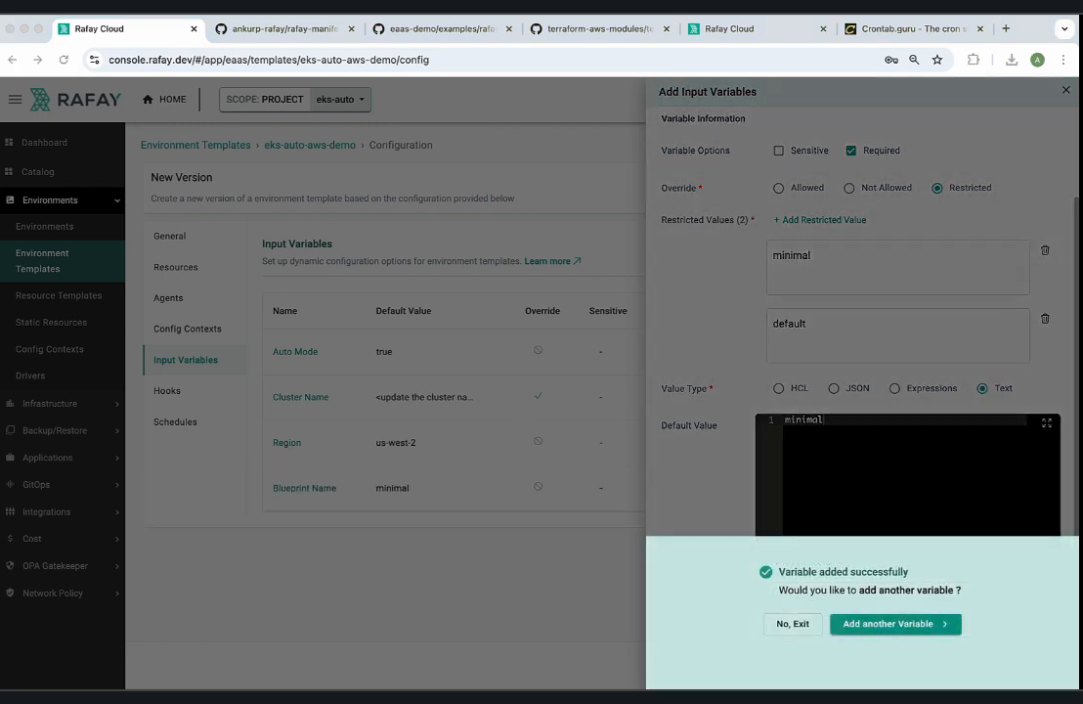
click(802, 624)
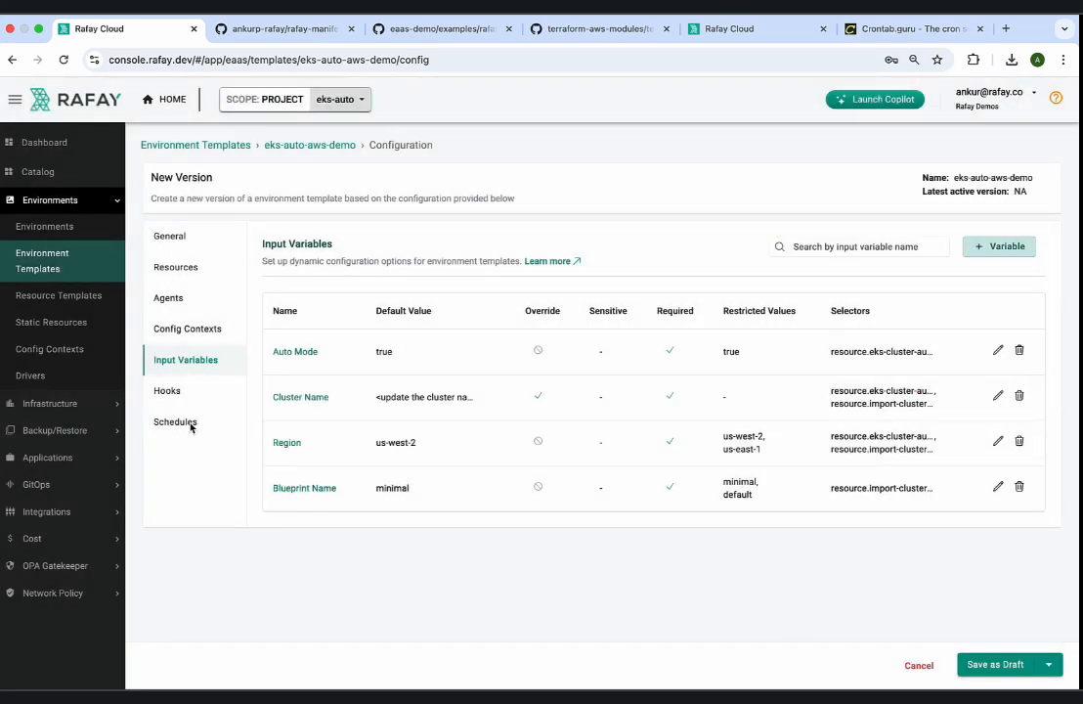
Add a schedule named shutdown_at_9 to the environment template and begin entering its description.
click(181, 422)
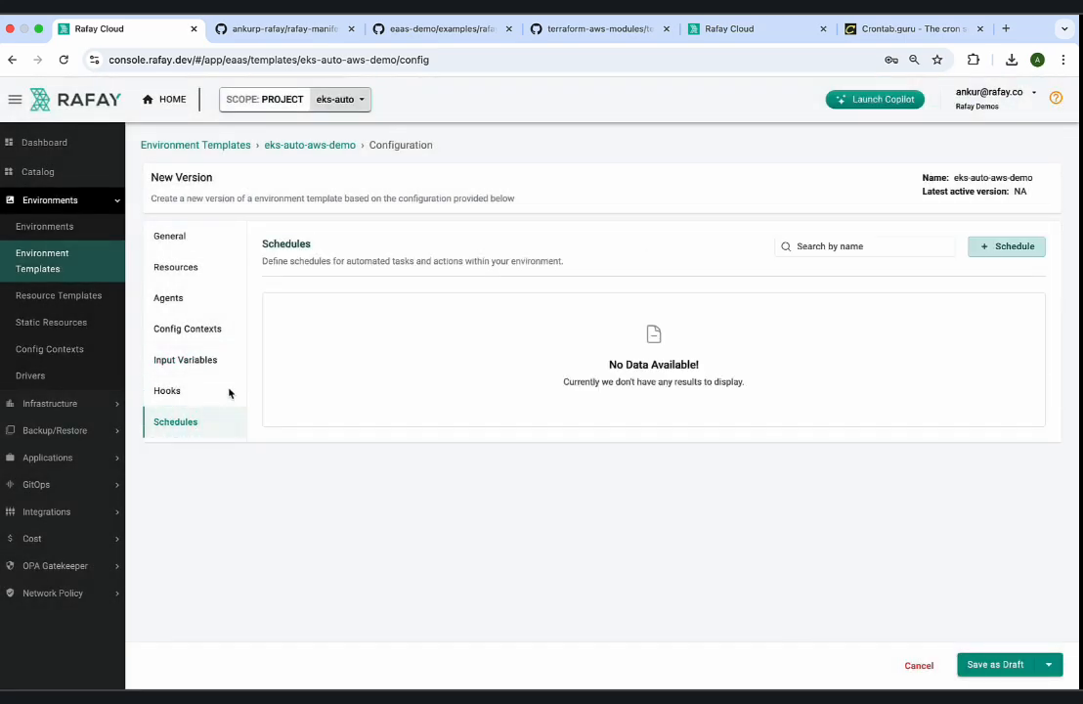
click(1012, 248)
click(823, 173)
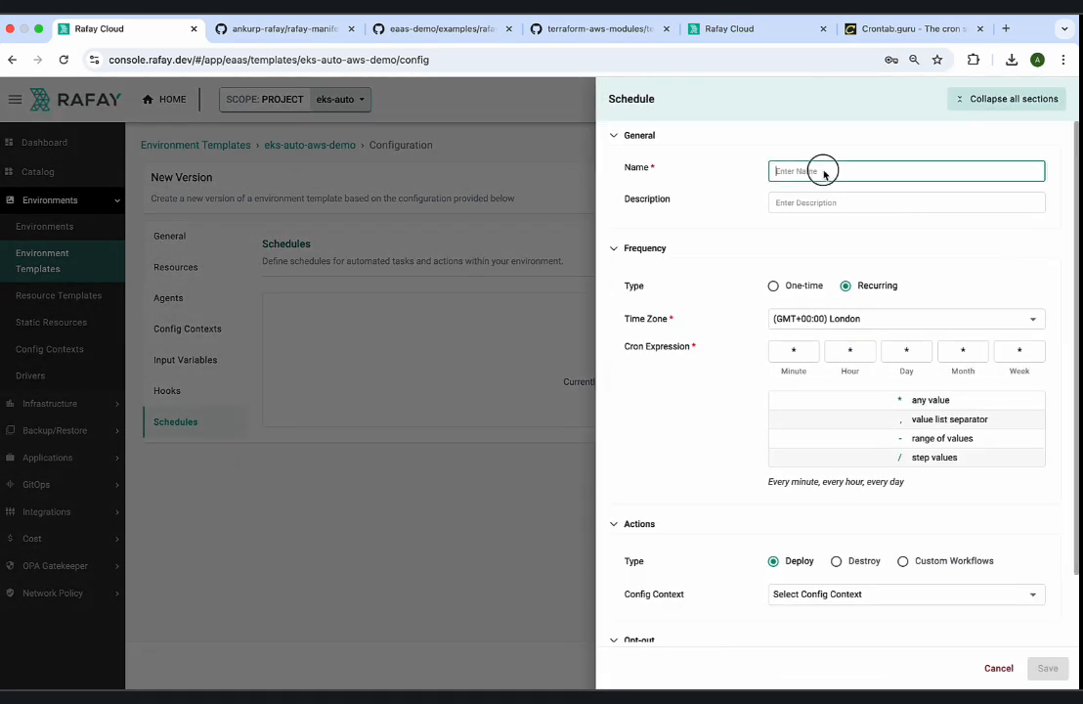
text(shutdown_at)
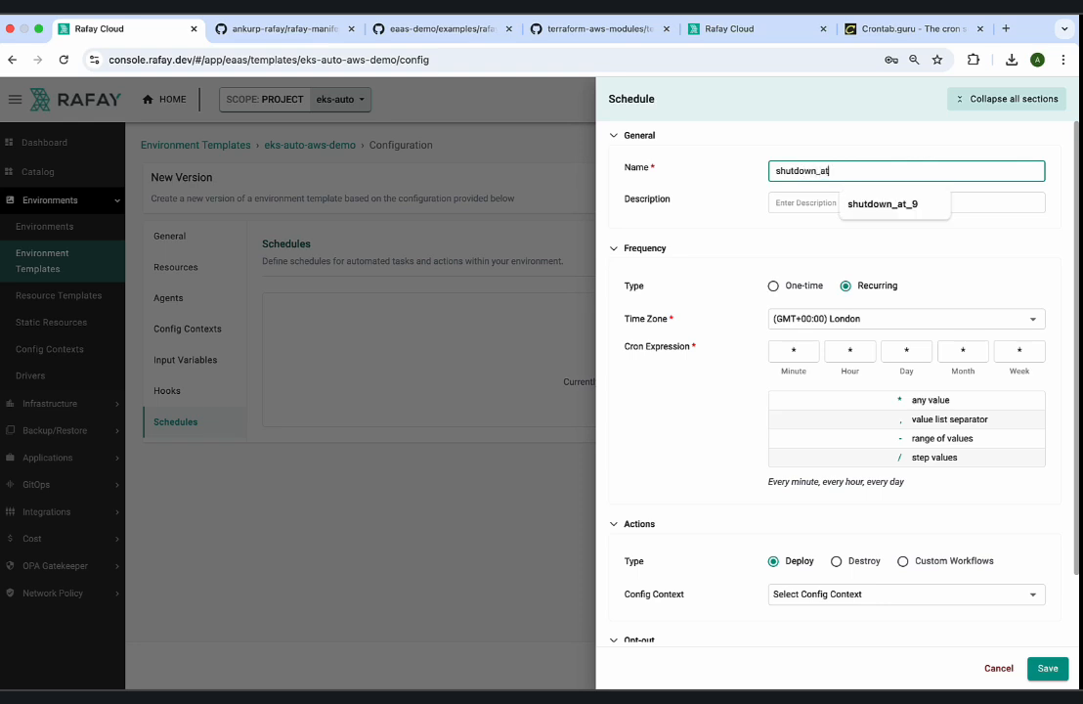
text(_9)
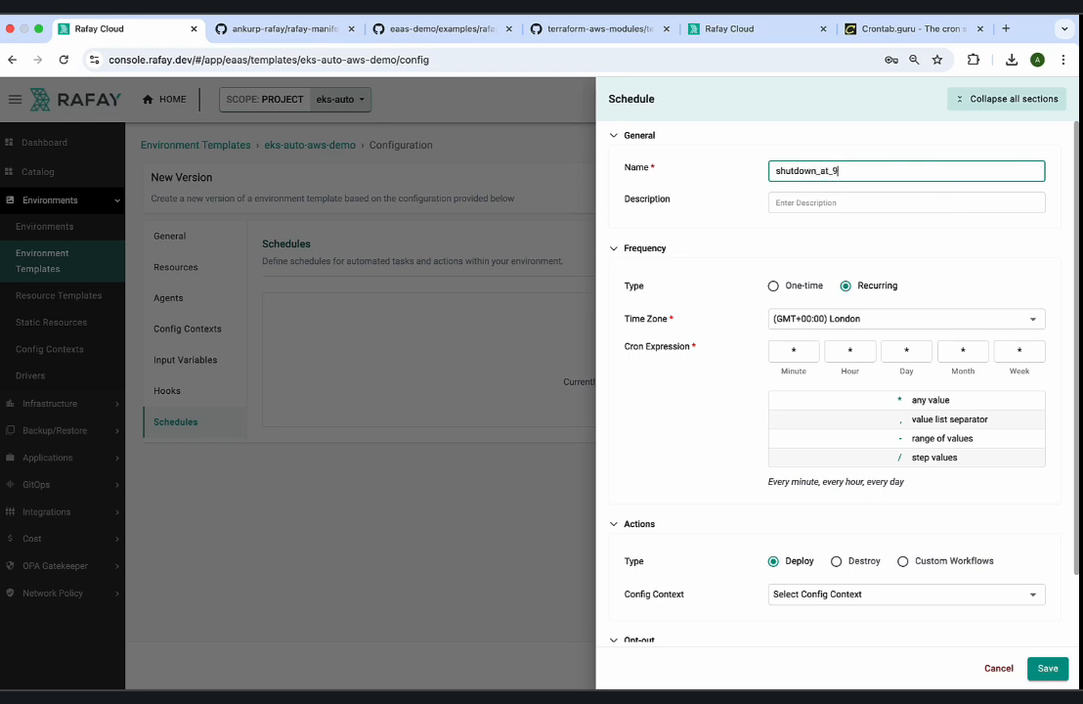
click(812, 204)
text(Sc)
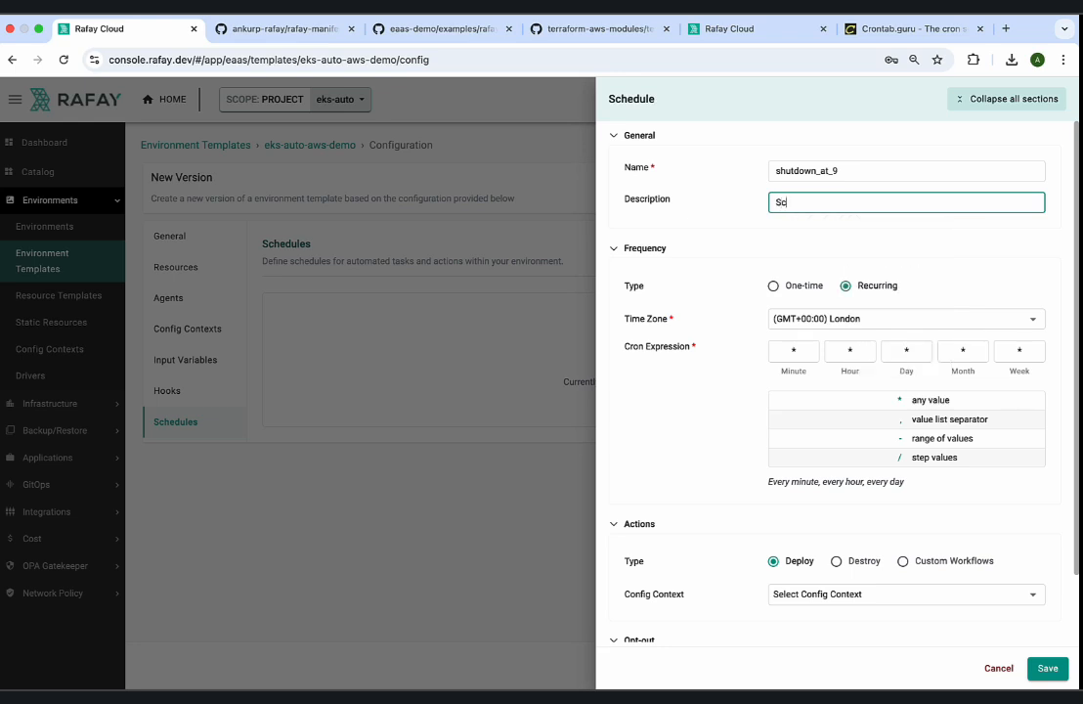
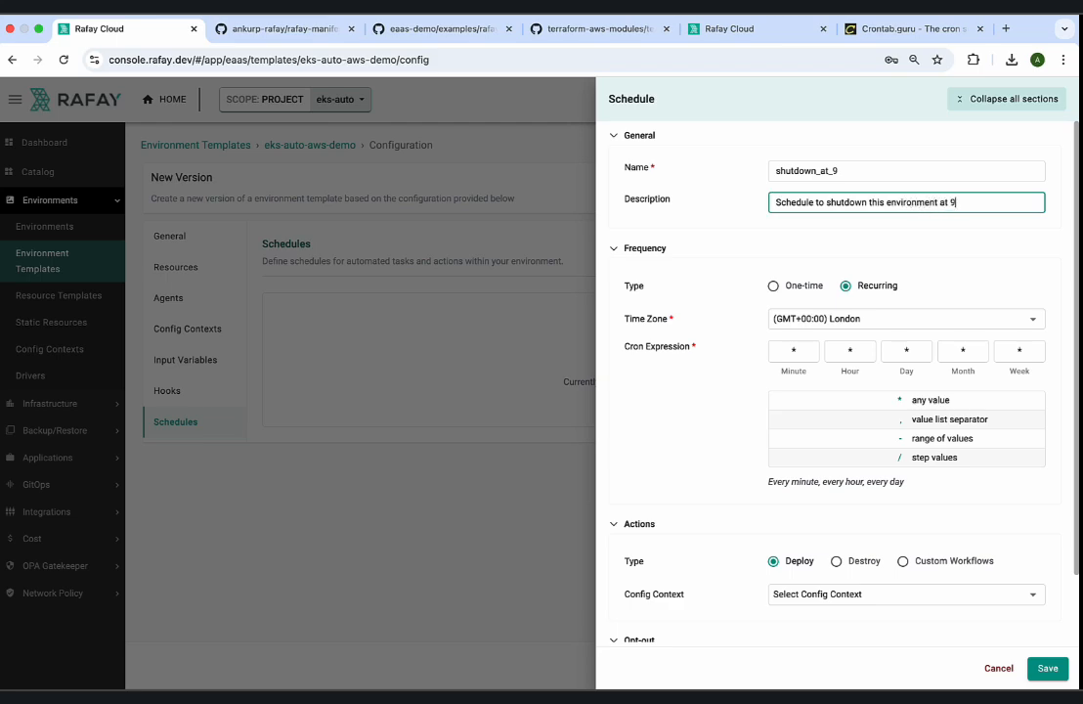
Complete the description as "Schedule to shutdown this environment at 9pm IST" and set the time zone to (GMT+05:30) Kolkata.
text(GMT))
click(839, 318)
scroll(843, 323, down, 5)
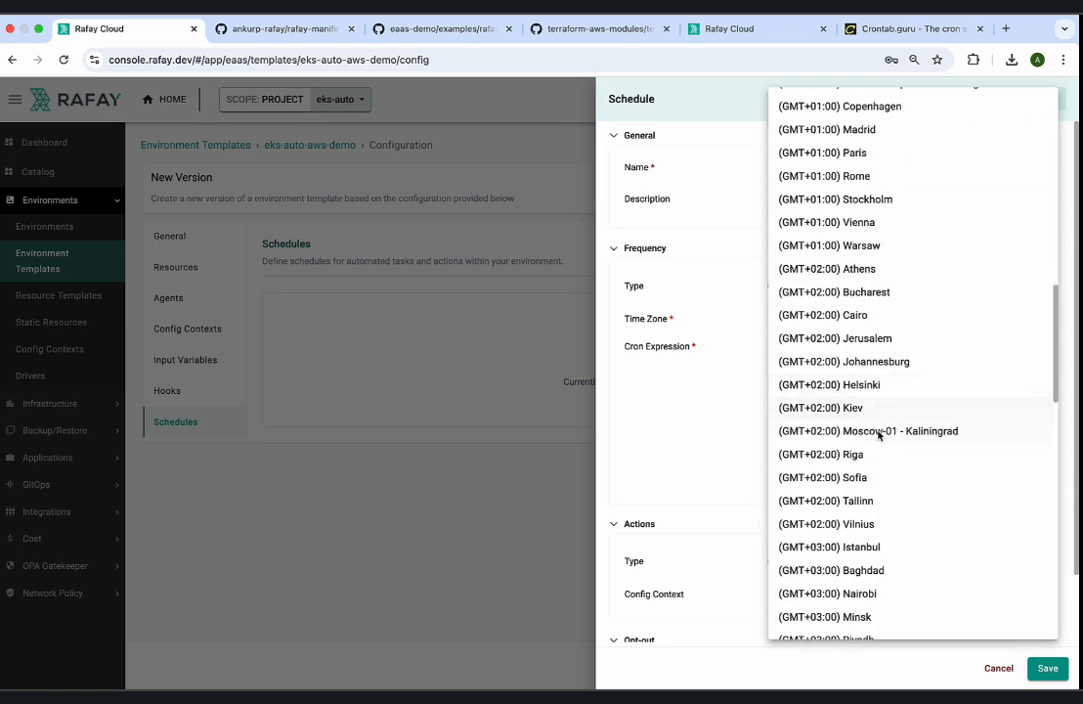
scroll(880, 449, down, 5)
scroll(882, 450, down, 2)
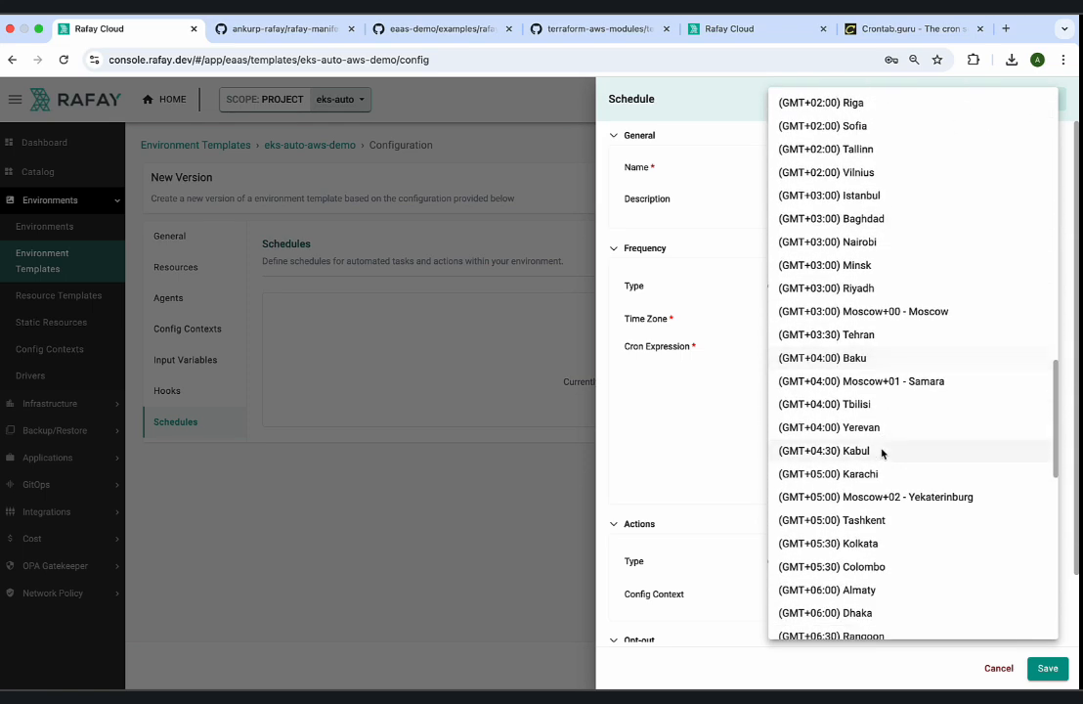
click(874, 544)
Set the shutdown schedule's cron expression to minute 0 and hour 21, leaving day, month and week as *.
click(796, 353)
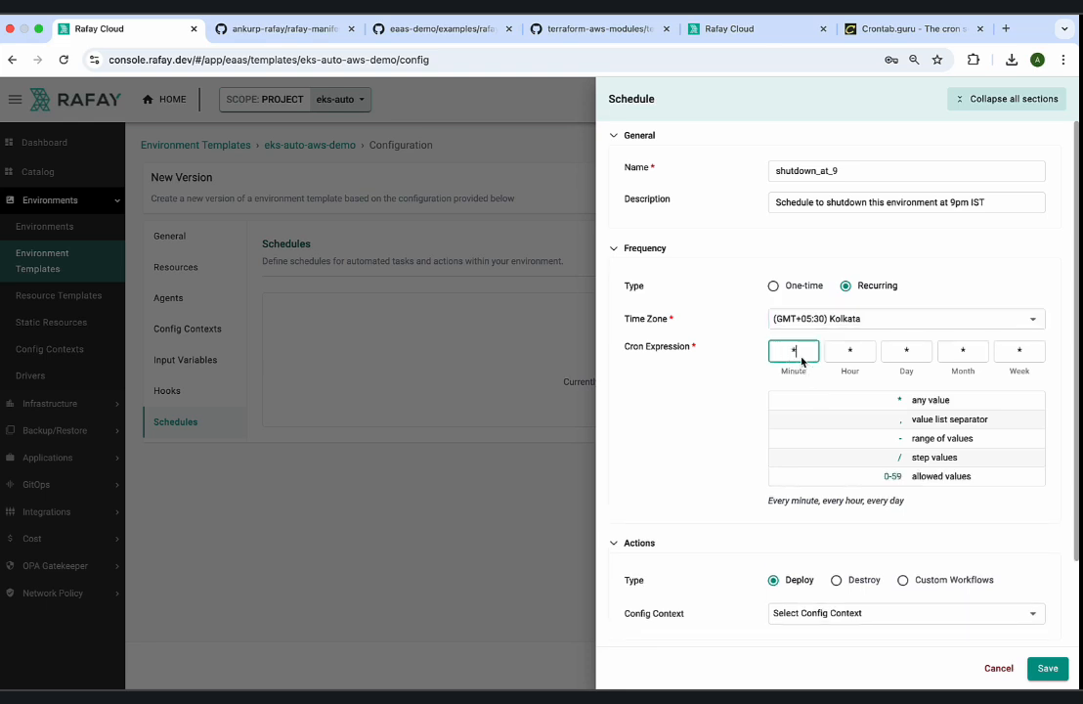
text(01)
key(BackSpace)
key(Tab)
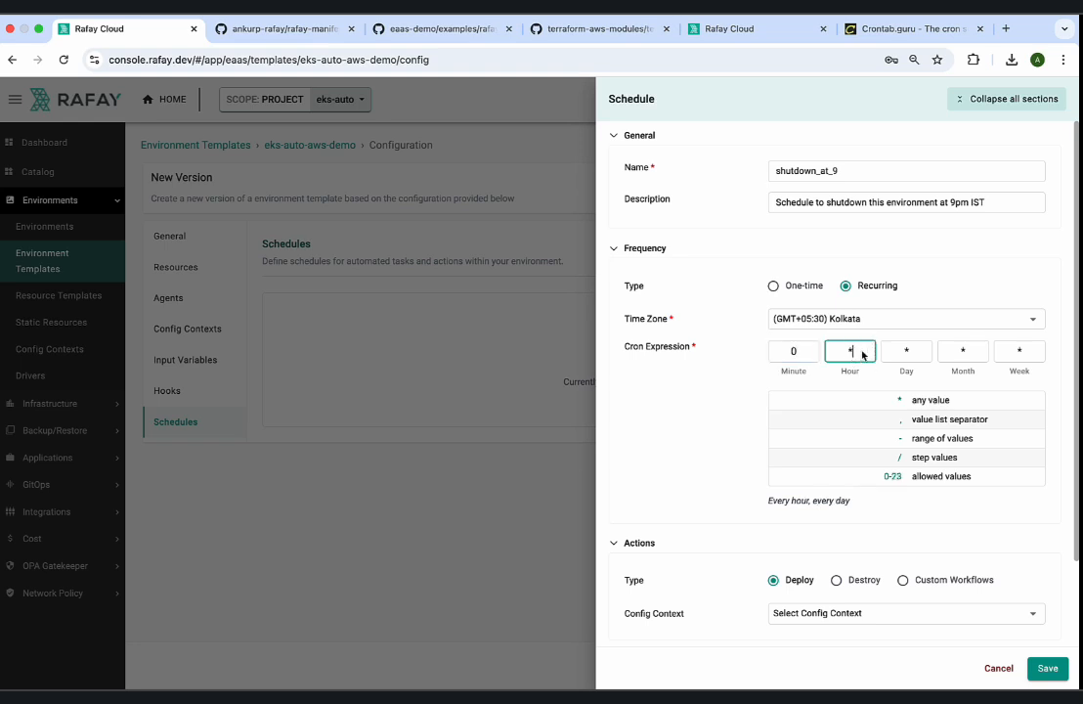
click(909, 530)
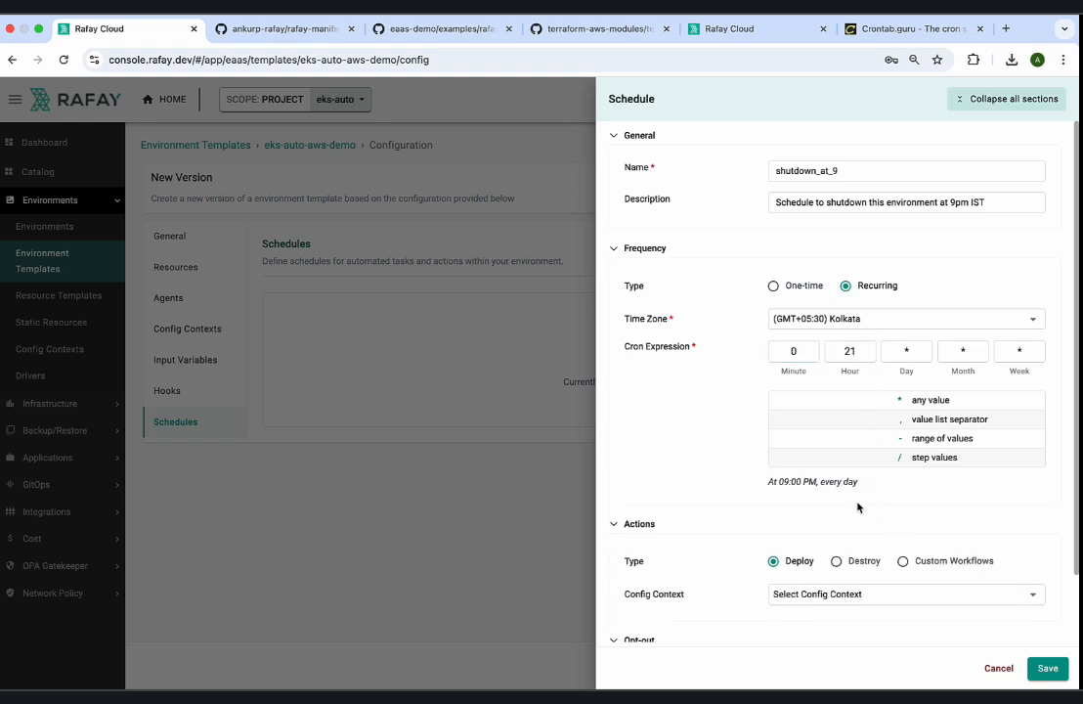
drag(772, 482, 853, 481)
Set the schedule's action type to Destroy and save the shutdown_at_9 schedule.
scroll(850, 484, down, 2)
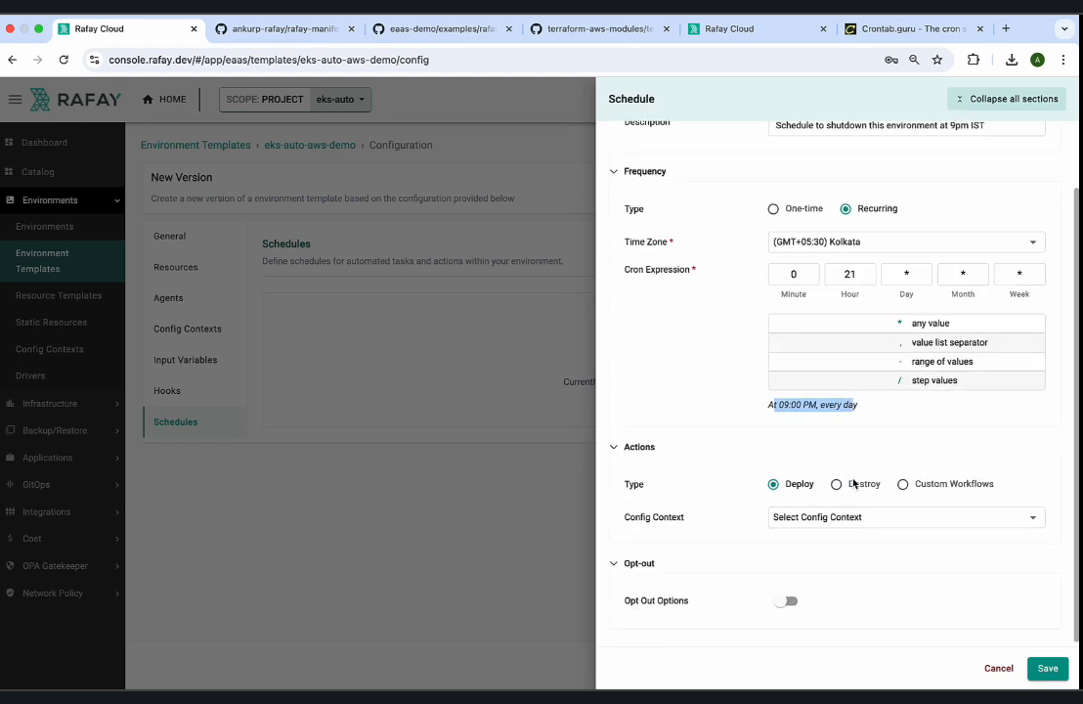
click(836, 483)
scroll(846, 446, up, 2)
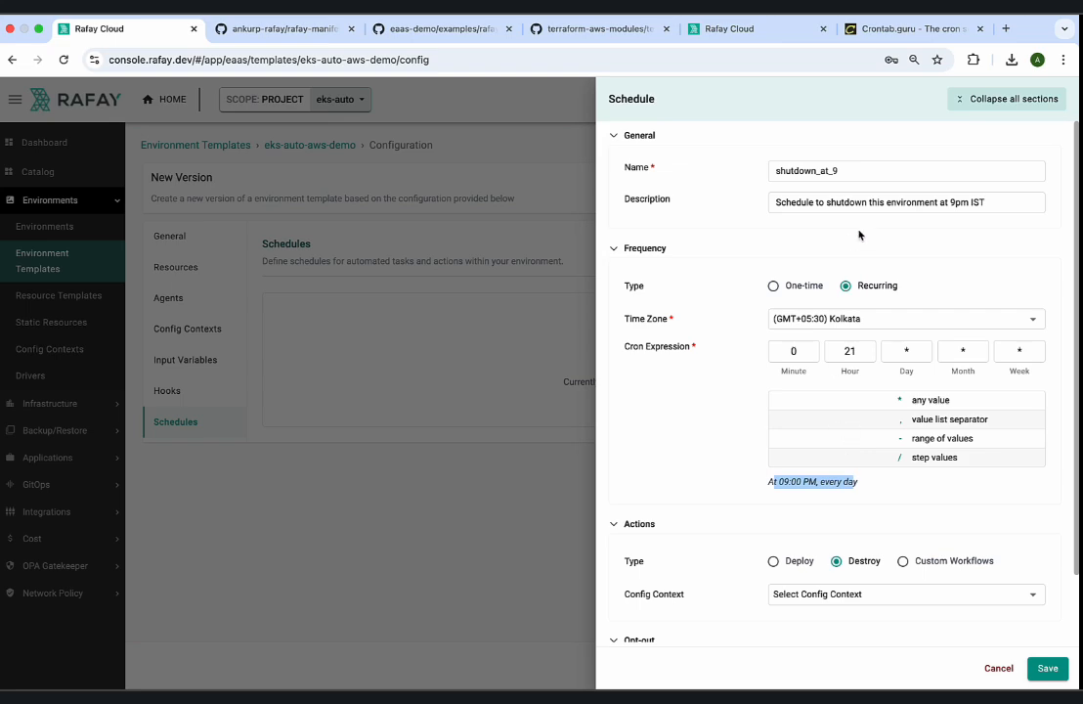
click(1048, 668)
Add another schedule named start_at_9am with the description "Schedule to start this environment at 9am IST".
click(1005, 249)
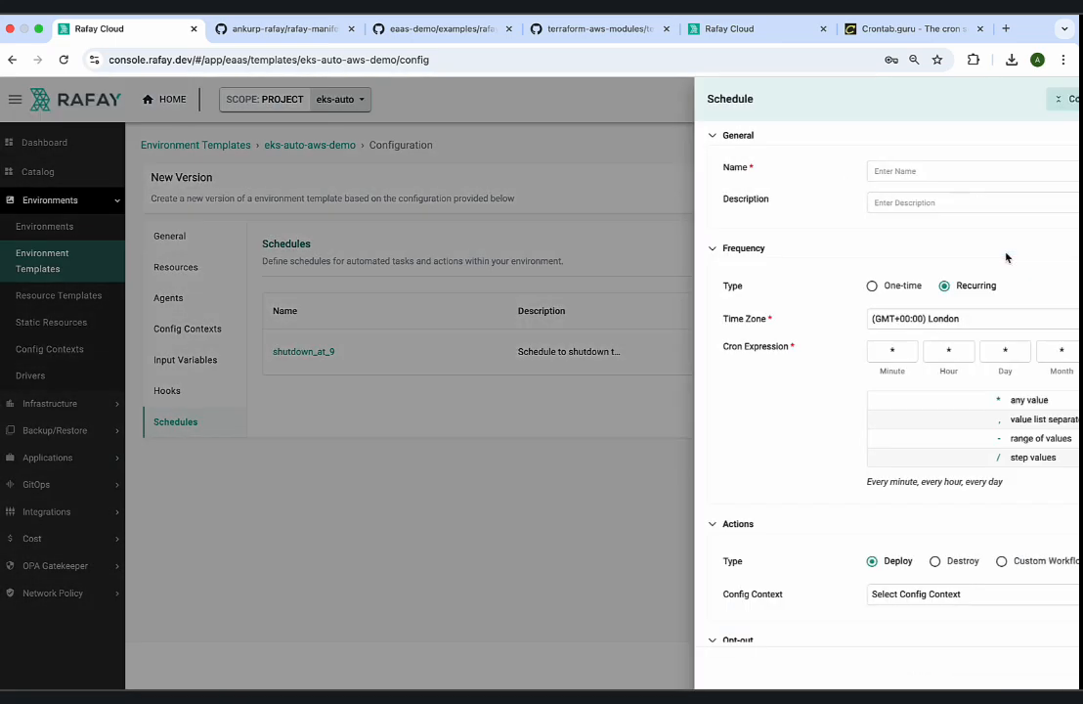
click(829, 171)
text(start_at)
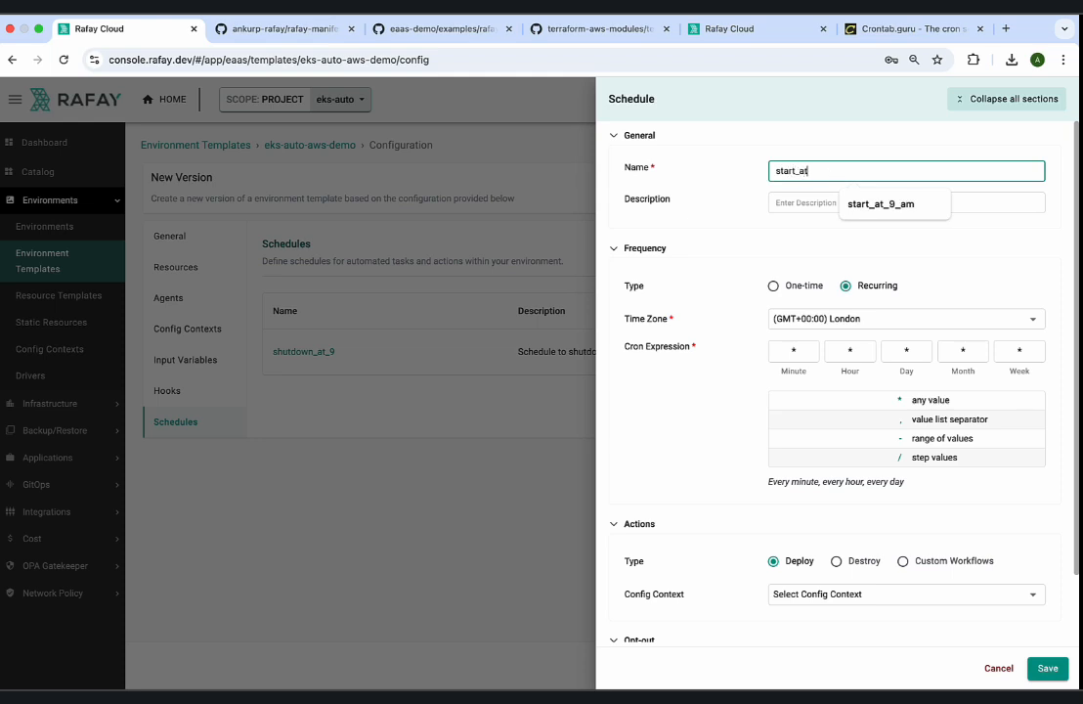
text(_9am)
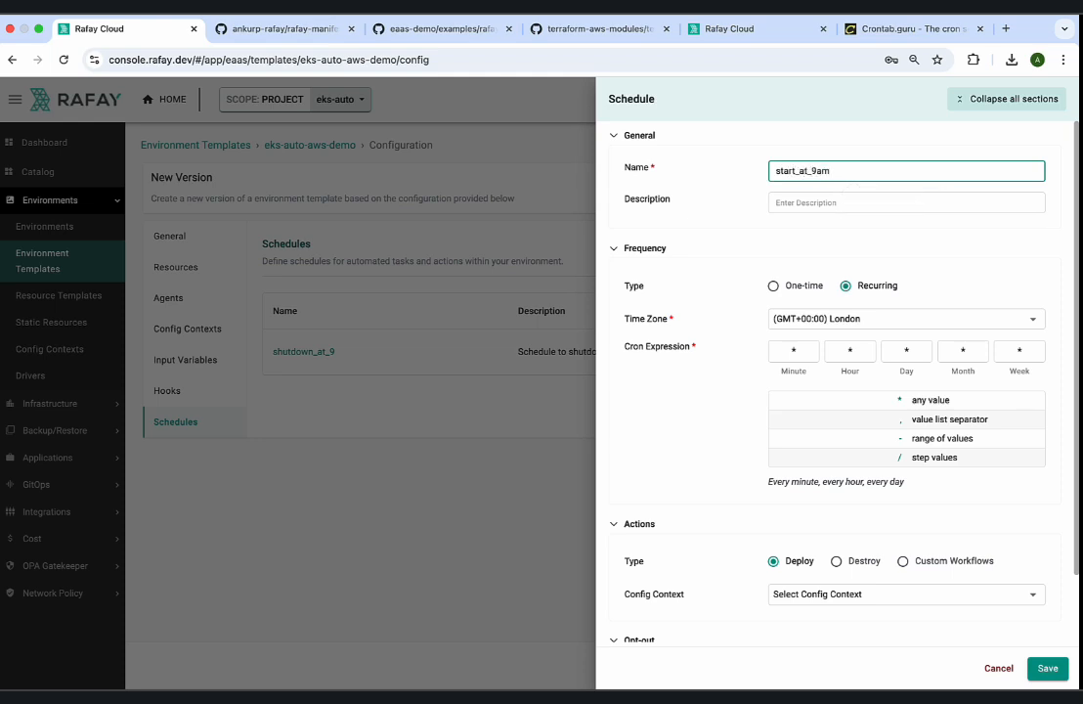
click(827, 203)
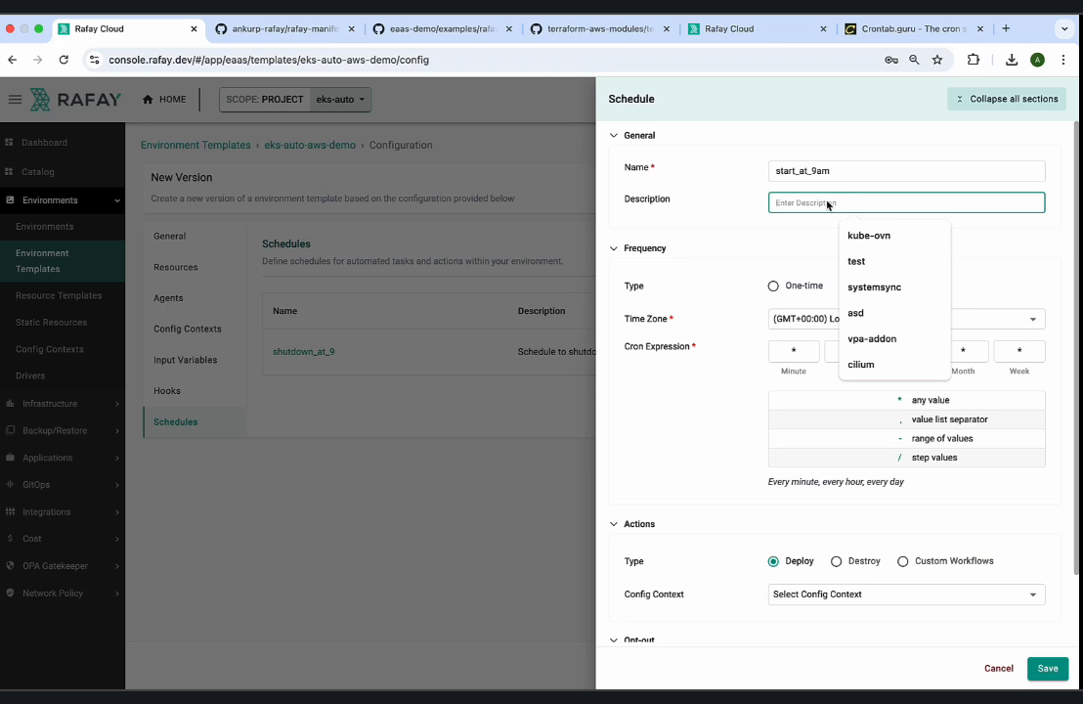
text(Schedule to start this environm)
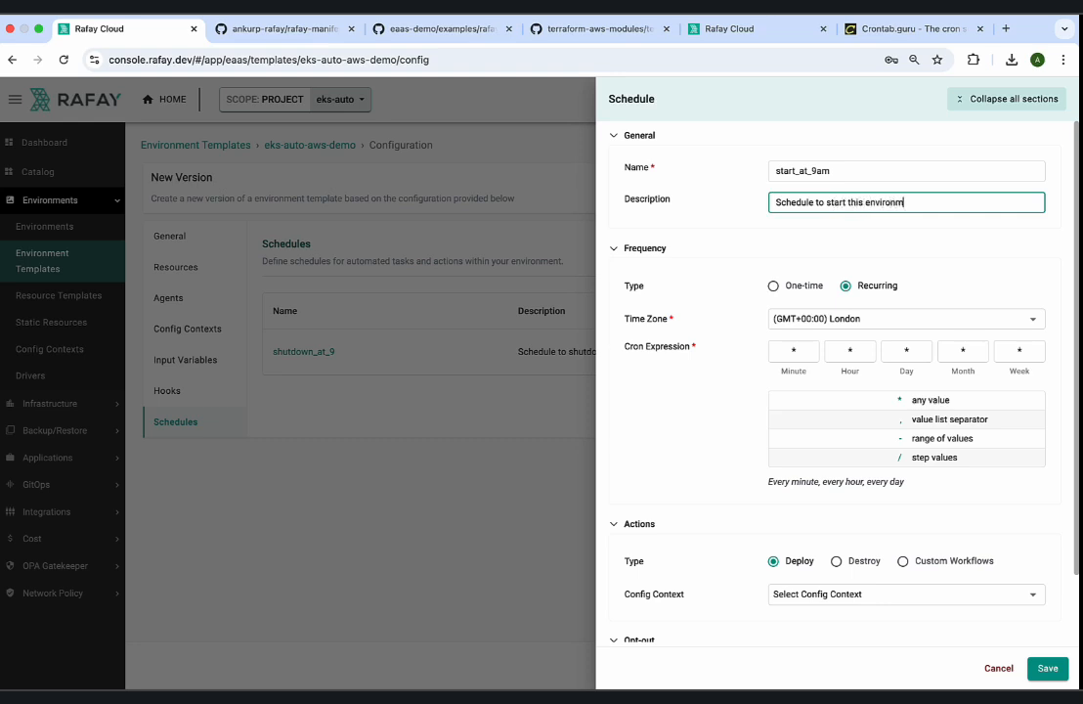
text(ent at 9am IST)
Set the start schedule's cron expression to minute 0 and hour 9, keep the Deploy action, and save it.
click(794, 351)
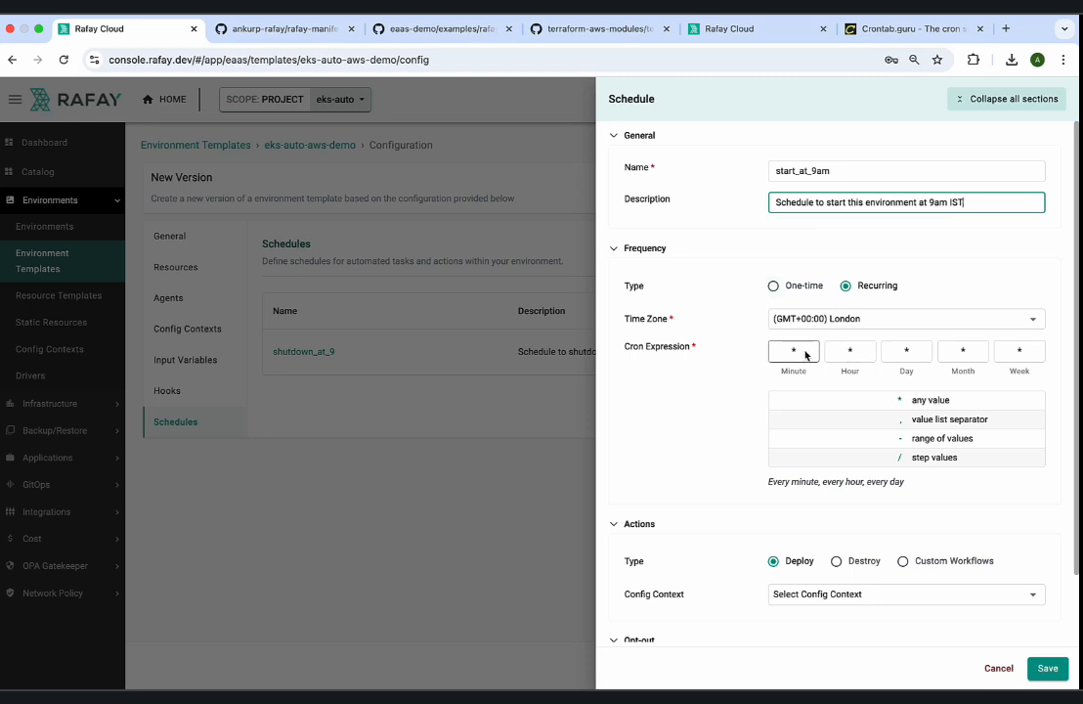
click(849, 351)
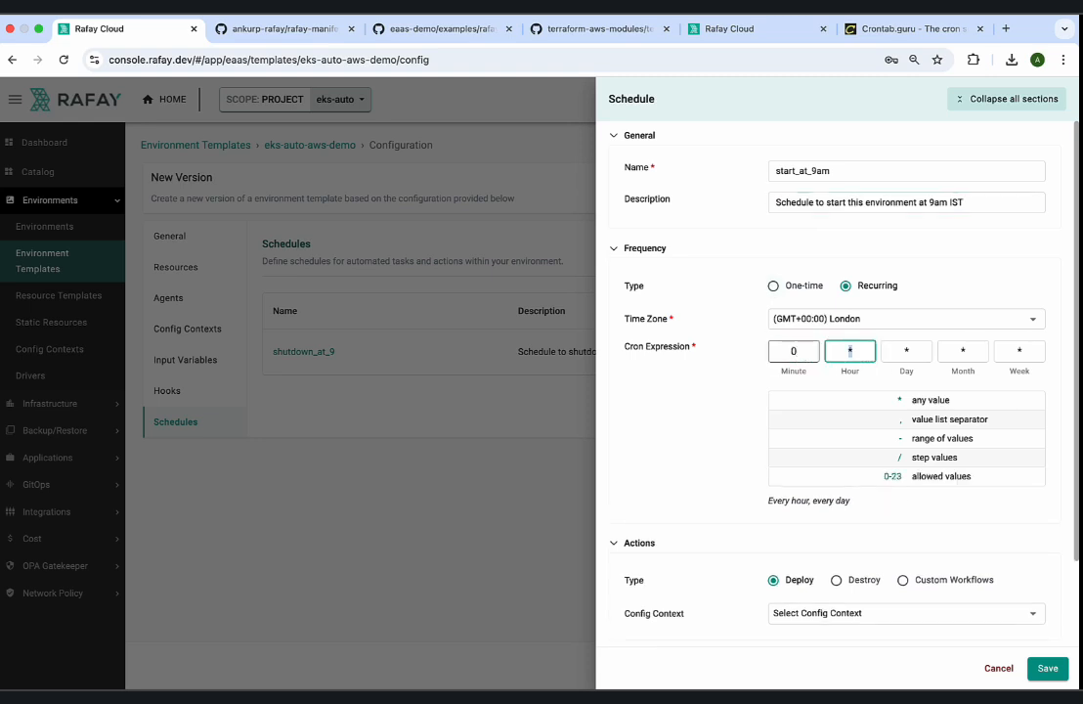
click(876, 531)
drag(818, 483, 780, 483)
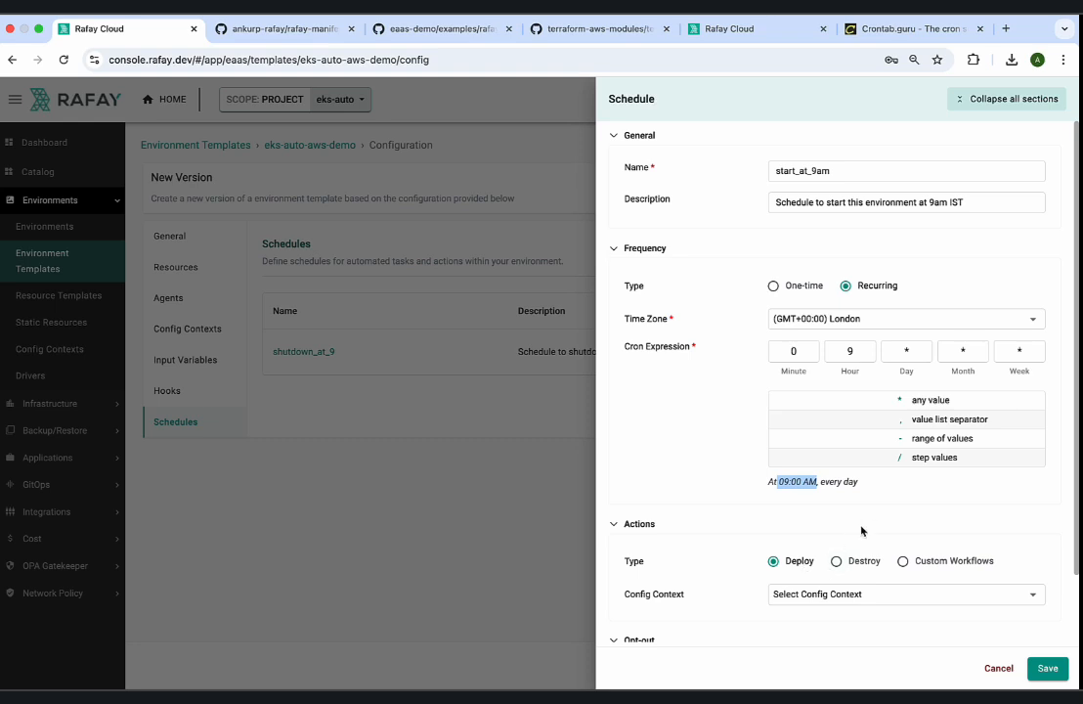
scroll(863, 530, down, 2)
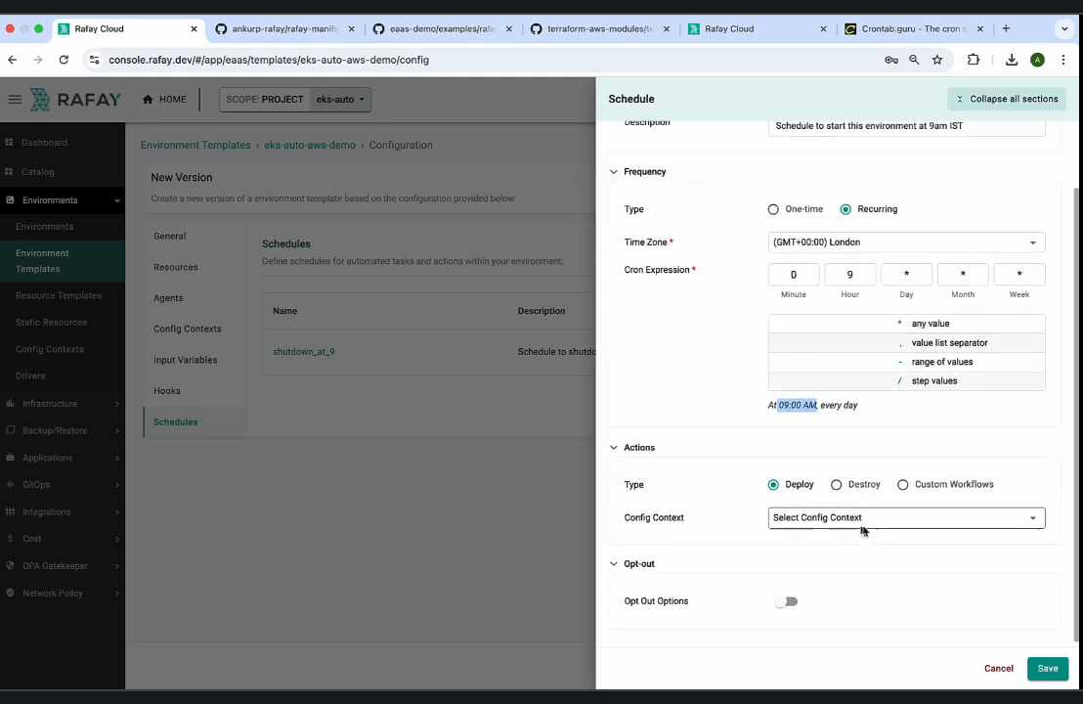
click(1044, 670)
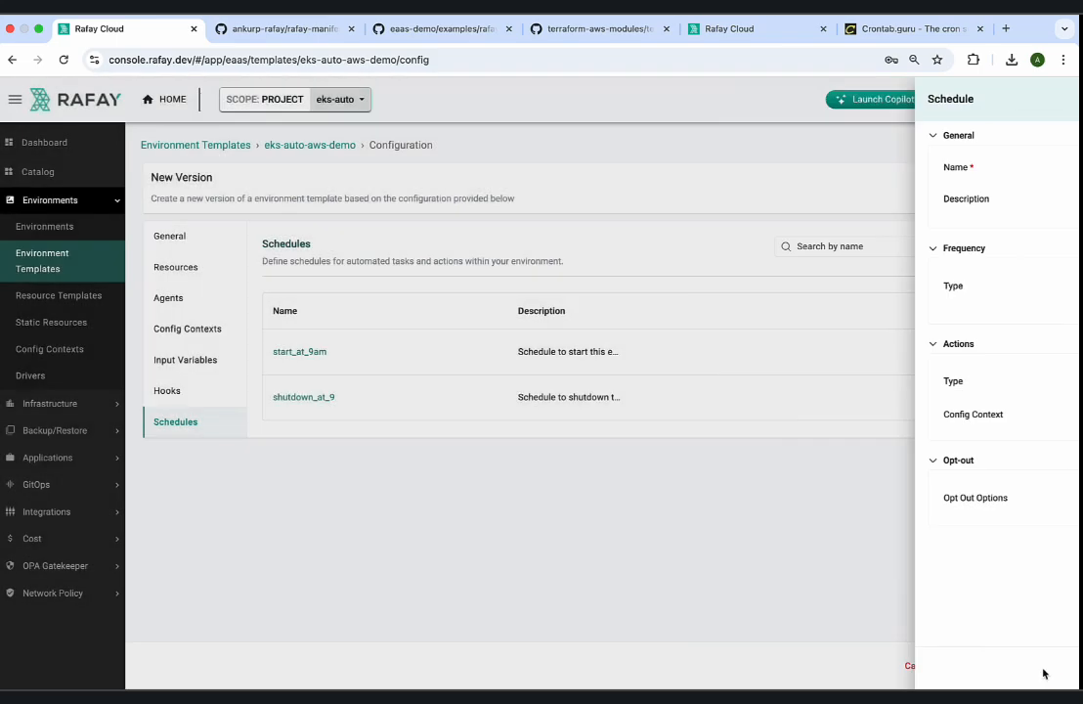
Add the resource template eks-cluster-auto-1, version v1, to the environment template's resources and save it.
click(191, 363)
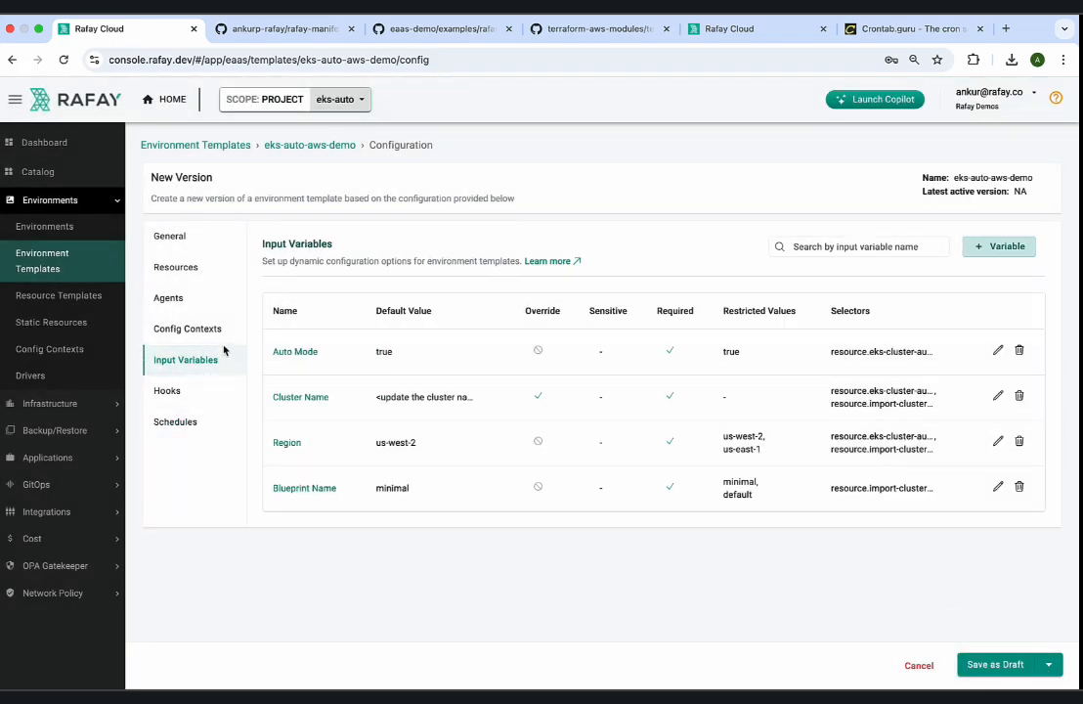
click(210, 329)
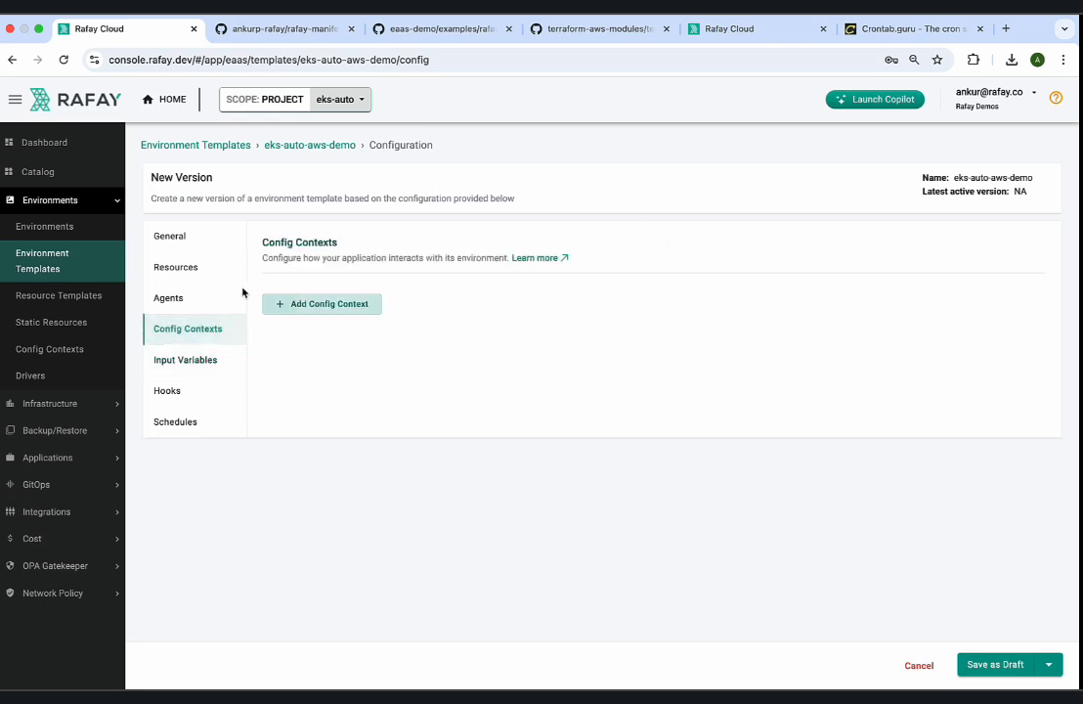
click(186, 301)
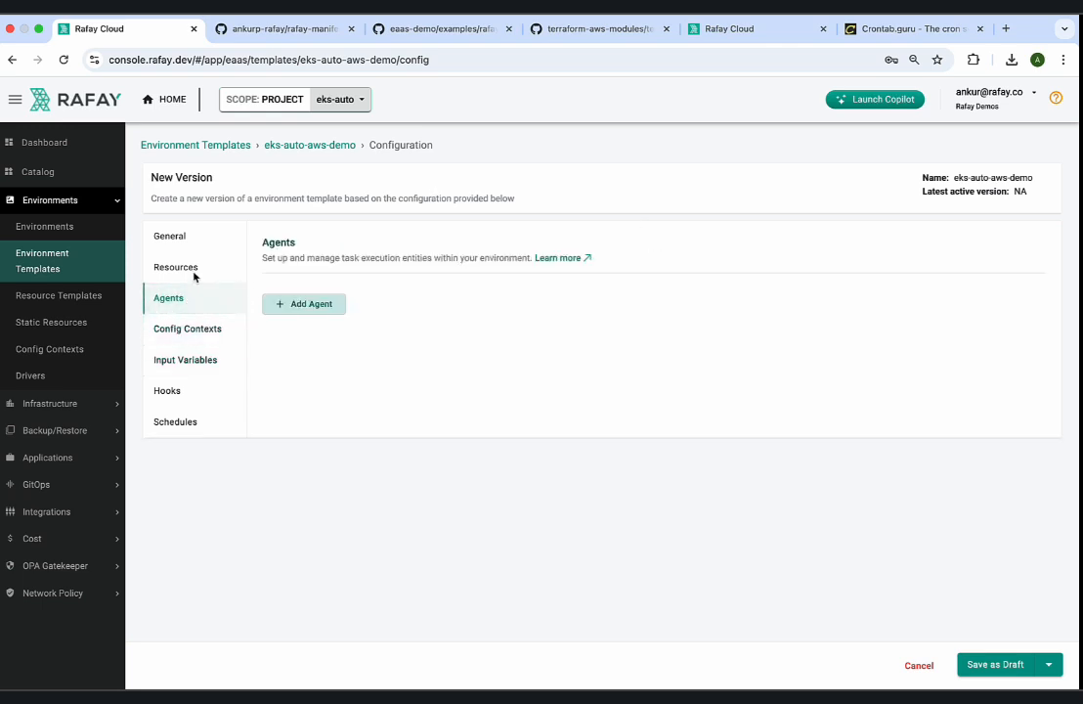
click(193, 274)
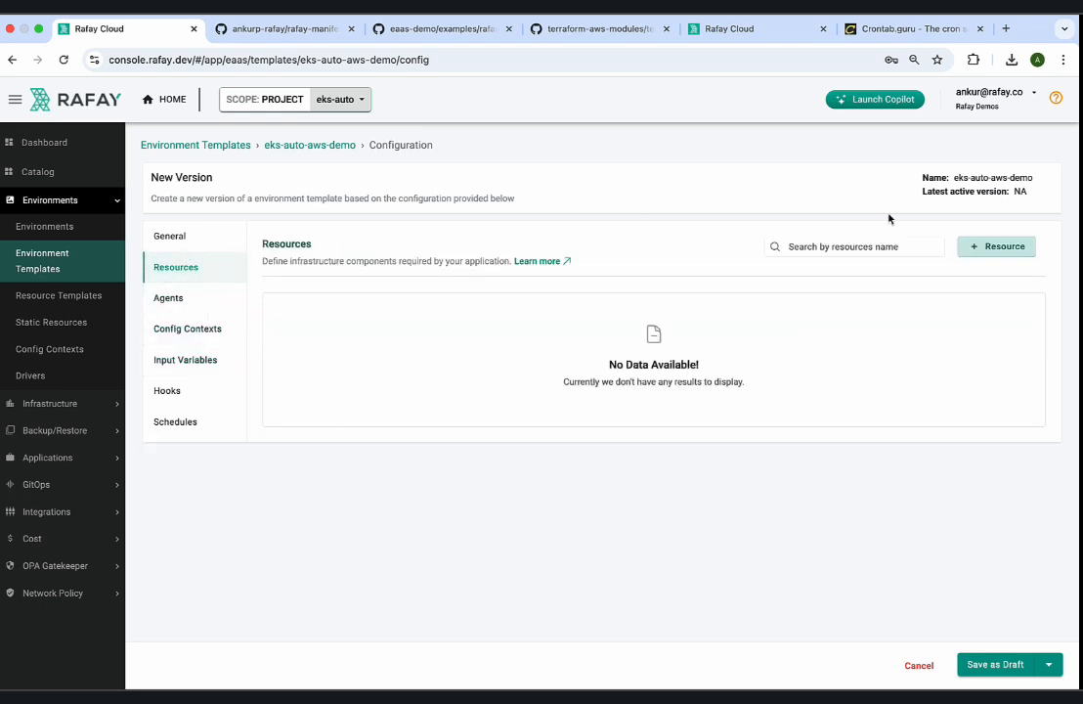
click(1005, 250)
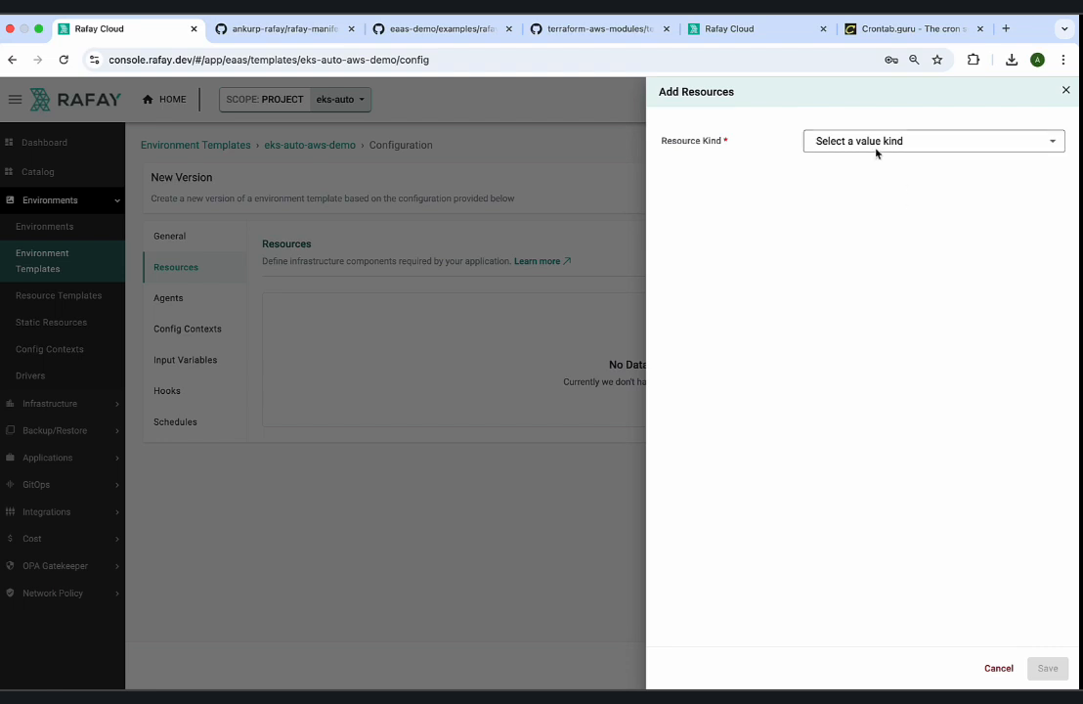
click(876, 149)
click(868, 143)
click(860, 176)
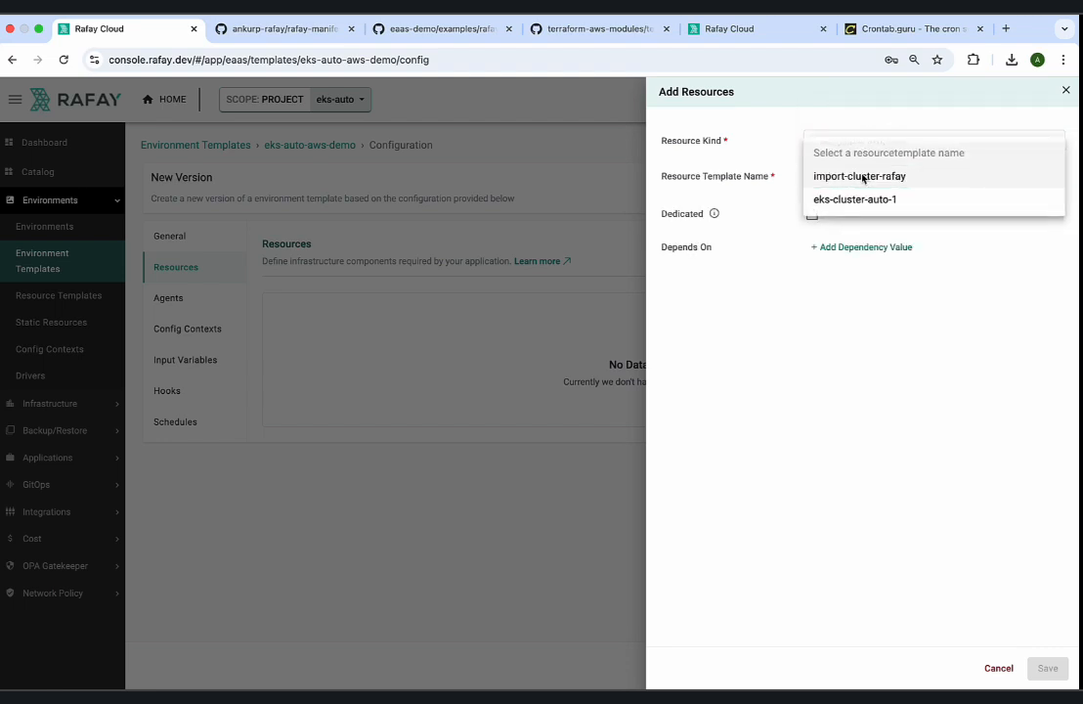
click(857, 197)
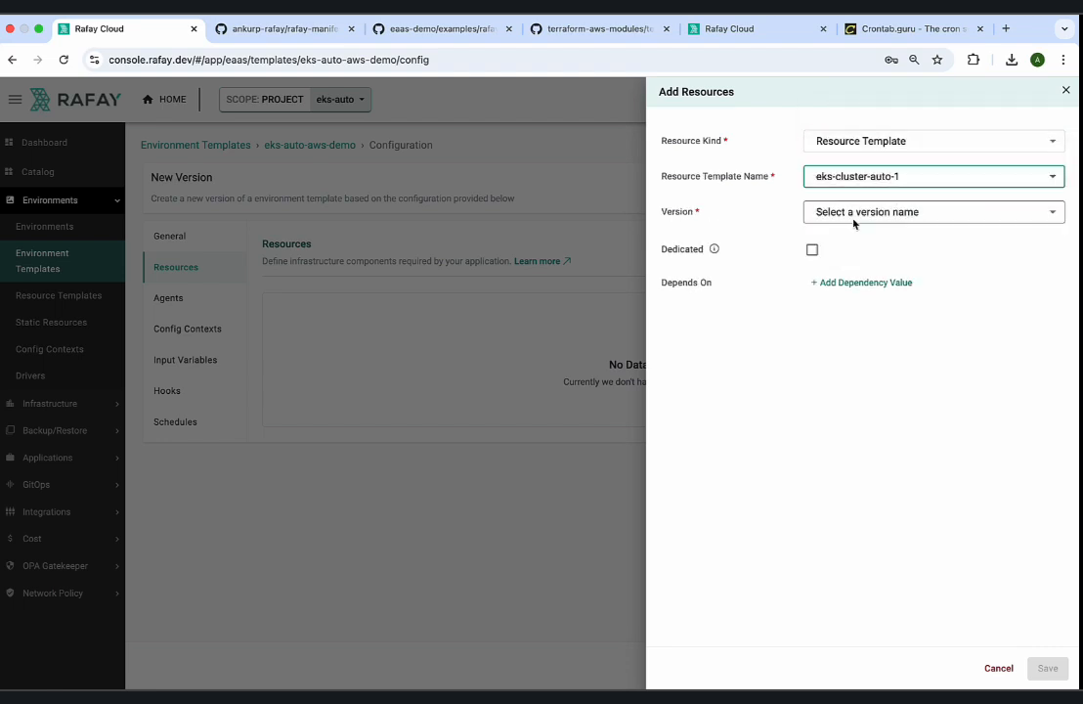
click(854, 223)
click(841, 213)
mouse_move(1012, 664)
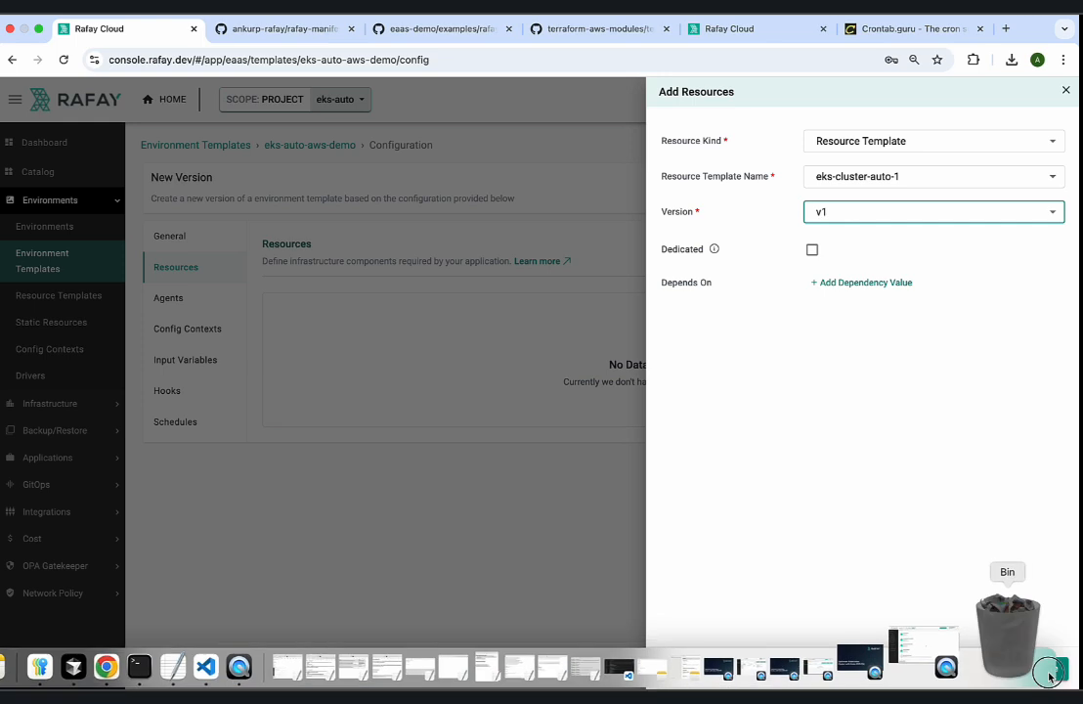
click(1047, 667)
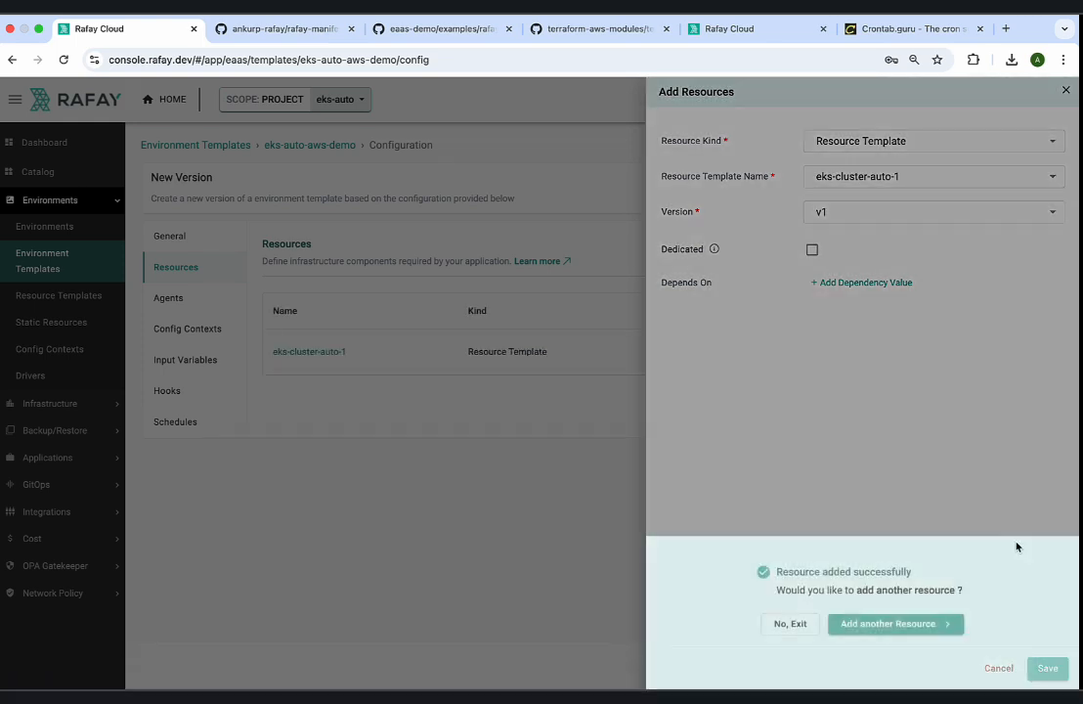
Add another resource of kind Resource Template, choosing import-cluster-rafay with version v1.
click(879, 624)
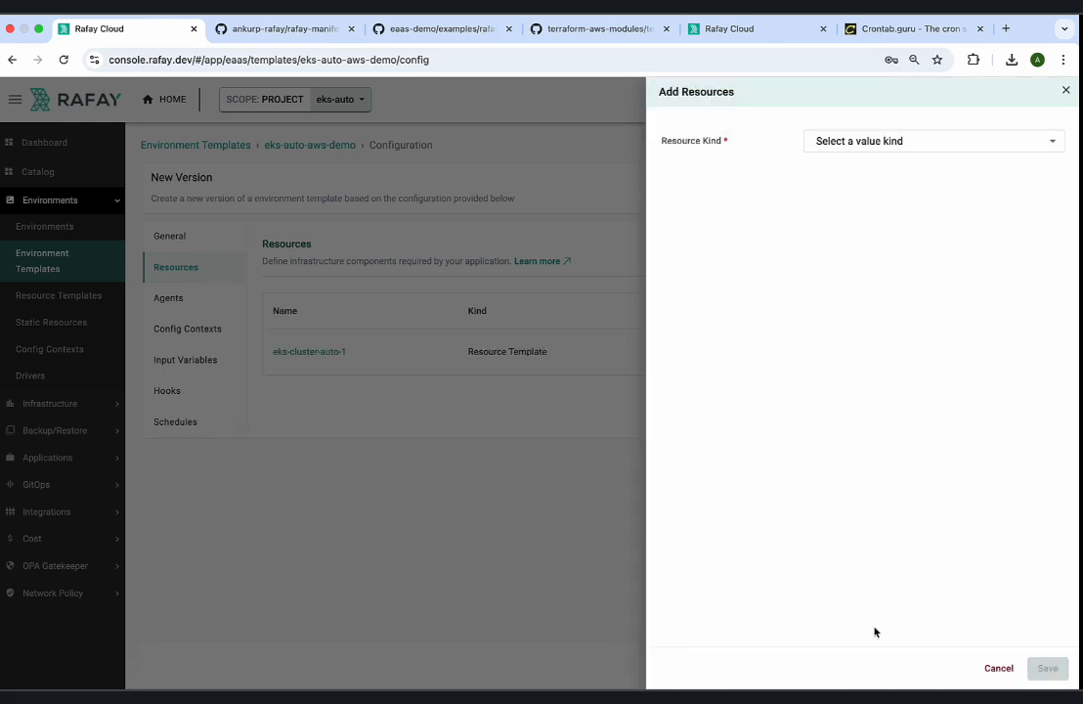
click(875, 140)
click(861, 140)
click(862, 176)
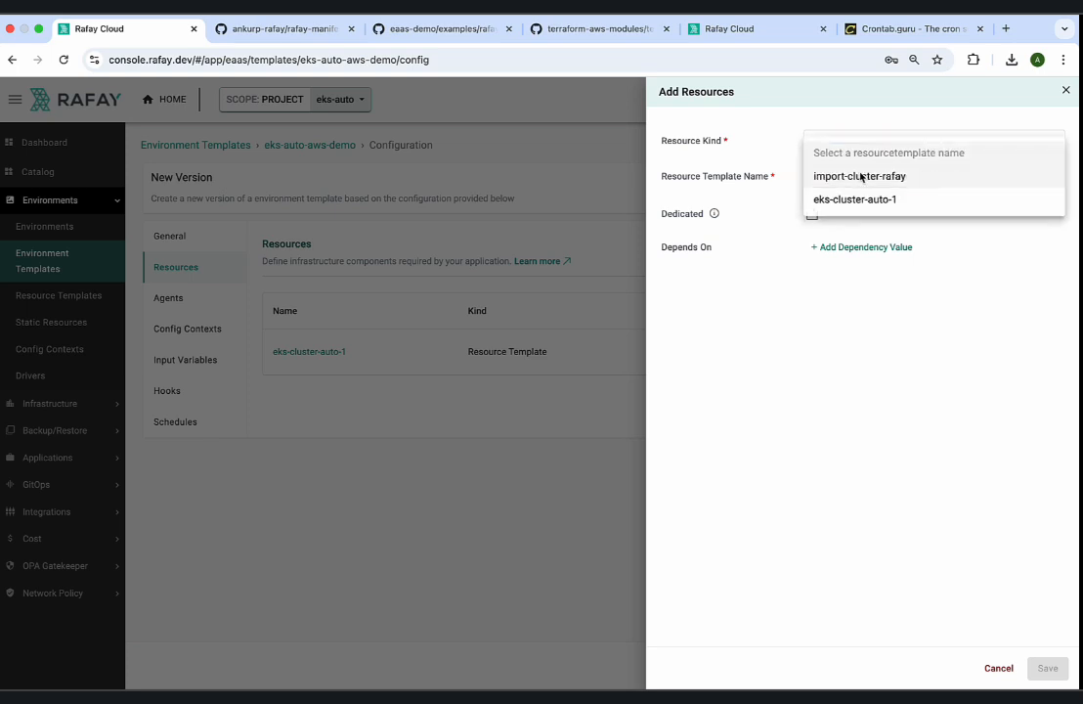
click(861, 177)
click(853, 212)
click(849, 211)
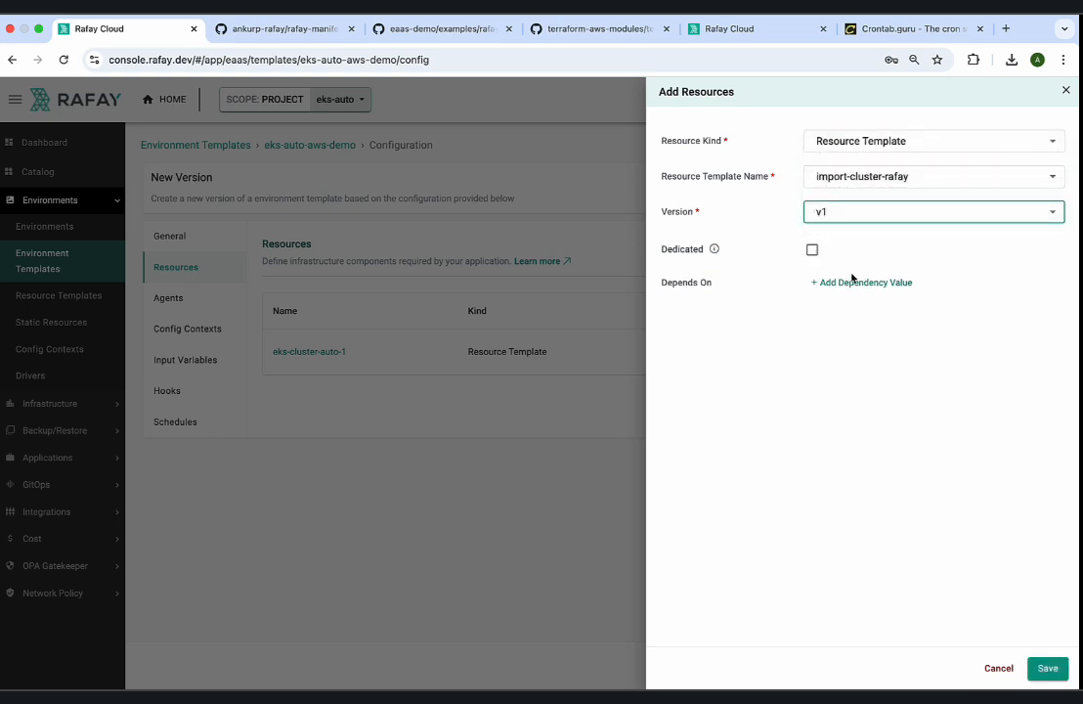
Make import-cluster-rafay depend on eks-cluster-auto-1, save the resource without adding another, and save the environment template as a draft.
click(852, 280)
click(850, 313)
click(851, 314)
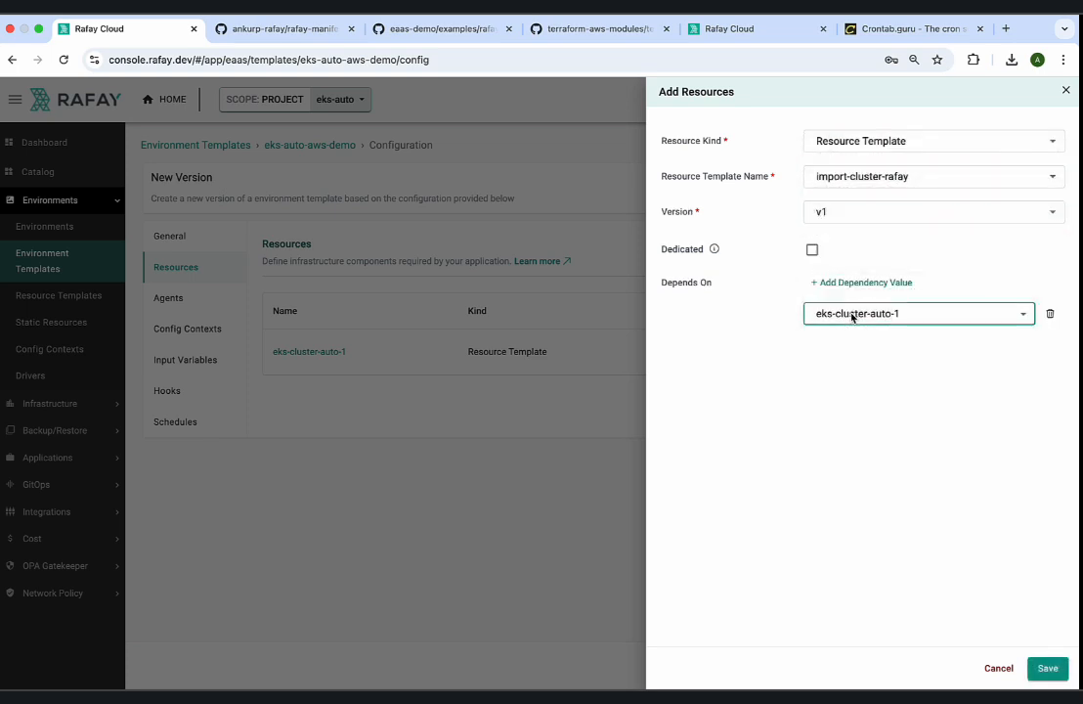
click(1047, 667)
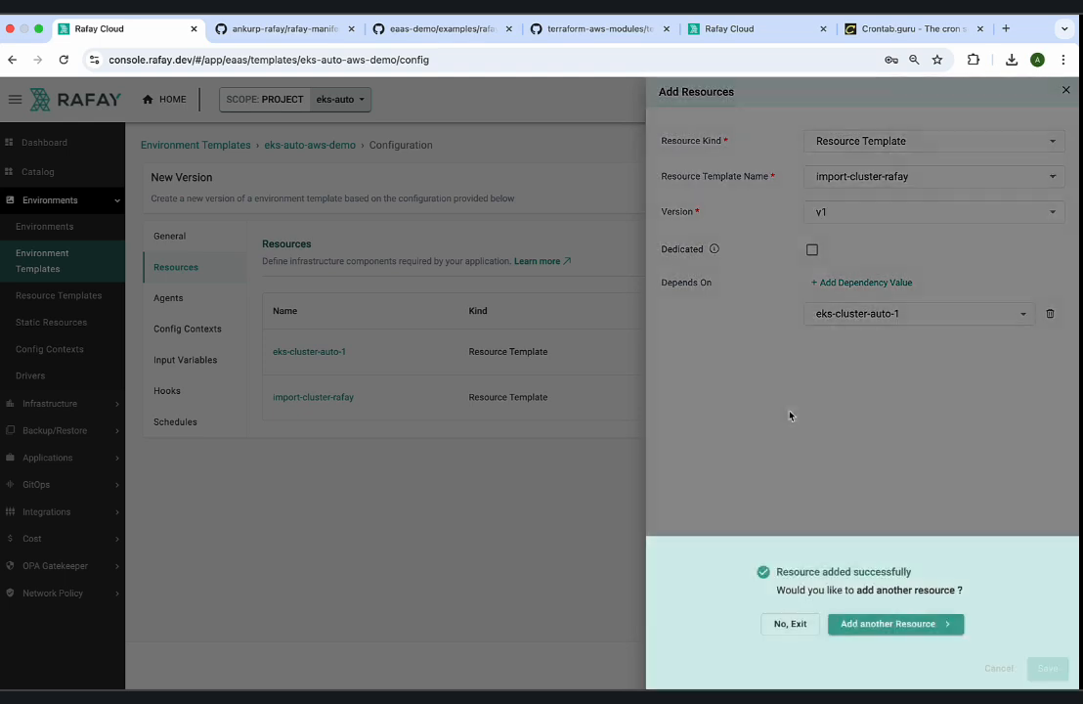
click(791, 622)
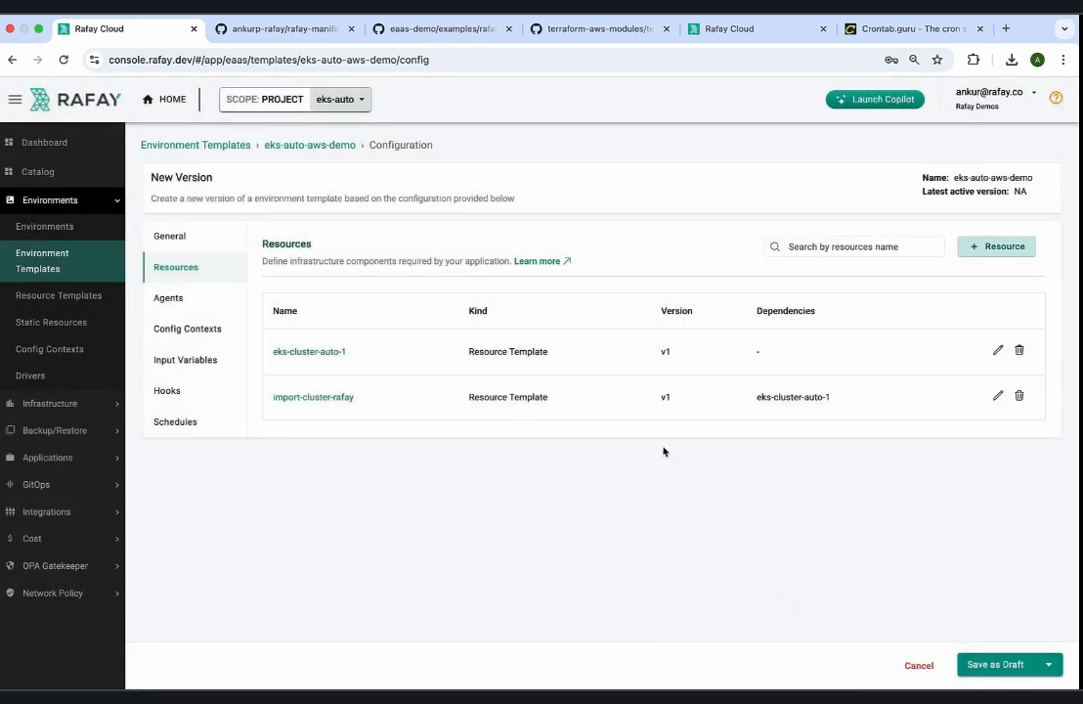
click(997, 665)
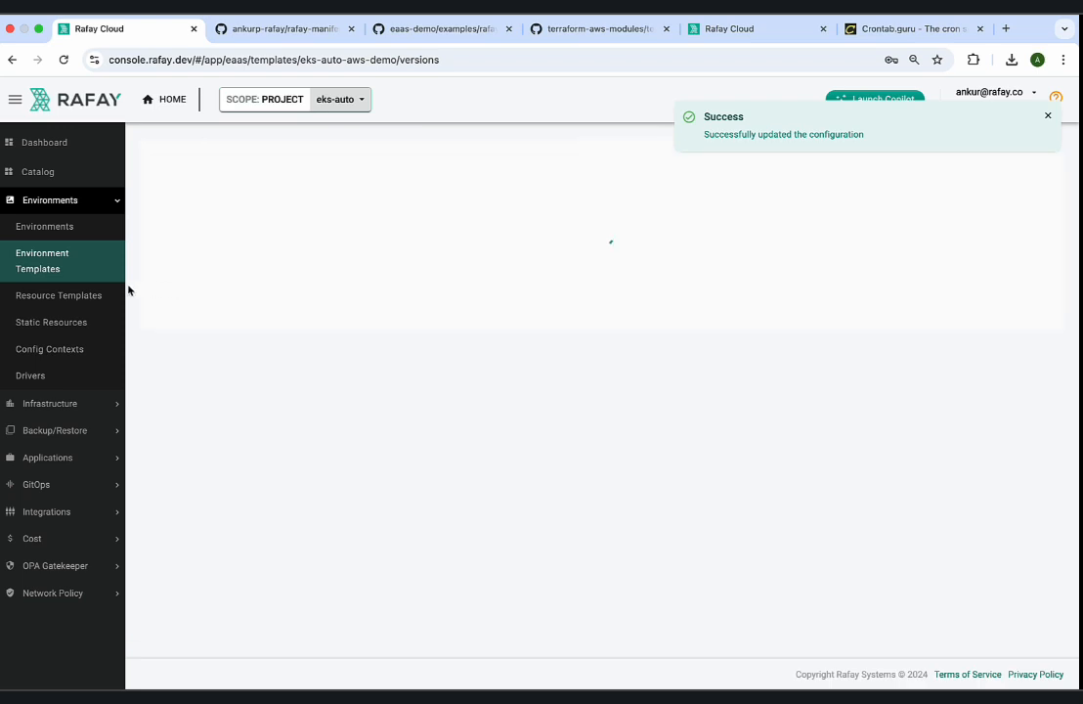
Open draft version v1 of the import-cluster-rafay resource template for editing and fetch its input variables.
click(90, 294)
click(204, 285)
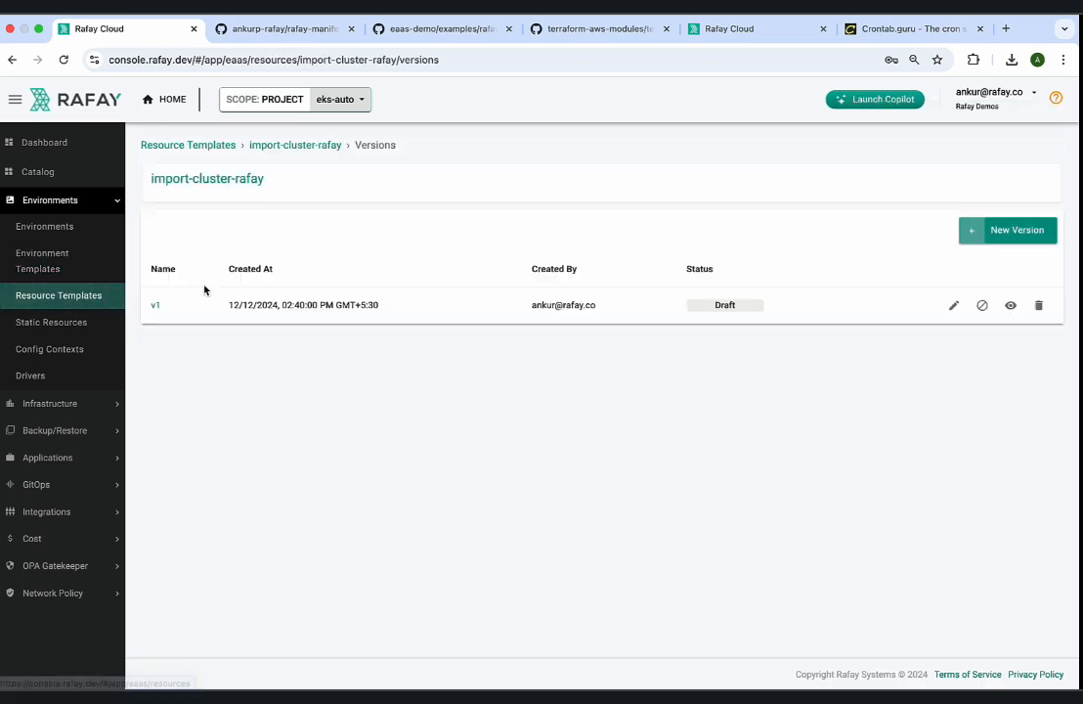
click(953, 305)
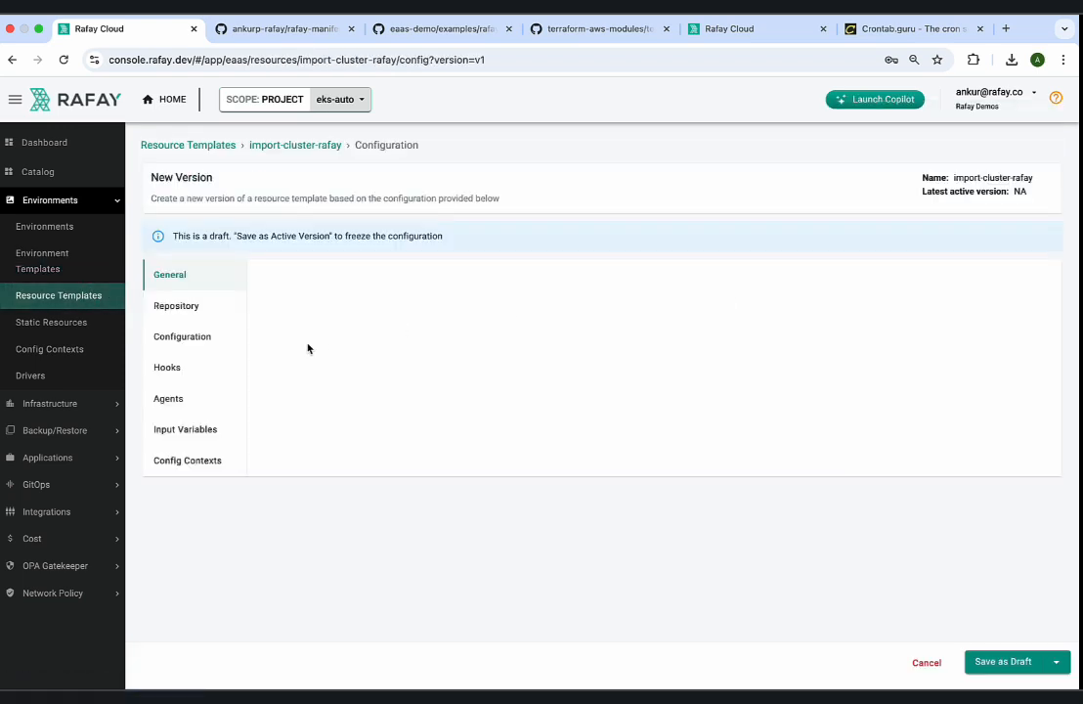
click(201, 429)
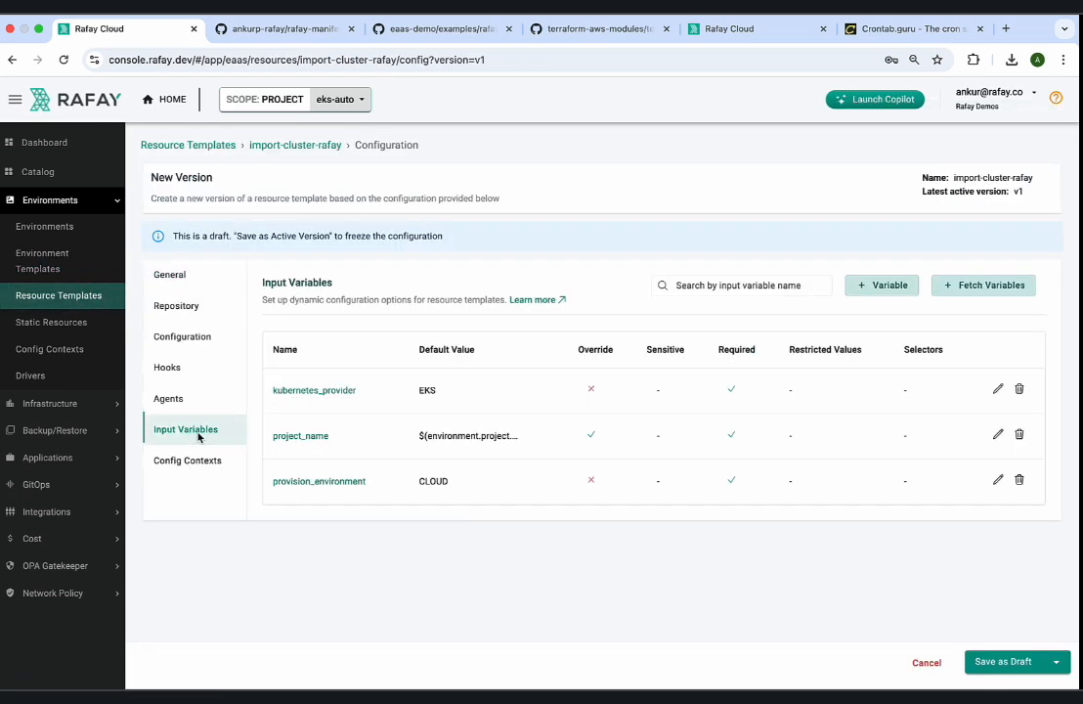
click(959, 286)
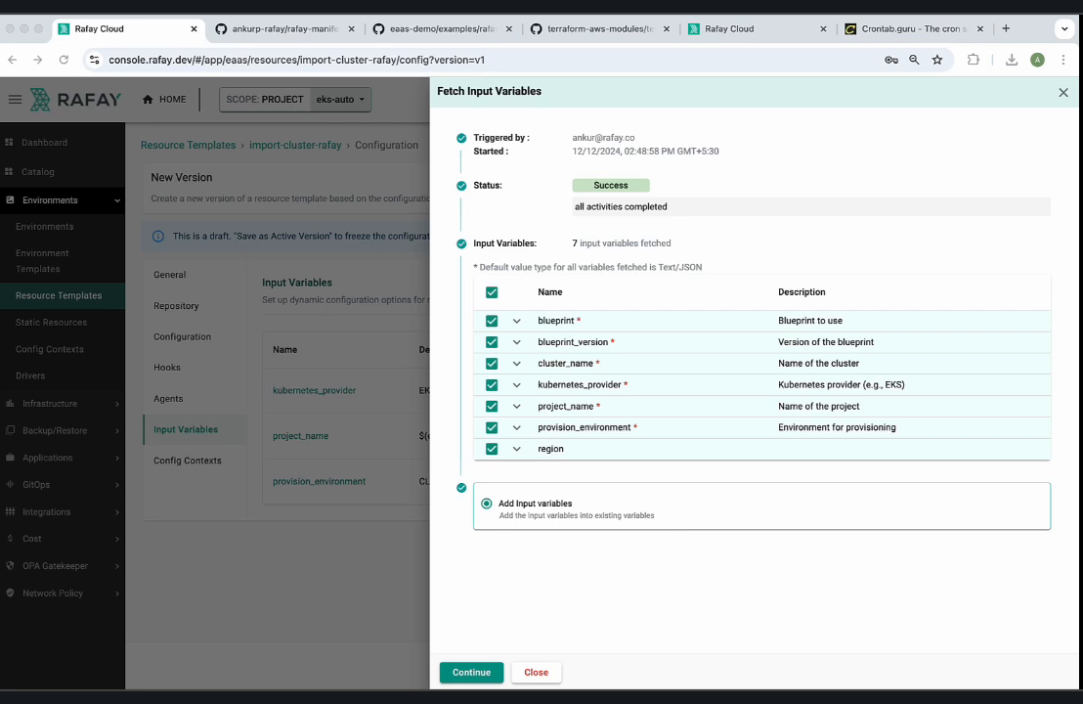
Deselect every fetched variable except blueprint_version and add it to the existing input variables.
click(492, 321)
click(491, 362)
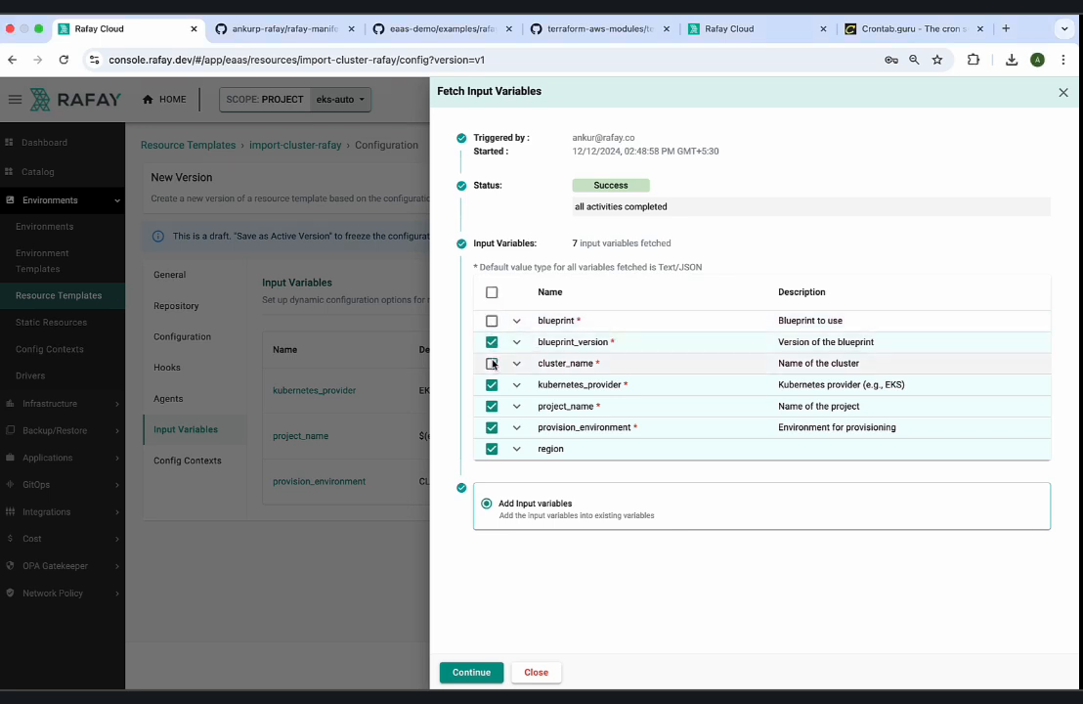
click(492, 384)
click(491, 406)
click(492, 428)
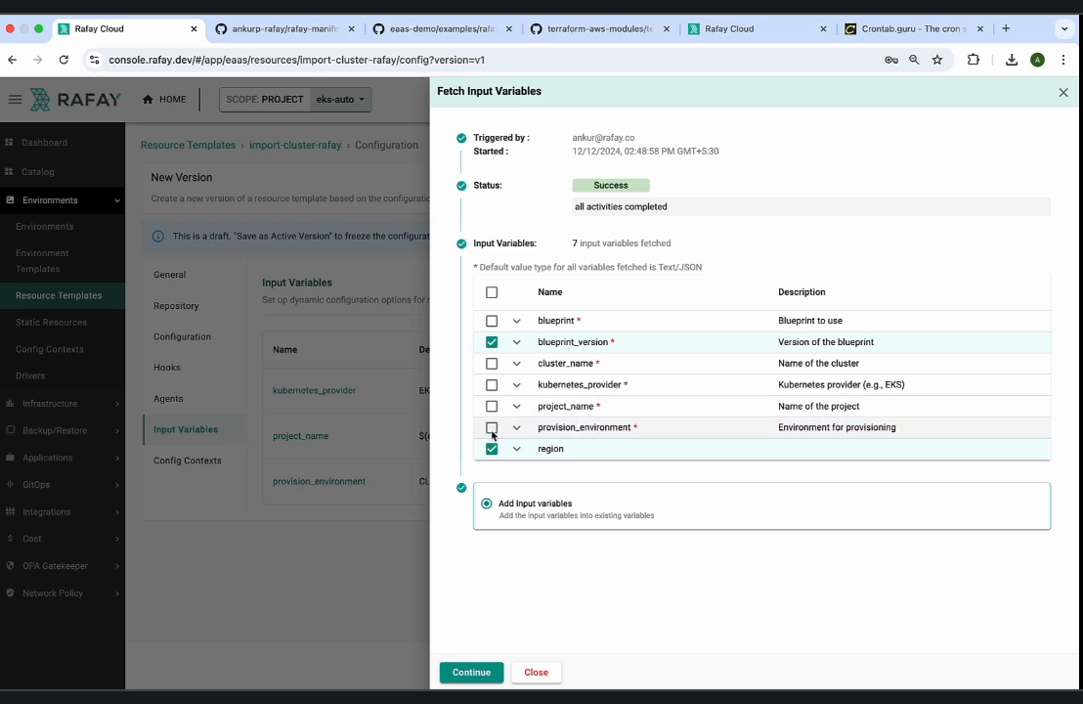
click(491, 449)
click(479, 672)
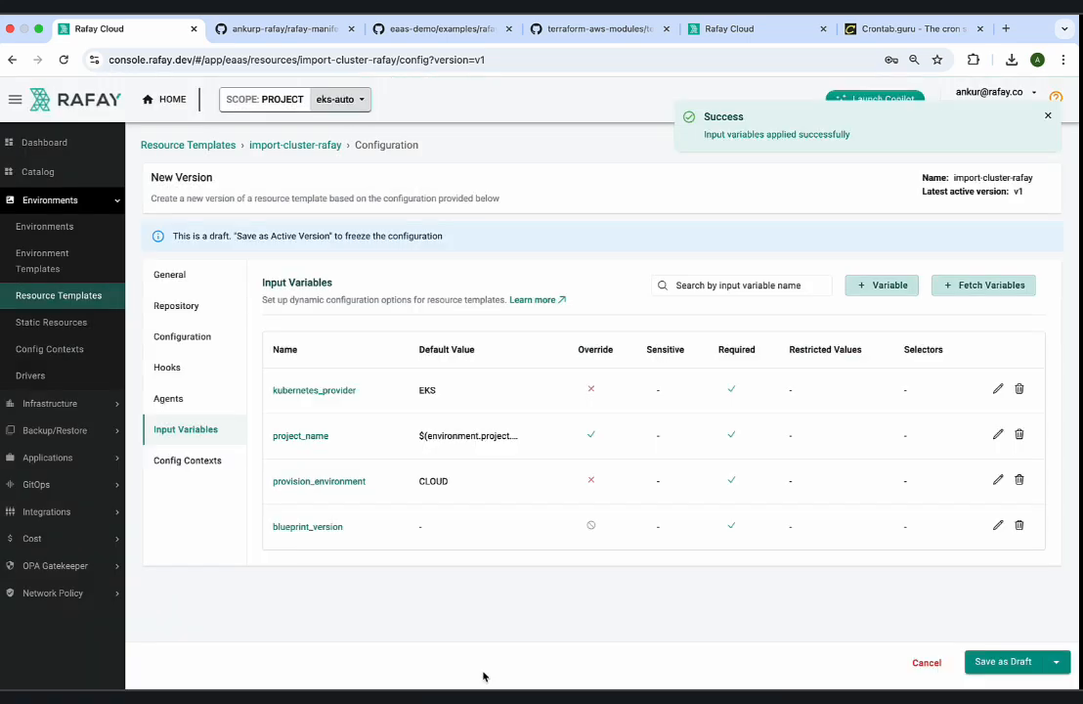
Make blueprint_version a non-required Text variable with override Not Allowed and default latest, and save the resource template as a draft.
click(996, 525)
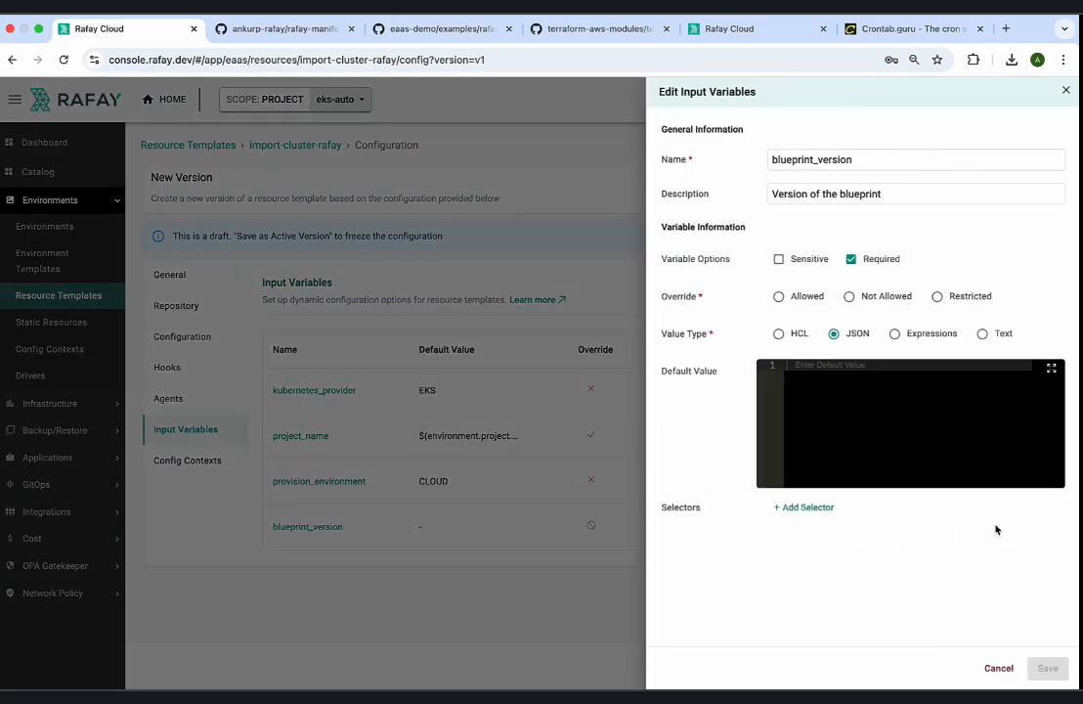
click(850, 259)
click(849, 296)
click(875, 377)
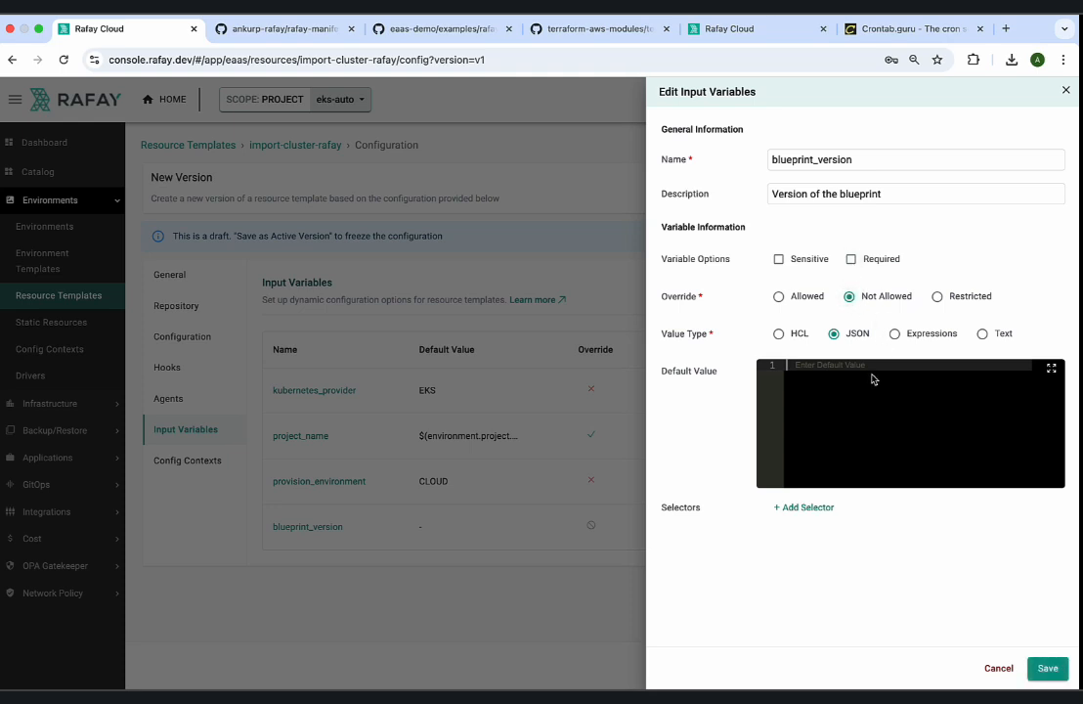
text(latest)
click(981, 333)
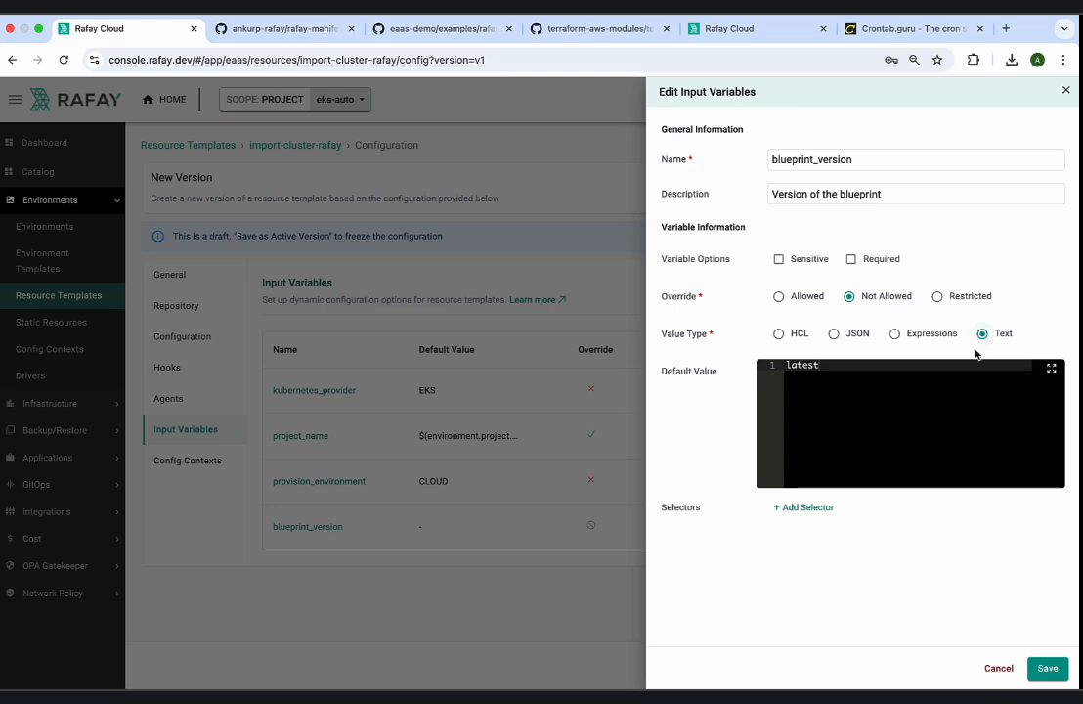
click(1045, 670)
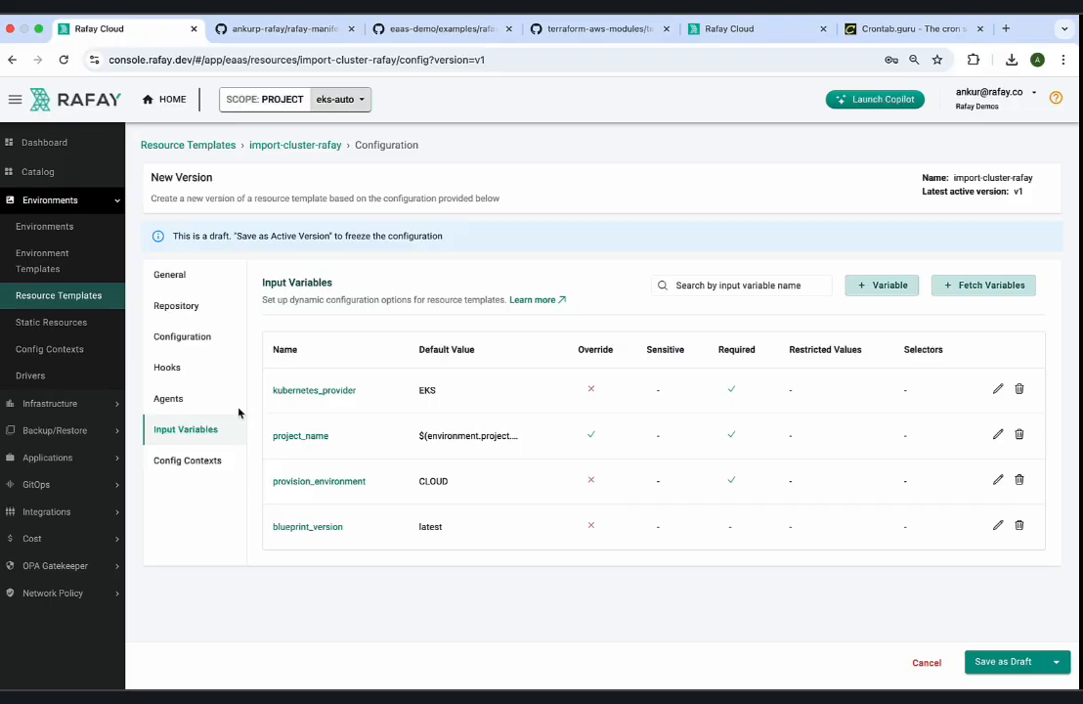
click(195, 400)
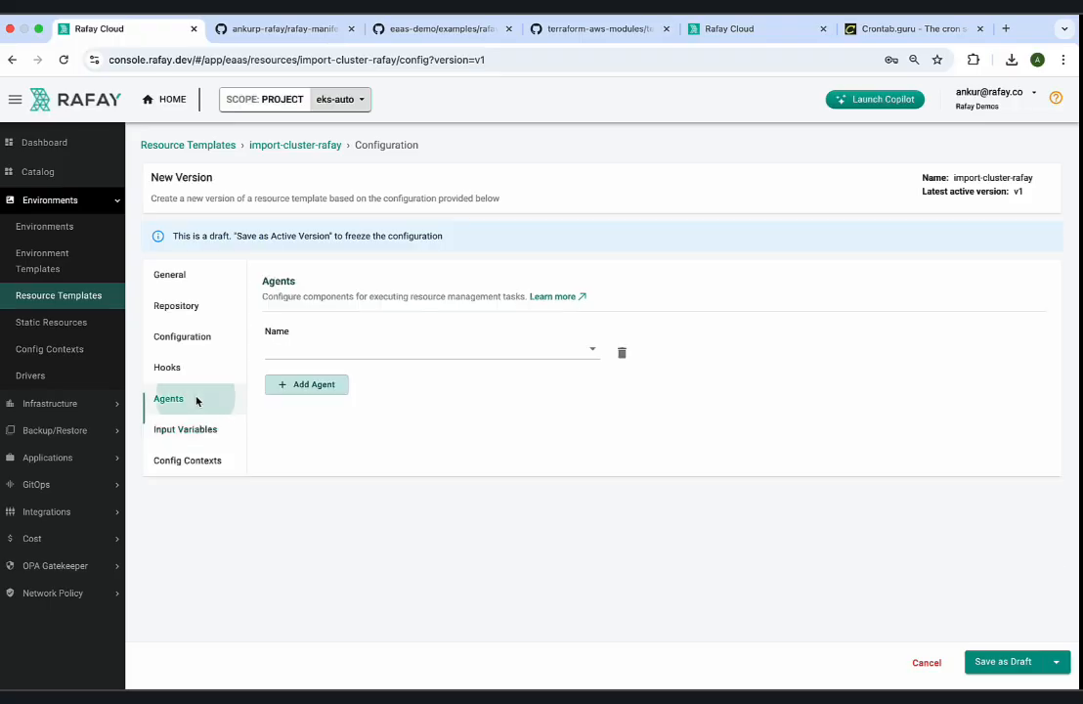
click(1003, 661)
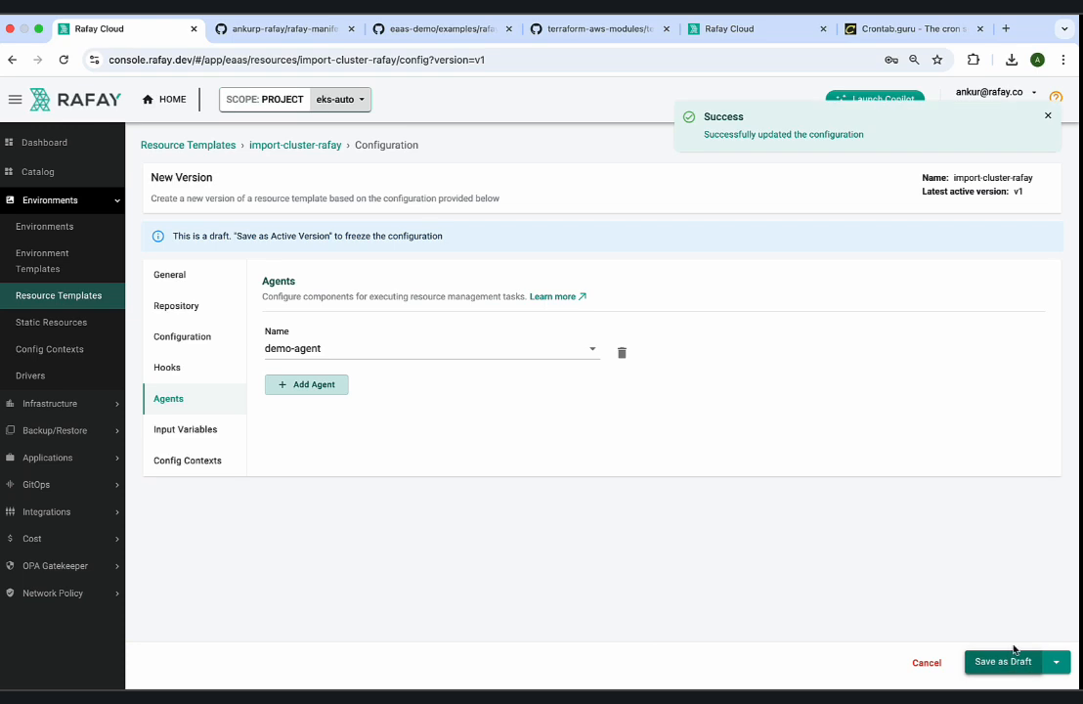
Launch the EKS Cluster With Auto Mode Configuration template and examine its environment form, including the parameters and blueprint choices.
click(49, 225)
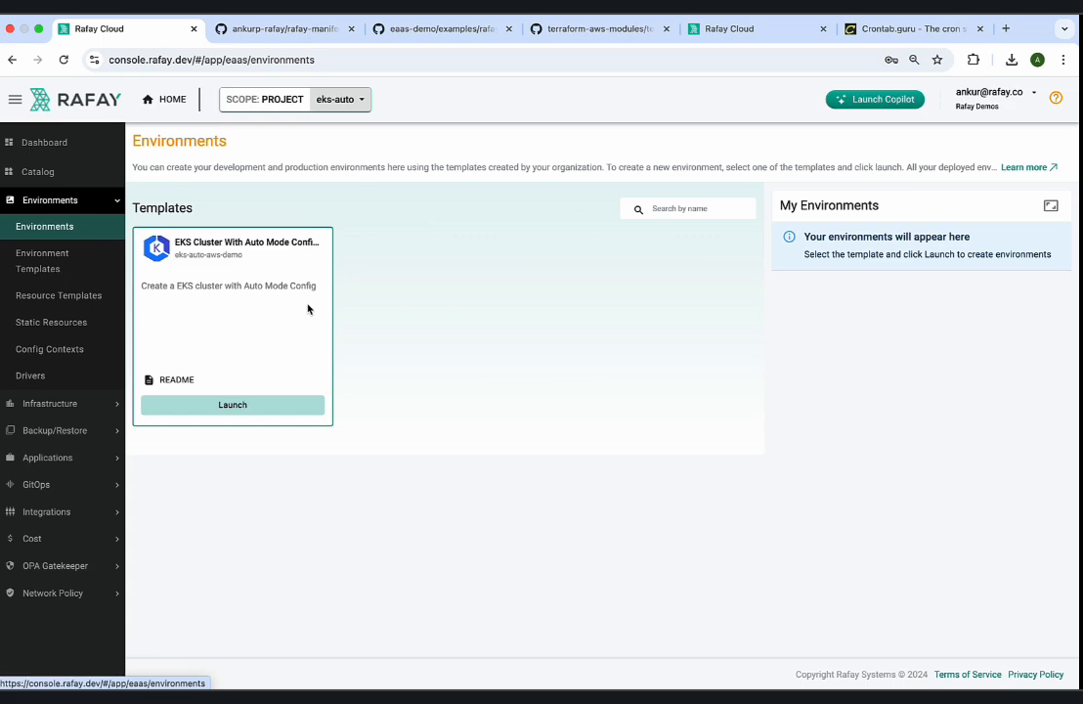
click(231, 405)
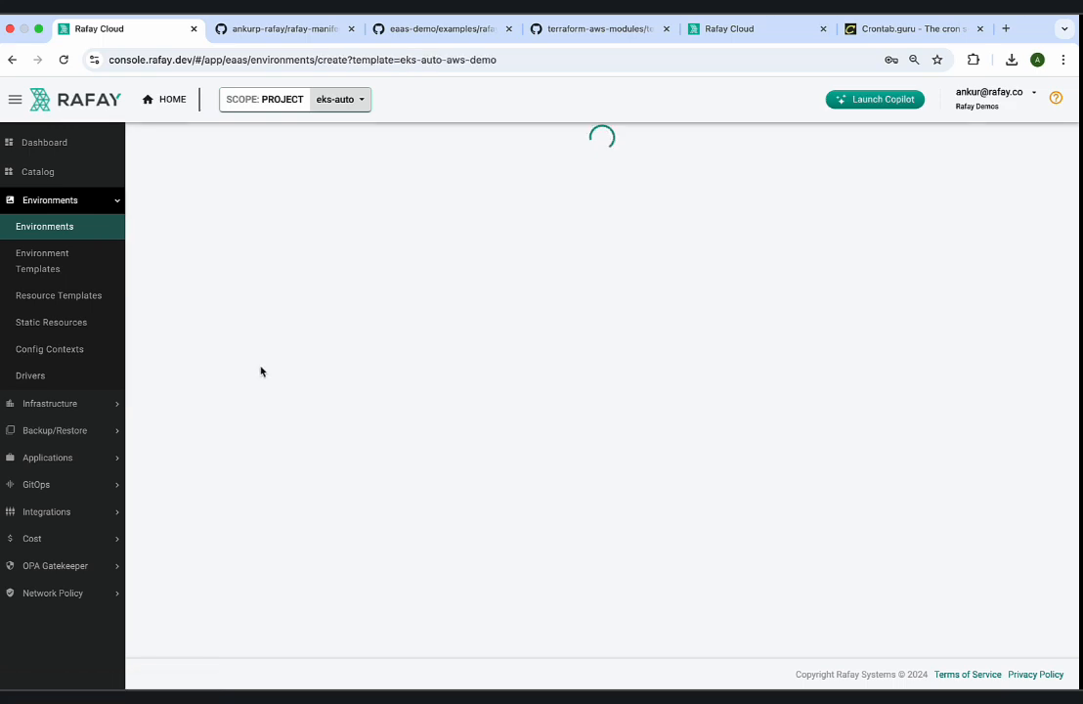
scroll(548, 390, down, 3)
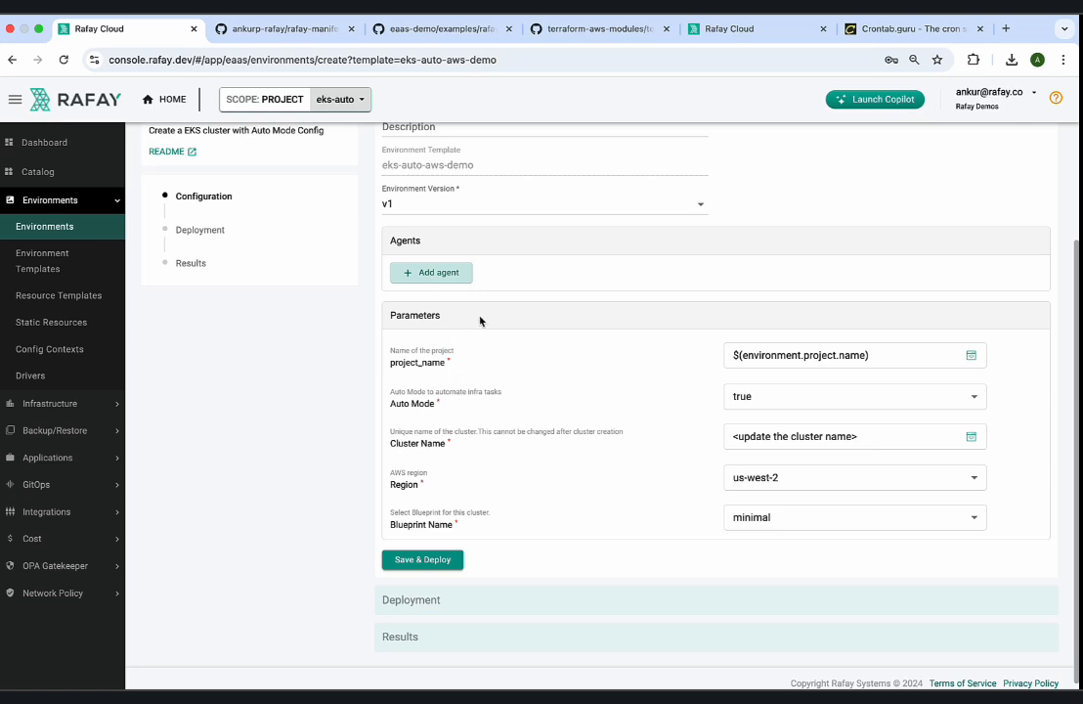
scroll(481, 314, up, 1)
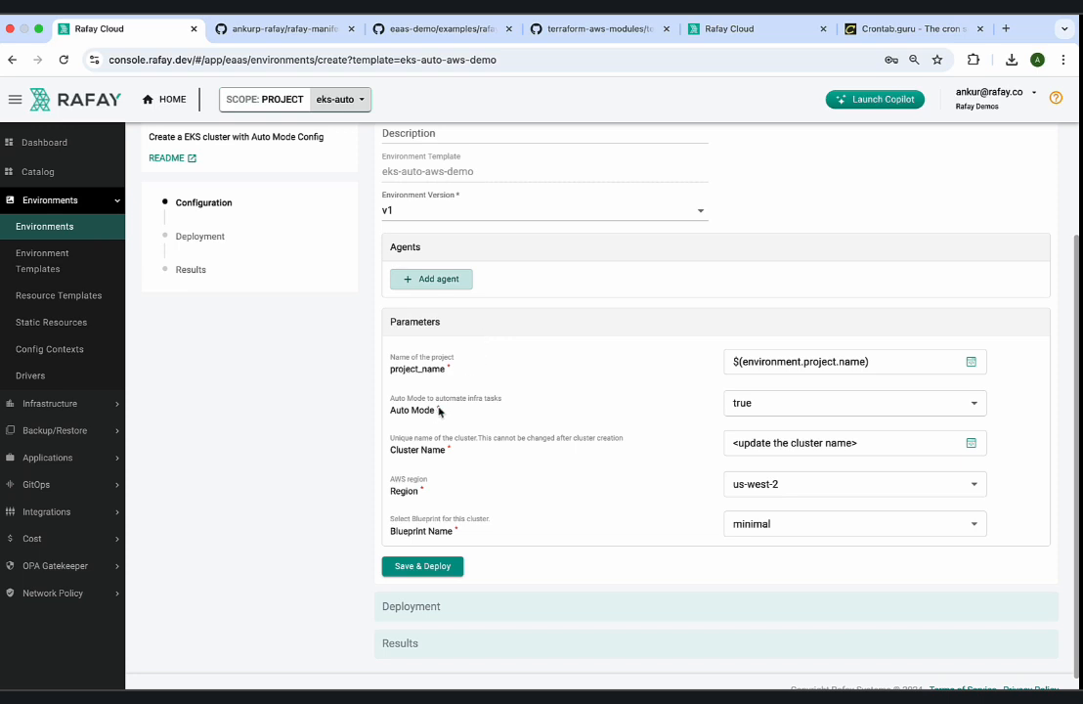
drag(439, 412, 424, 475)
click(422, 485)
click(765, 517)
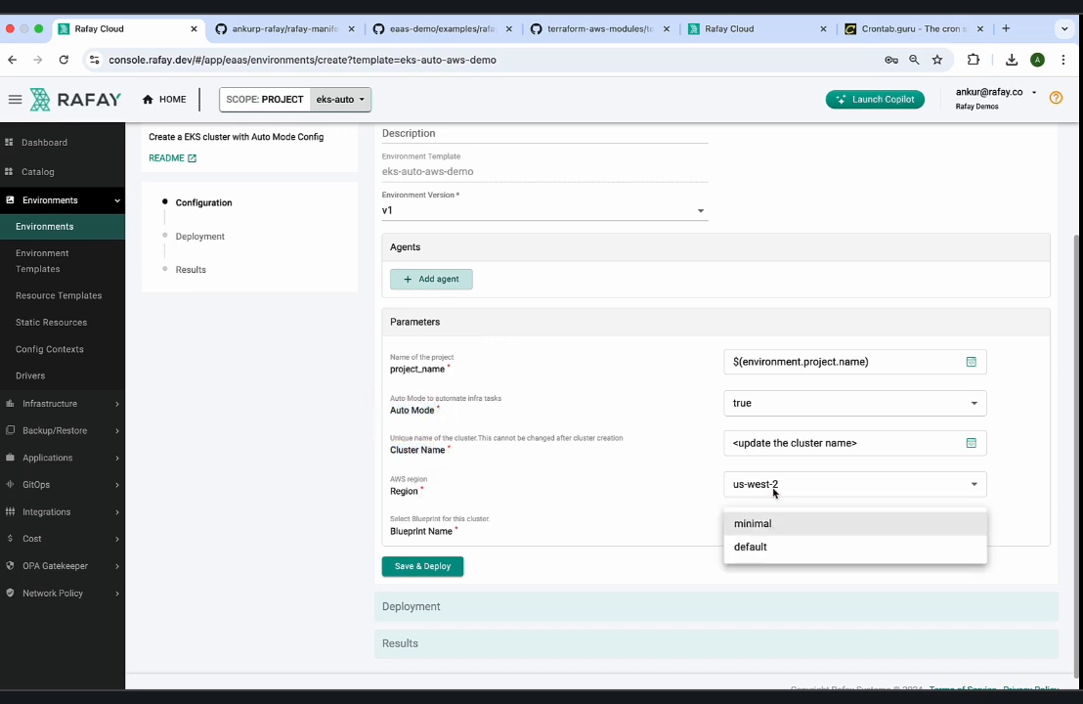
click(644, 461)
scroll(644, 460, up, 3)
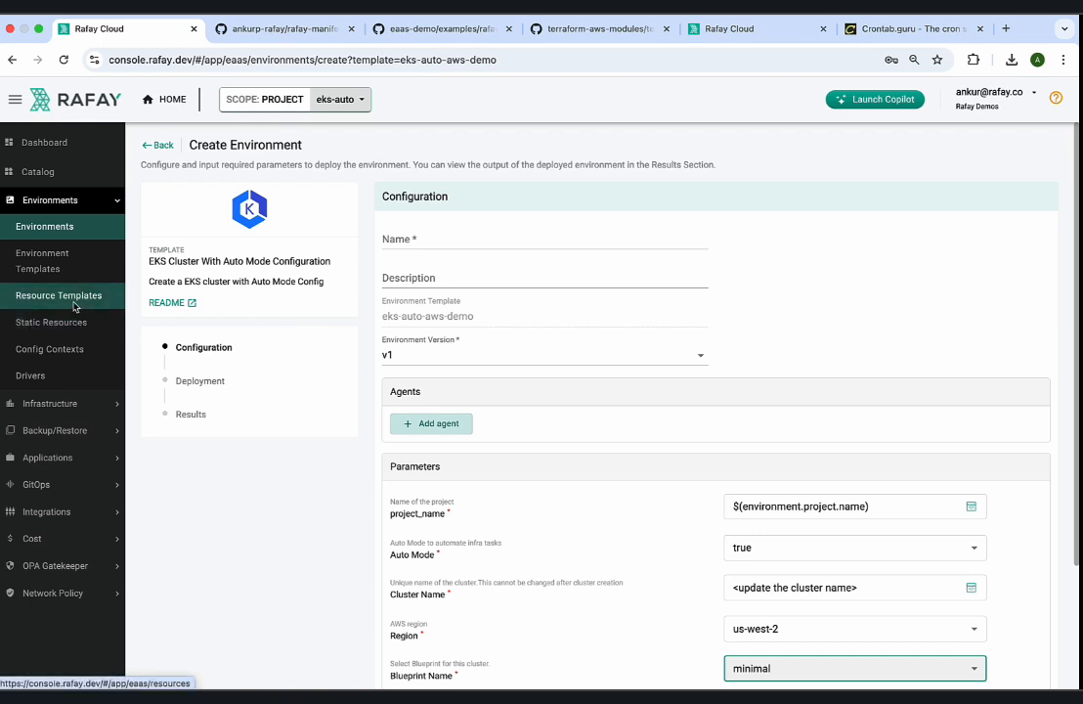
In draft v1 of the eks-auto-aws-demo environment template, add an input variable named Kubernetes version with description "Kubernetes Version of this cluster".
click(54, 262)
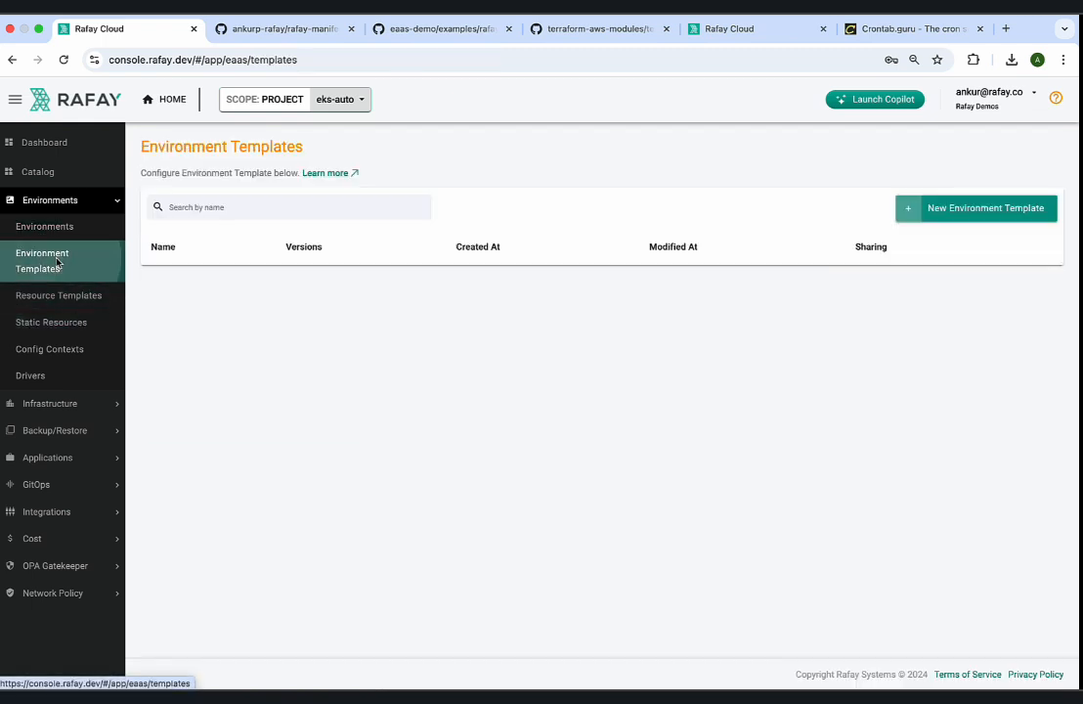
click(212, 283)
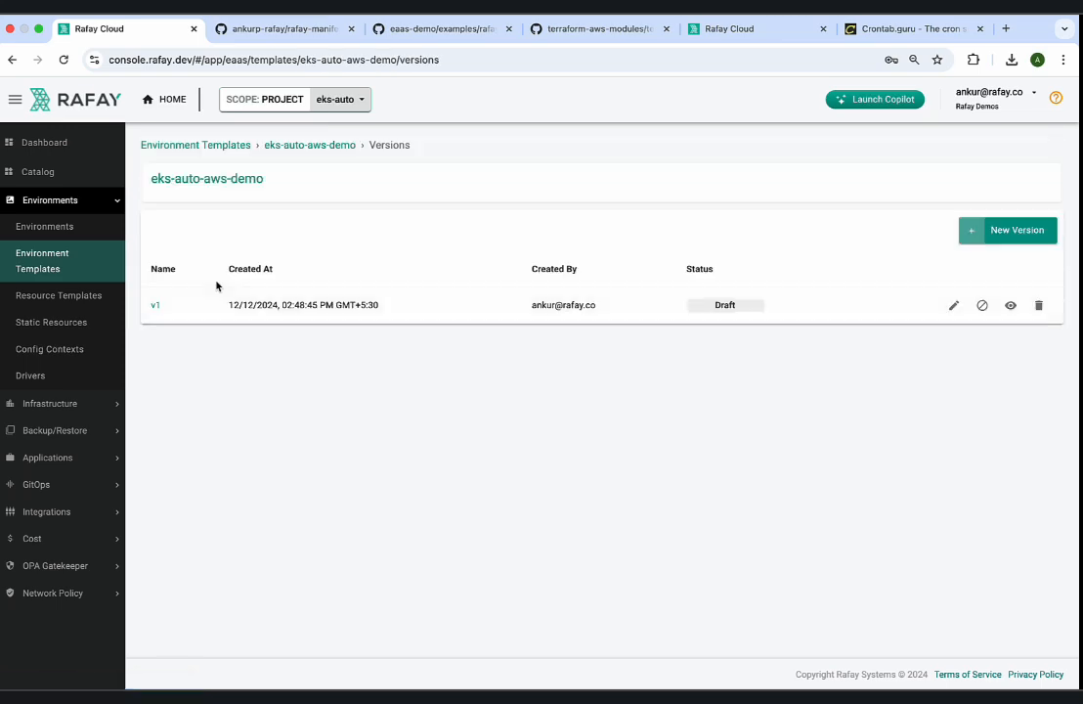
click(953, 306)
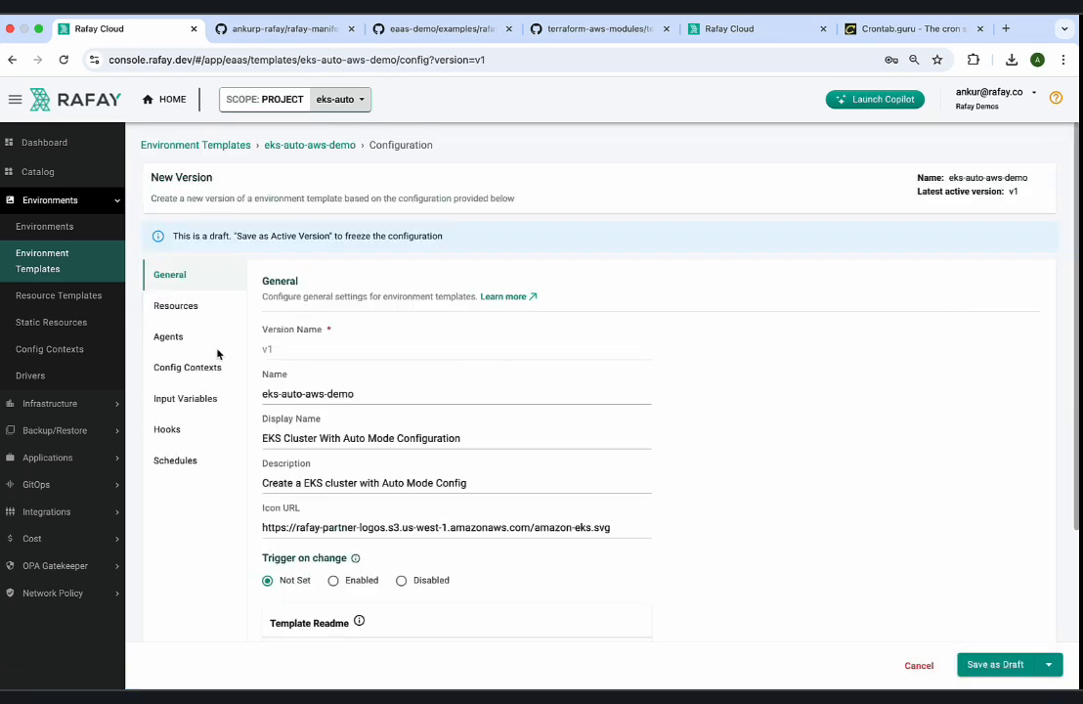
click(186, 397)
click(998, 285)
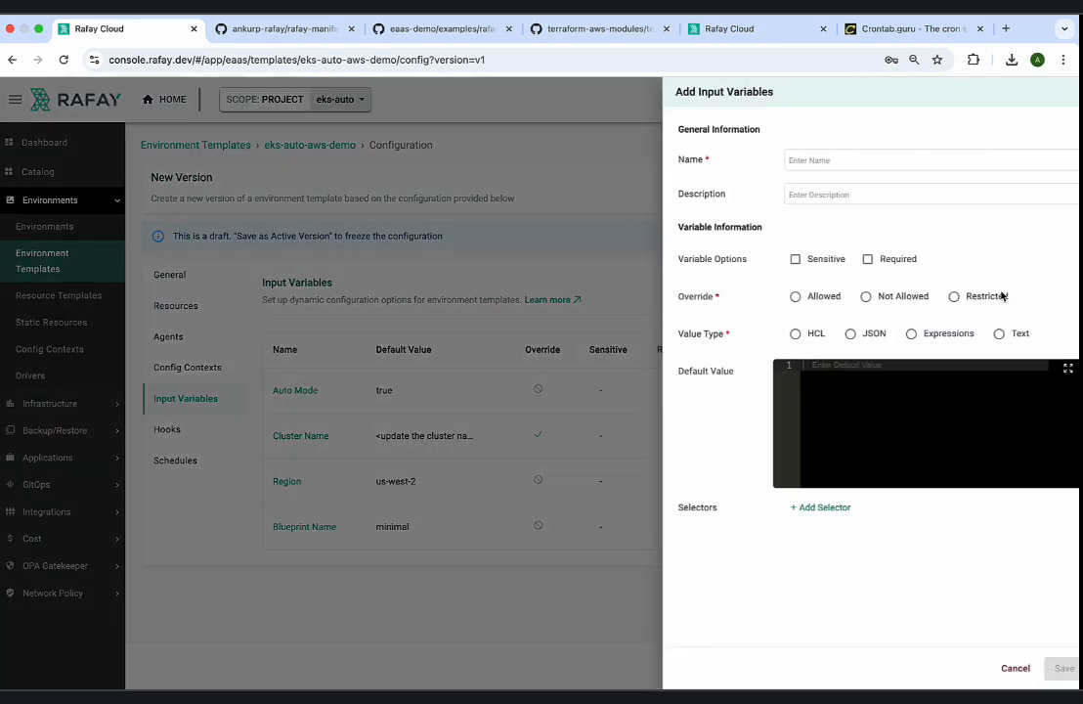
click(819, 160)
text(Kub)
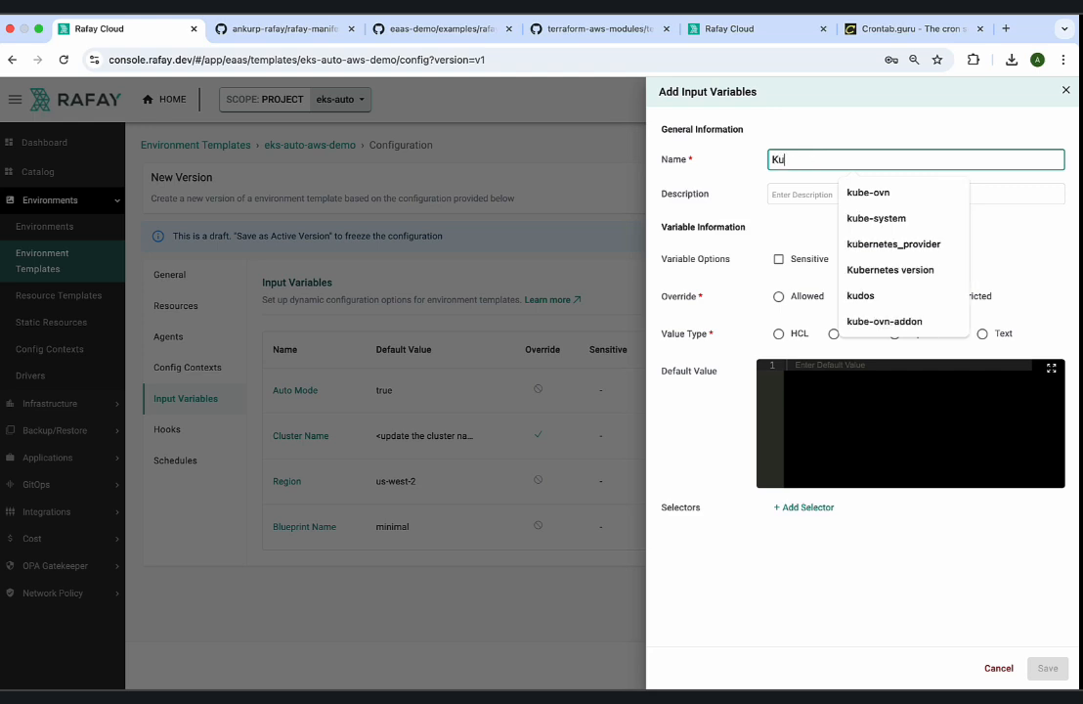
click(884, 274)
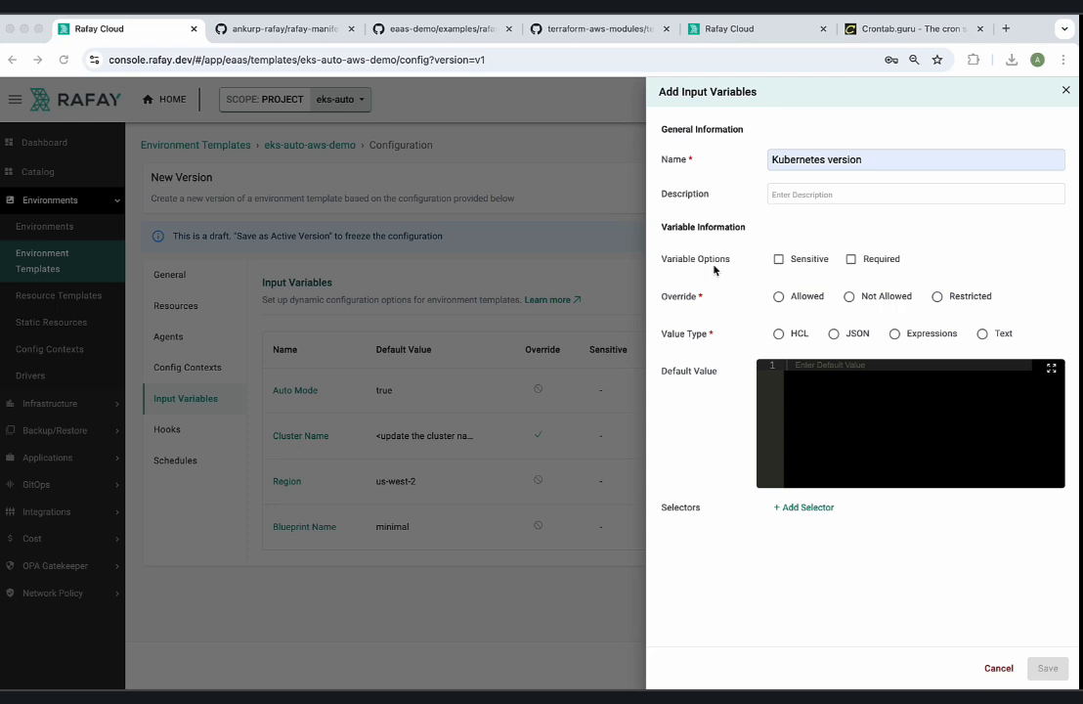
click(781, 184)
click(784, 185)
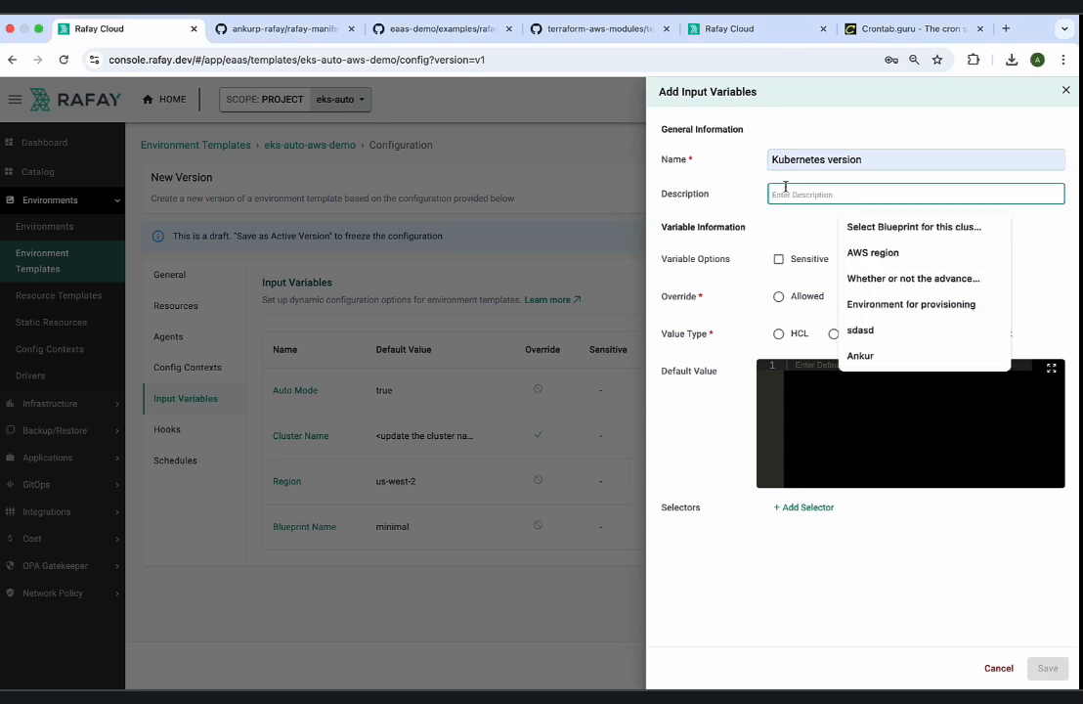
text(Kuberne)
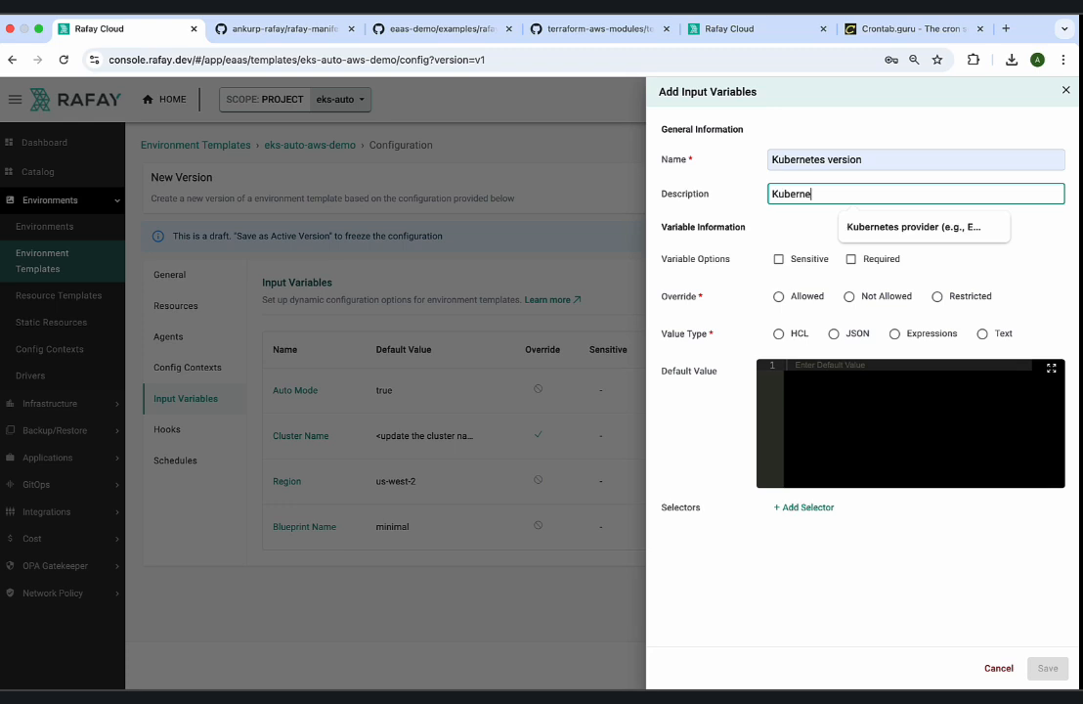
text(tes Version of this cluster)
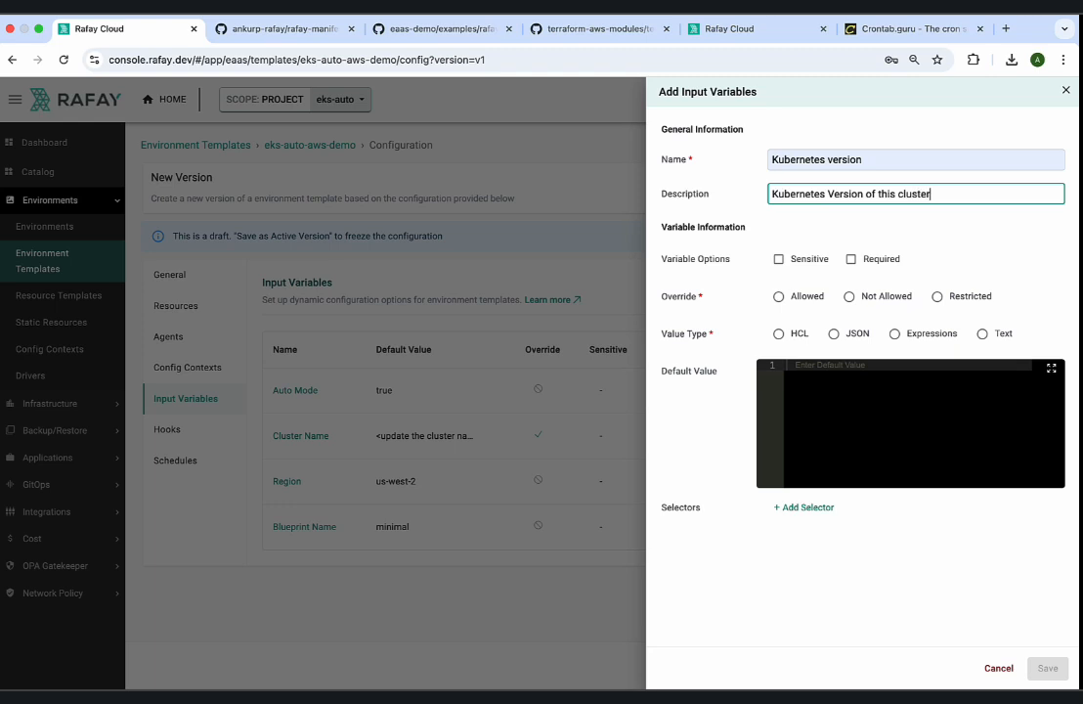
Make the Kubernetes version variable required and restrict its override to the values 1.29, 1.30 and 1.31.
click(850, 260)
click(936, 295)
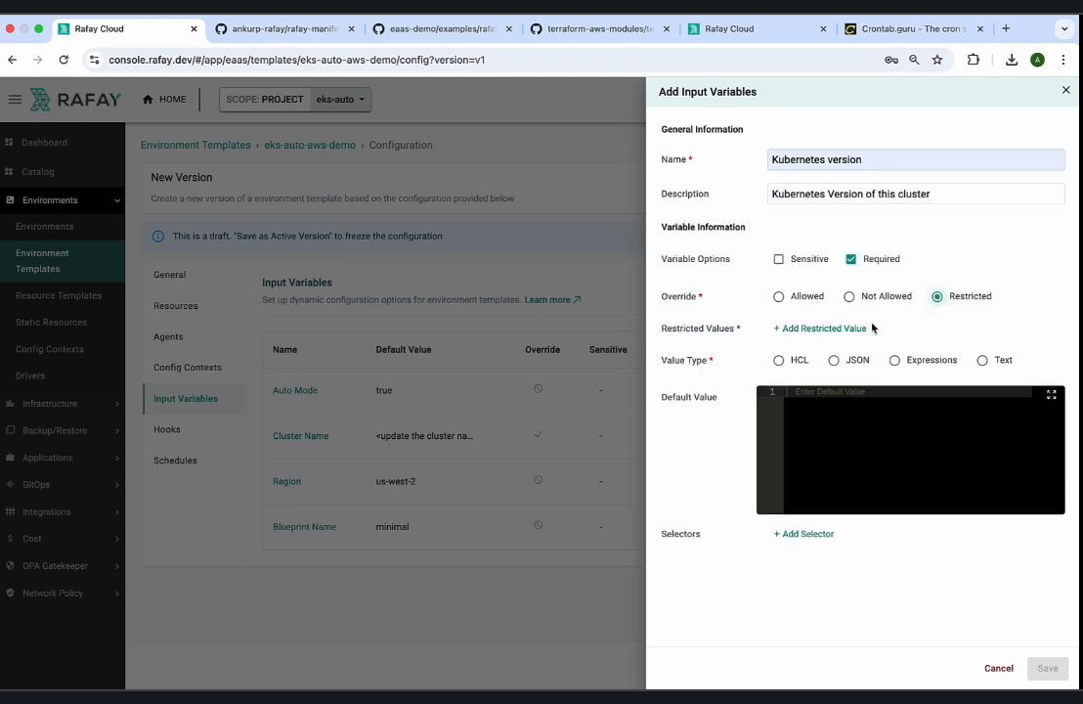
click(863, 329)
click(833, 378)
text(1.29)
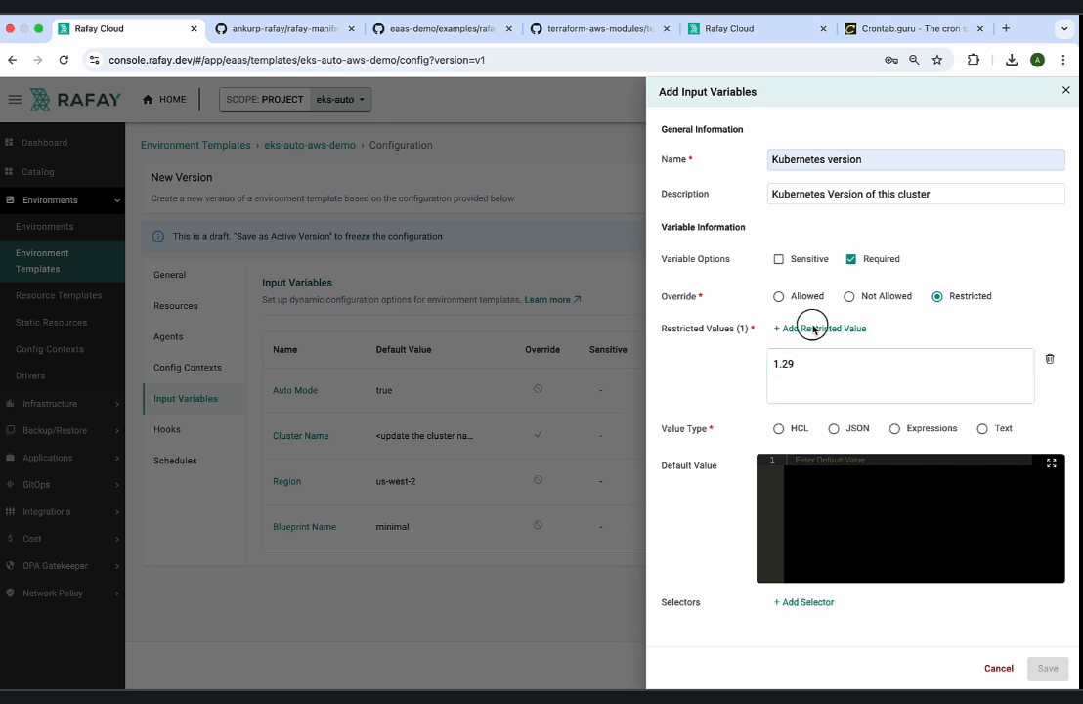
click(812, 328)
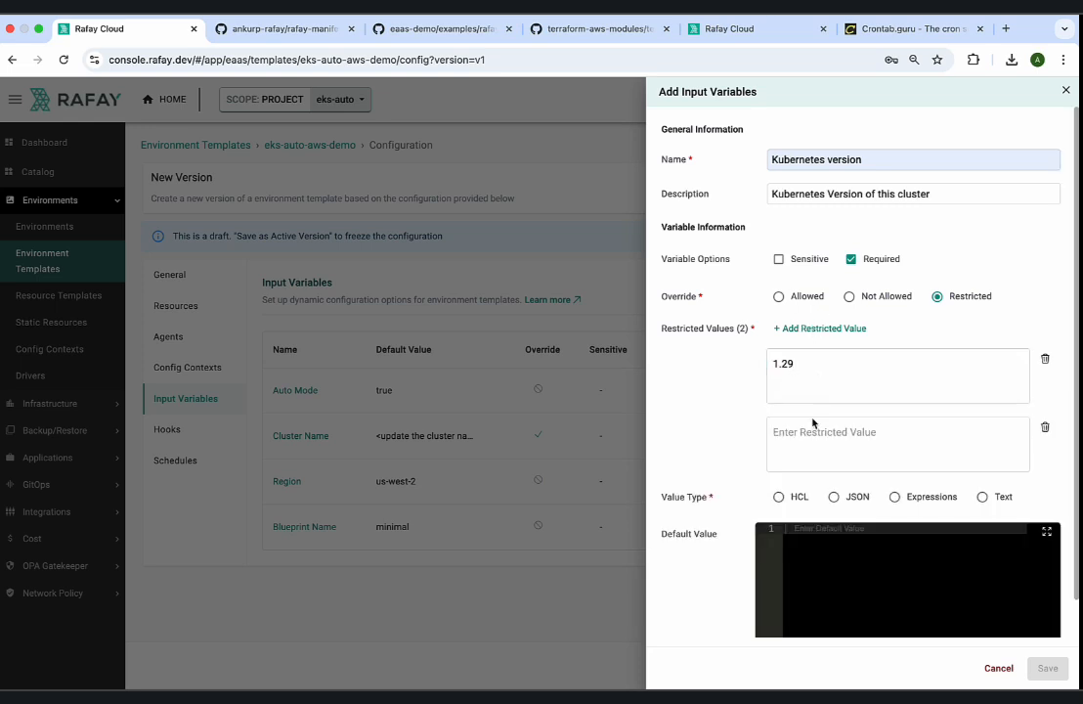
click(813, 430)
text(1.30)
scroll(860, 391, down, 1)
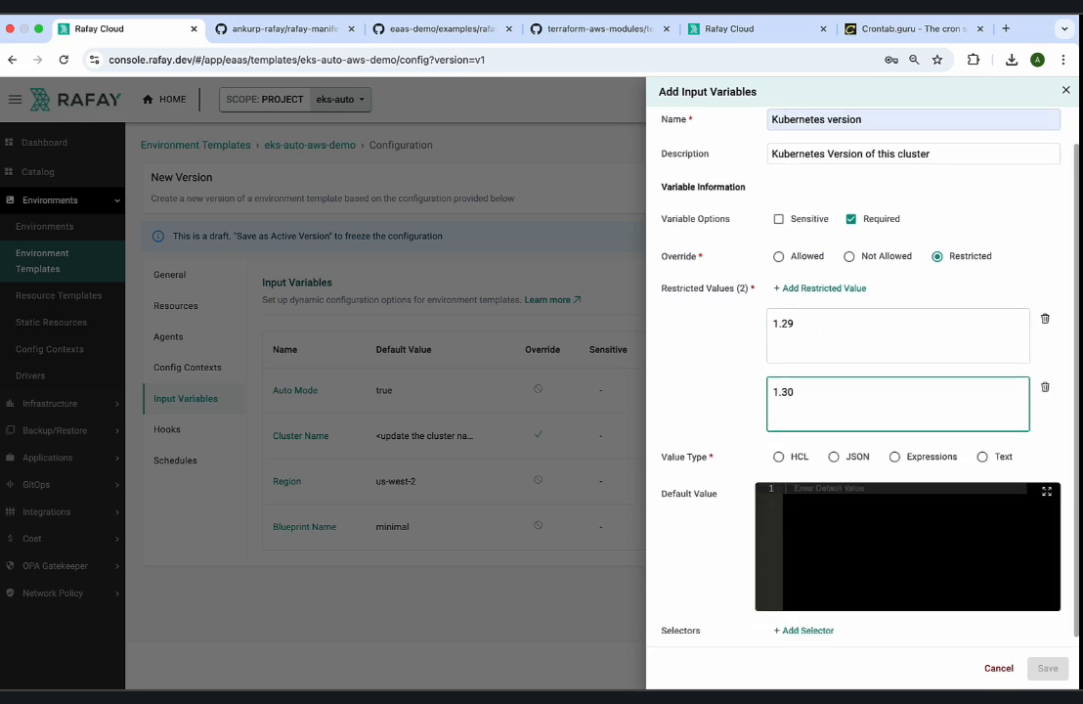
click(816, 285)
click(806, 500)
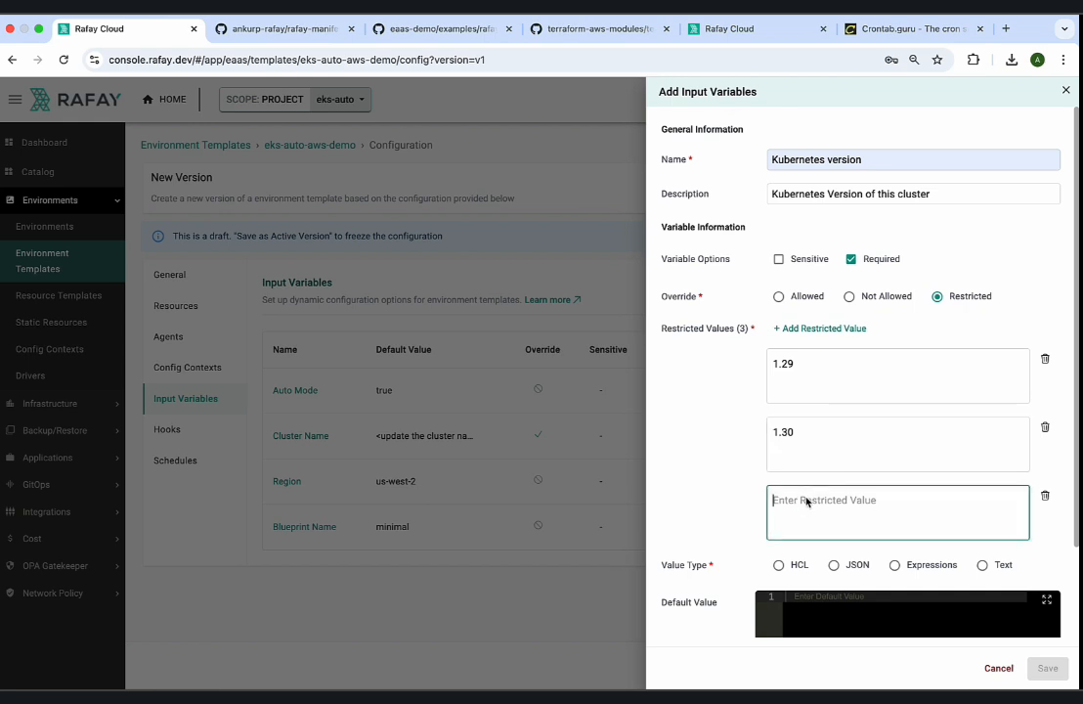
text(1.31)
Give the Kubernetes version variable a default value of 1.30 and the value type Text.
scroll(884, 489, down, 2)
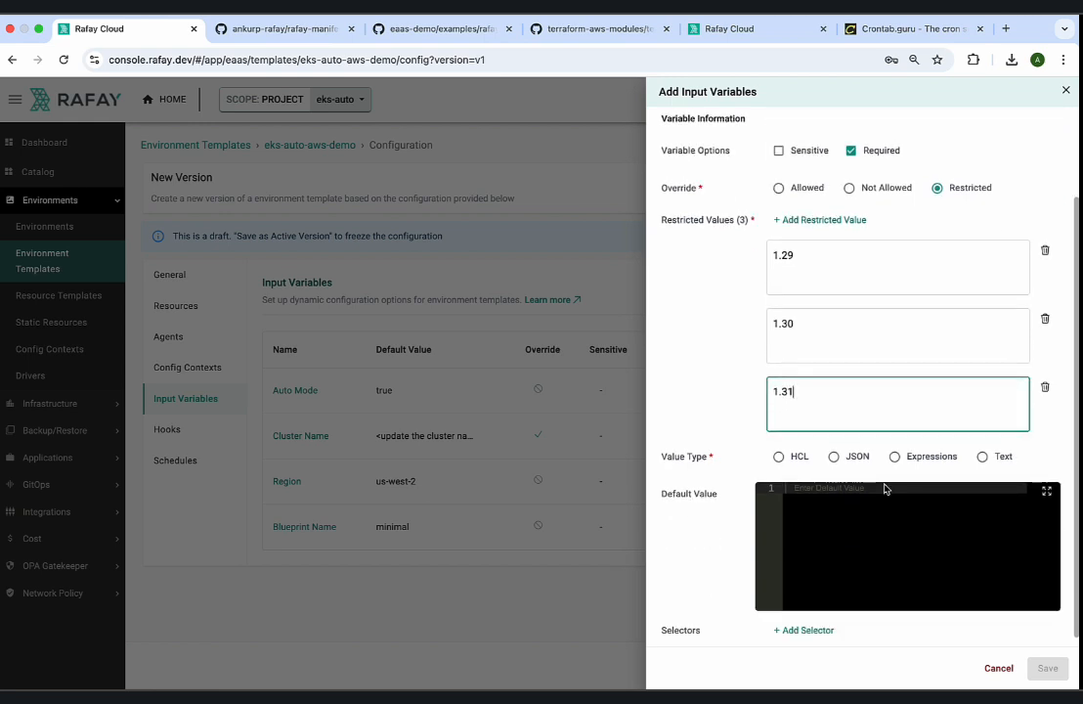
click(875, 529)
text(1.30)
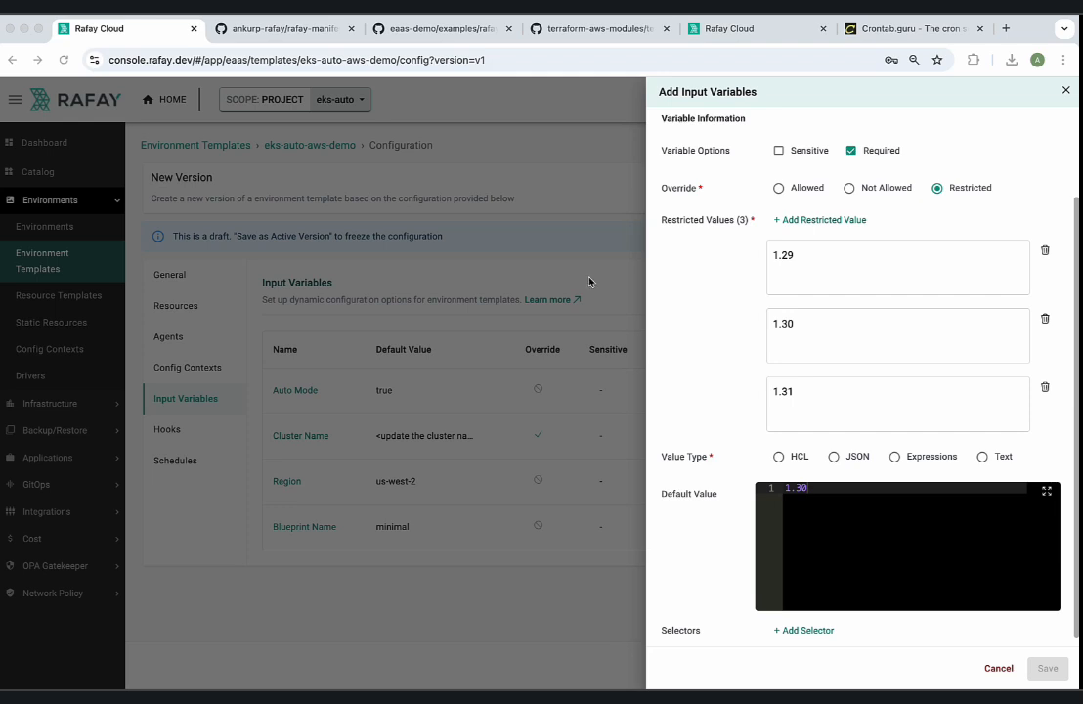
click(984, 456)
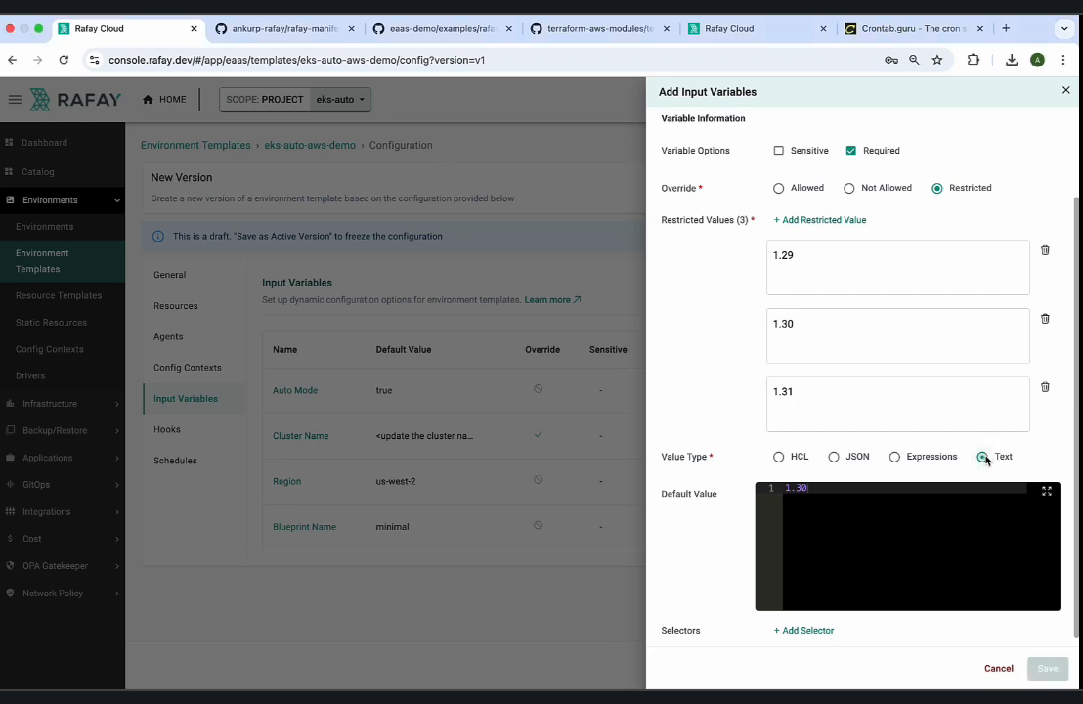
Add a selector to the variable starting with "resource.eks-cluster-auto-1.", copying the resource name from the resource templates list.
click(805, 631)
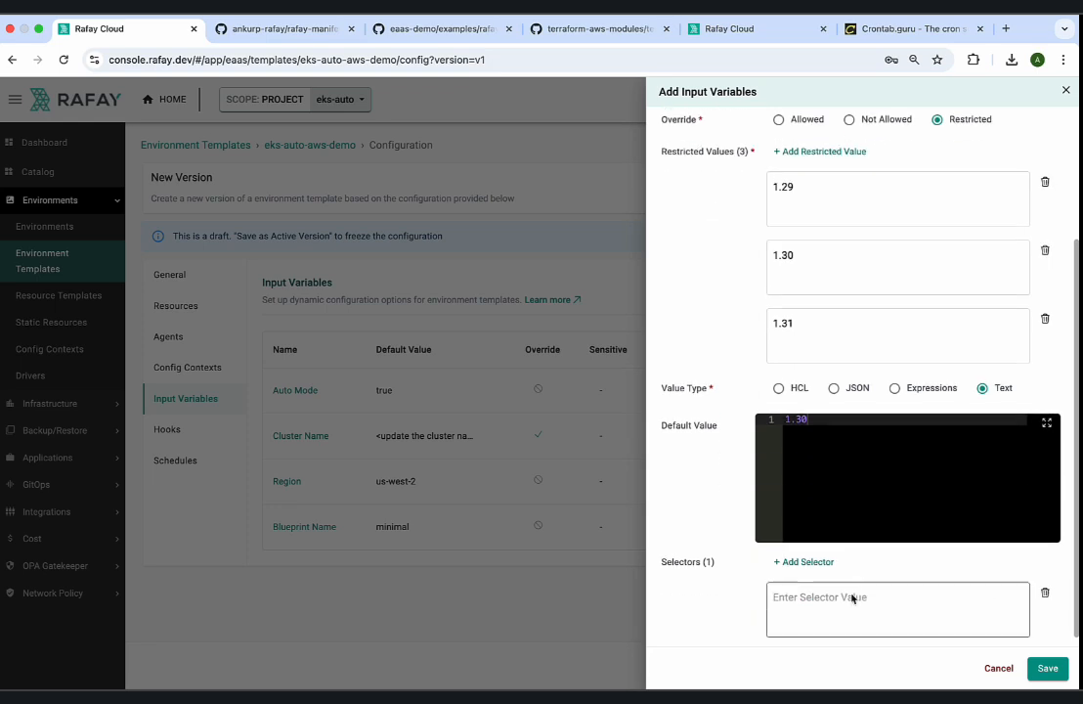
click(846, 606)
text(resource.)
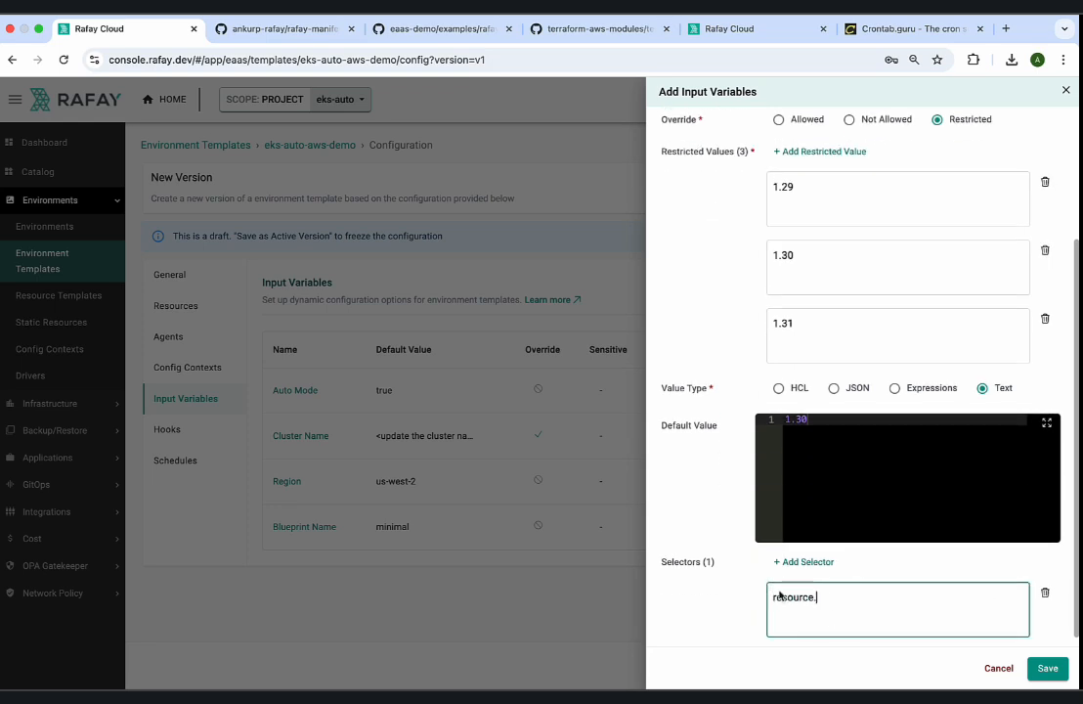
click(733, 29)
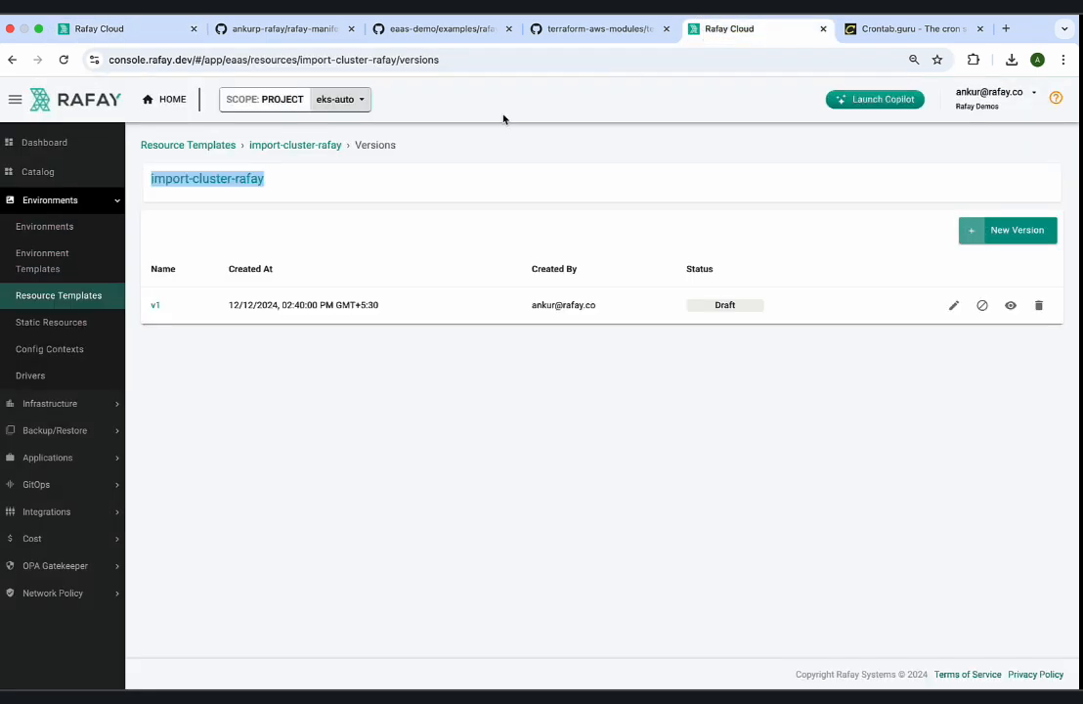
click(291, 191)
click(217, 150)
drag(233, 319, 145, 319)
key(super+c)
click(137, 28)
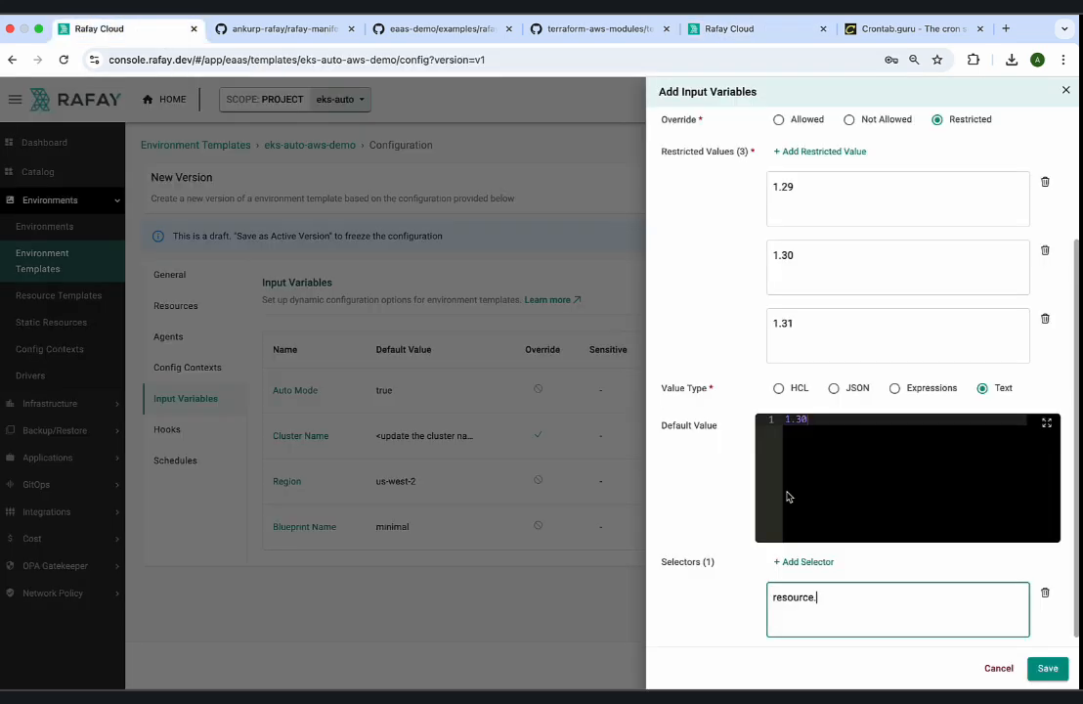
key(super+v)
text(.)
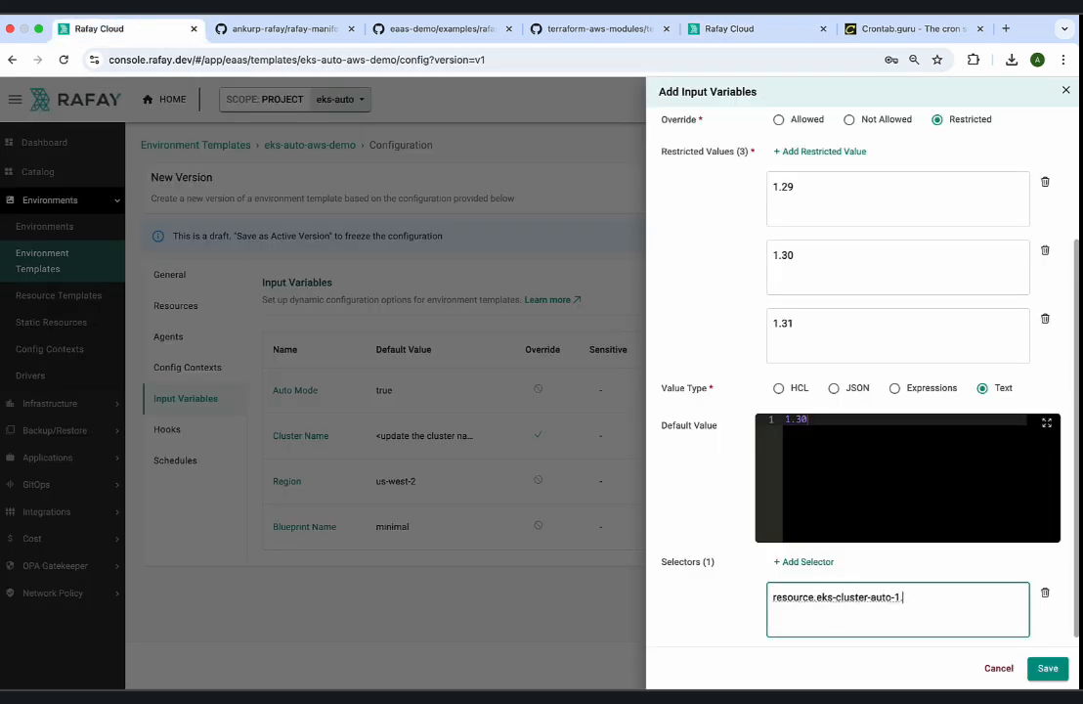
Complete the selector with cluster_version, copied from variables.tf in the eks-auto-mode example of the eaas-demo GitHub repository.
click(500, 35)
scroll(391, 107, up, 2)
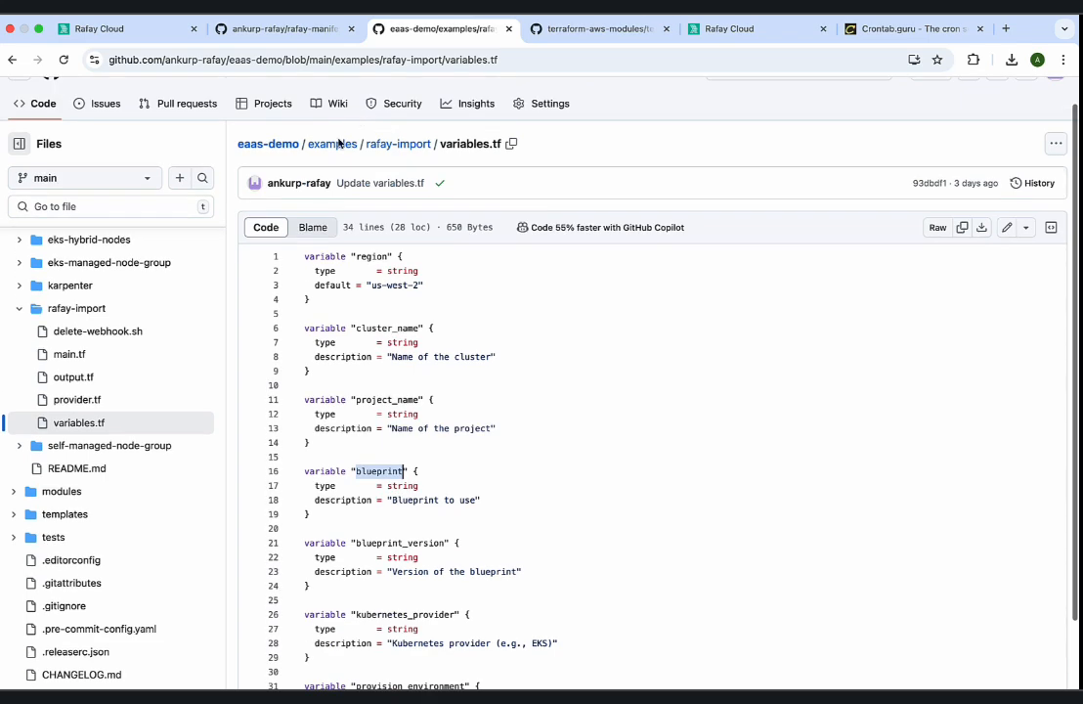
click(343, 143)
click(302, 314)
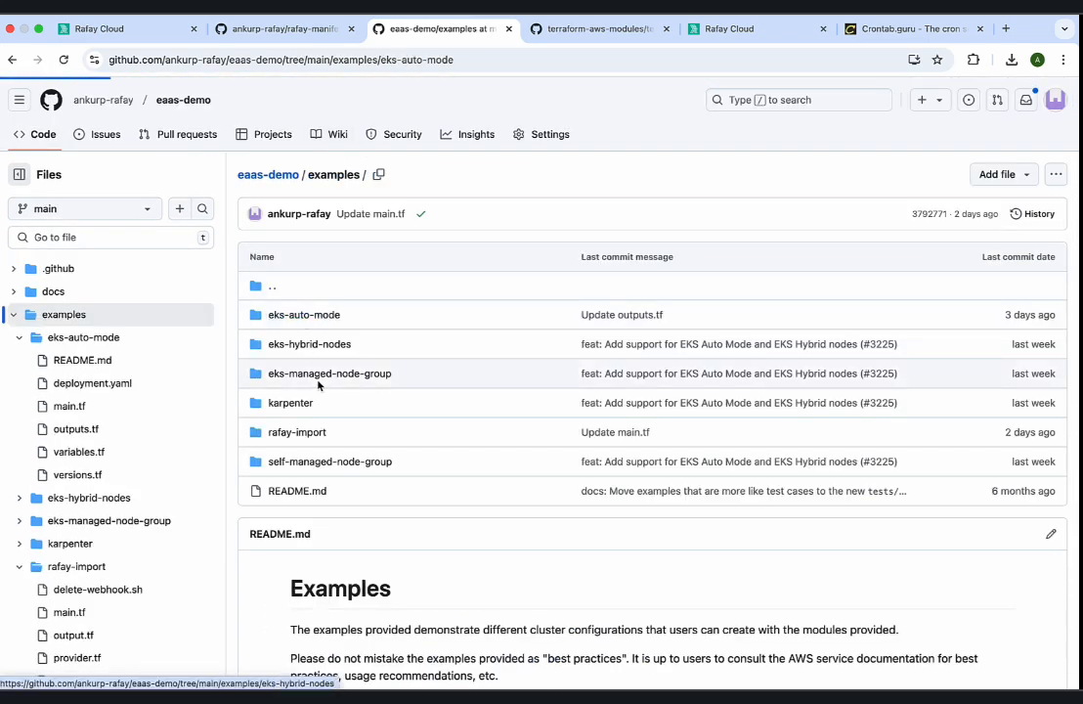
click(291, 462)
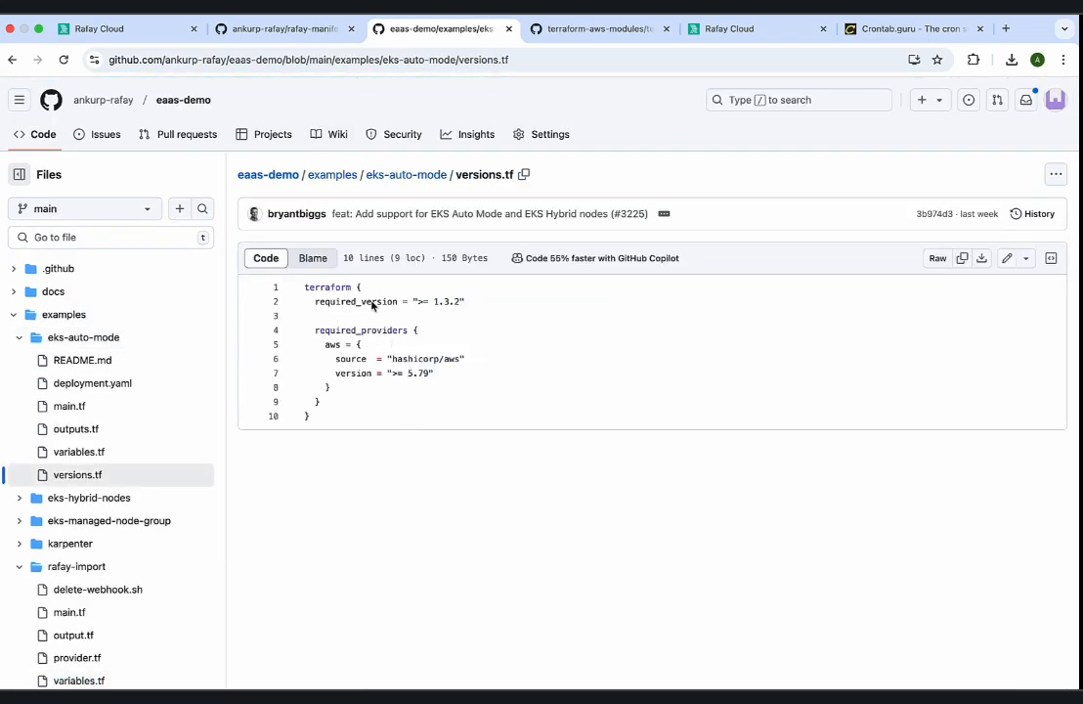
click(423, 182)
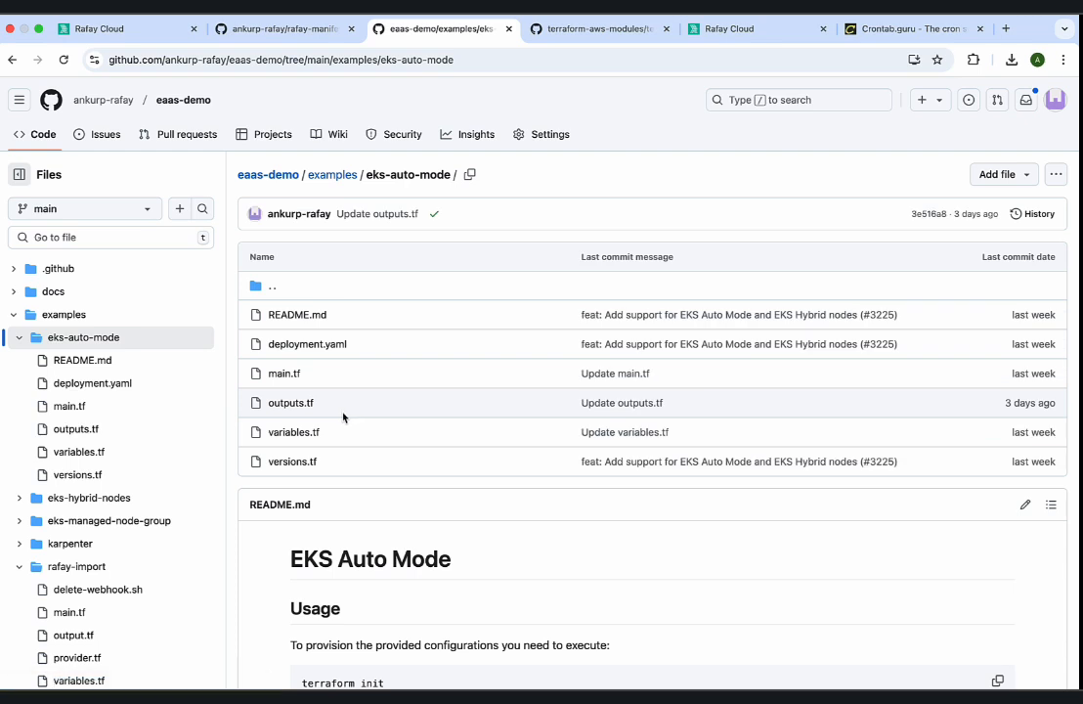
click(298, 432)
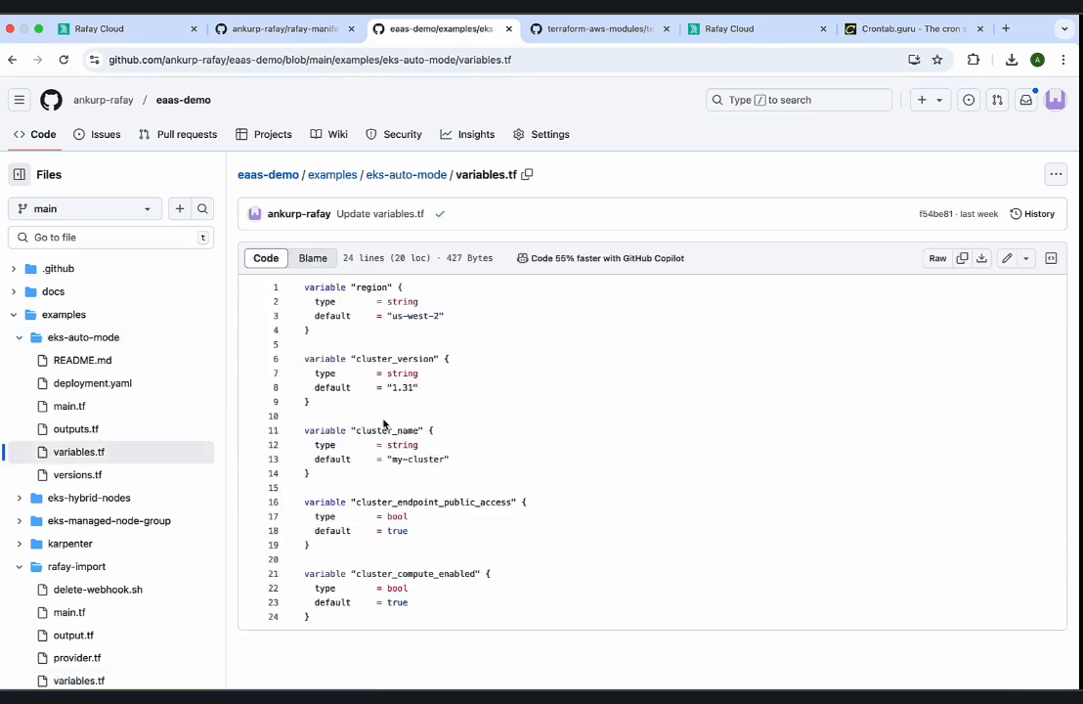
double_click(402, 363)
key(super+c)
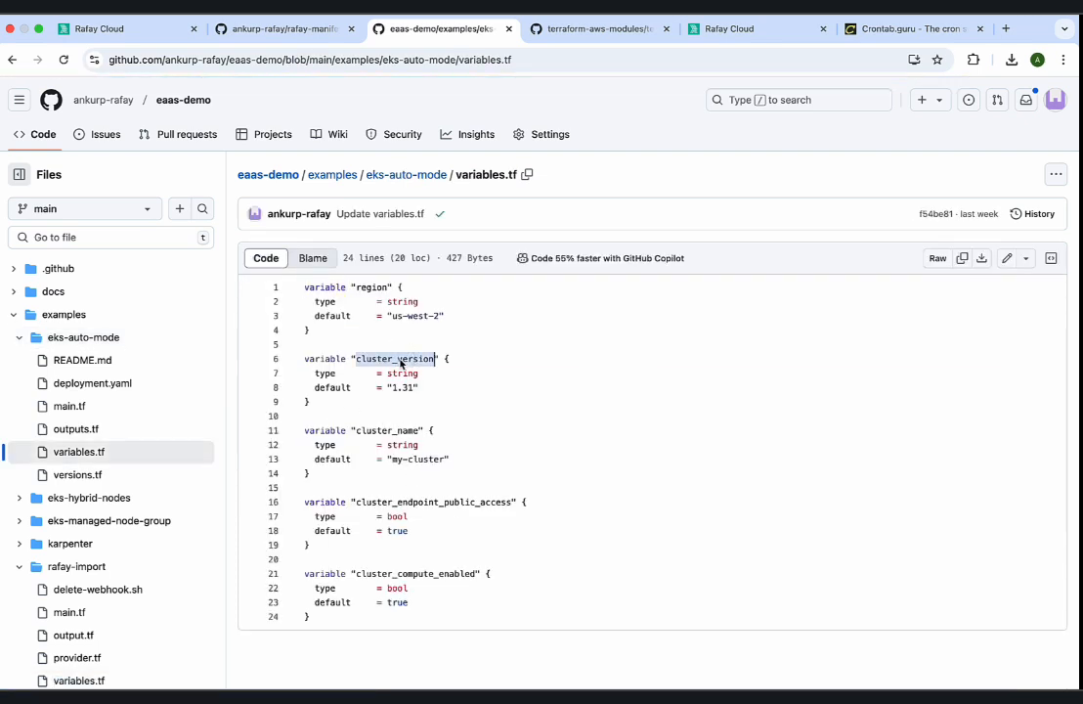
drag(342, 396, 304, 358)
click(135, 29)
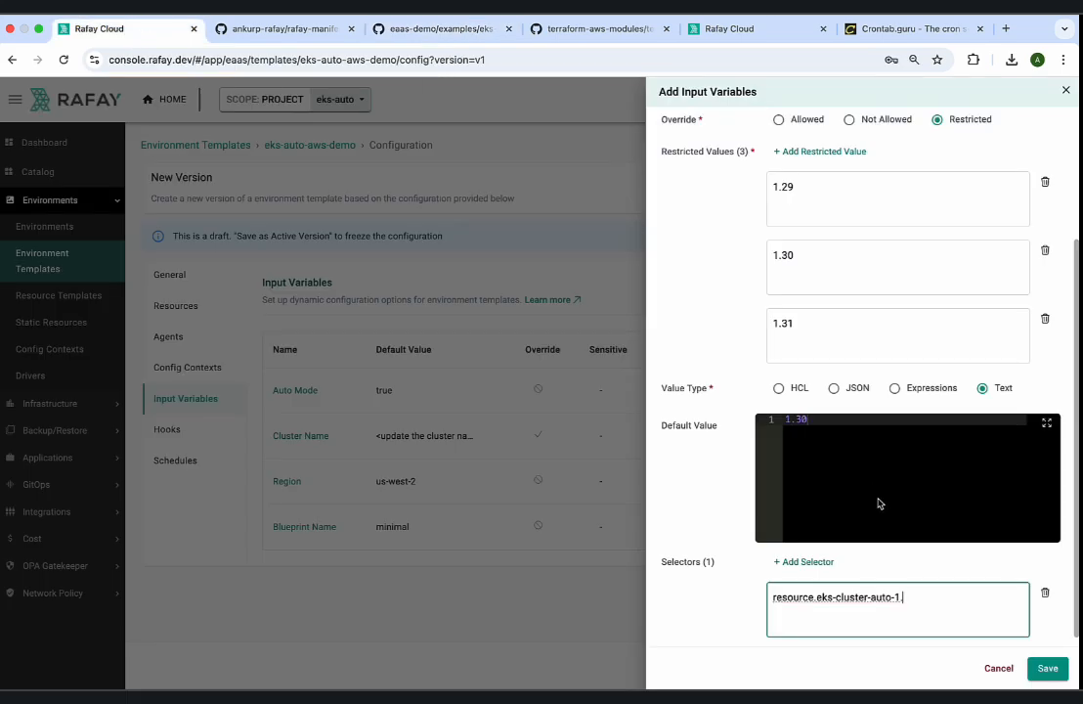
key(super+v)
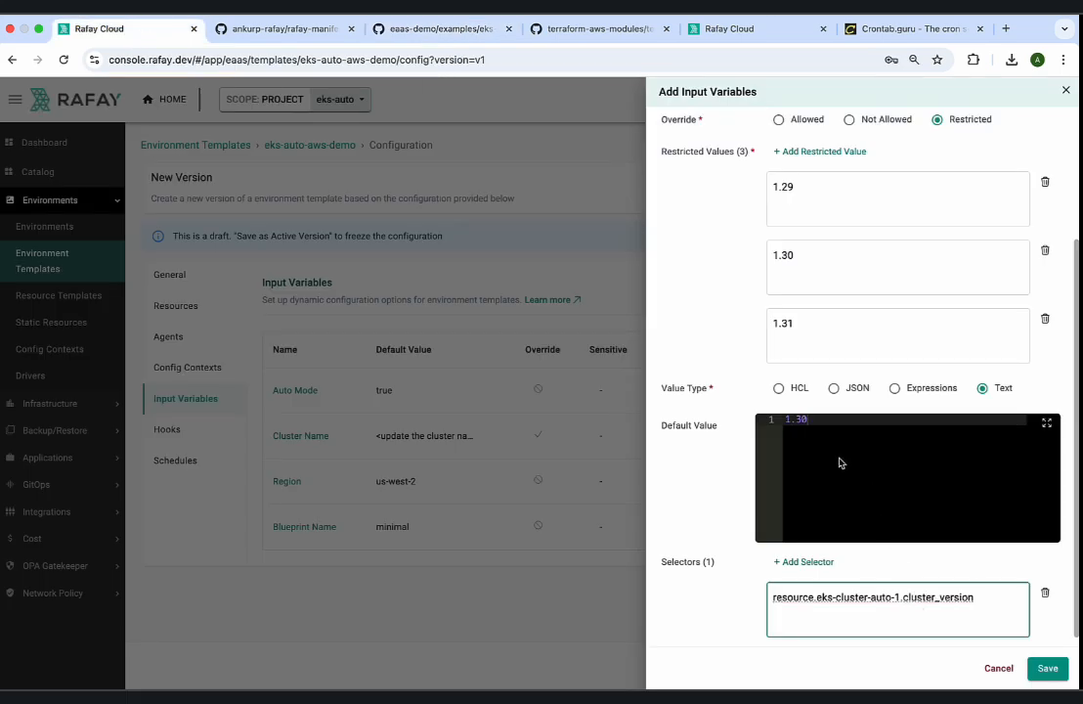
Check and save the Kubernetes version variable without adding another, and save the eks-auto-aws-demo template as a draft.
scroll(834, 410, up, 1)
scroll(834, 410, down, 1)
scroll(893, 477, up, 4)
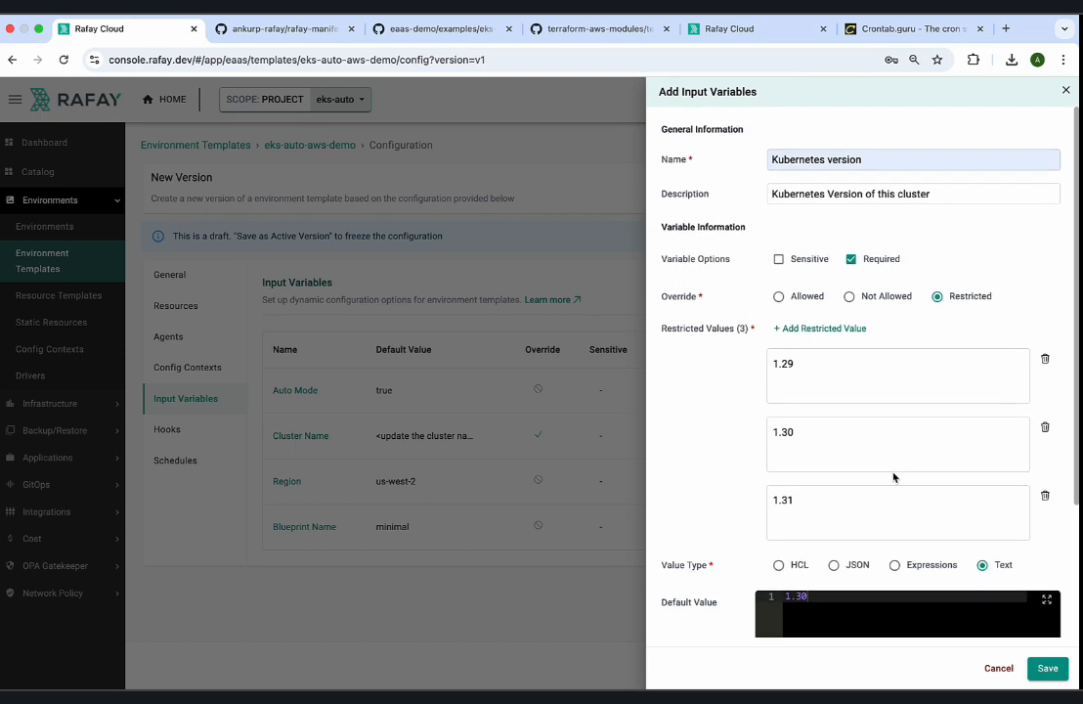
scroll(888, 445, down, 4)
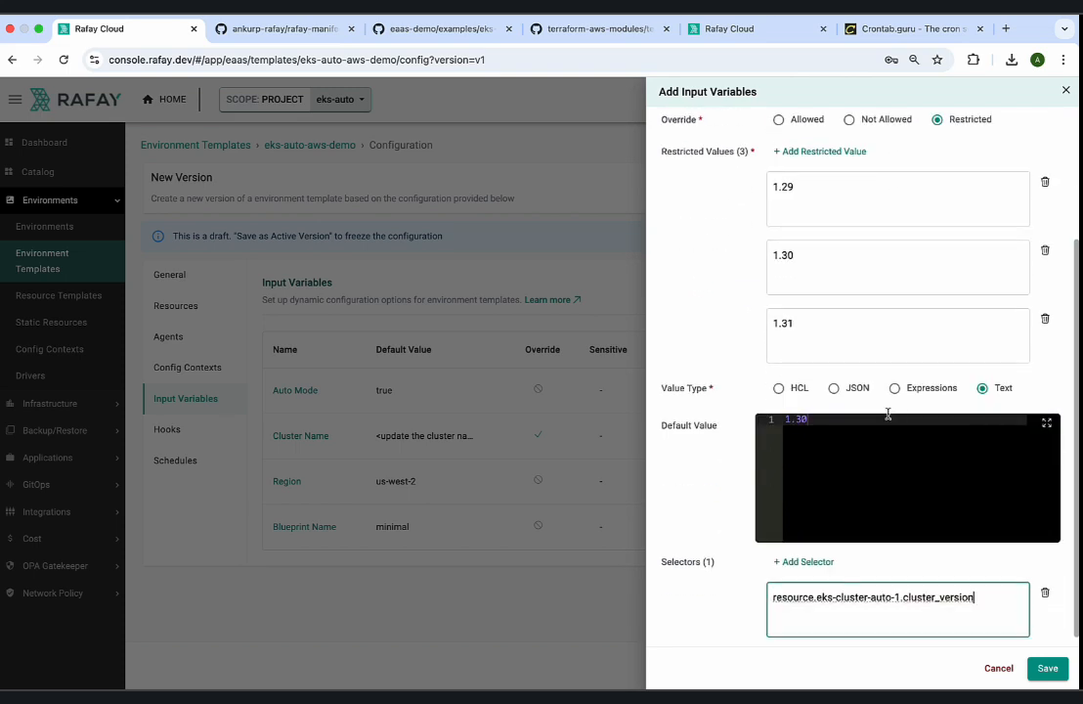
click(1043, 671)
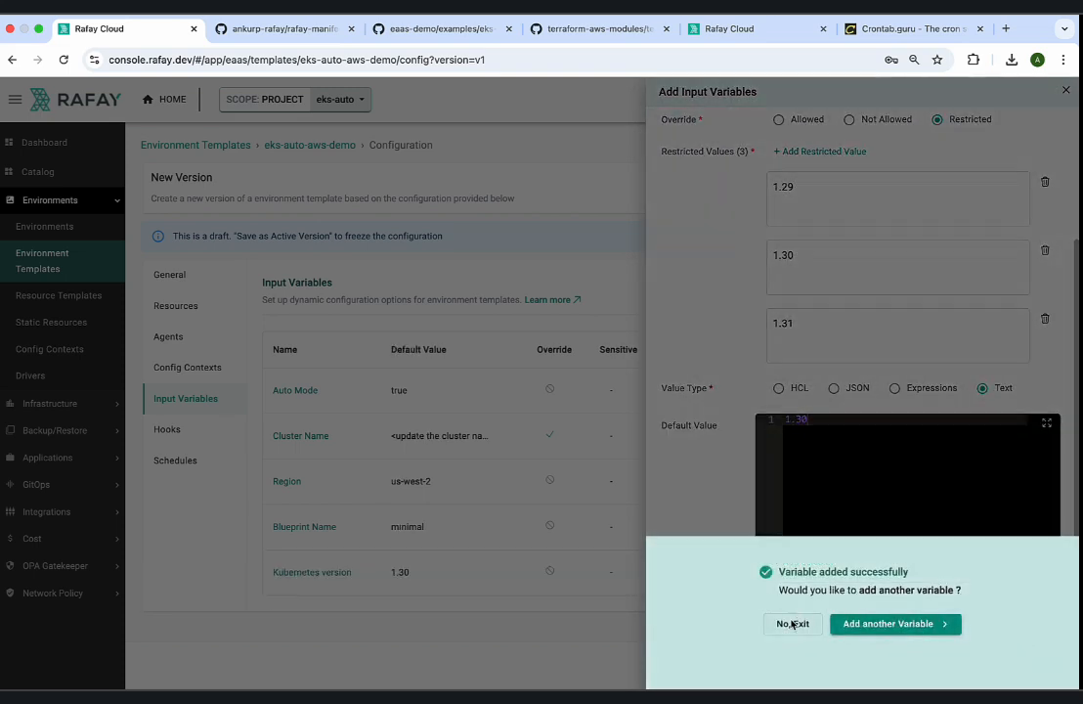
click(788, 623)
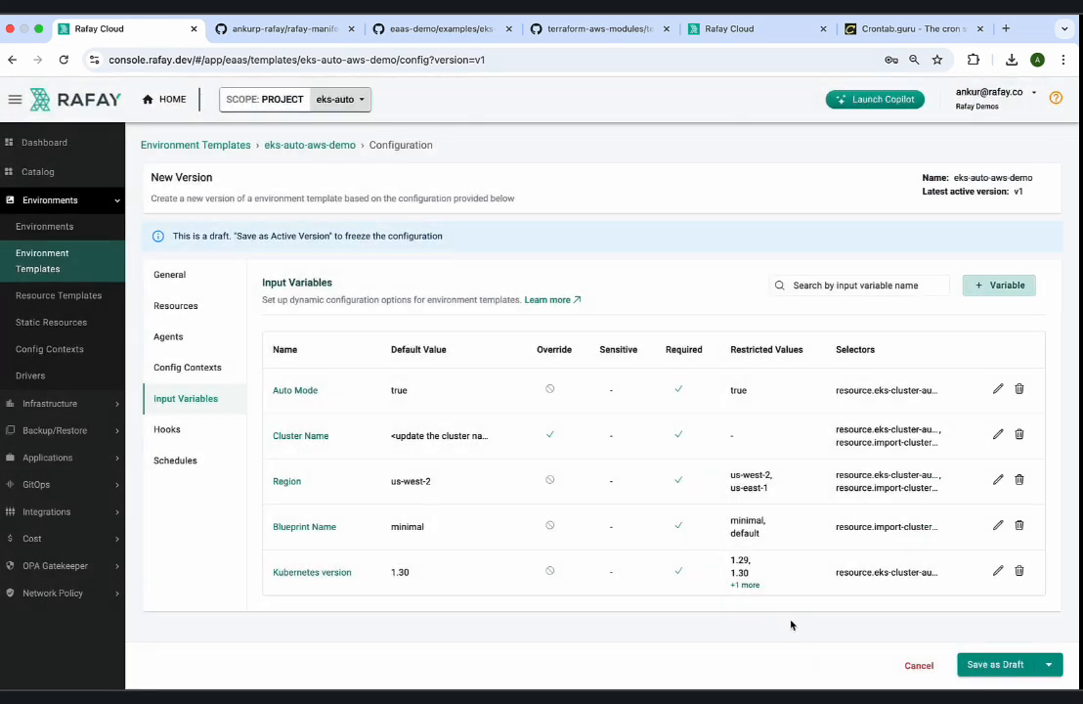
click(991, 665)
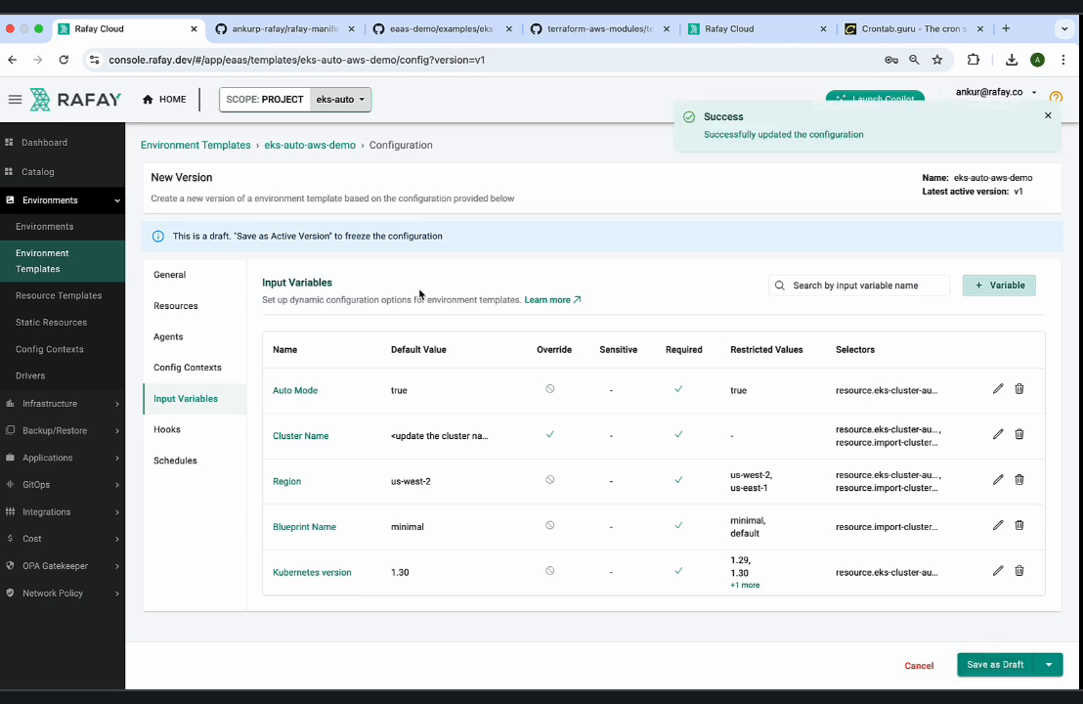
In draft v1 of the import-cluster-rafay resource template, save project_name as a required variable and save the template as a draft.
click(82, 301)
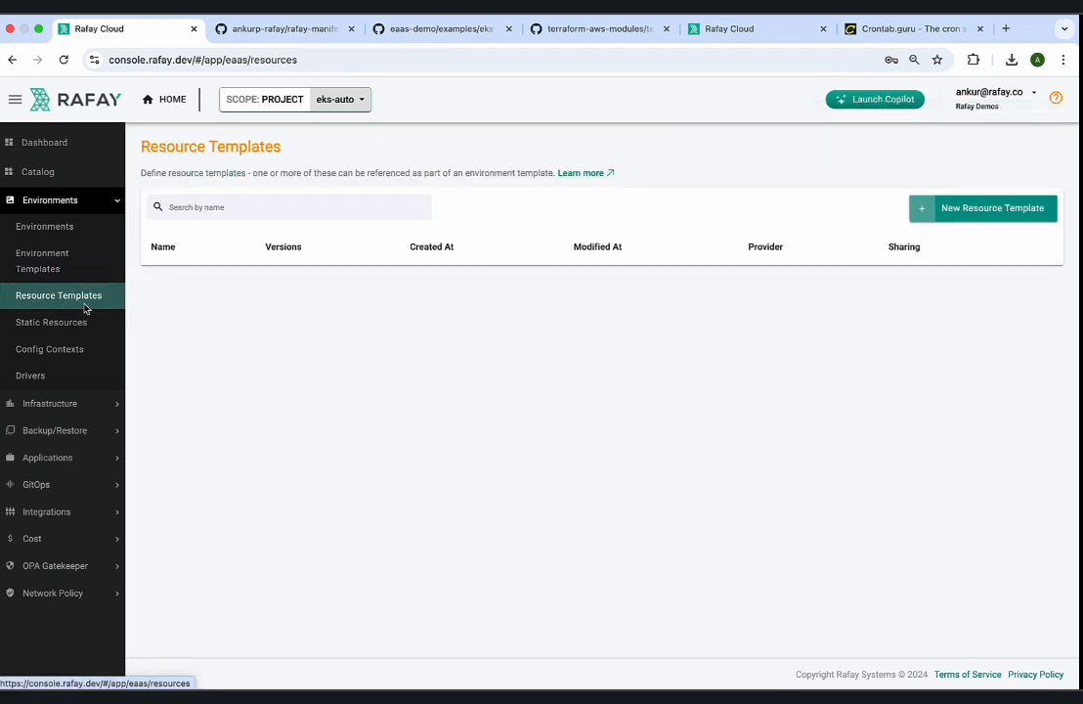
click(219, 284)
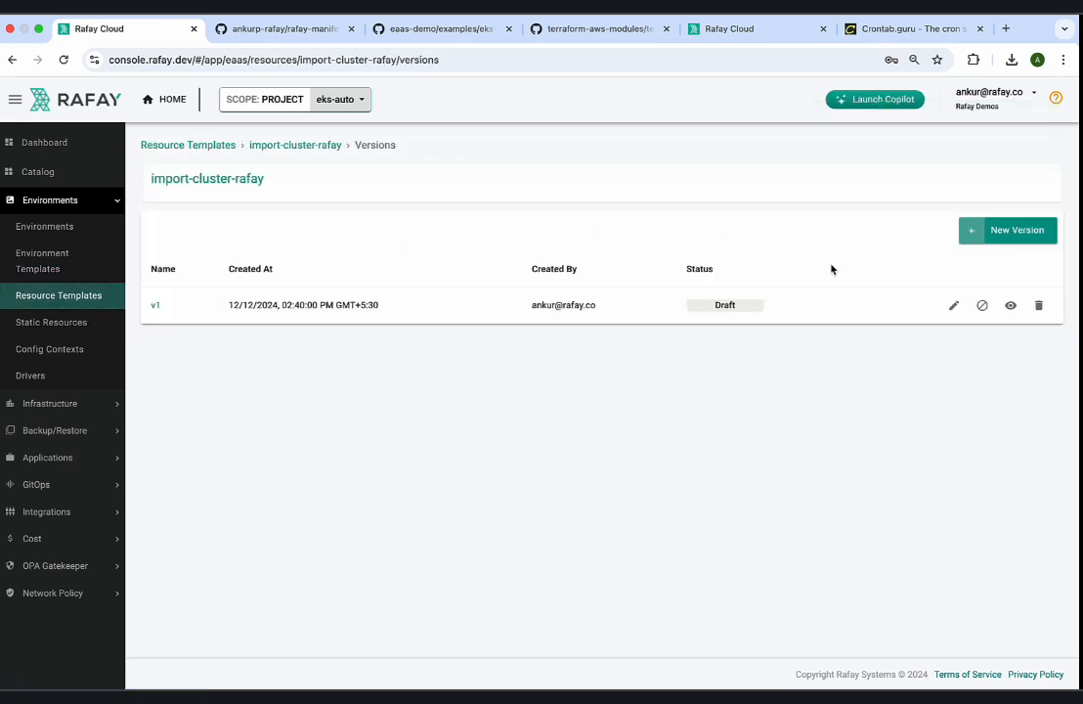
click(950, 305)
click(204, 435)
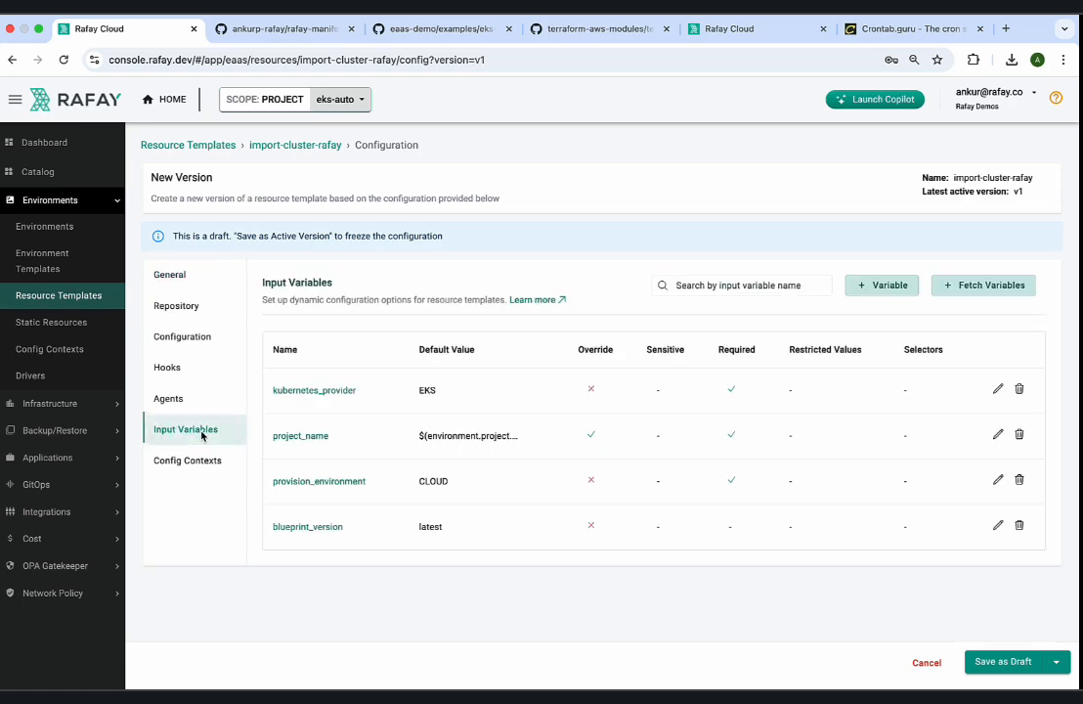
click(997, 436)
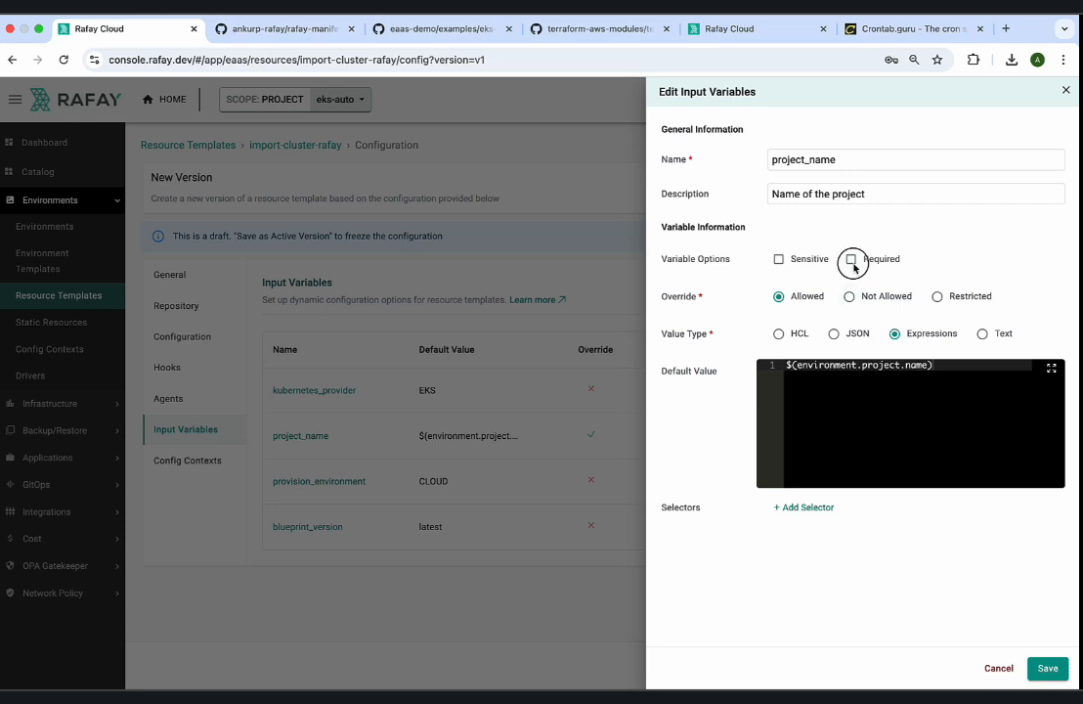
click(851, 259)
click(1048, 669)
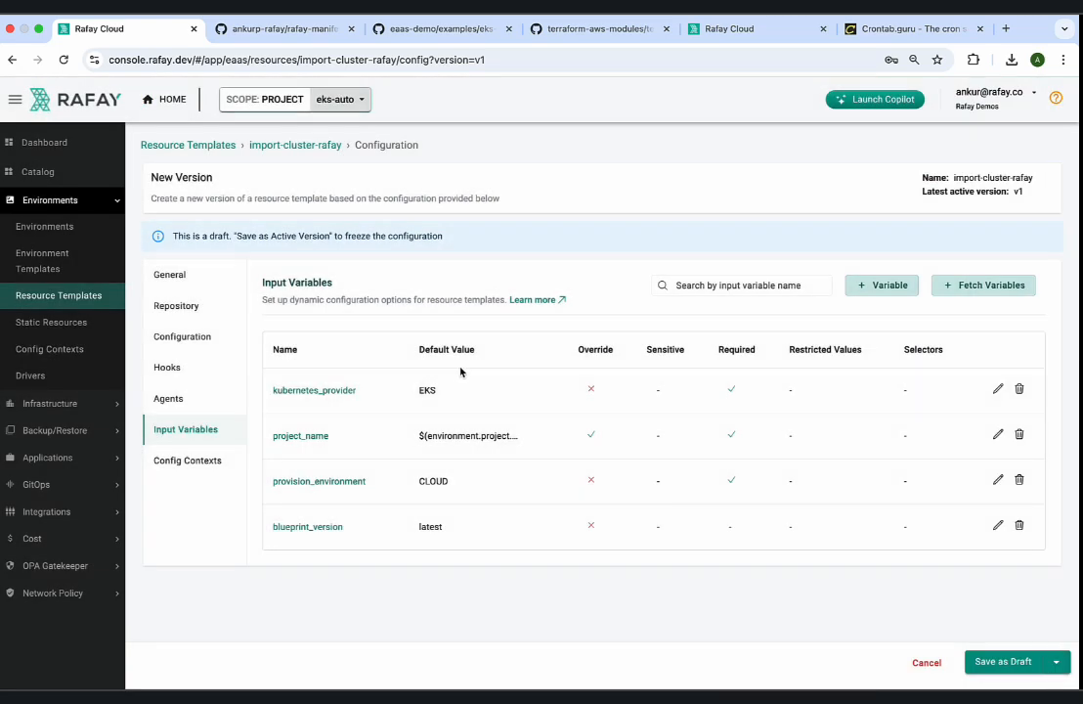
click(1002, 661)
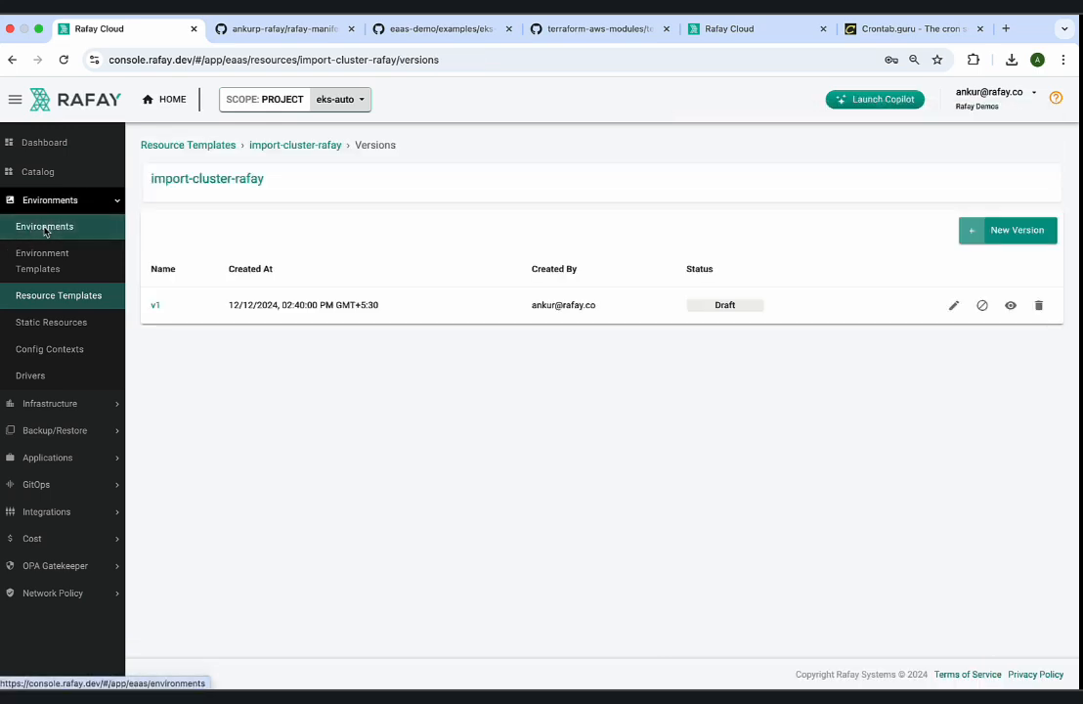
Launch a new environment from the EKS Cluster With Auto Mode Configuration template and check its Kubernetes version choices.
click(61, 228)
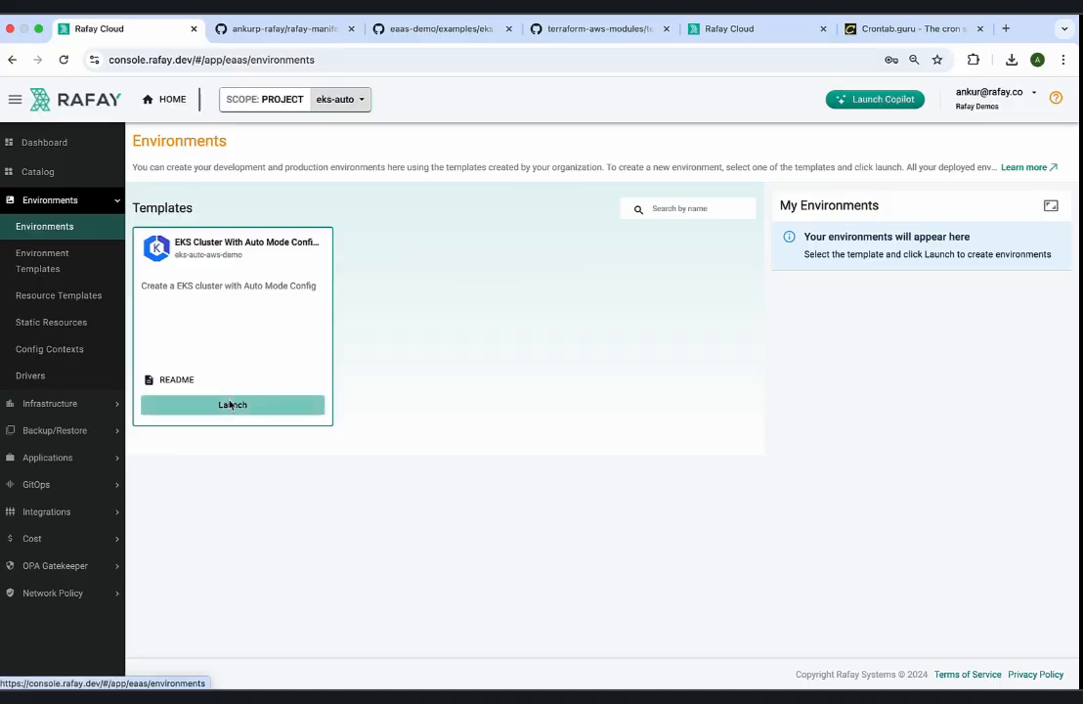
click(232, 404)
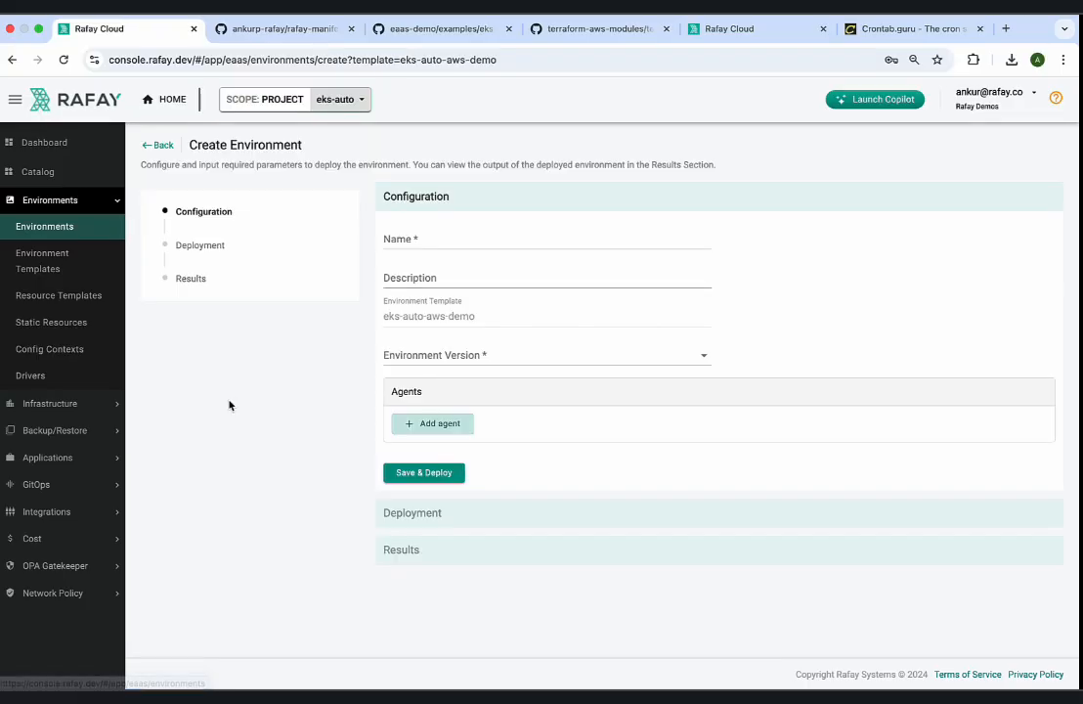
scroll(590, 430, down, 3)
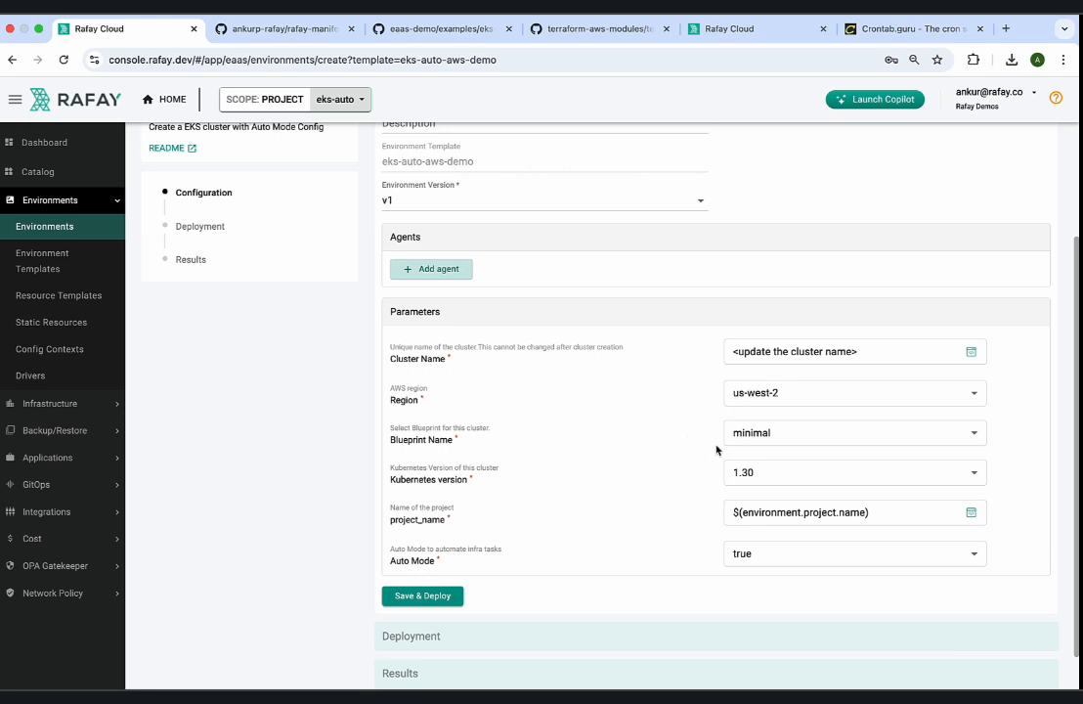
click(769, 474)
click(349, 467)
scroll(406, 358, up, 3)
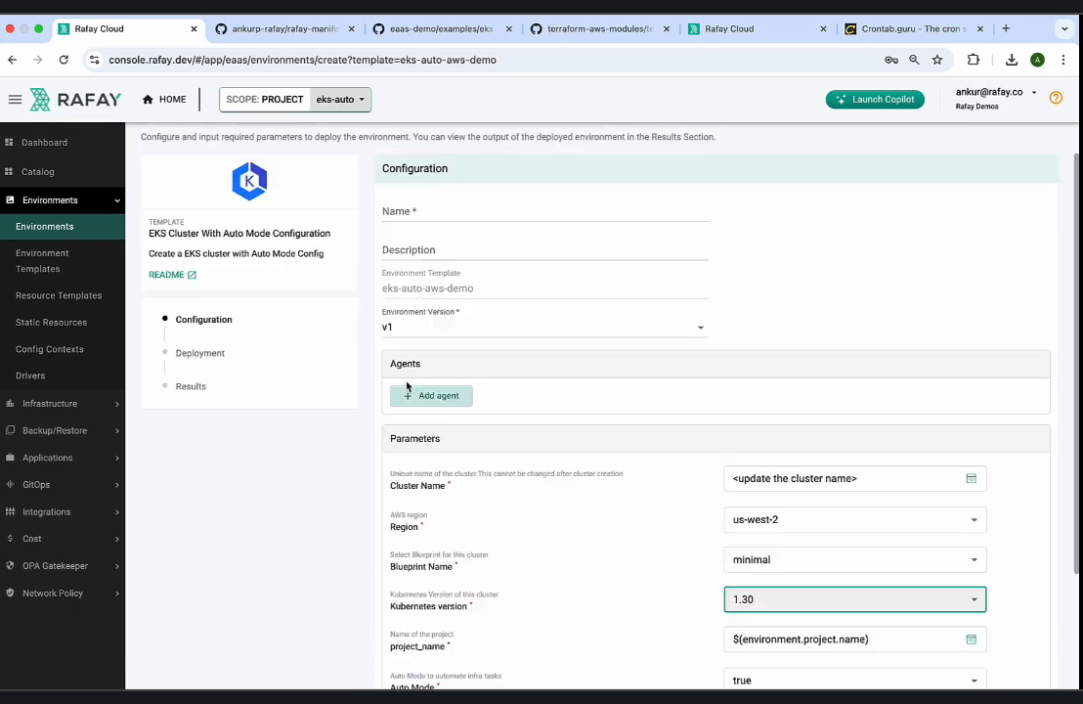
Name the environment env-demo and set its Cluster Name parameter to eks-auto-demo21.
click(427, 244)
text(env-)
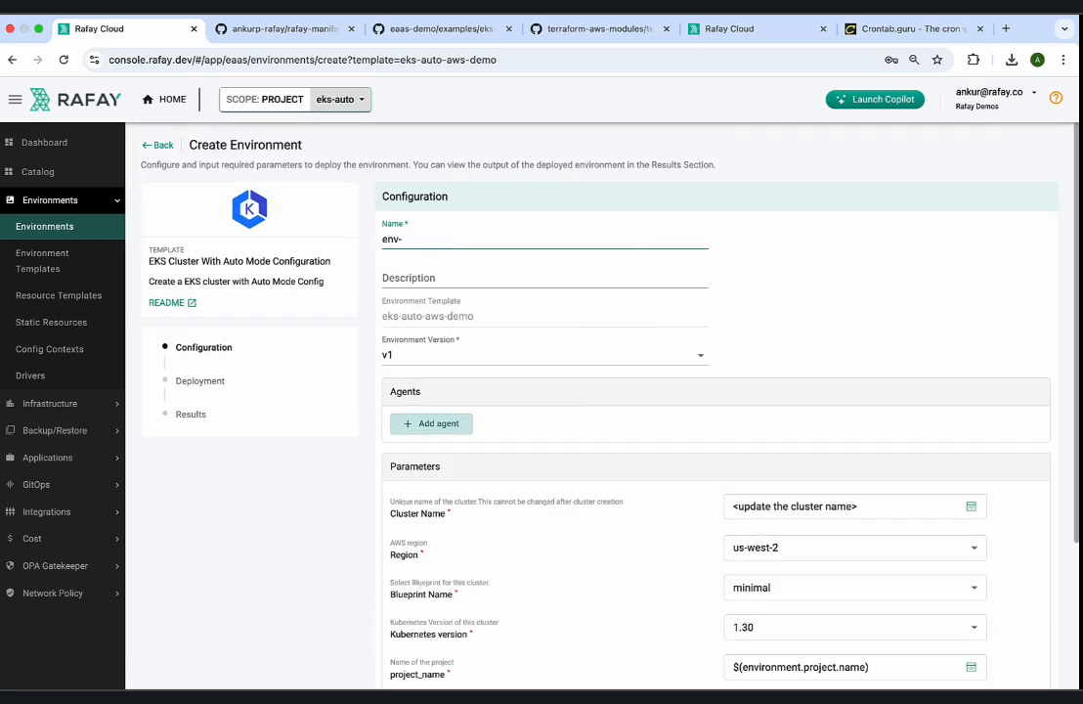
text(demo)
scroll(709, 357, down, 3)
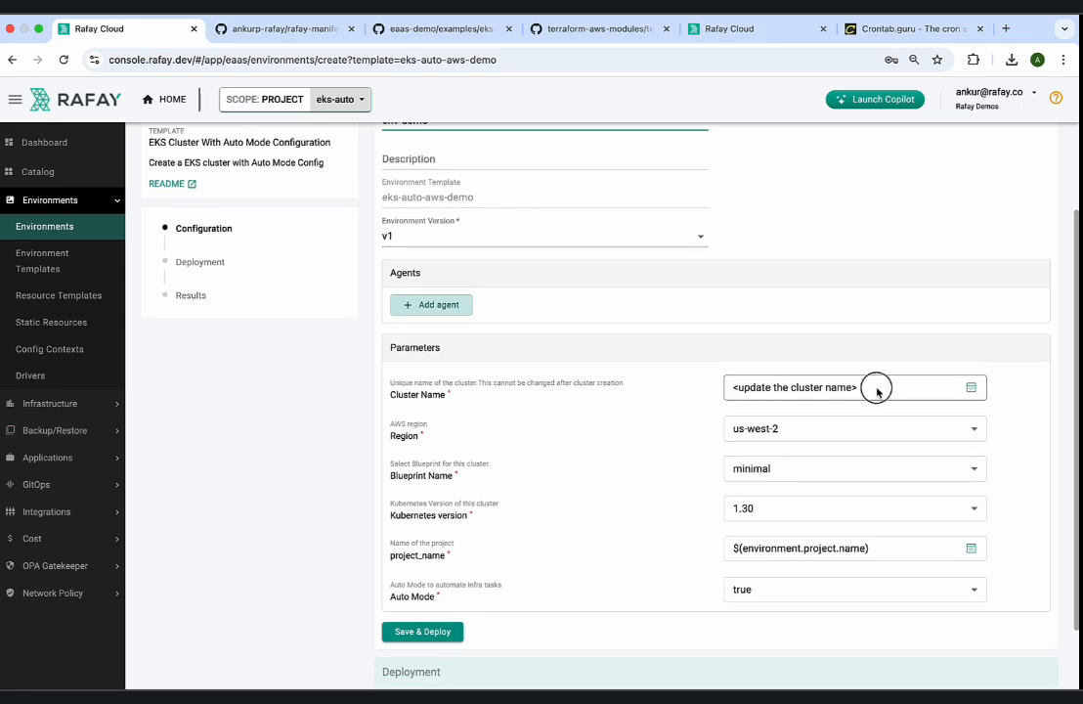
triple_click(877, 389)
text(eks-auto)
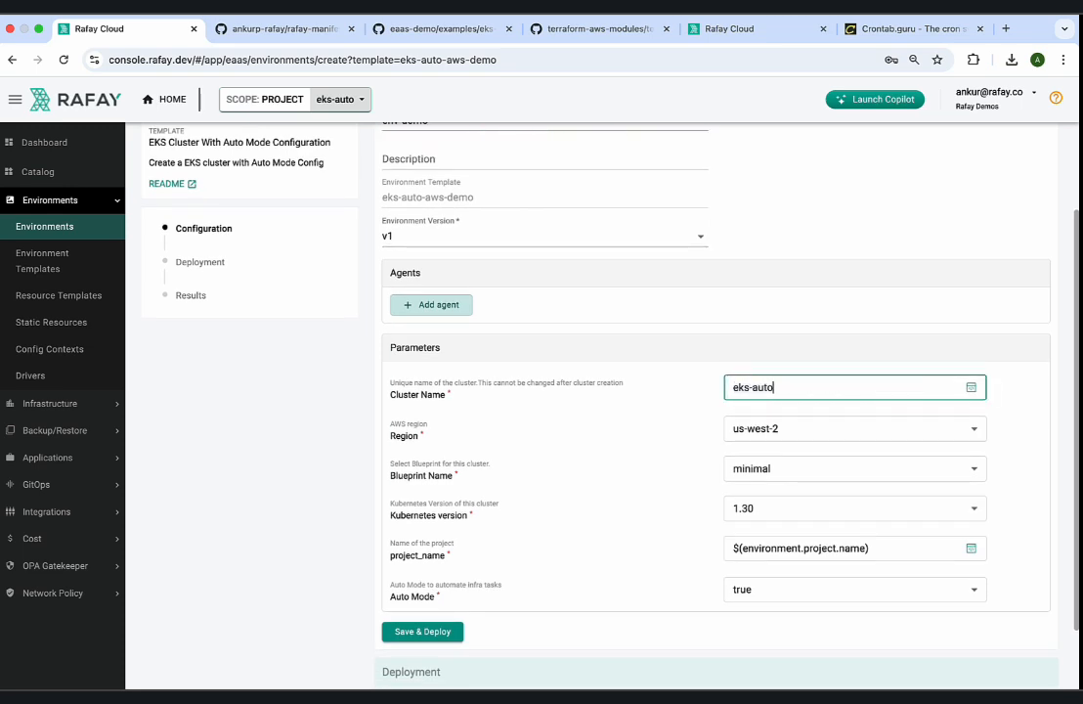
text(-demo21)
scroll(909, 396, down, 1)
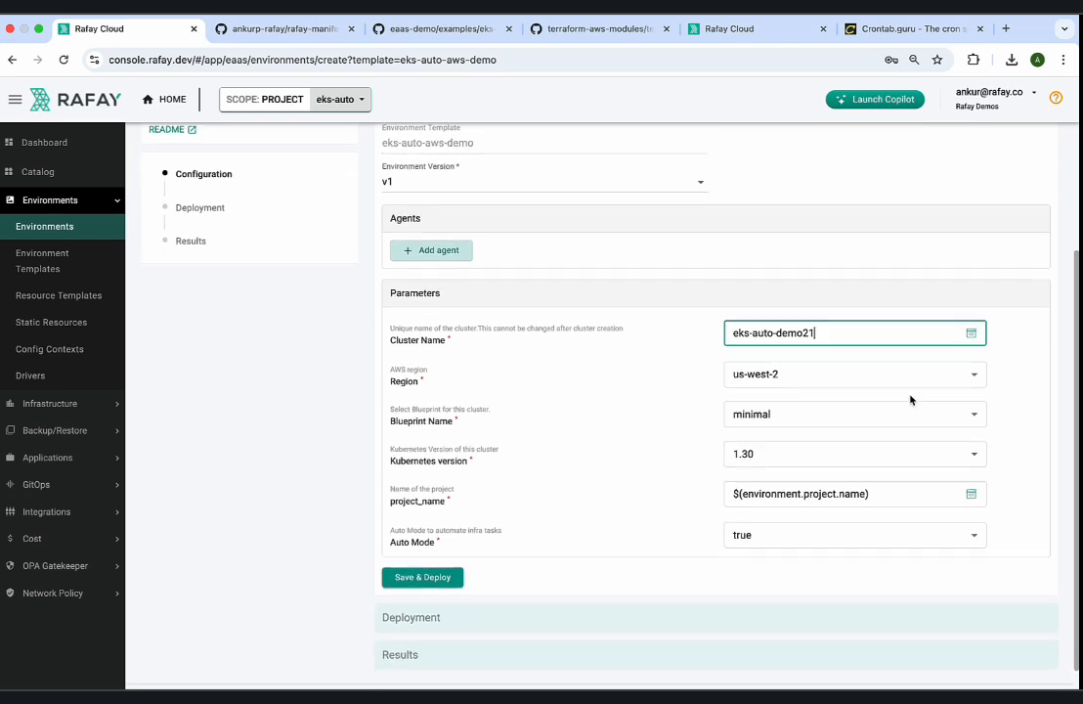
Keep Region at us-west-2 and Blueprint Name at minimal, and set the Kubernetes version parameter to 1.29.
click(788, 377)
click(779, 375)
click(780, 416)
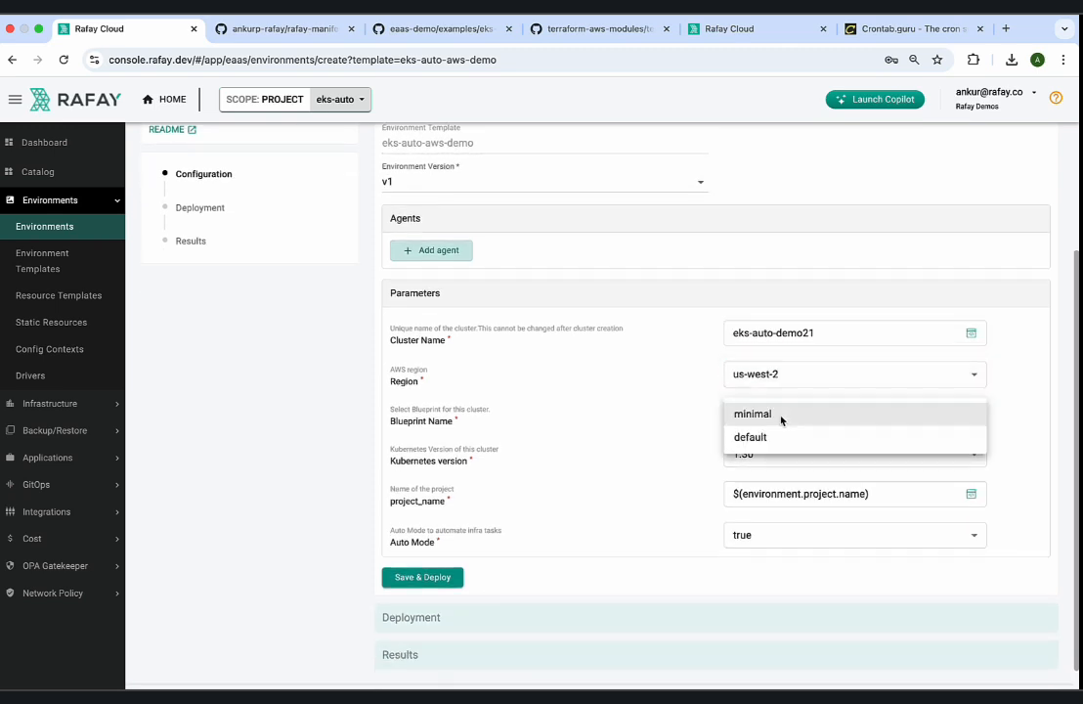
click(781, 421)
click(774, 454)
click(763, 432)
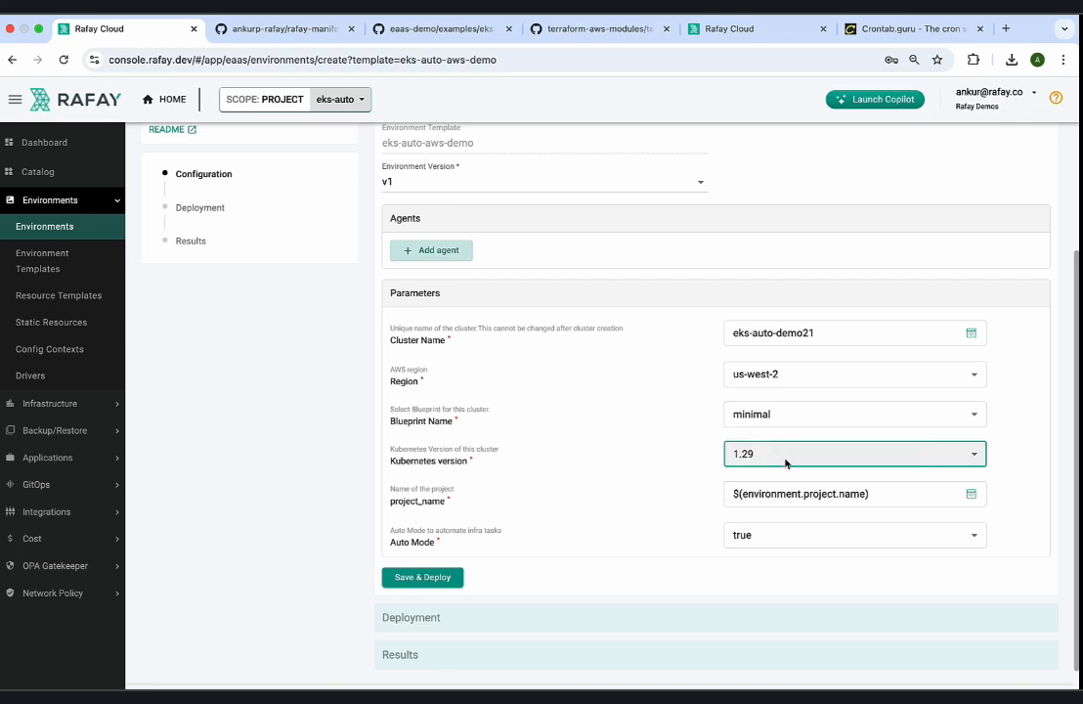
Save and deploy the env-demo environment and review the deployment's activities and results.
scroll(607, 546, up, 1)
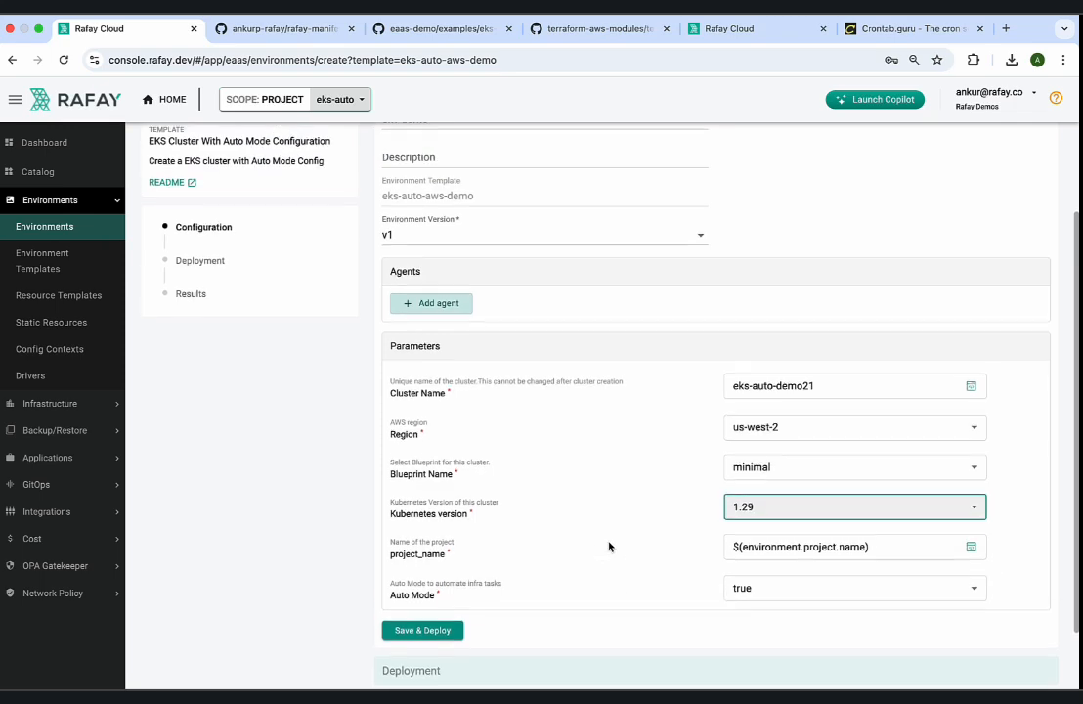
scroll(607, 546, down, 1)
scroll(608, 546, down, 1)
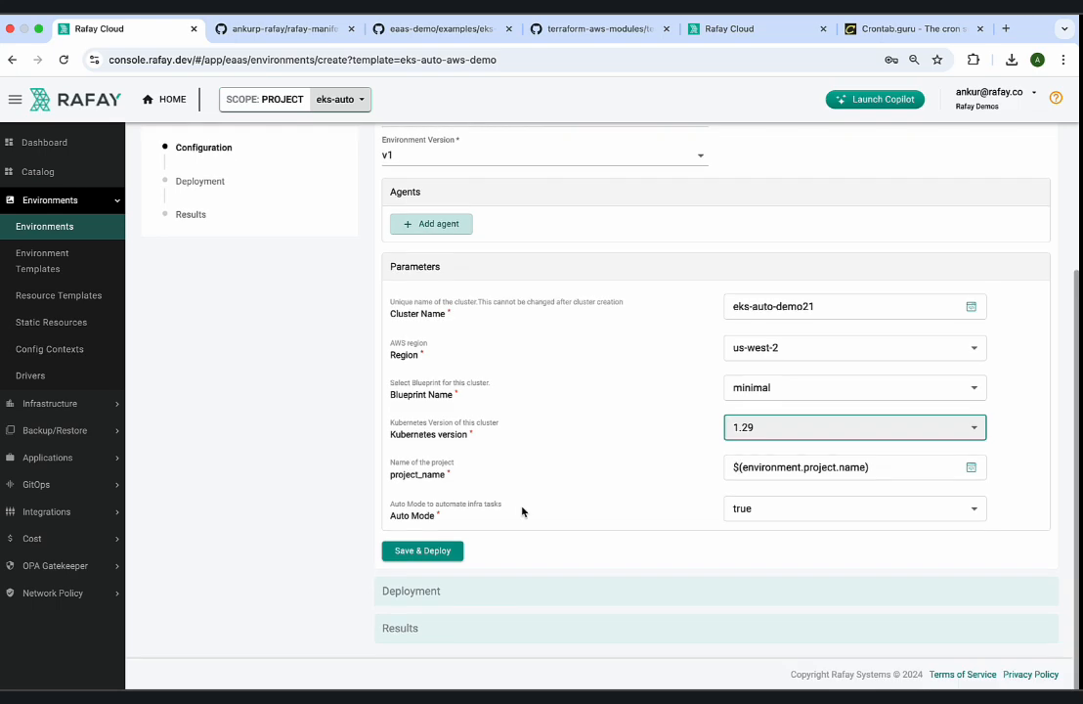
click(438, 551)
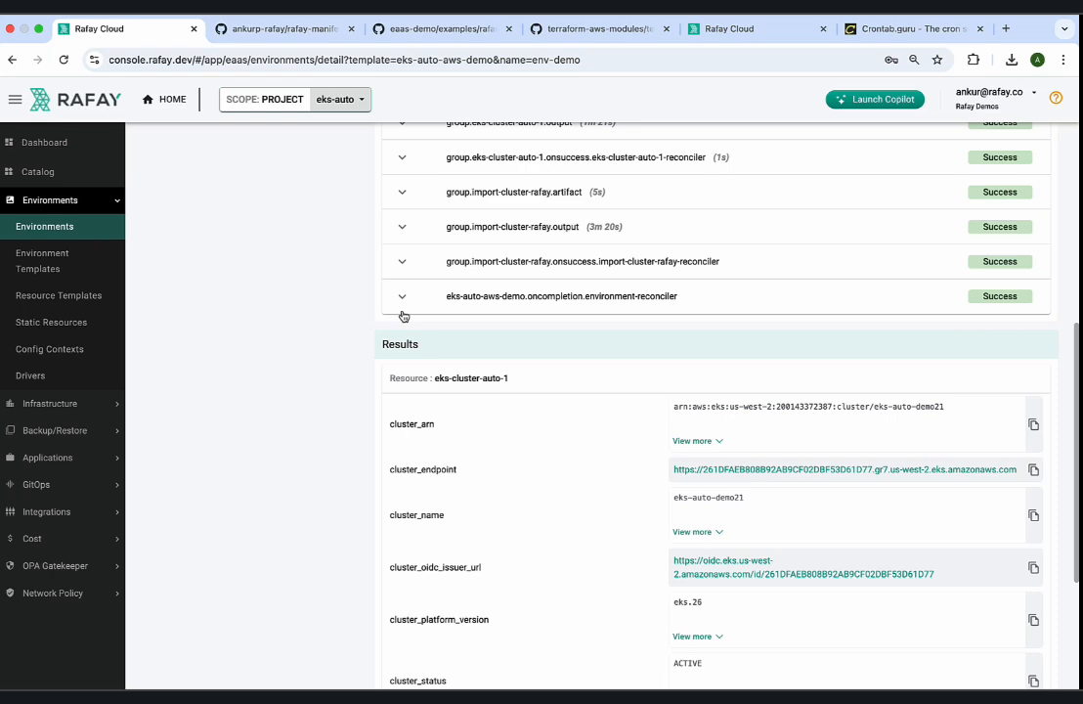
scroll(520, 474, down, 3)
scroll(520, 474, up, 4)
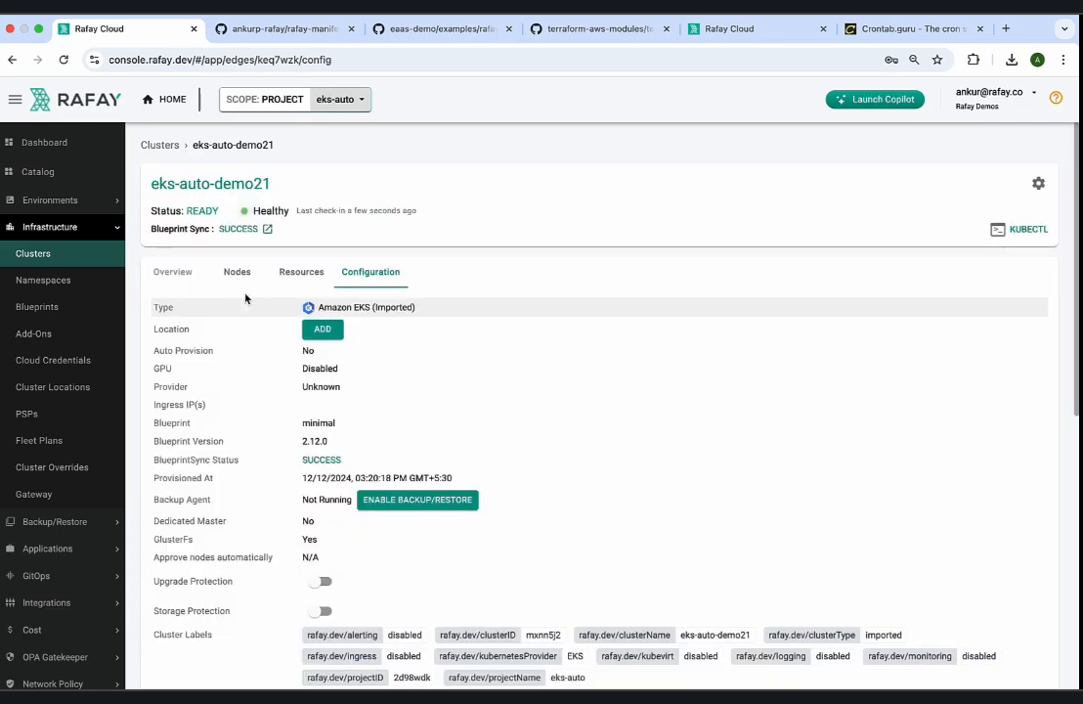
Look through the nodes, resources and configuration of the eks-auto-demo21 cluster.
click(239, 274)
click(298, 275)
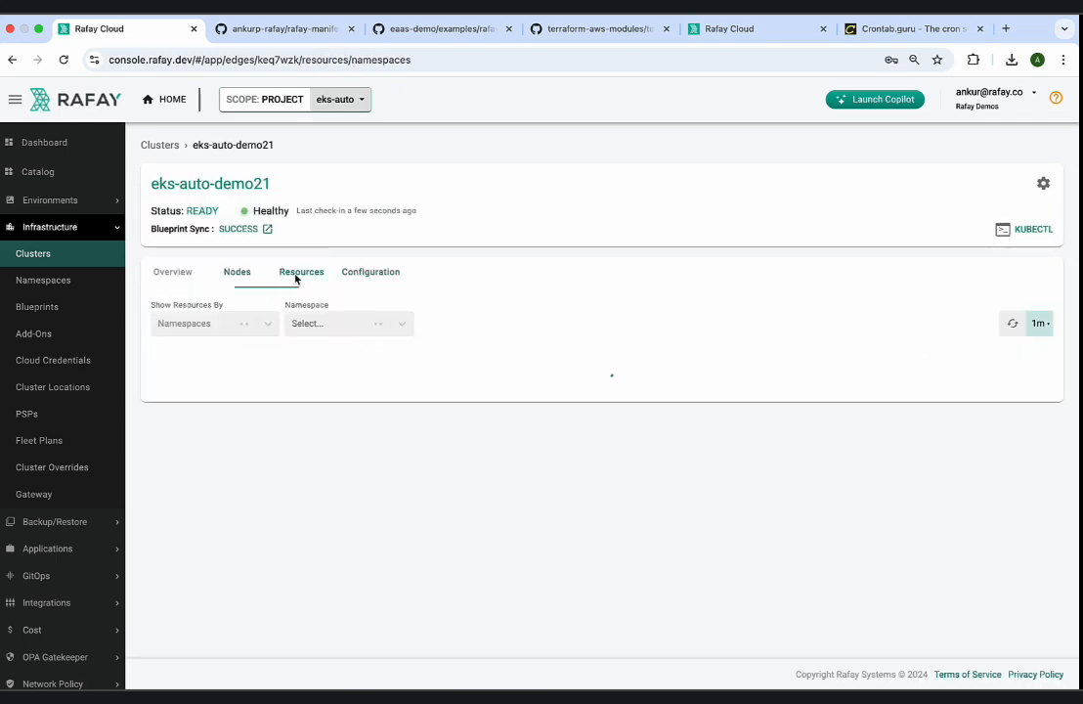
click(364, 274)
scroll(375, 379, down, 3)
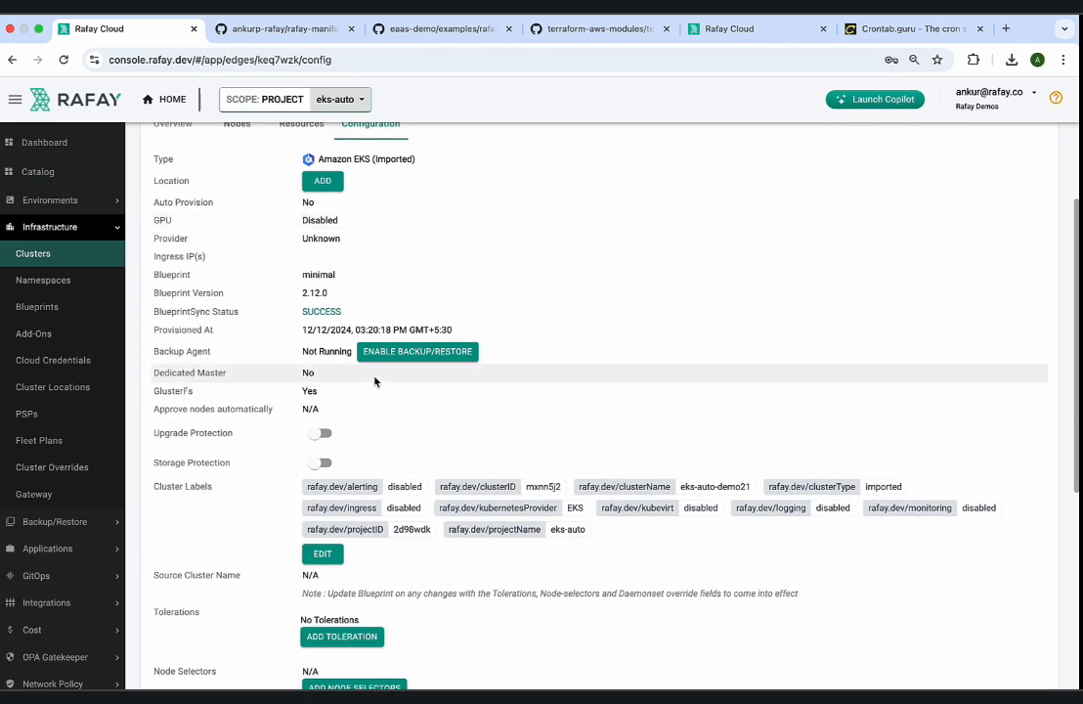
scroll(374, 379, down, 2)
scroll(352, 366, up, 5)
Expand the details of the eks-auto-demo21 cluster's worker node and examine its OS image.
click(235, 266)
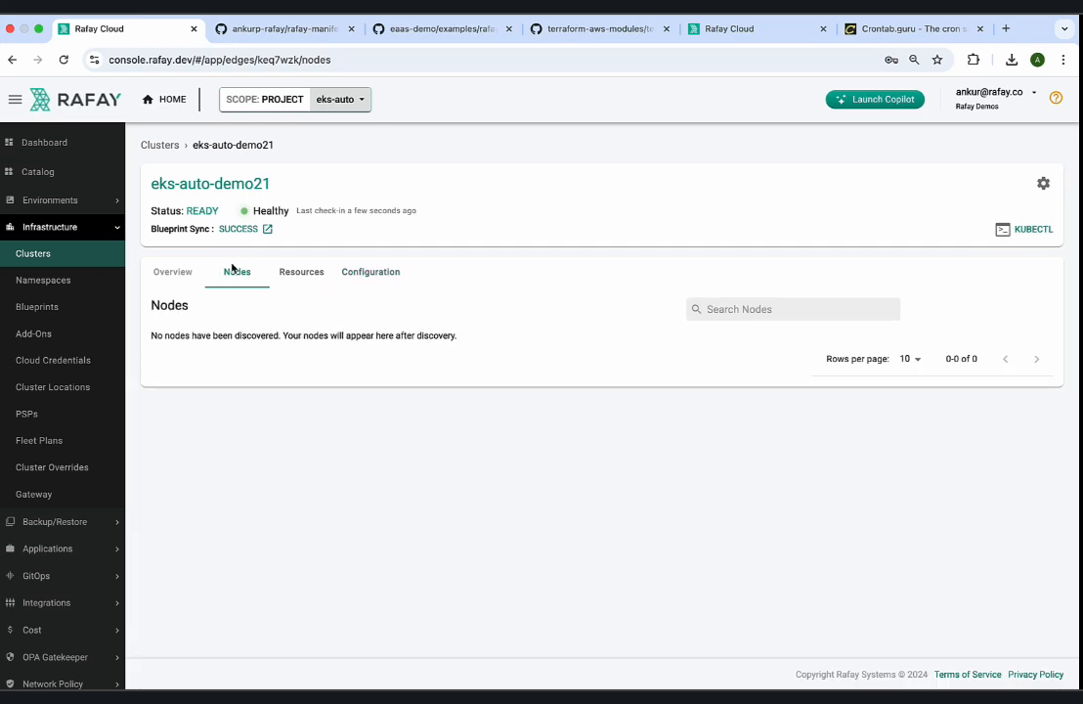
click(381, 366)
scroll(507, 435, down, 1)
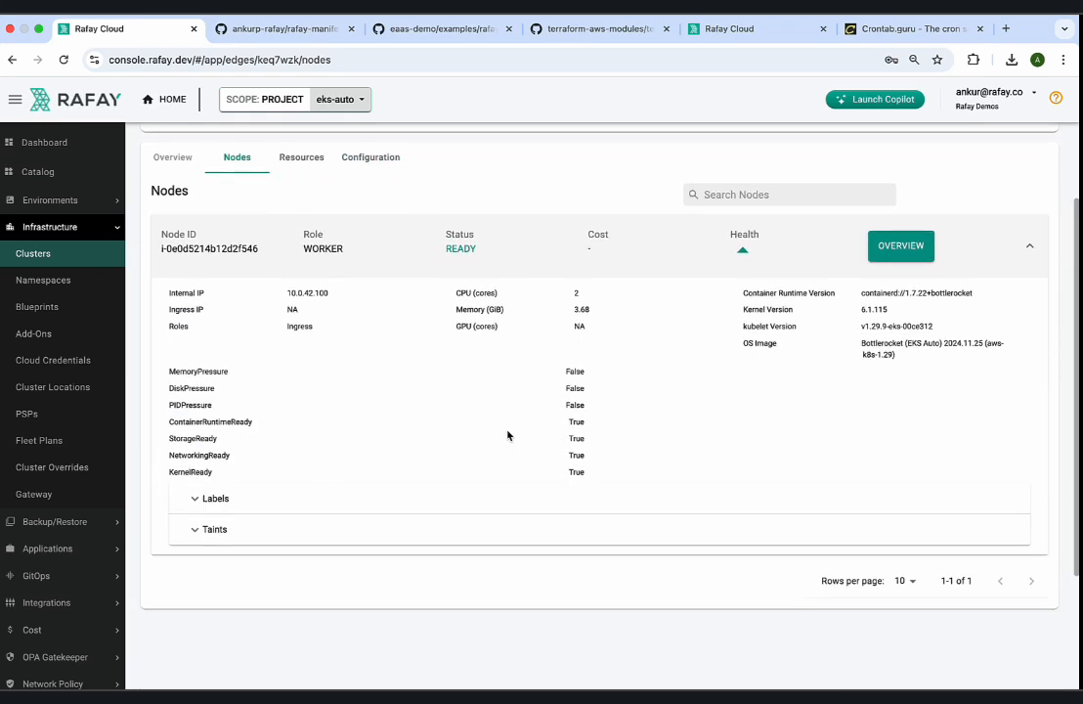
drag(857, 344, 906, 362)
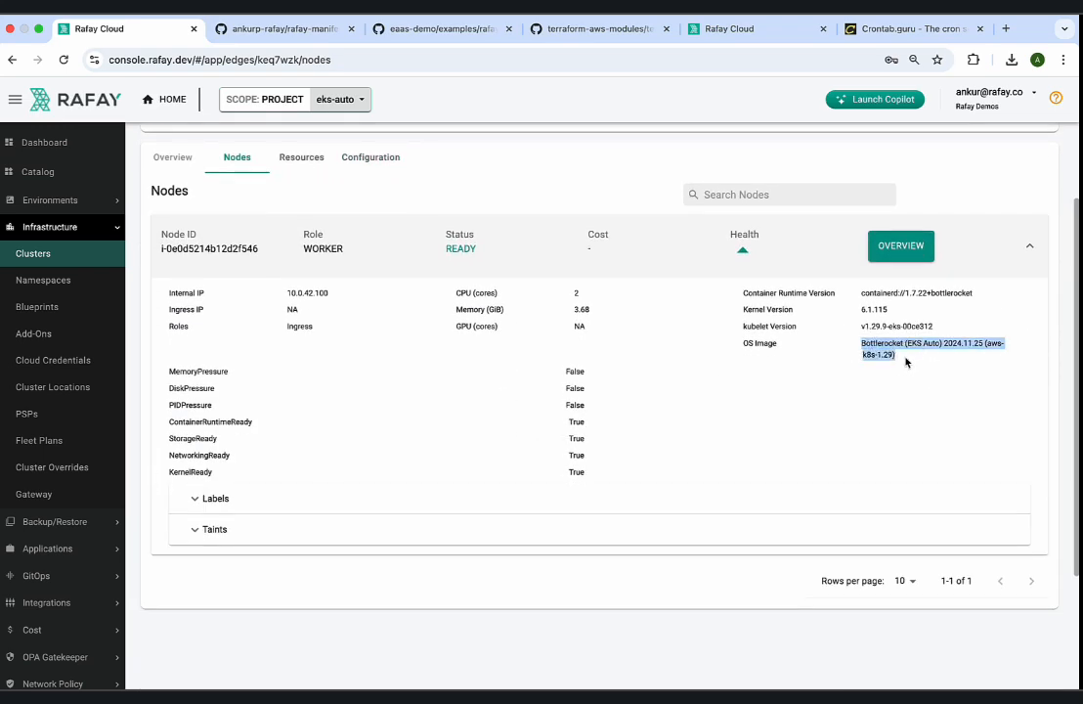
Expand the worker node's labels and examine its instance type and Karpenter labels.
click(225, 500)
scroll(435, 509, down, 2)
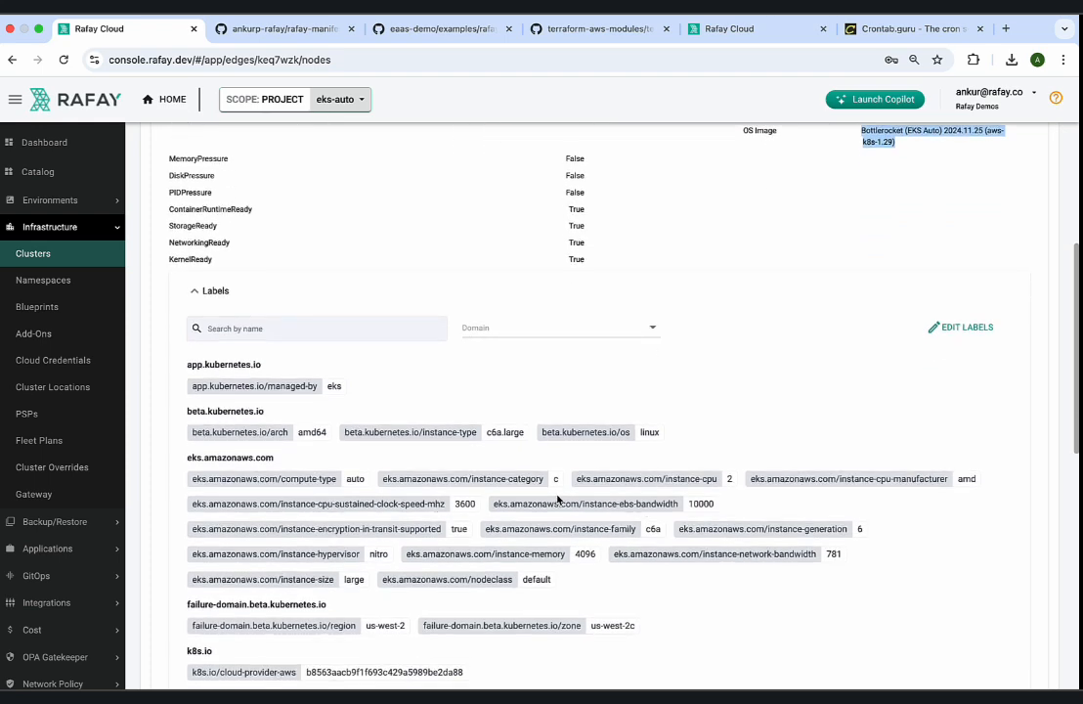
drag(525, 432, 411, 430)
click(520, 524)
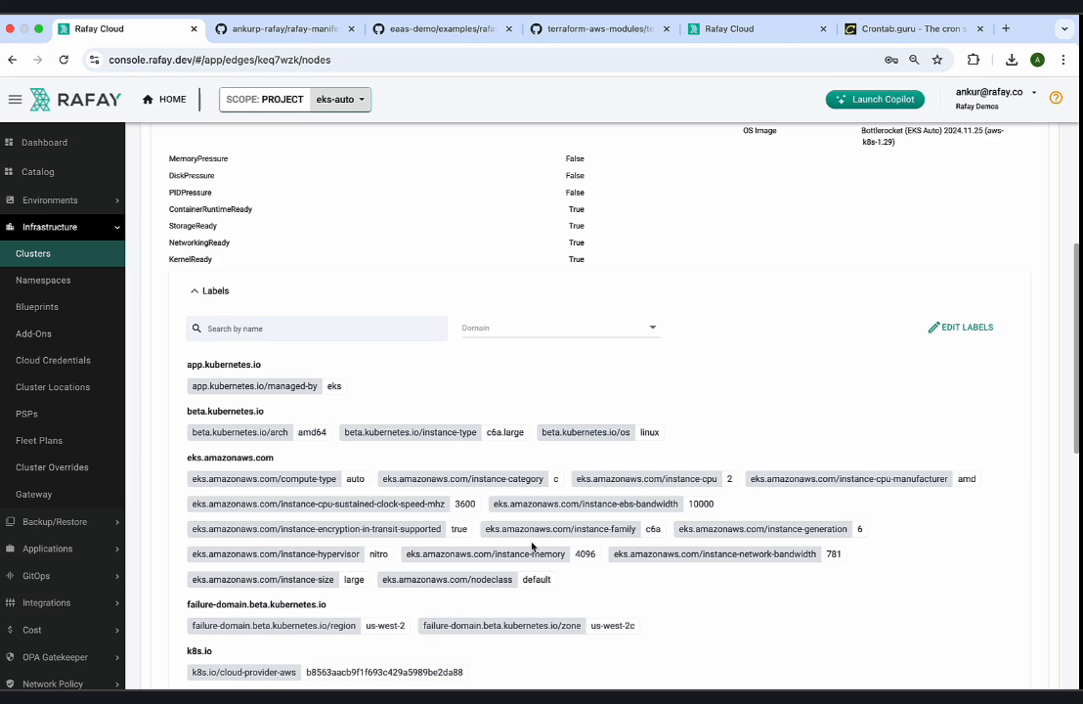
scroll(533, 546, down, 3)
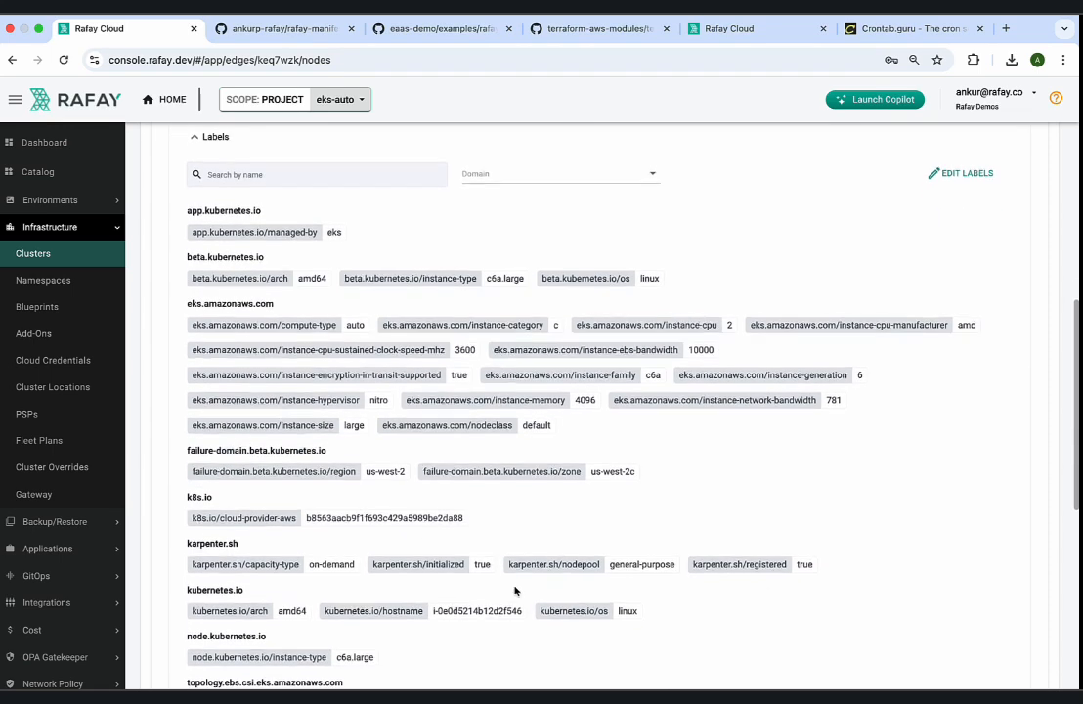
drag(379, 560, 668, 555)
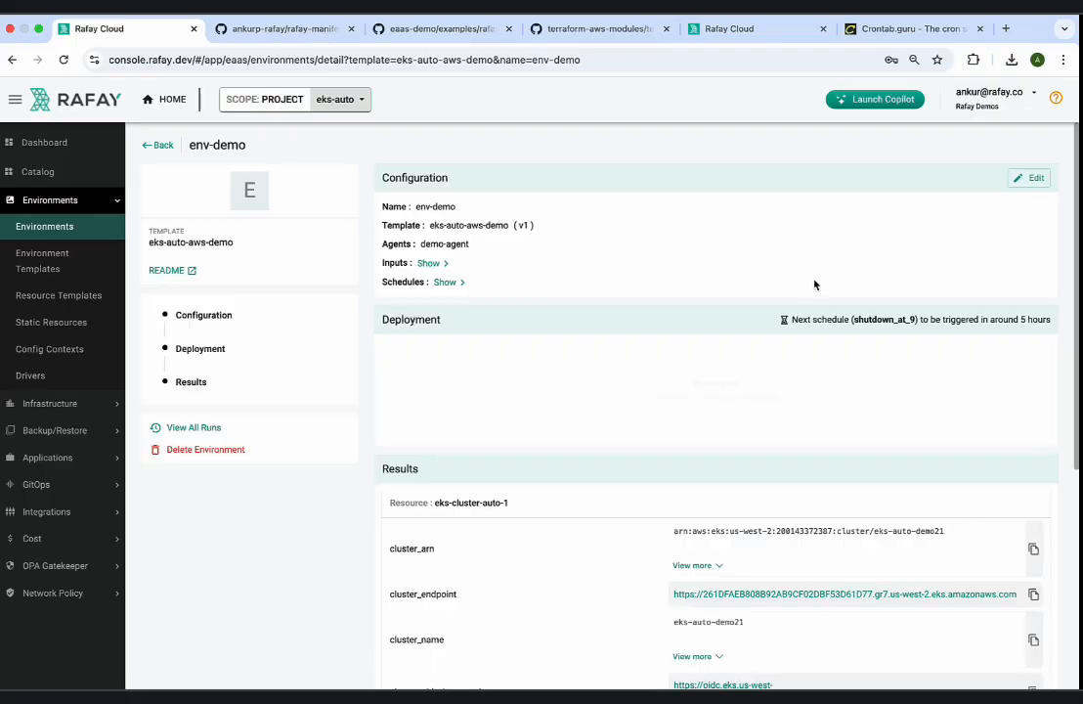
Open the env-demo environment's configuration for editing and set the Kubernetes version to 1.30.
click(1032, 179)
scroll(704, 337, down, 4)
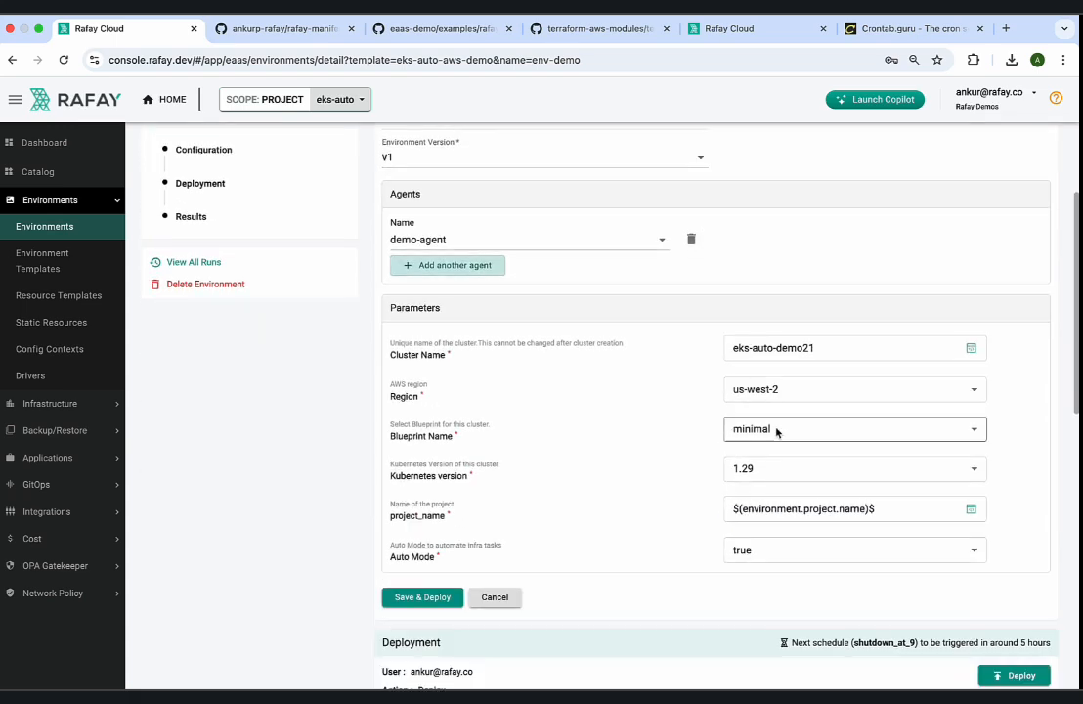
click(763, 470)
click(757, 492)
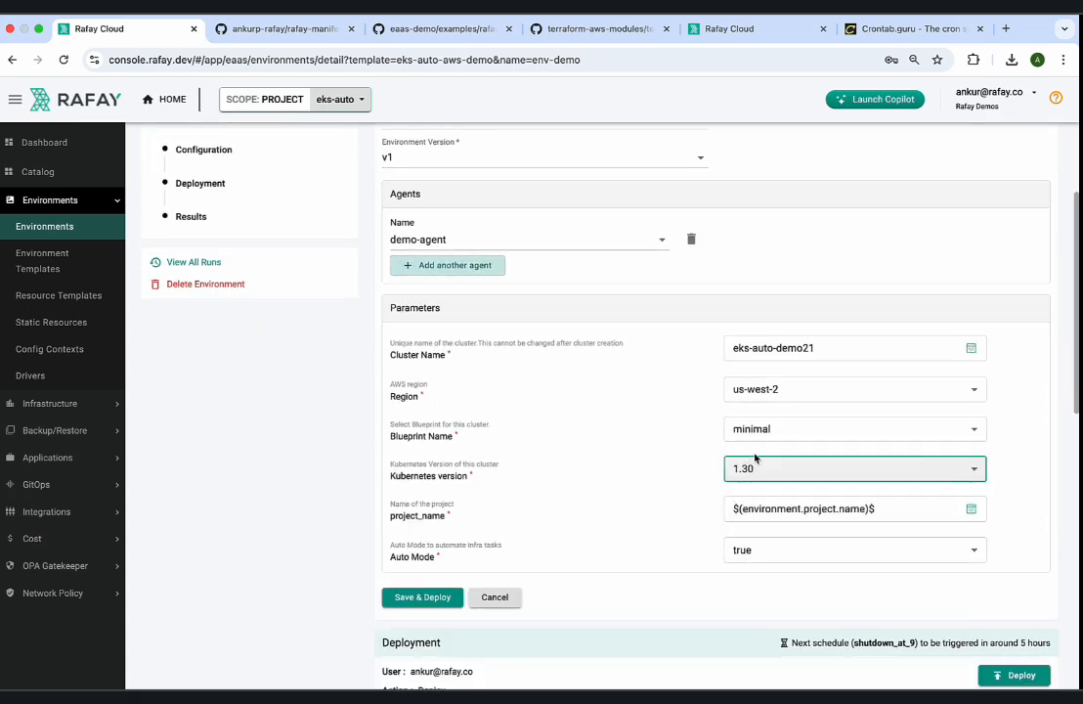
scroll(816, 539, down, 1)
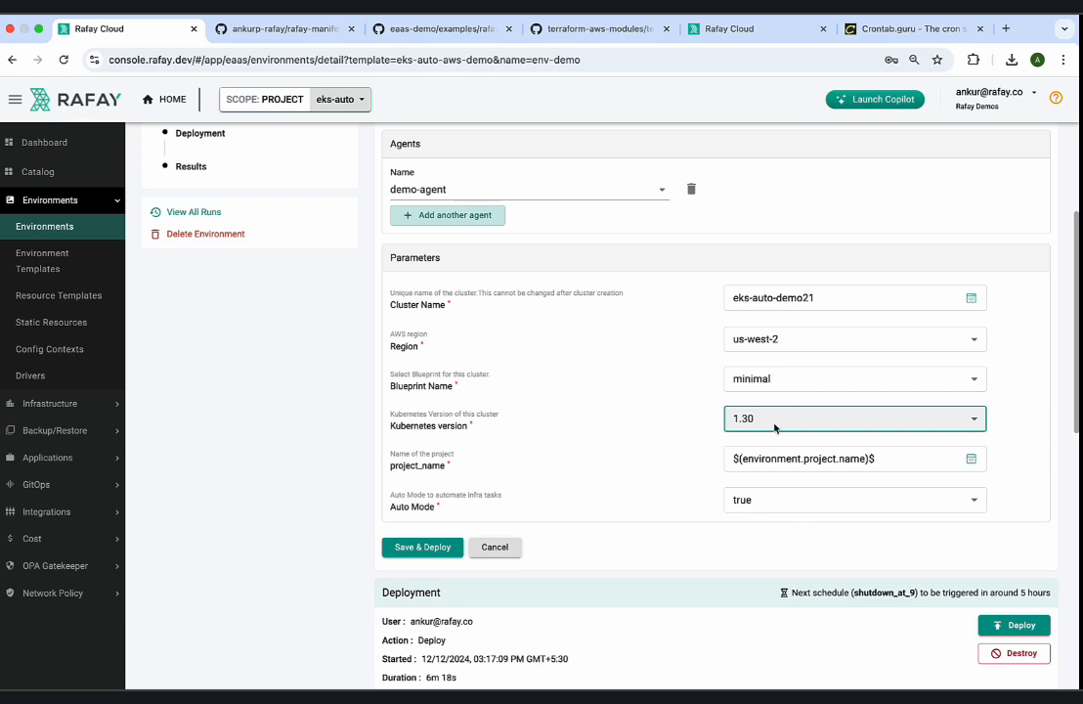
Set the Kubernetes version to 1.29 and check the Blueprint Name choices, keeping minimal.
click(775, 427)
click(773, 396)
click(778, 380)
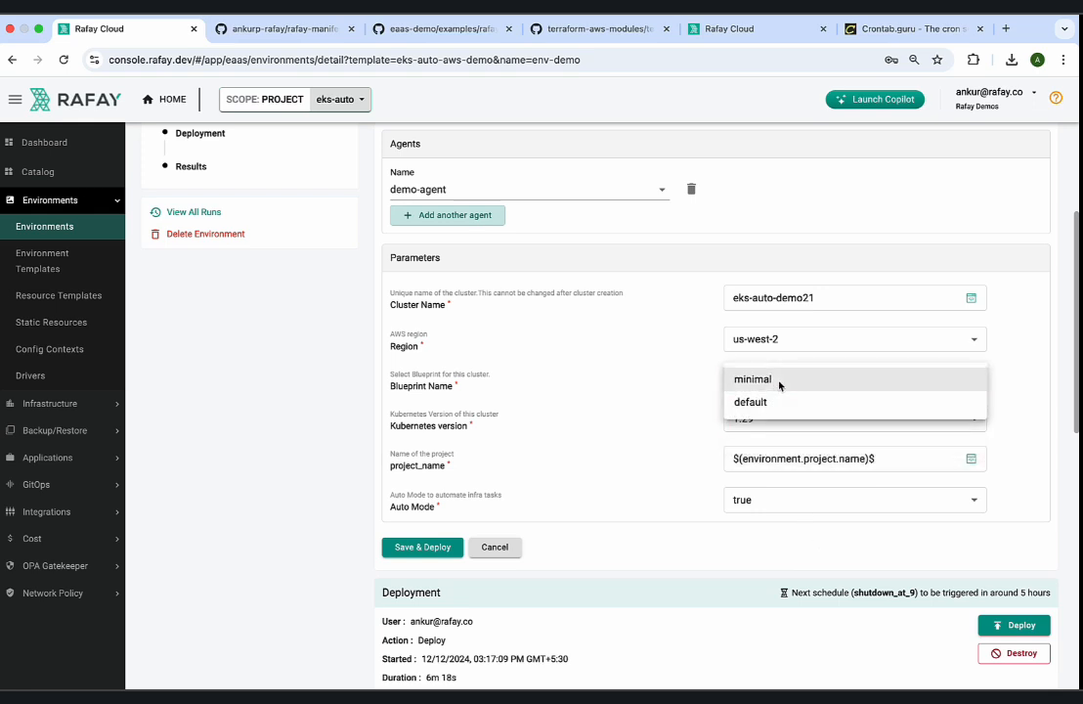
click(768, 438)
Set the Kubernetes version to 1.30, and save and redeploy env-demo.
click(767, 420)
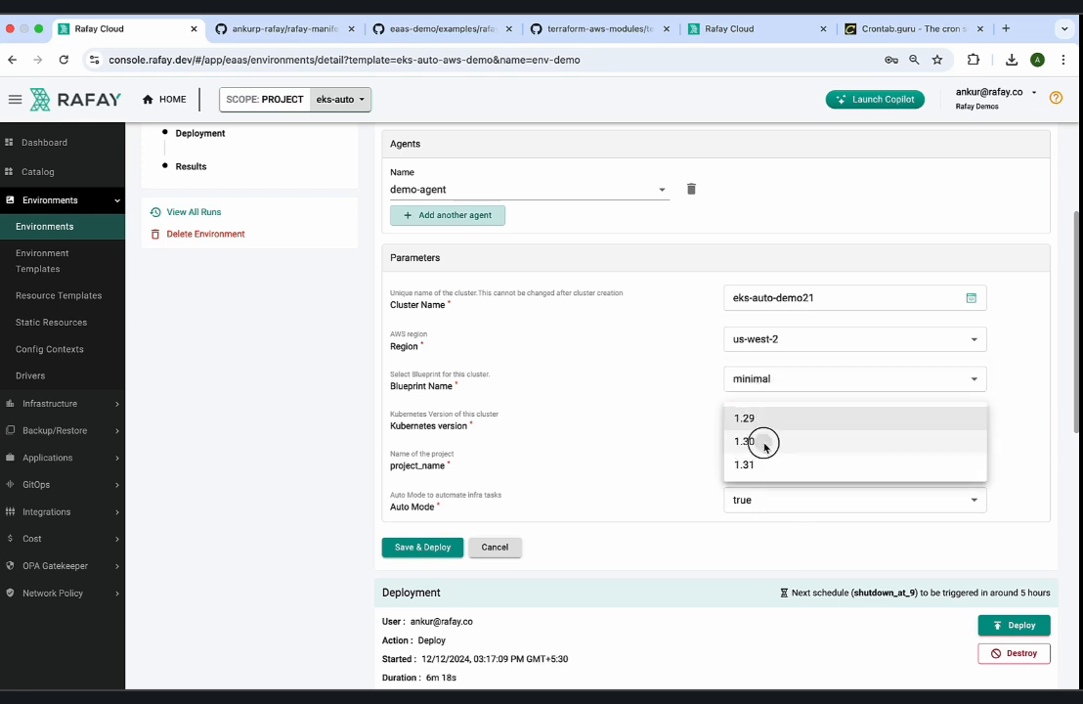
click(765, 442)
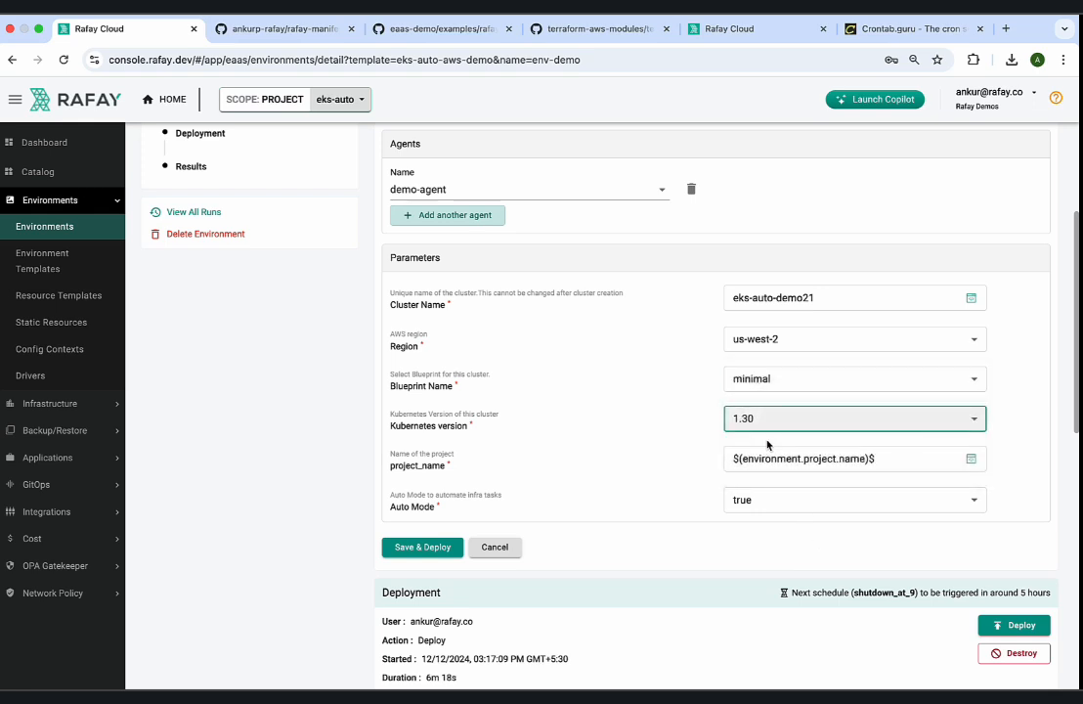
click(423, 547)
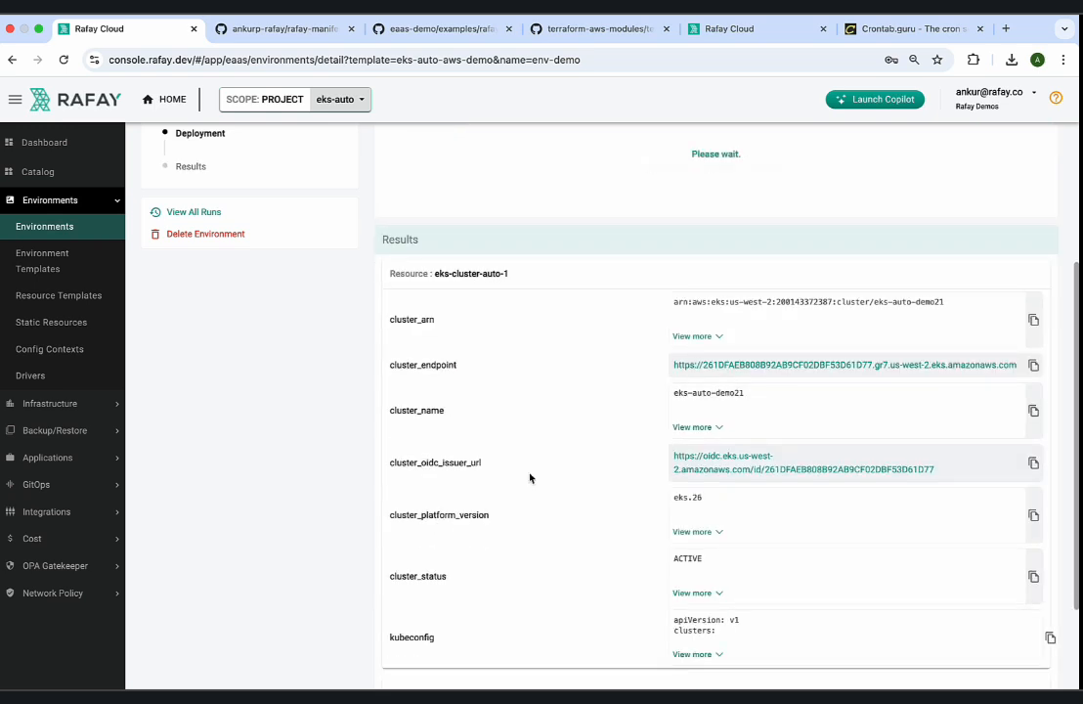
Show the recent run activities of env-demo and check the redeployment's status.
scroll(530, 477, up, 3)
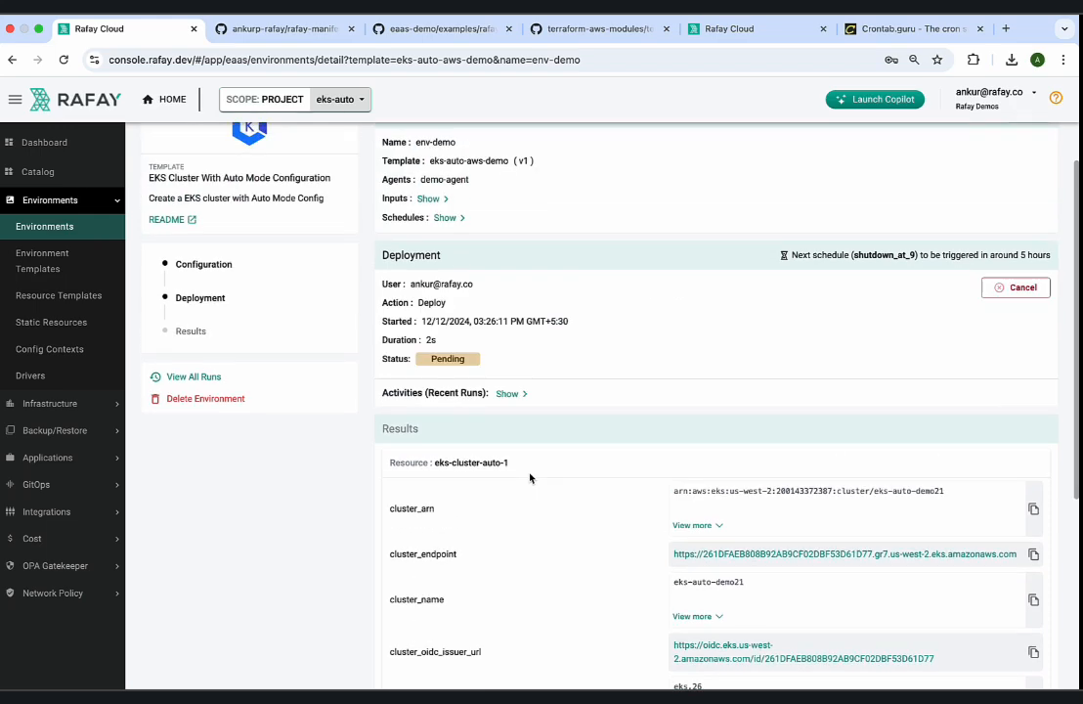
click(509, 457)
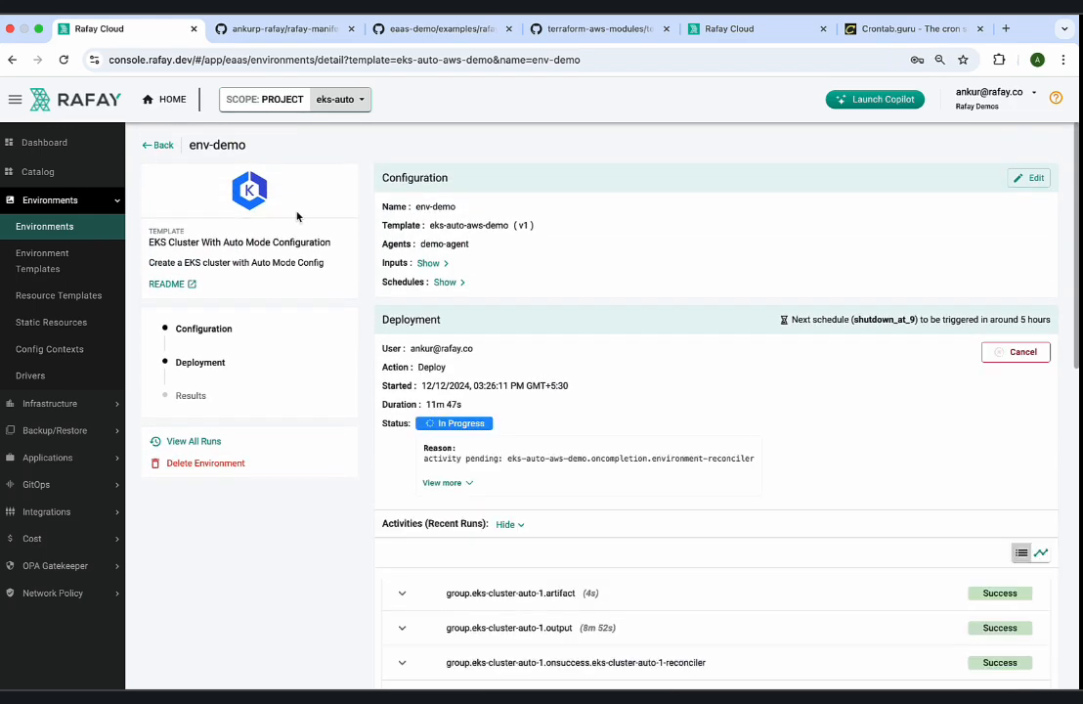
scroll(433, 390, down, 4)
scroll(433, 390, up, 3)
double_click(448, 366)
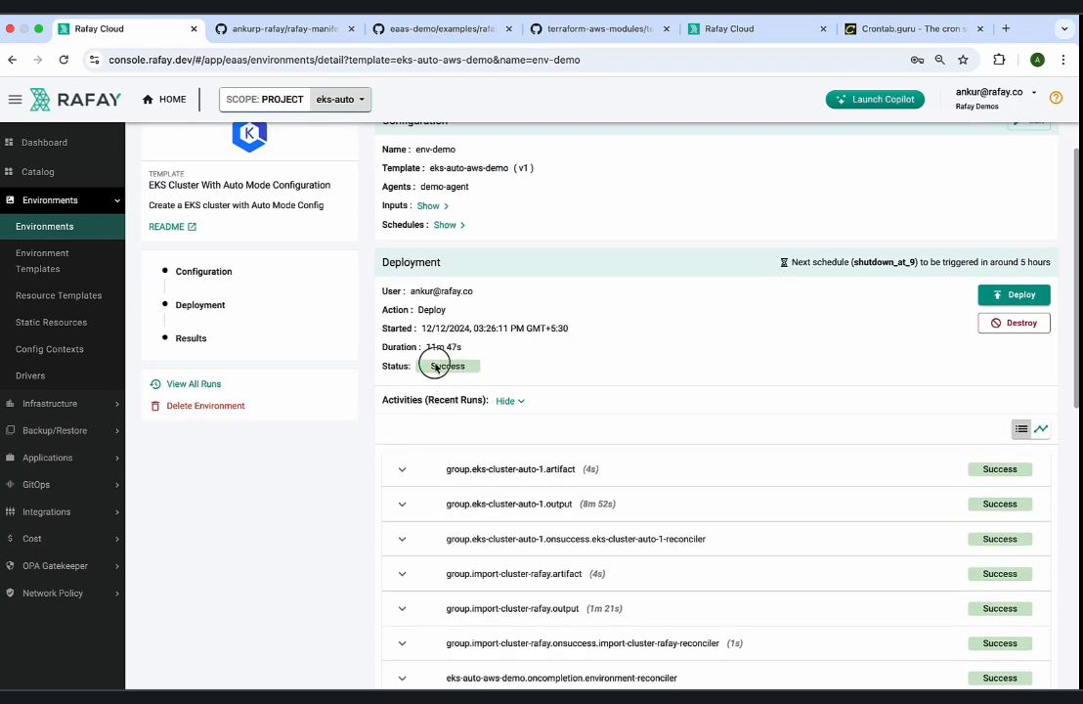
scroll(266, 222, up, 1)
Open a kubectl session on the eks-auto-demo21 cluster from the cluster list and run get pods -A.
click(171, 149)
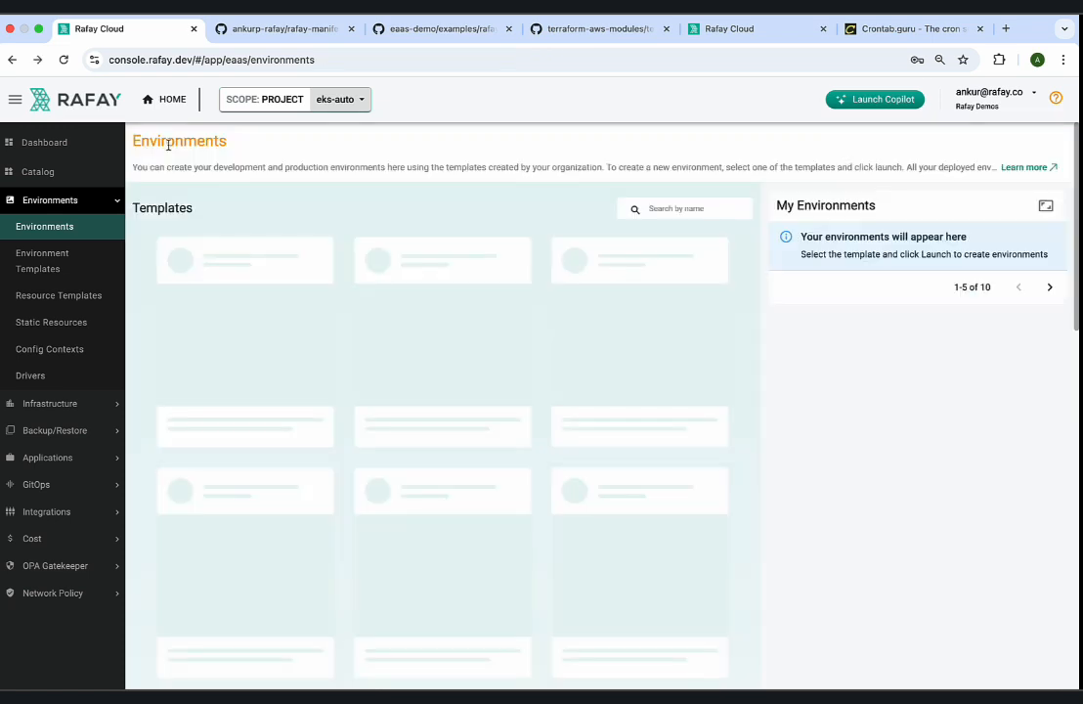
click(86, 405)
click(82, 430)
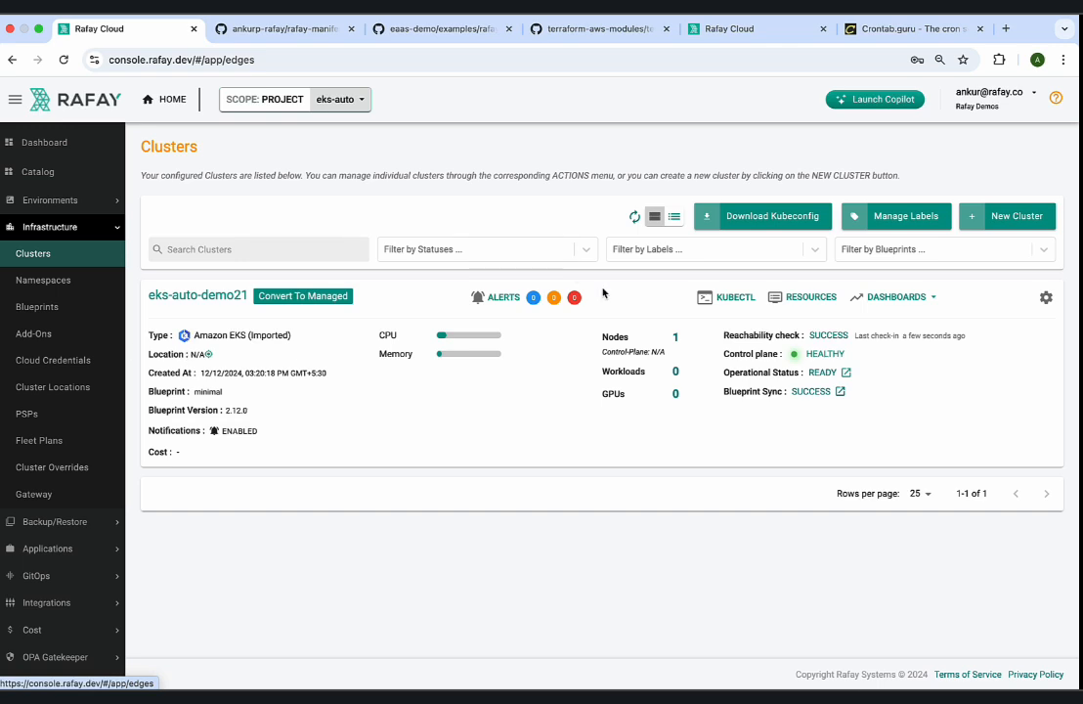
click(734, 298)
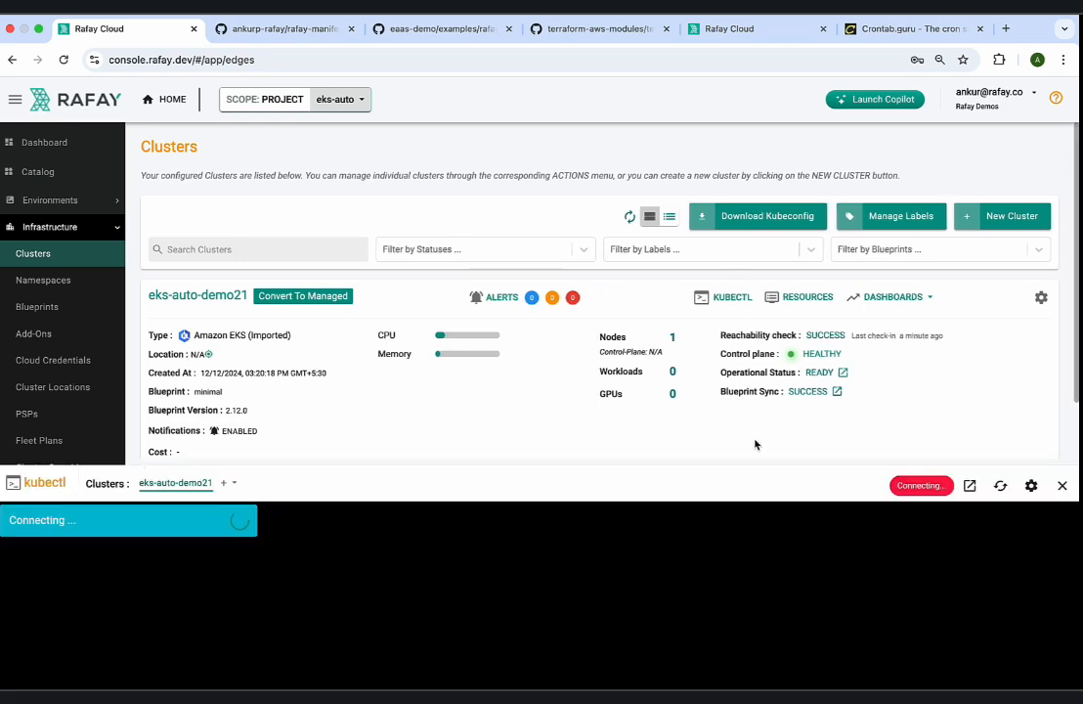
text(get pods -)
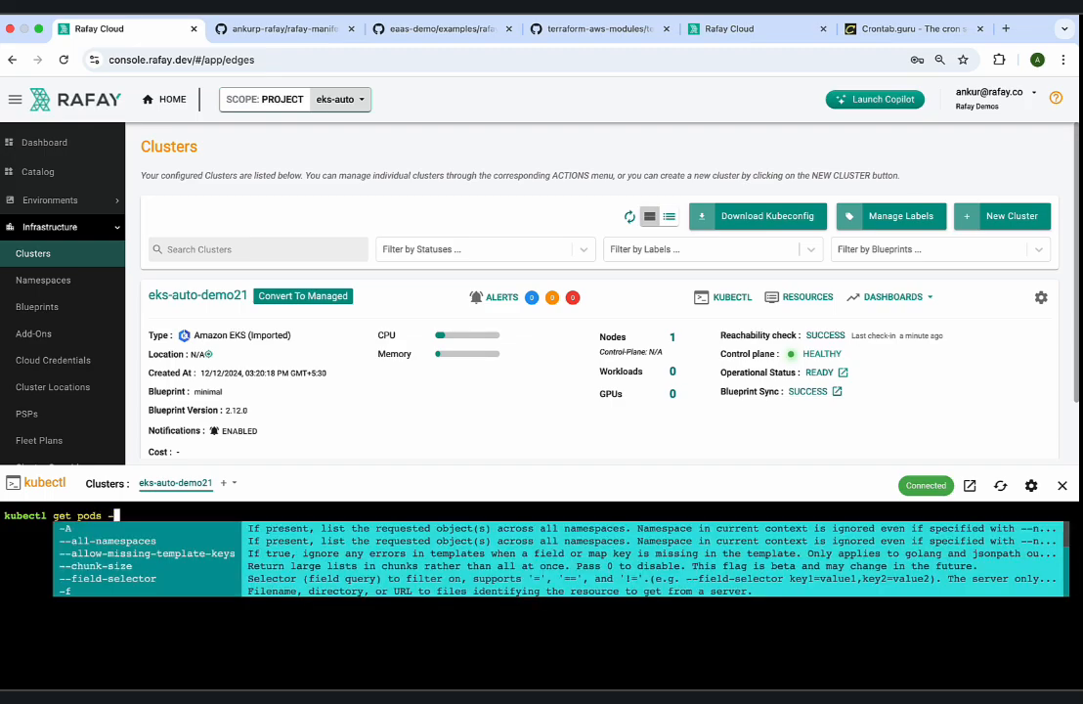
text(A)
key(Return)
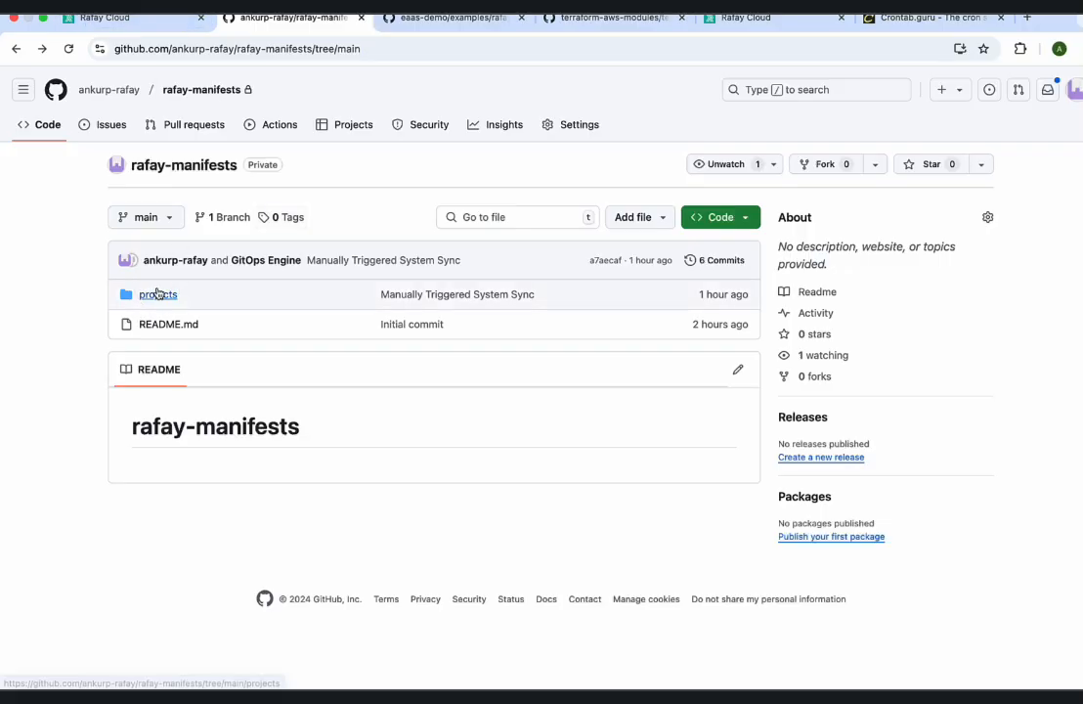
In the rafay-manifests repository on GitHub, open projects/eks-auto/environments/env-demo.yaml and examine its synced variables.
click(154, 293)
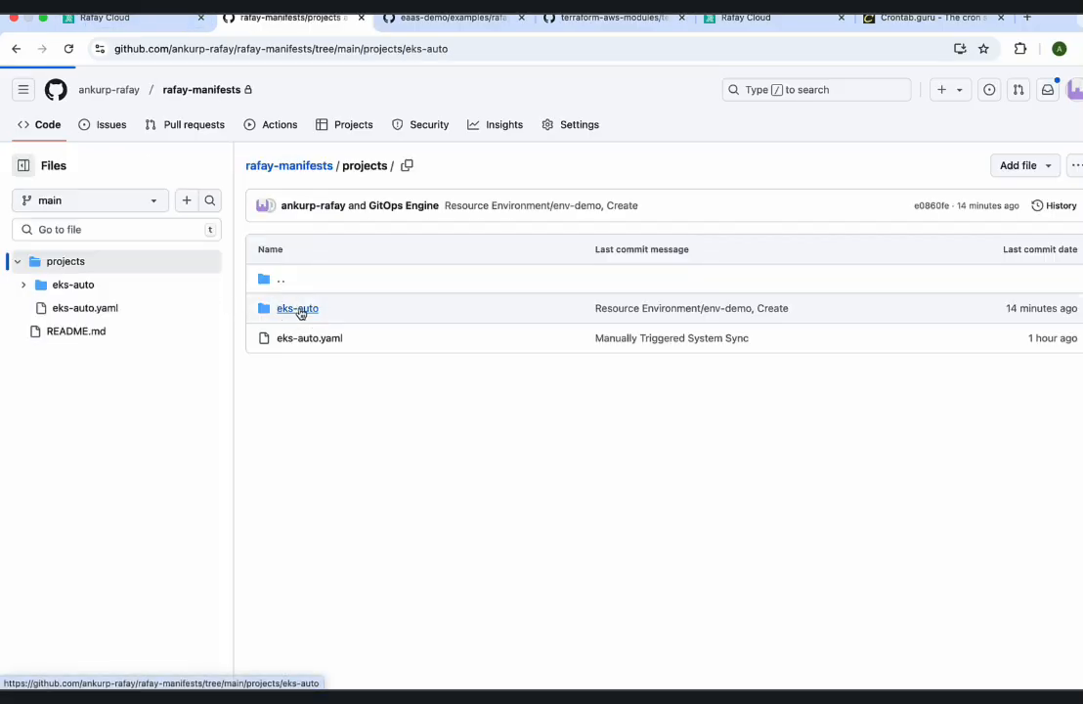
click(300, 311)
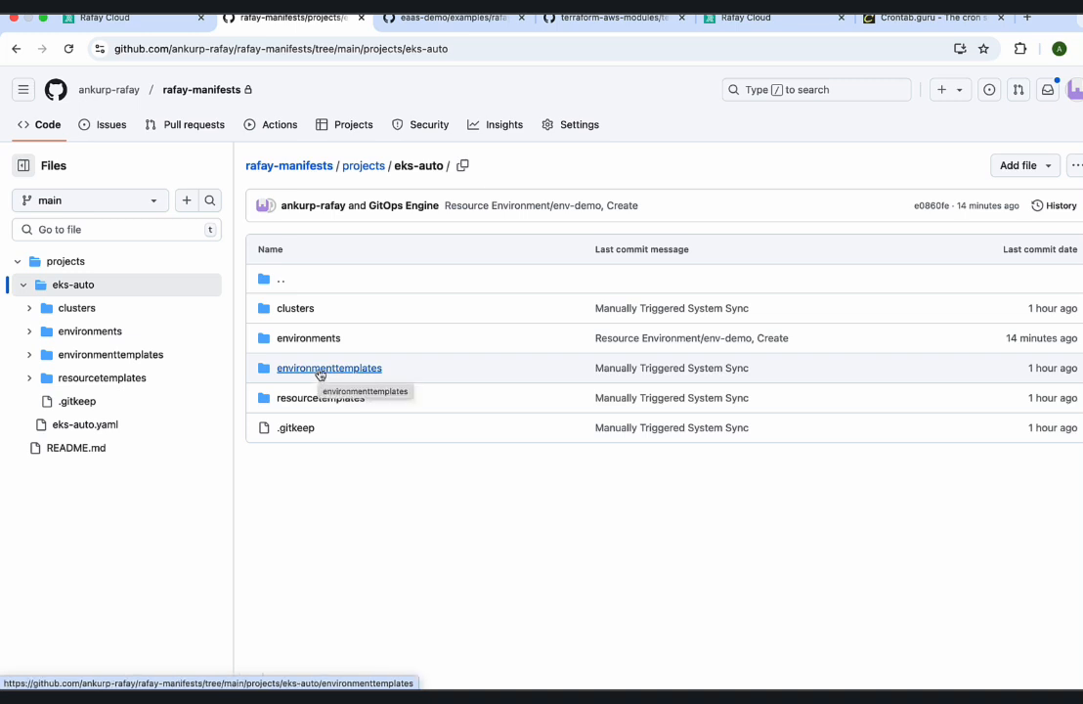
click(316, 339)
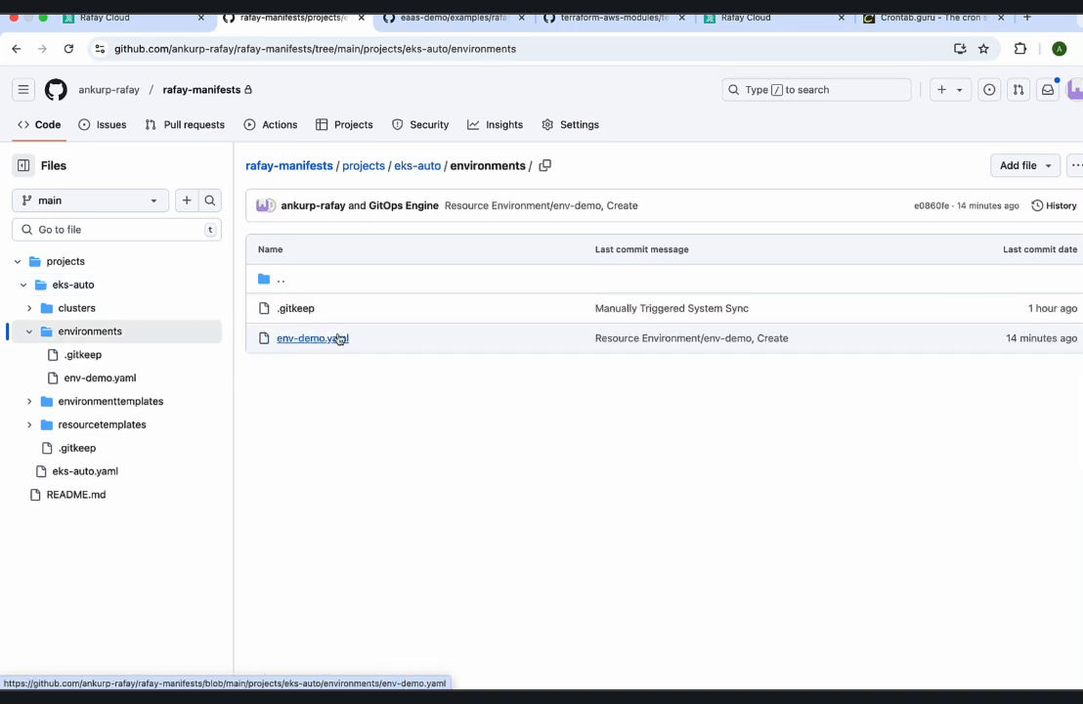
click(339, 339)
scroll(462, 448, down, 3)
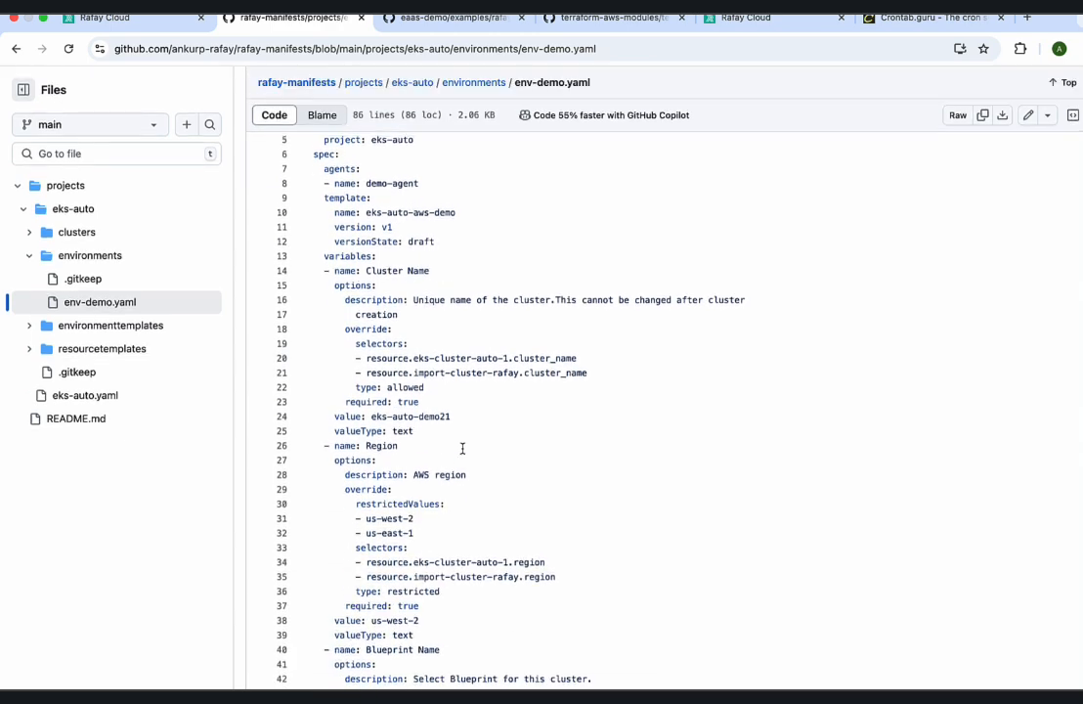
scroll(462, 448, down, 10)
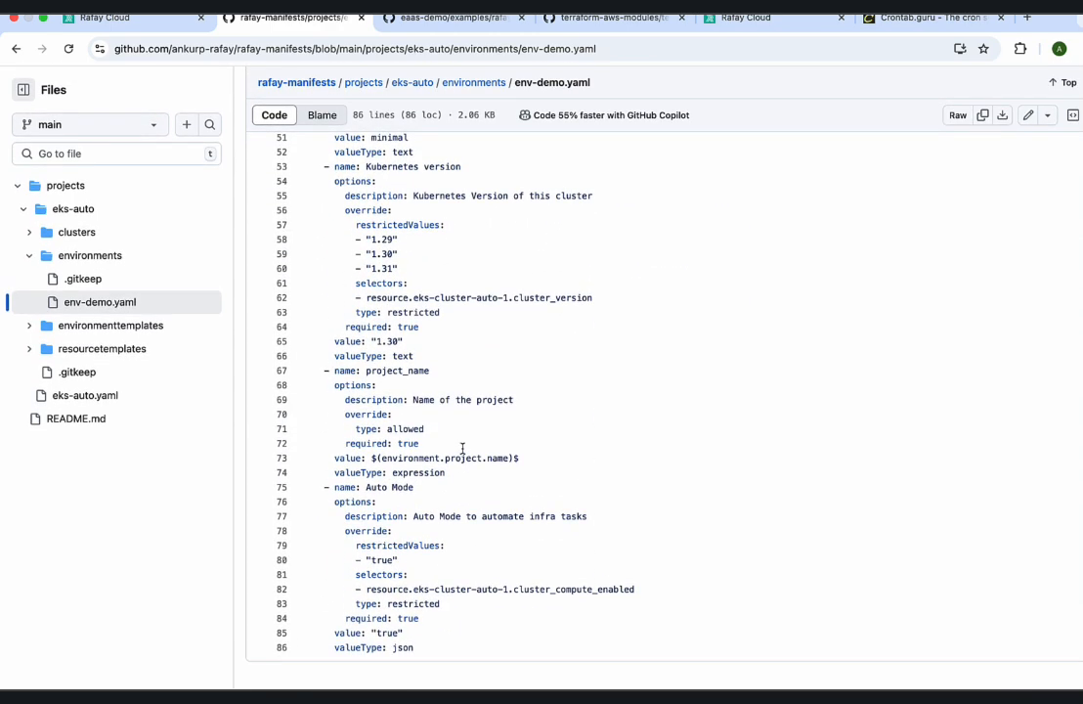
Check the Kubernetes version value and the other variable values in env-demo.yaml.
scroll(457, 434, up, 1)
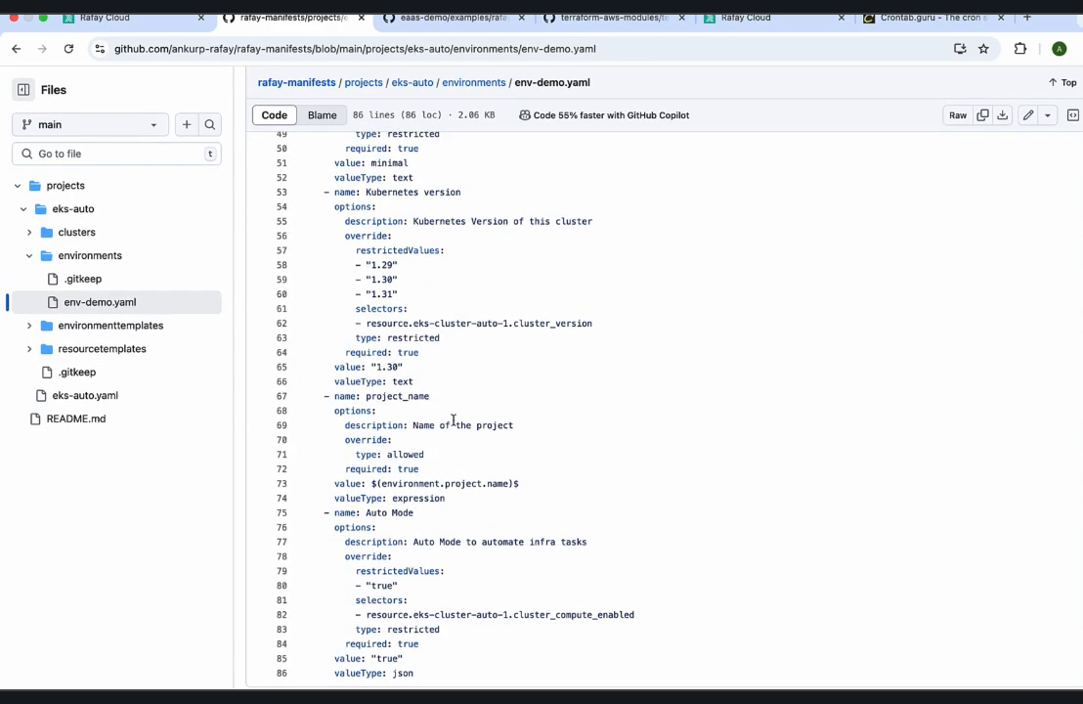
drag(405, 369, 363, 369)
scroll(386, 367, up, 10)
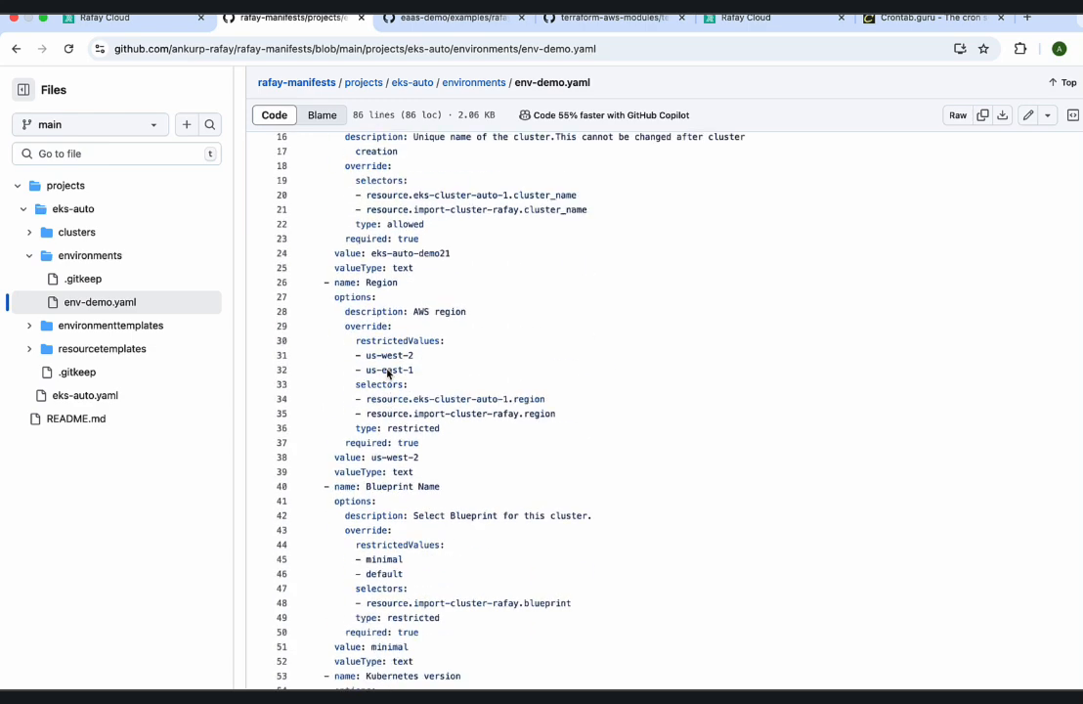
Switch to the Rafay console and show demo-pipeline in the GitOps pipelines list of the eks-auto project.
click(147, 19)
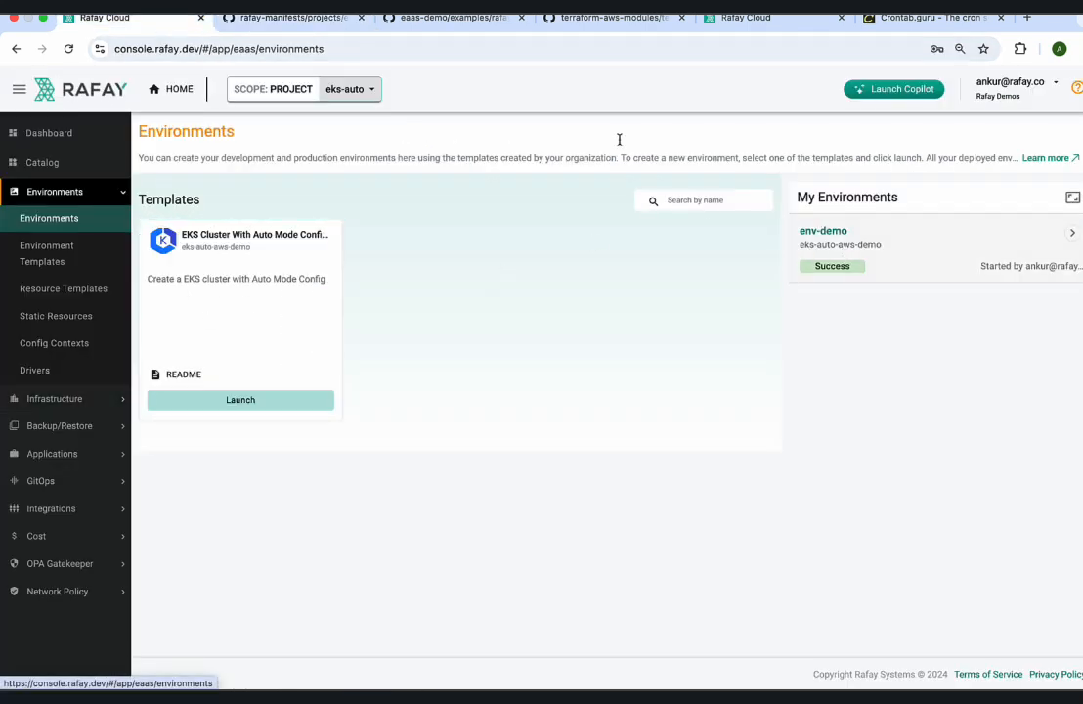
click(337, 19)
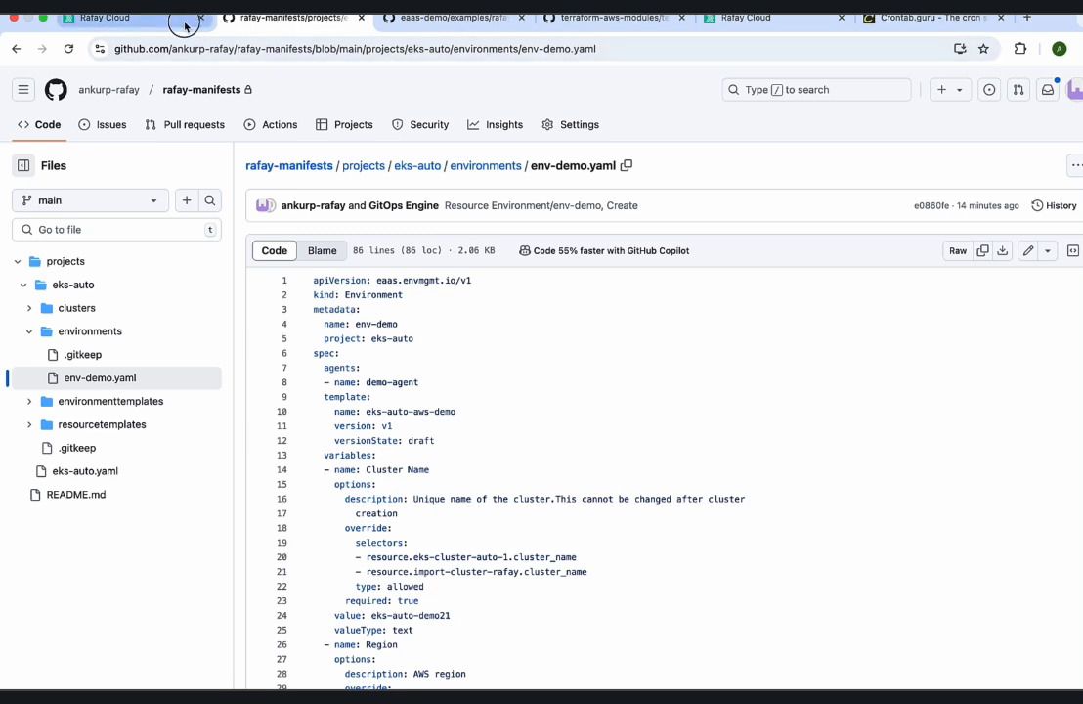
click(185, 26)
click(74, 481)
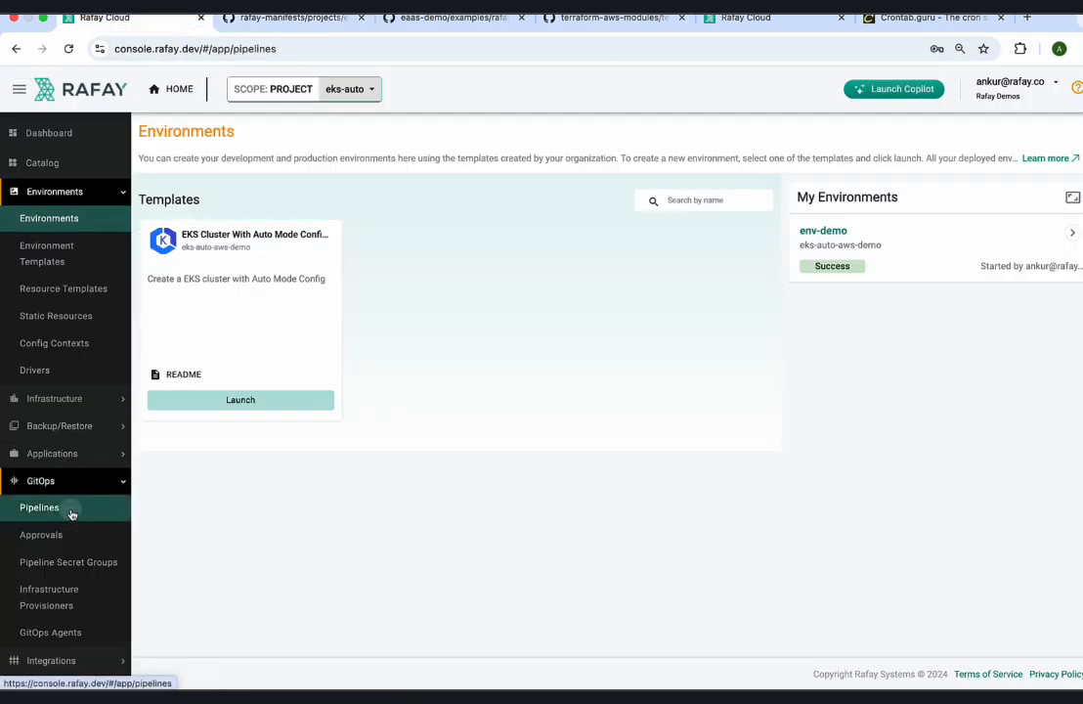
click(70, 511)
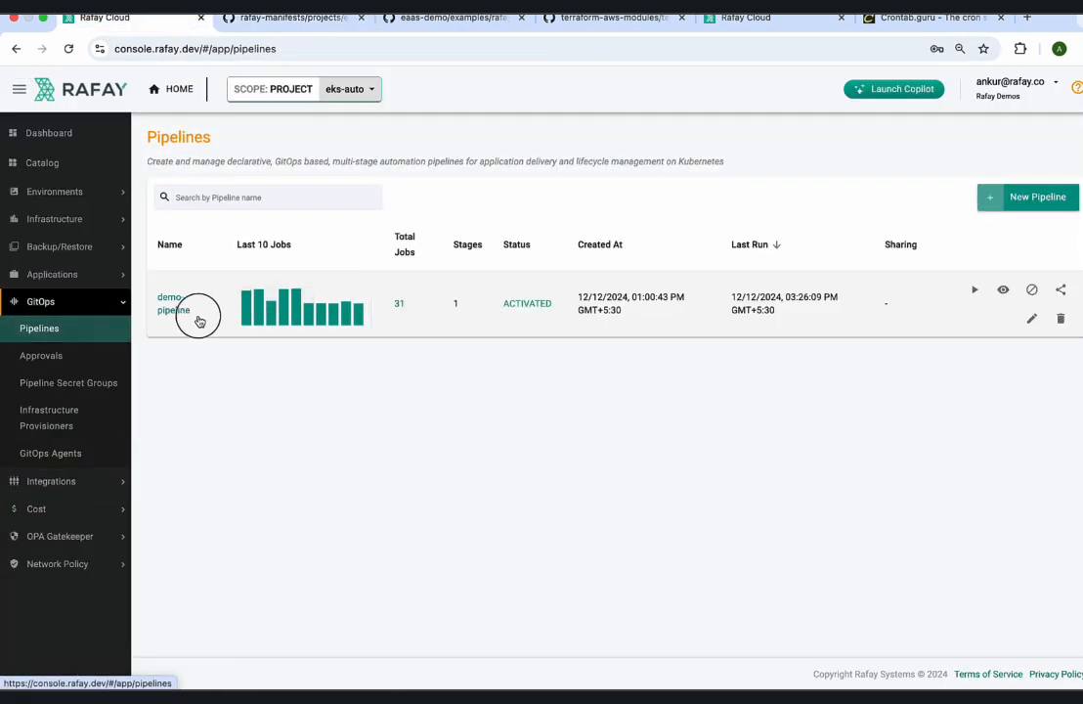
drag(192, 313, 154, 299)
click(231, 402)
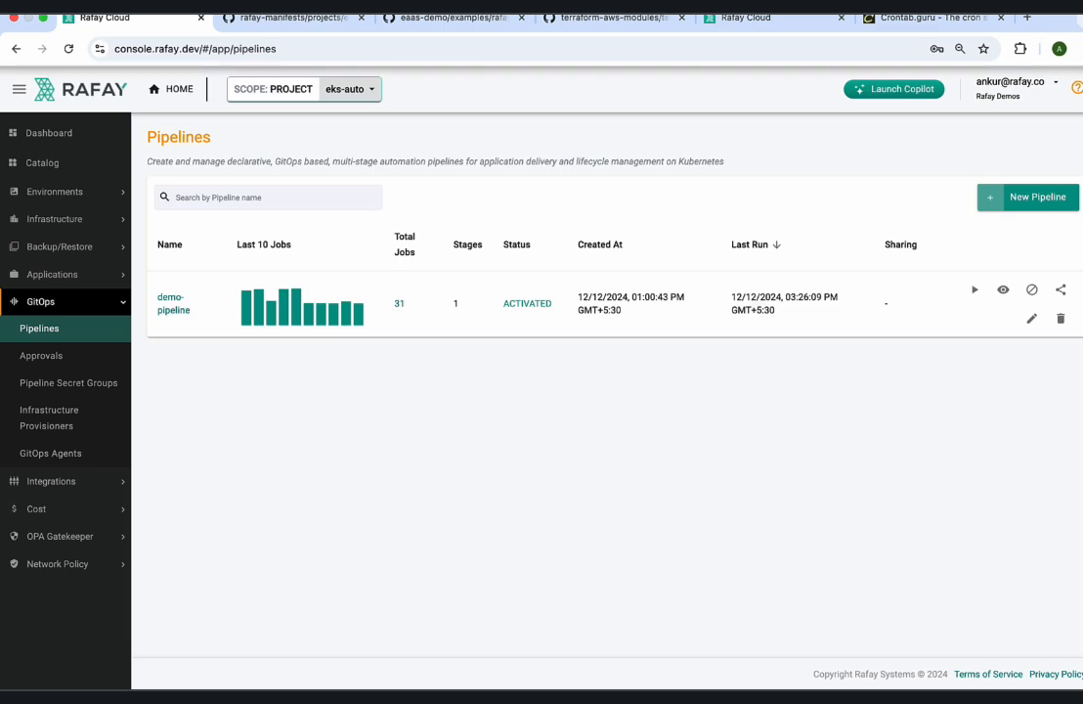
Back on GitHub, edit env-demo.yaml and set the value of the Kubernetes version variable to "1.31".
click(247, 21)
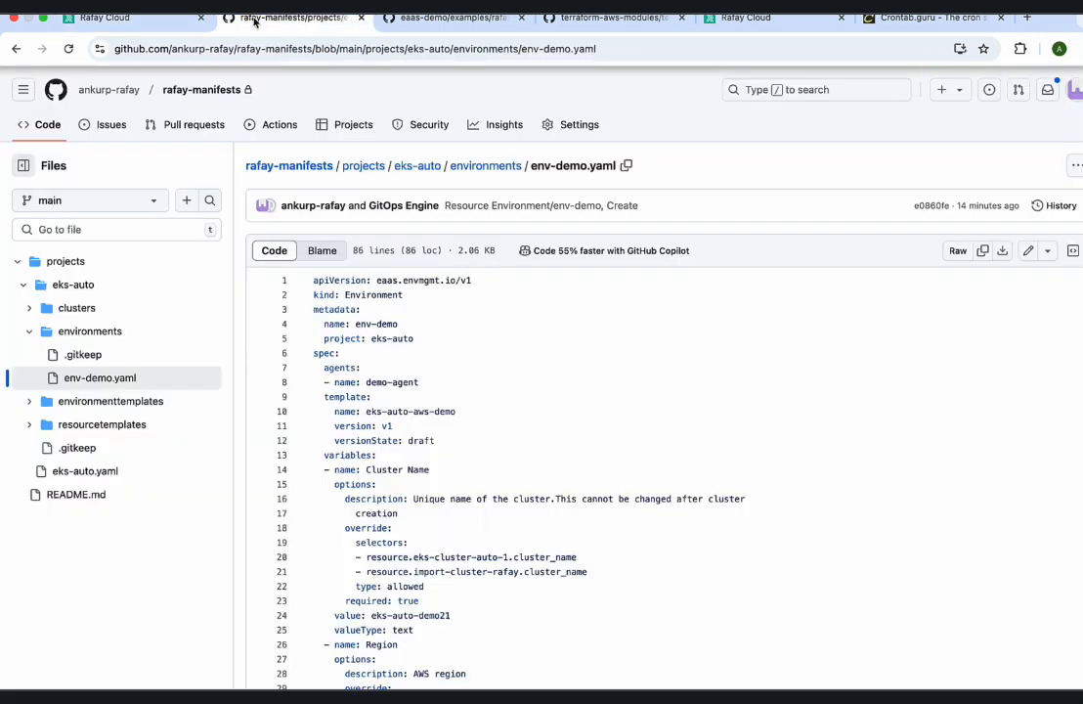
click(1028, 250)
scroll(490, 423, down, 10)
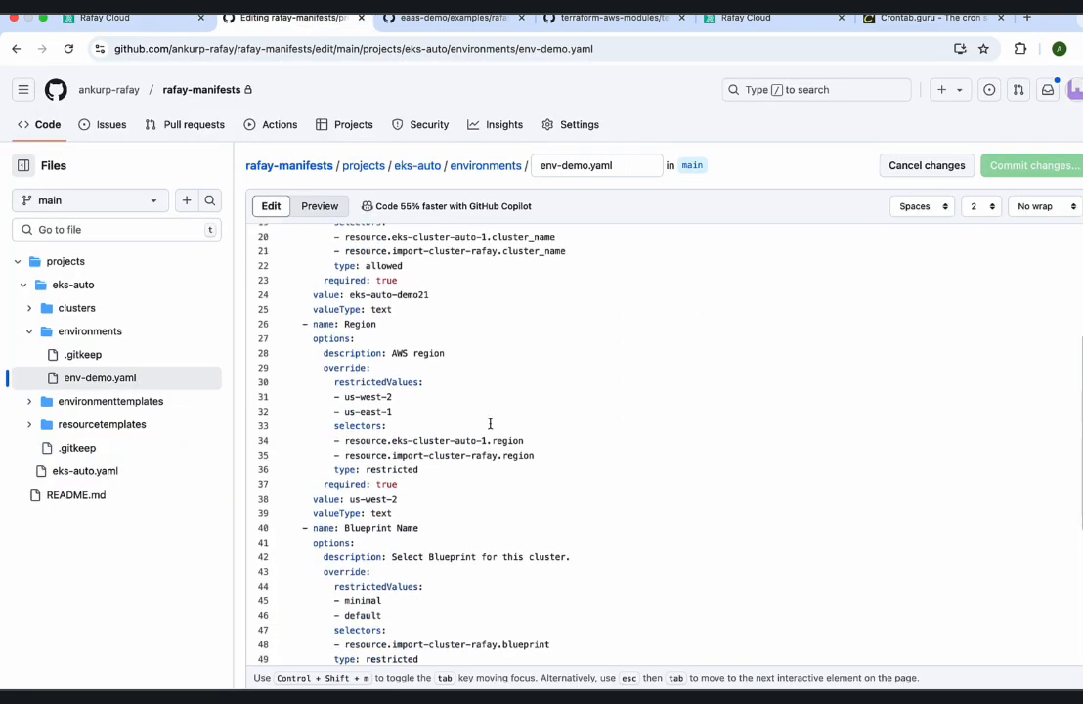
scroll(490, 423, down, 3)
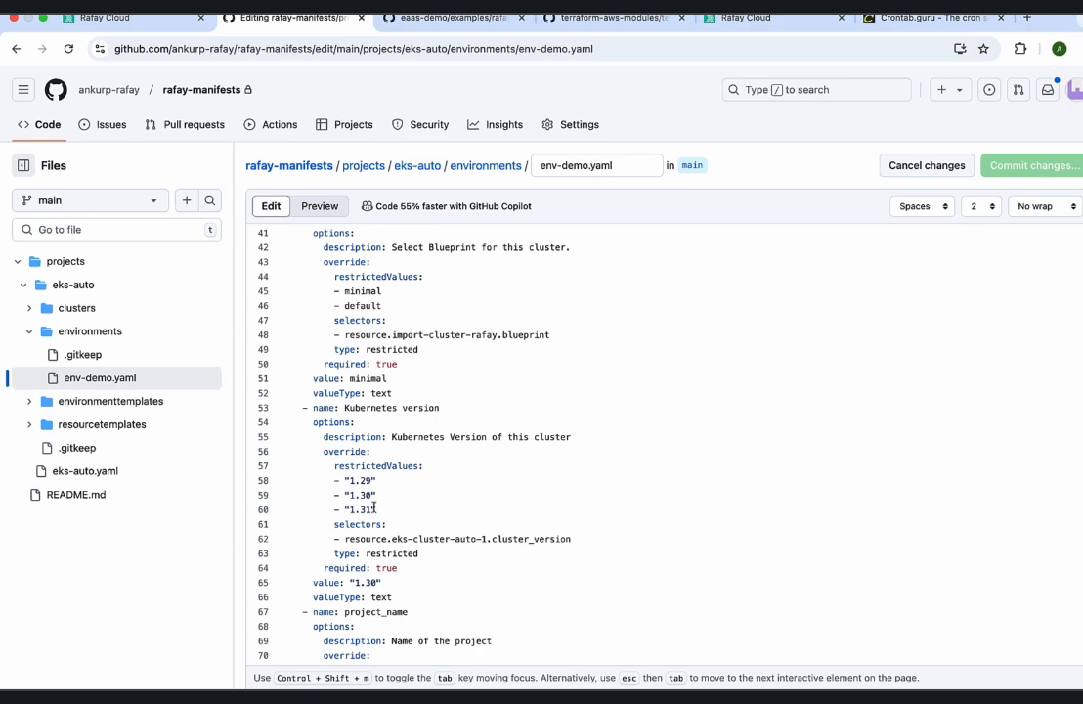
key(BackSpace)
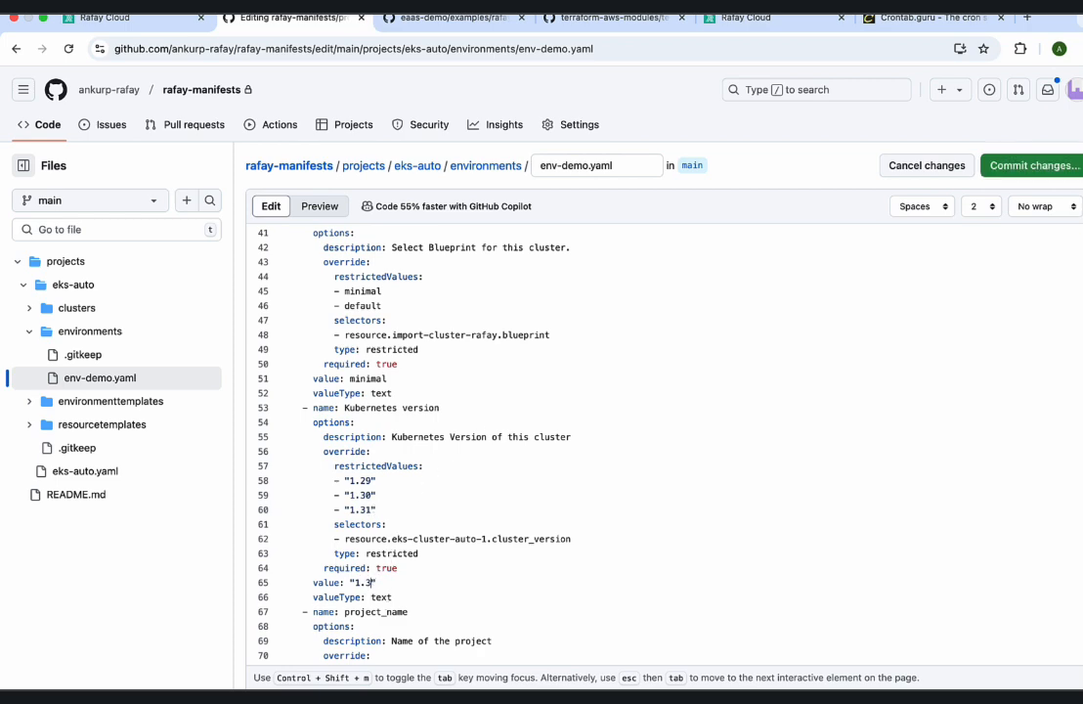
scroll(528, 478, up, 2)
scroll(529, 476, down, 6)
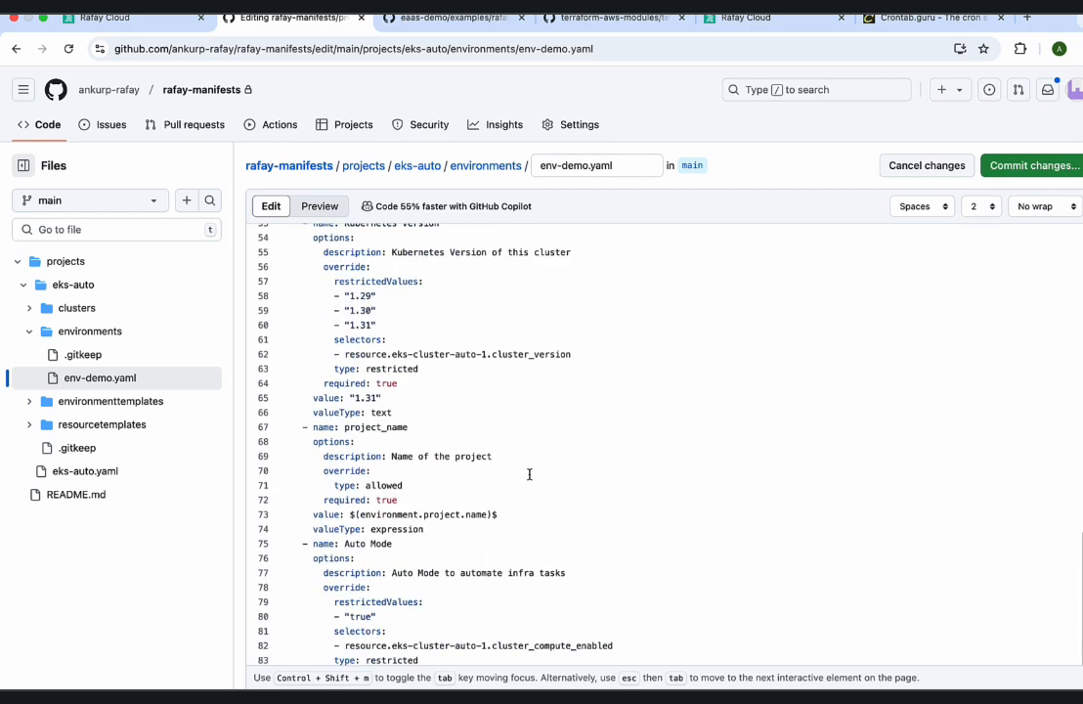
Commit the env-demo.yaml change directly to the main branch with the message "upgrade the EKS K8s Version to 1.31".
click(1013, 174)
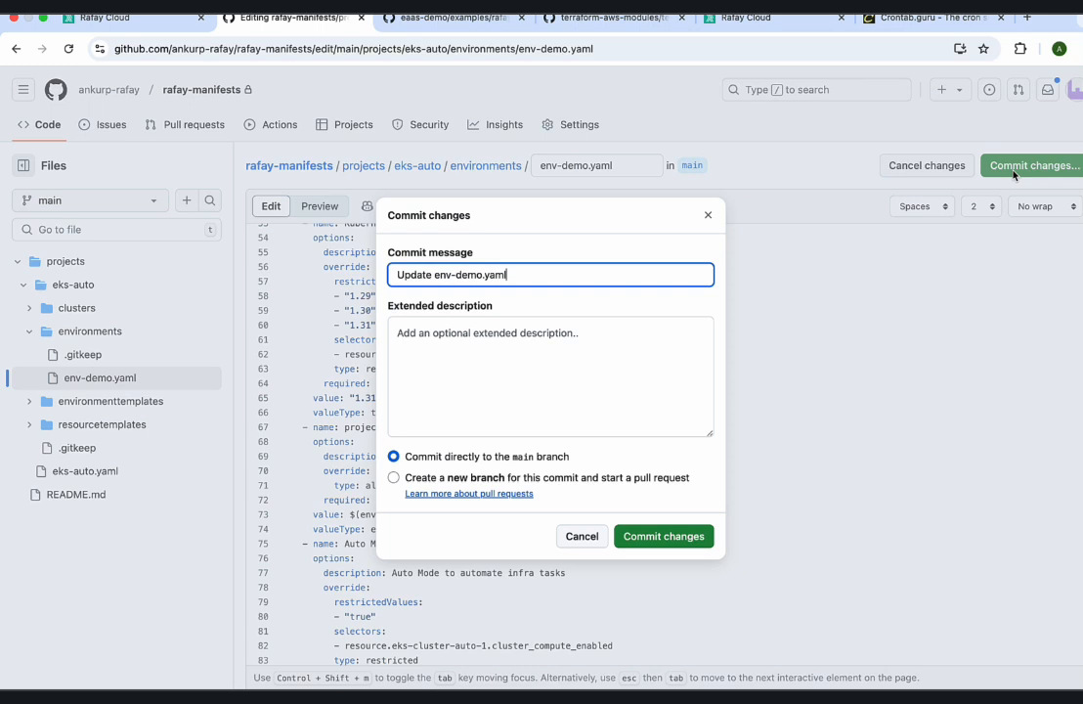
triple_click(558, 276)
text(upgrade the EKS K8s Version to 1.31)
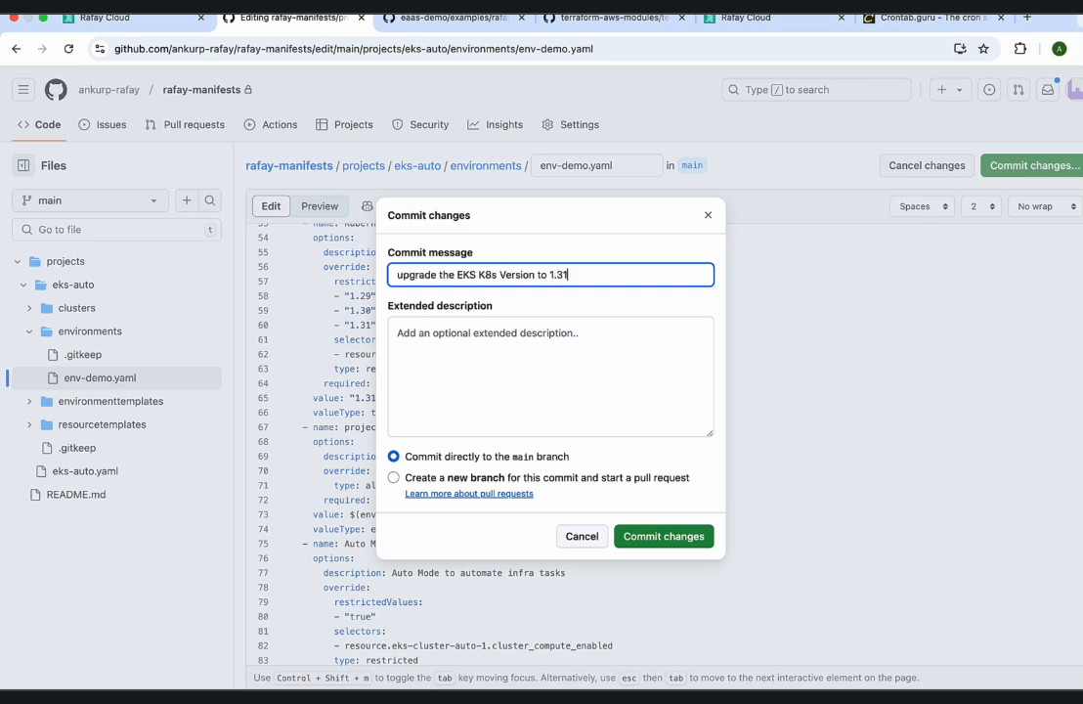
click(665, 538)
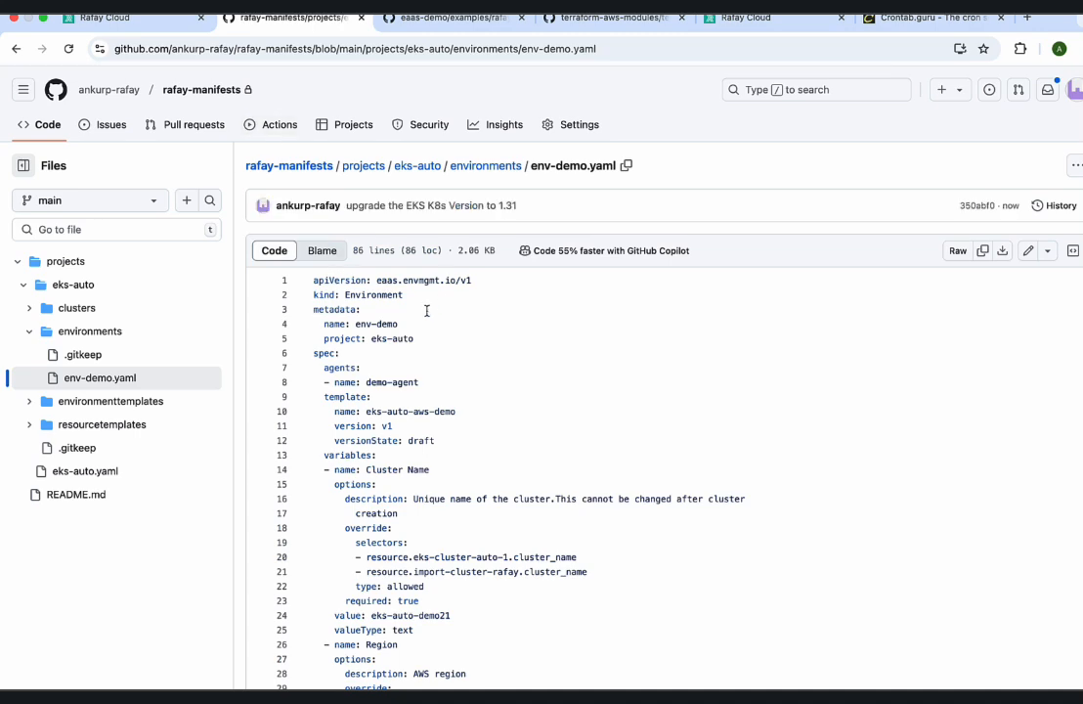
scroll(293, 255, down, 5)
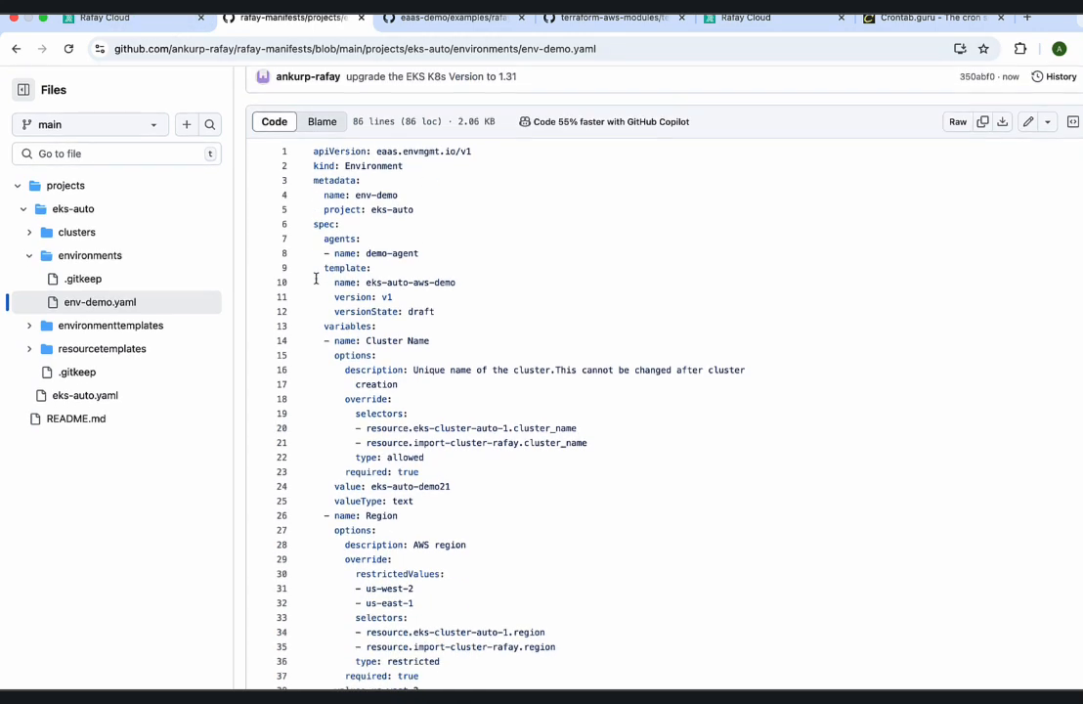
In the Rafay console, open the newest job of demo-pipeline and check the commit message that triggered it.
click(168, 19)
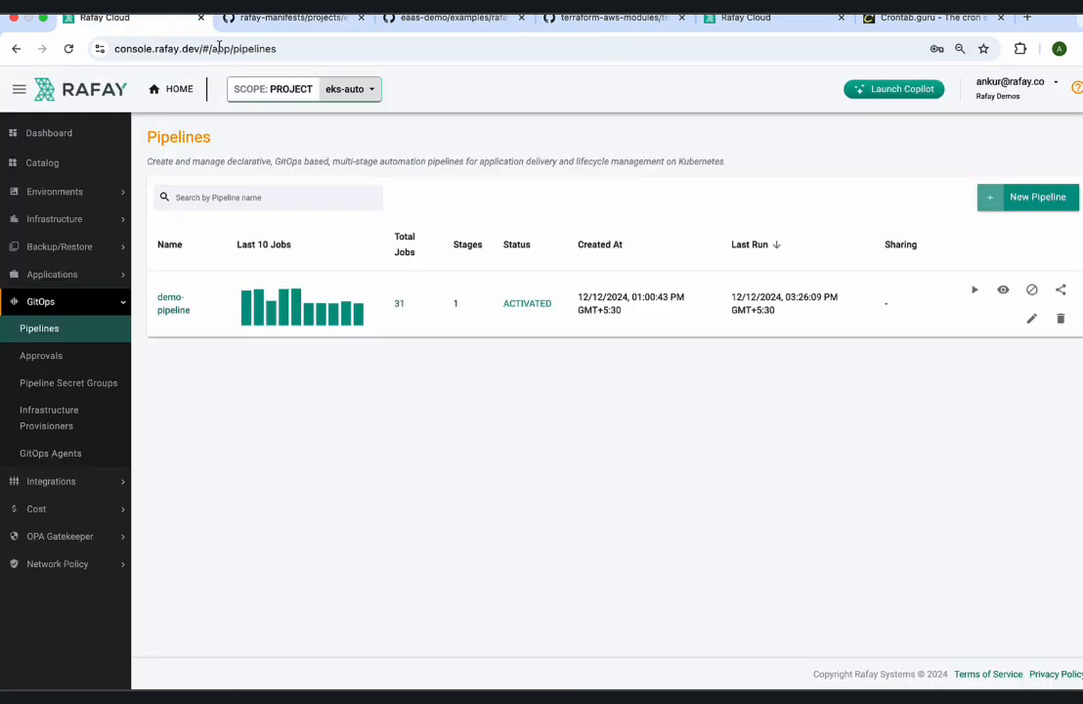
click(44, 355)
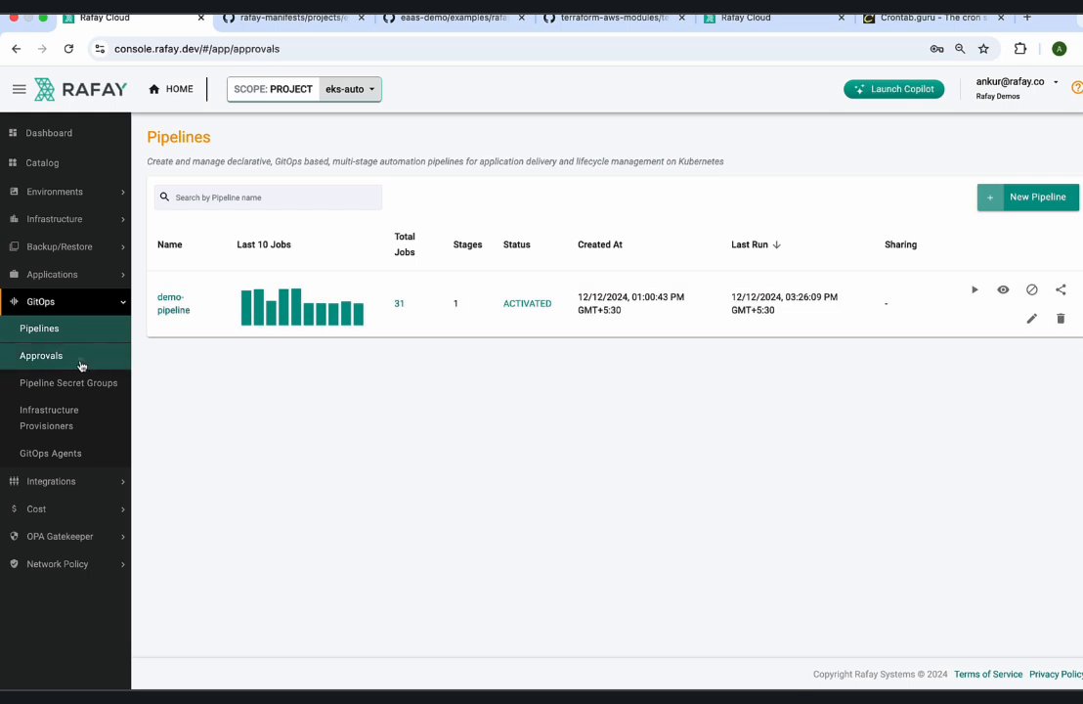
click(80, 329)
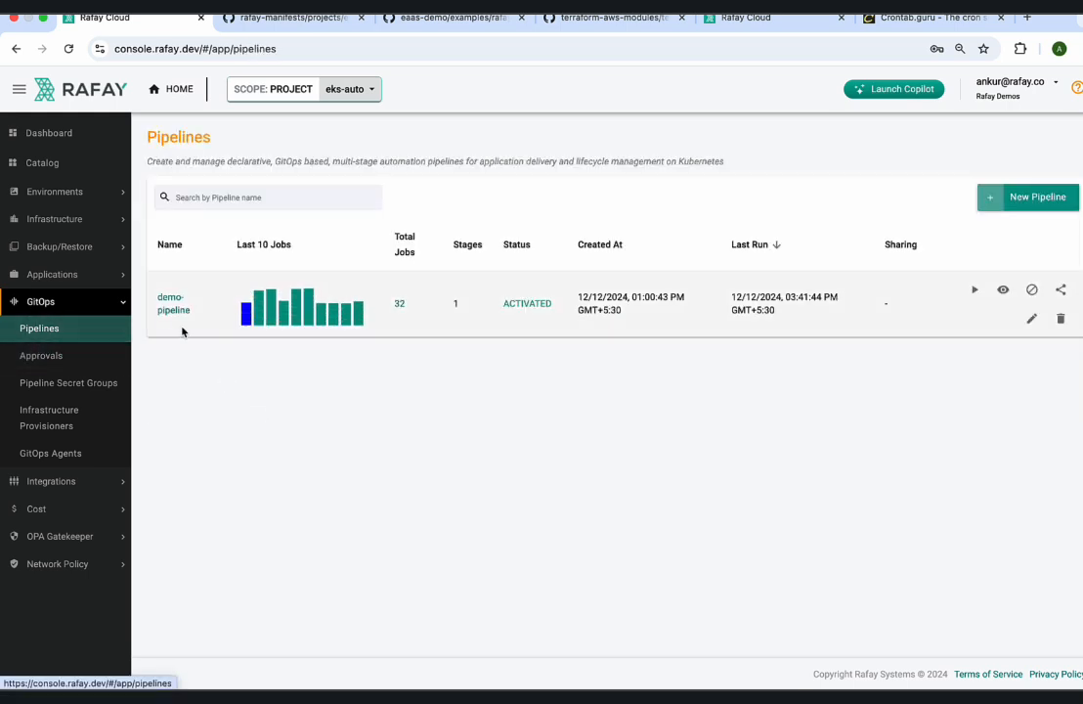
click(166, 308)
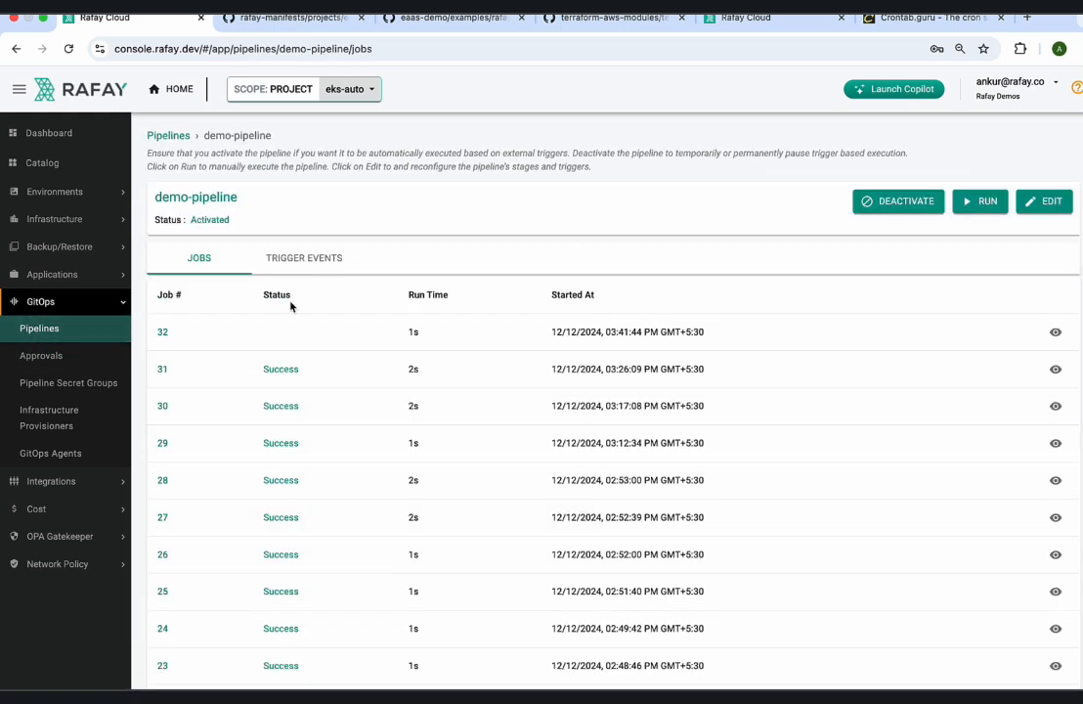
click(41, 355)
click(72, 330)
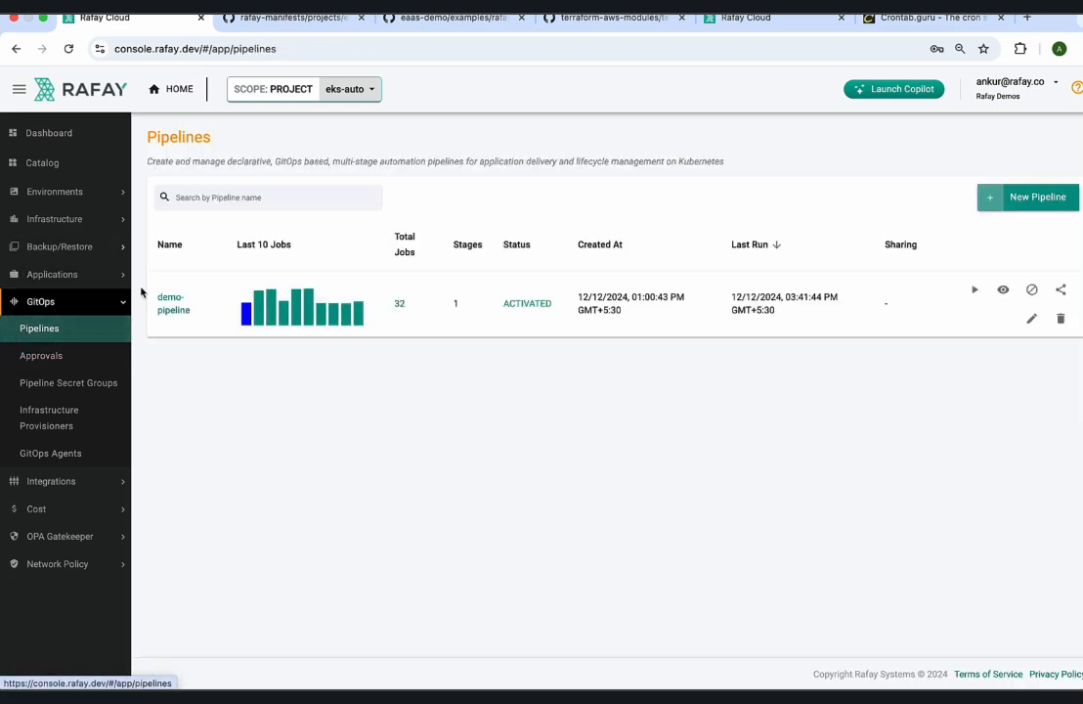
click(176, 309)
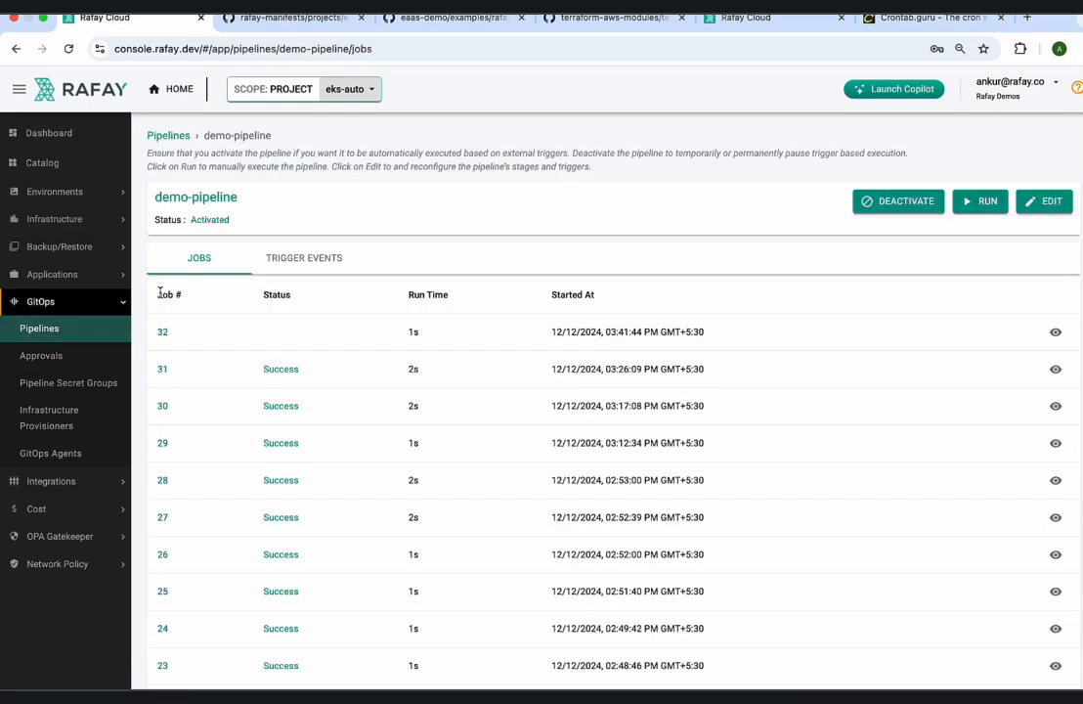
click(1054, 333)
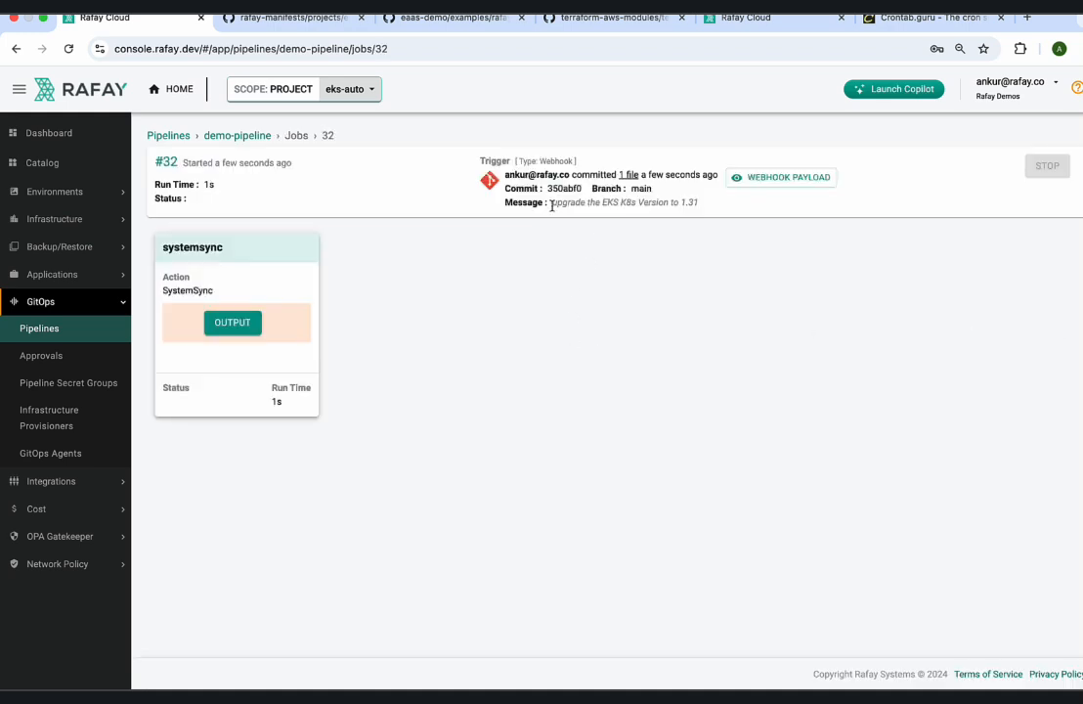
drag(552, 205, 703, 207)
click(680, 224)
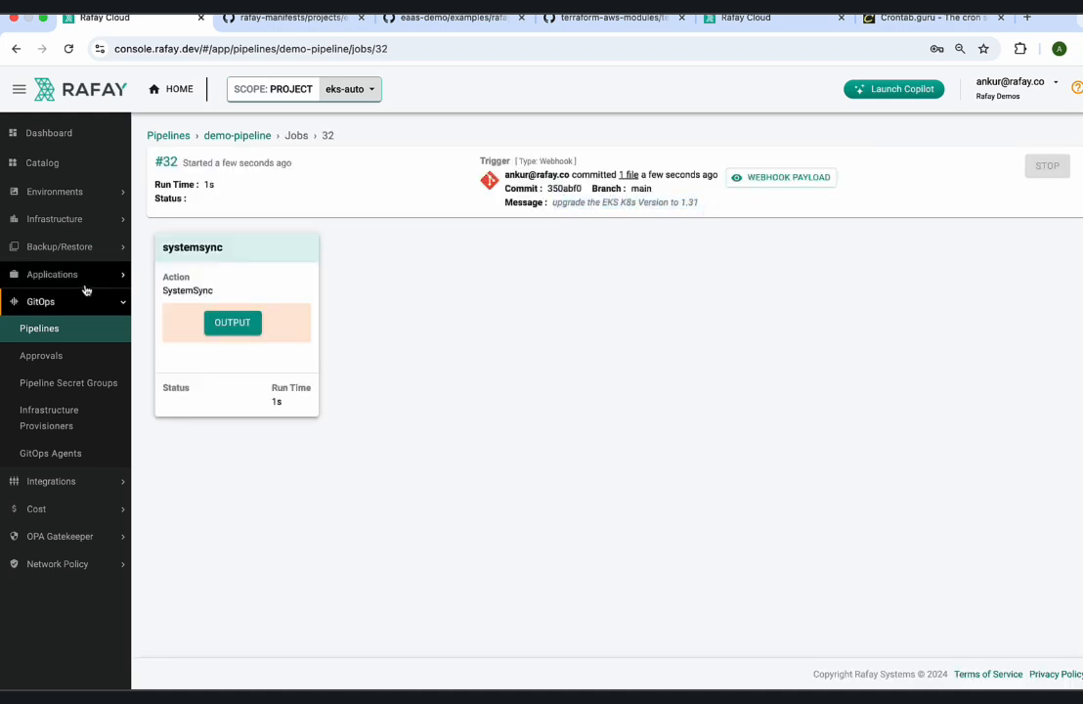
Open the env-demo environment and expand the details of its current deployment status.
click(82, 192)
click(84, 219)
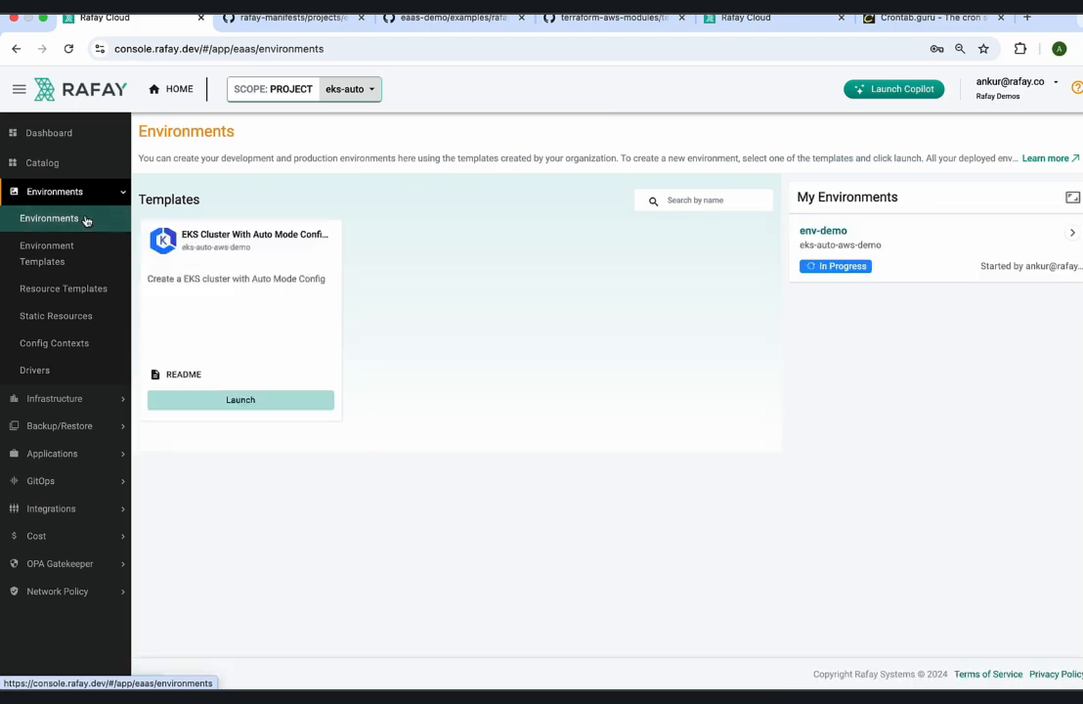
click(843, 267)
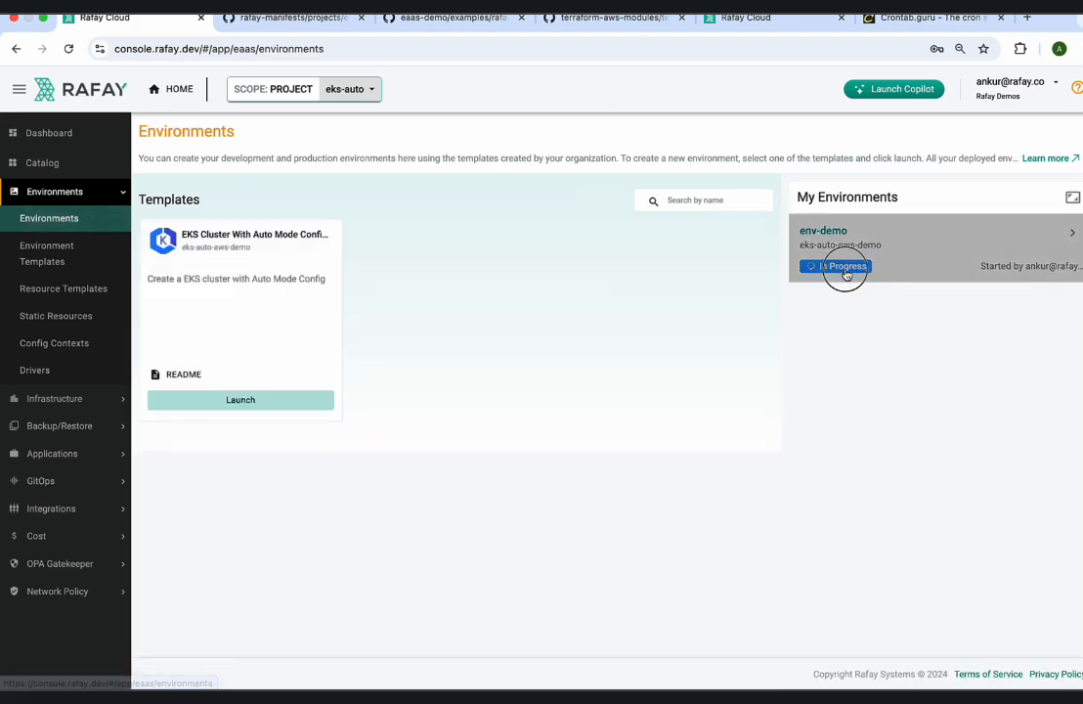
scroll(660, 377, down, 1)
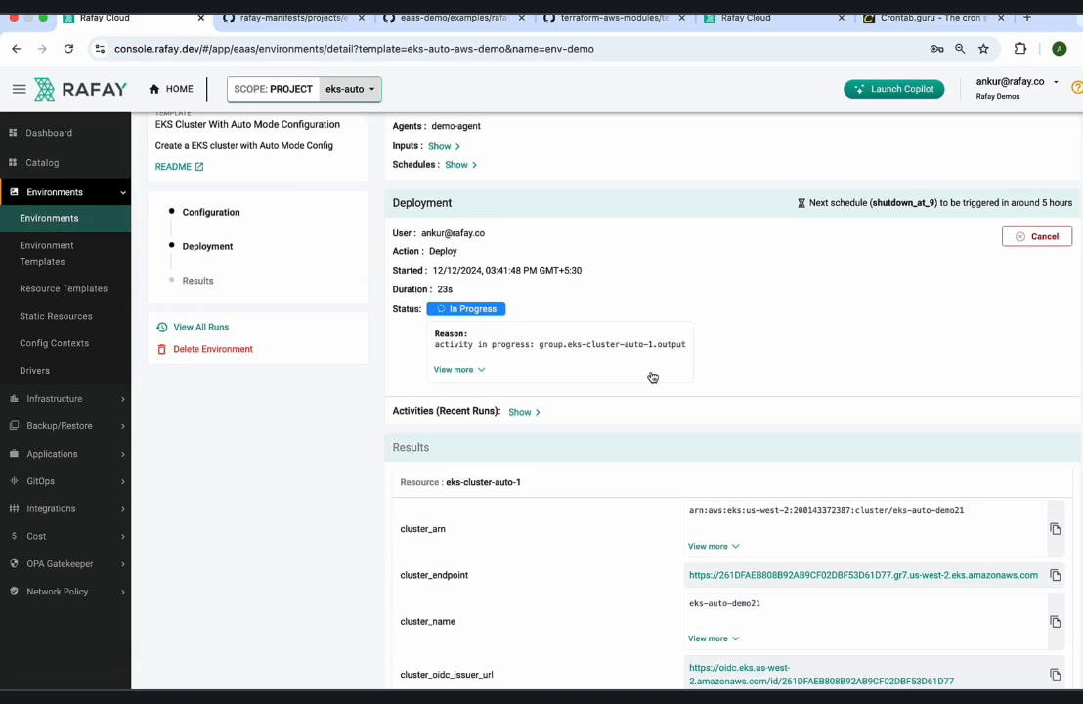
click(476, 372)
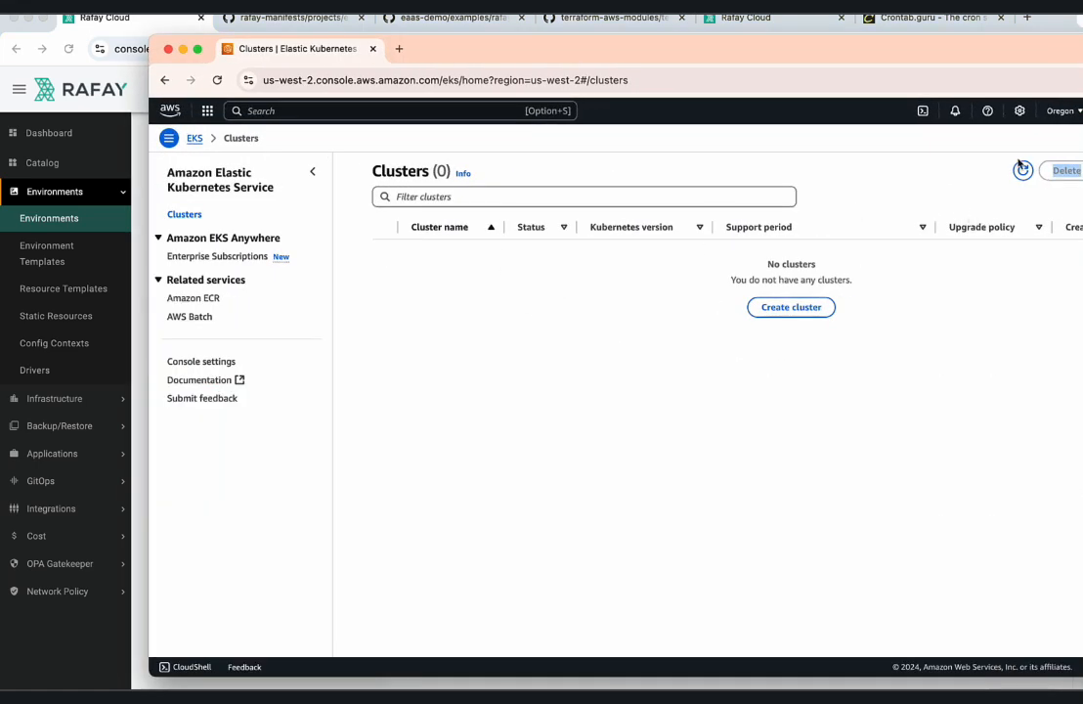
Switch to the AWS console, refresh the EKS cluster list and check the status of eks-auto-demo21.
click(1023, 172)
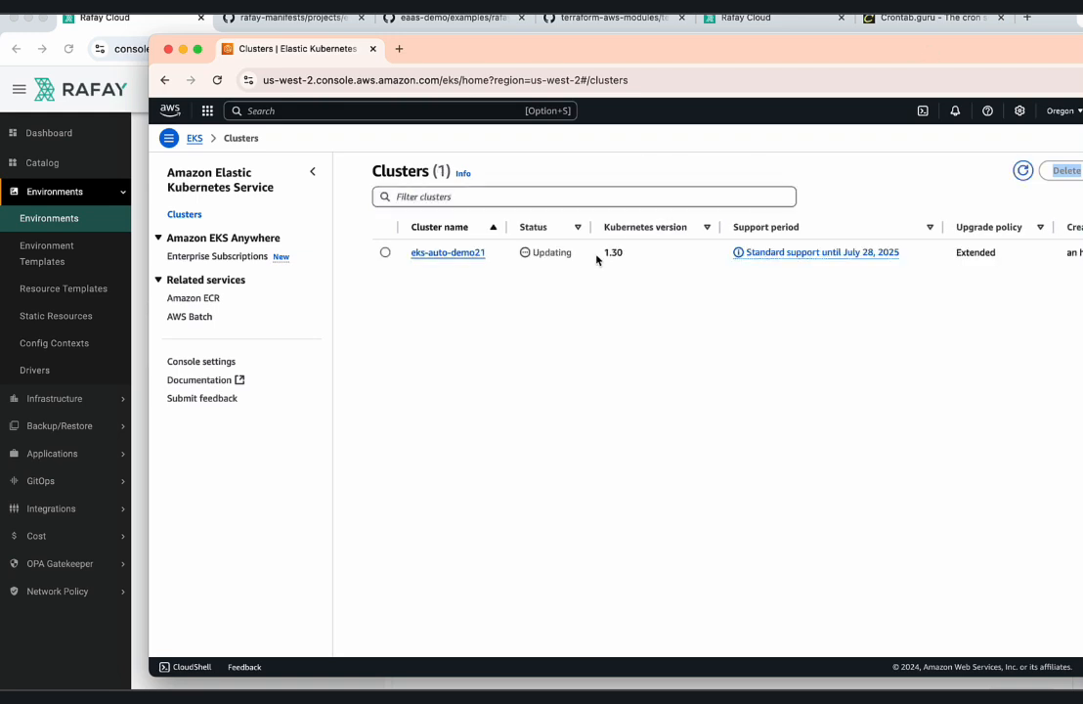
double_click(536, 254)
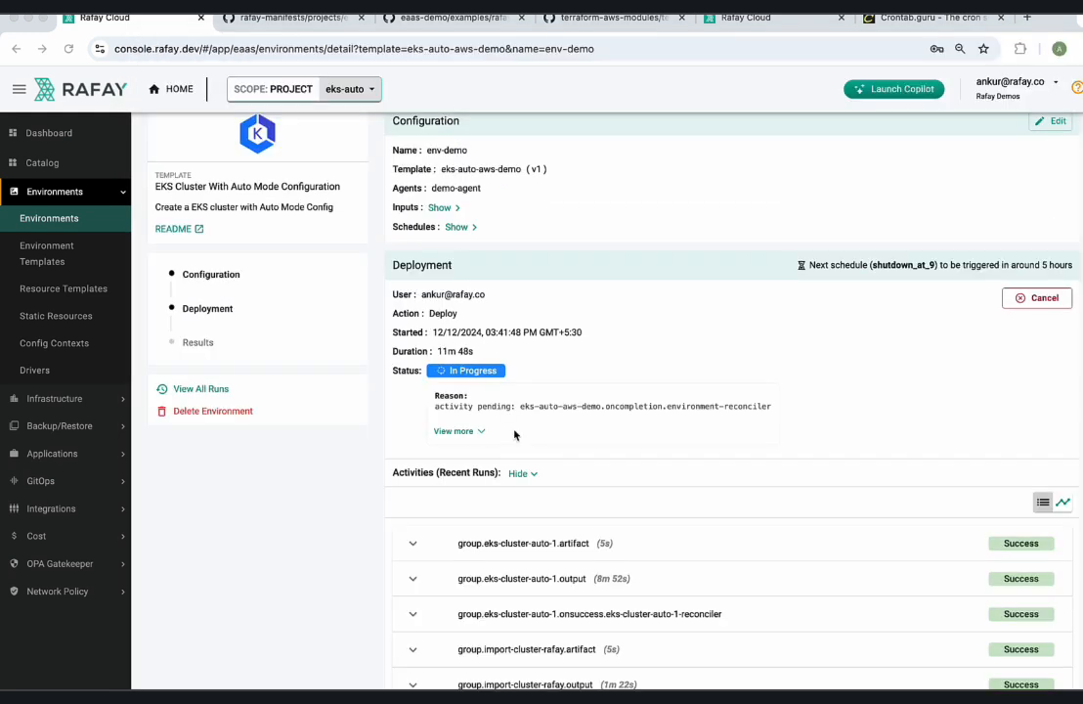
Return to Rafay, check the deployment status of env-demo and go back to the environments overview.
scroll(512, 432, up, 1)
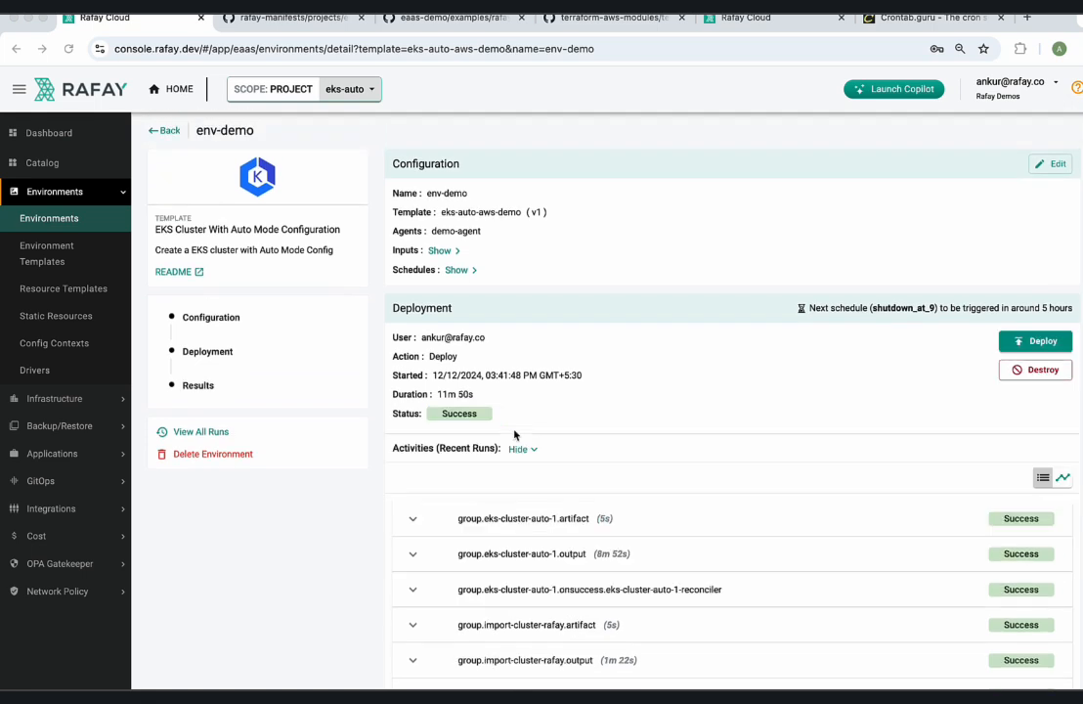
click(491, 415)
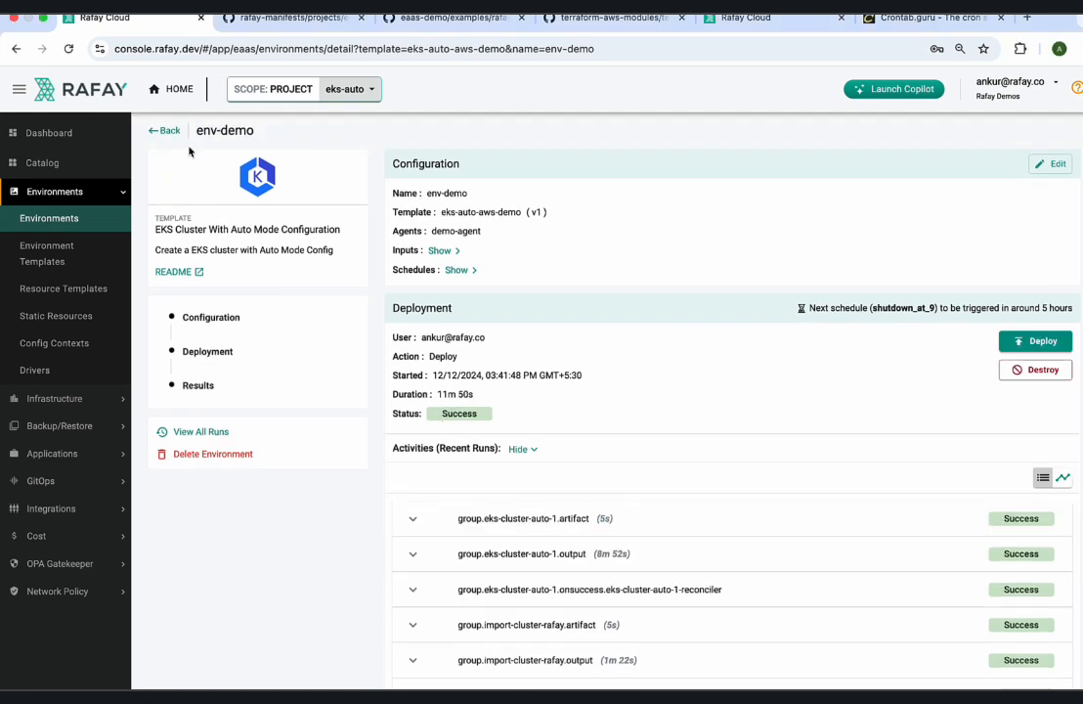
click(164, 130)
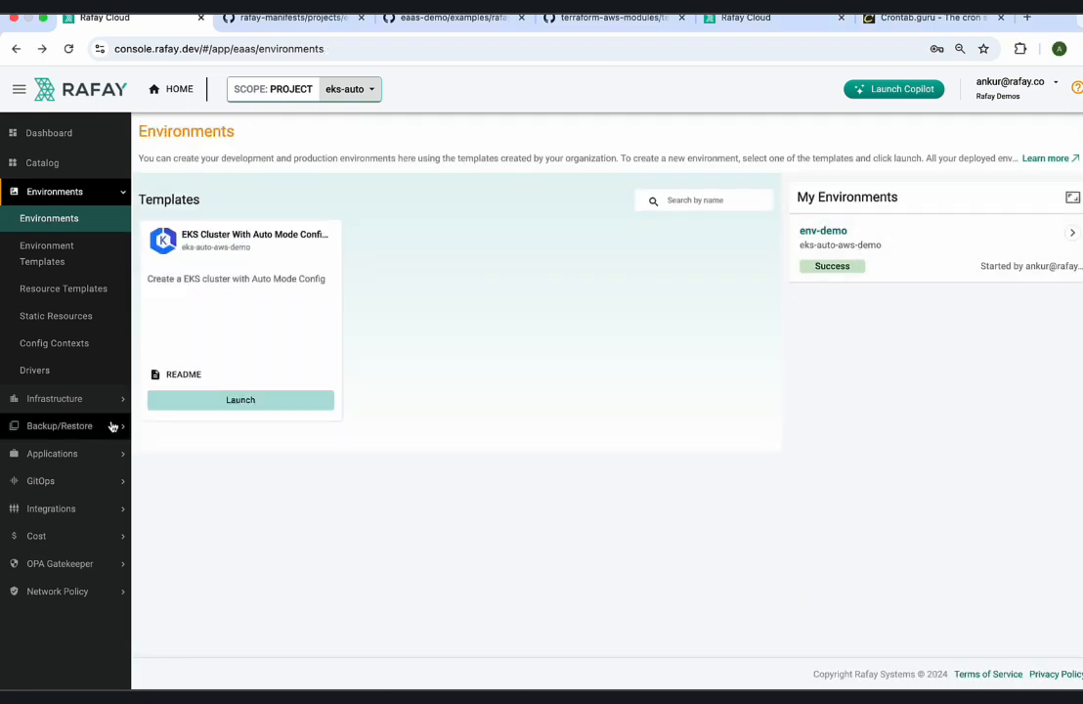
Open the job list of demo-pipeline under GitOps and check the status of its newest job.
click(68, 480)
click(39, 503)
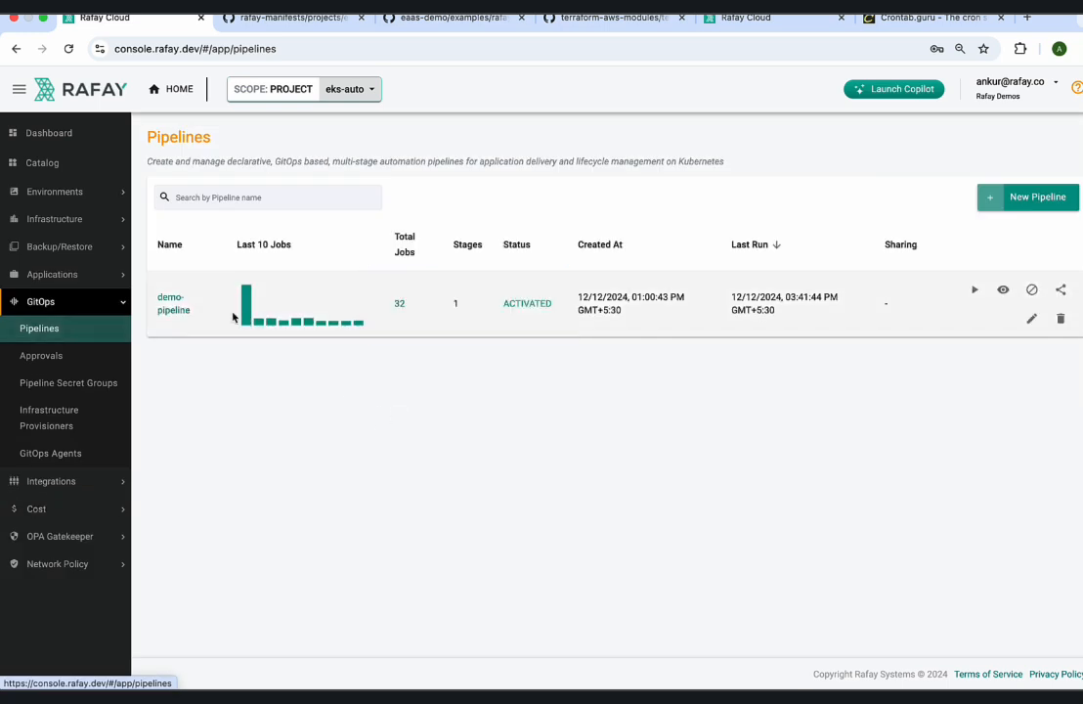
click(178, 305)
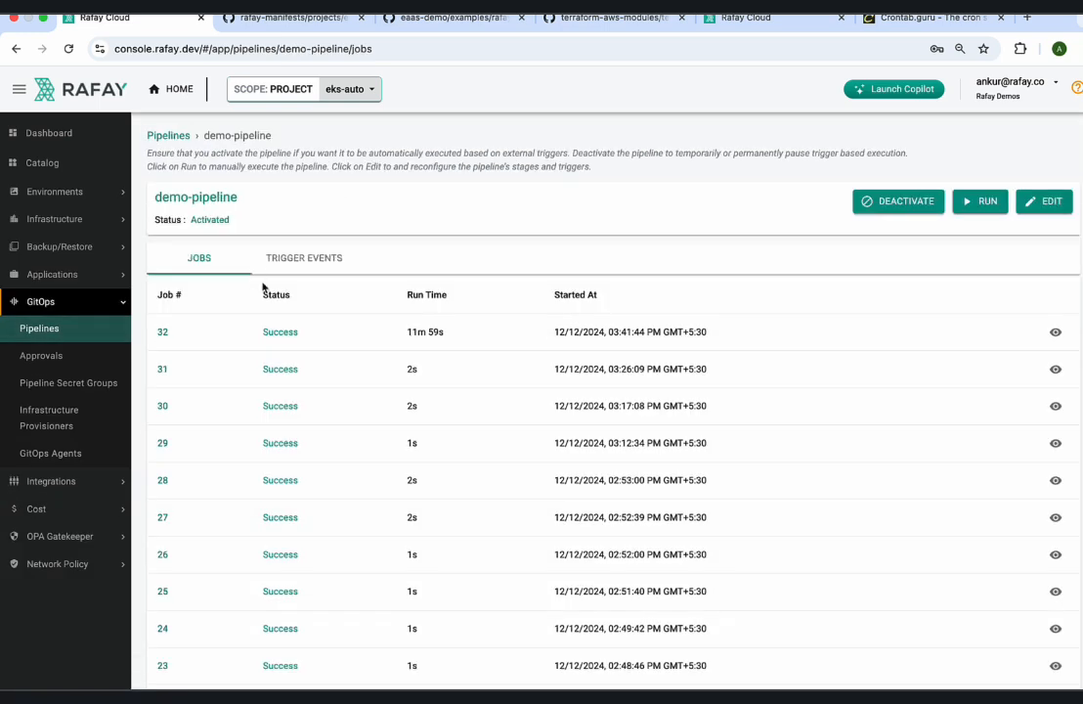
double_click(266, 331)
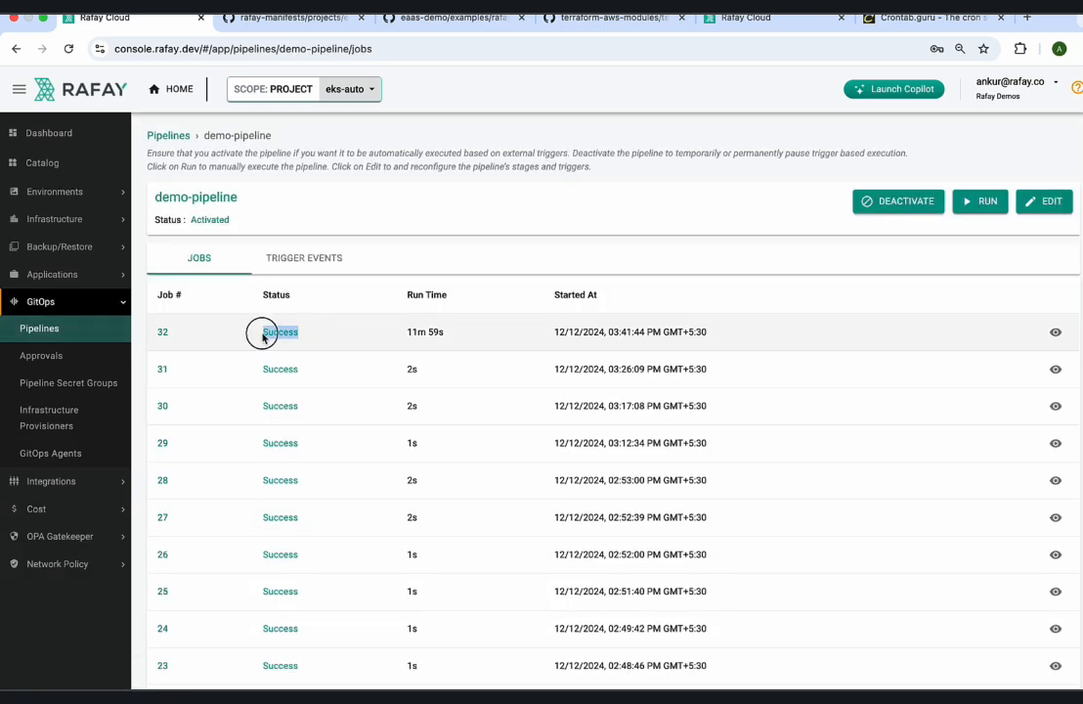
Inspect the commit message that triggered job 32 of demo-pipeline, and return to the environments overview.
click(1055, 335)
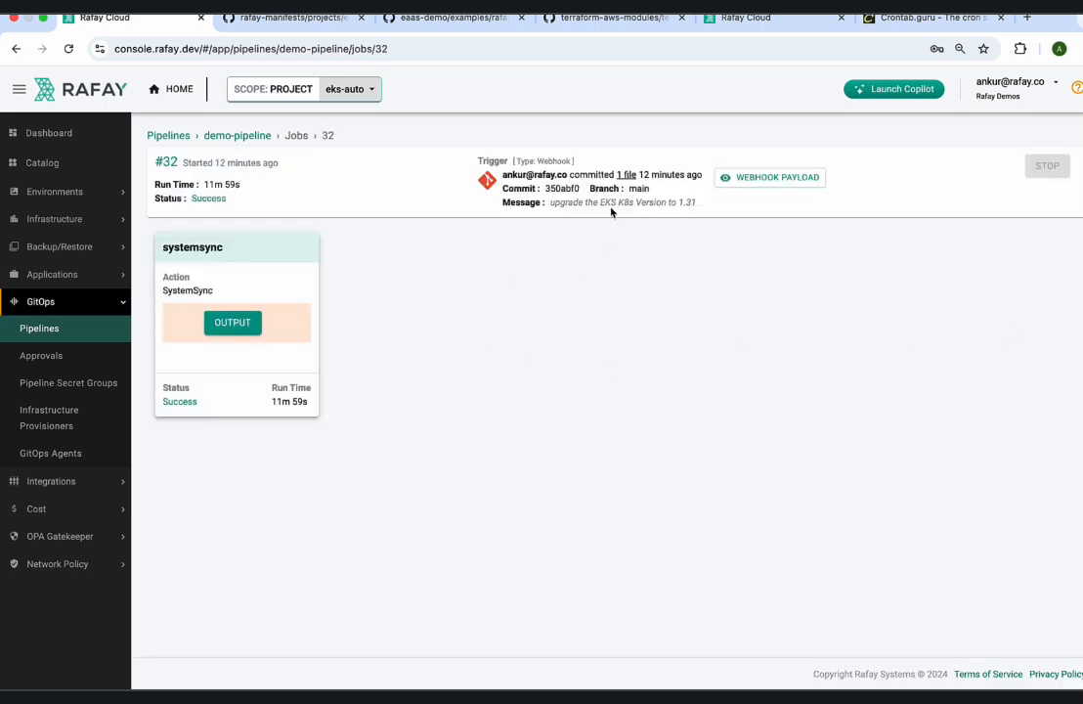
drag(551, 203, 701, 204)
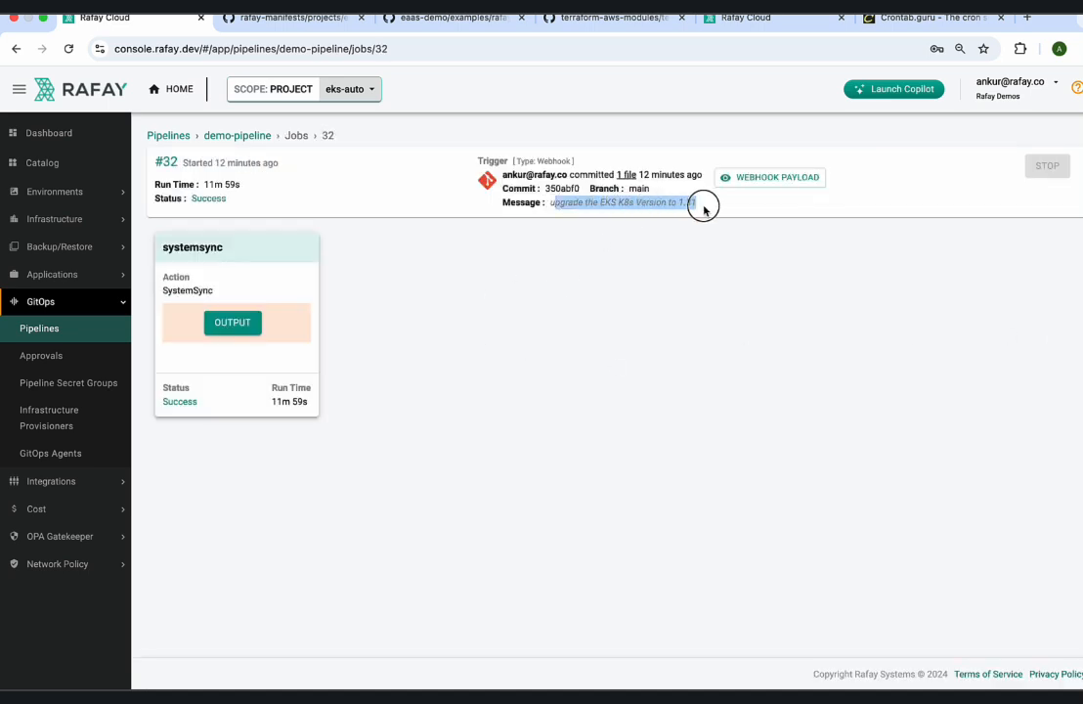
click(77, 191)
click(73, 216)
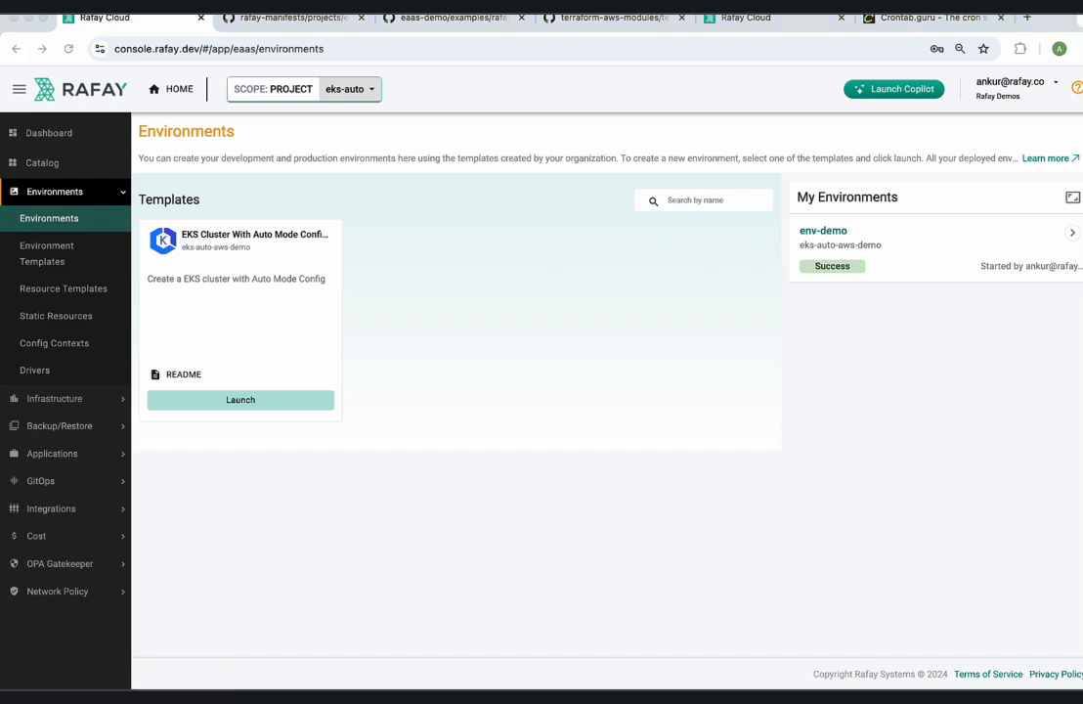
Switch to the AWS console, refresh the EKS cluster list to check the Kubernetes version of eks-auto-demo21, and return to Rafay.
drag(822, 156, 221, 410)
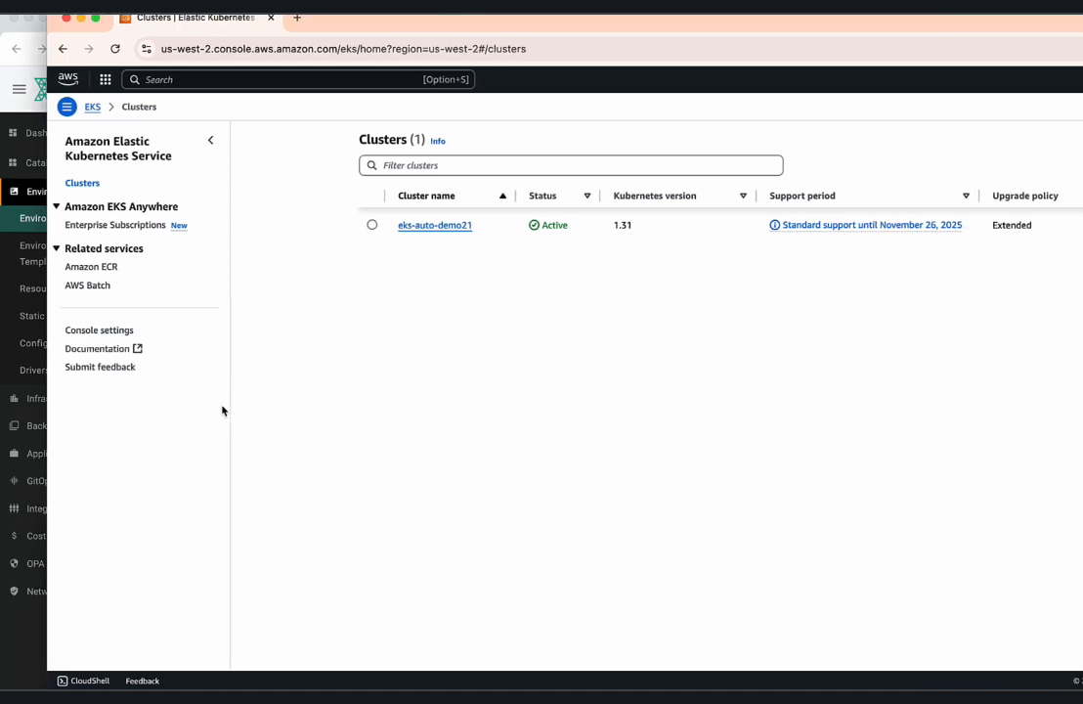
double_click(554, 21)
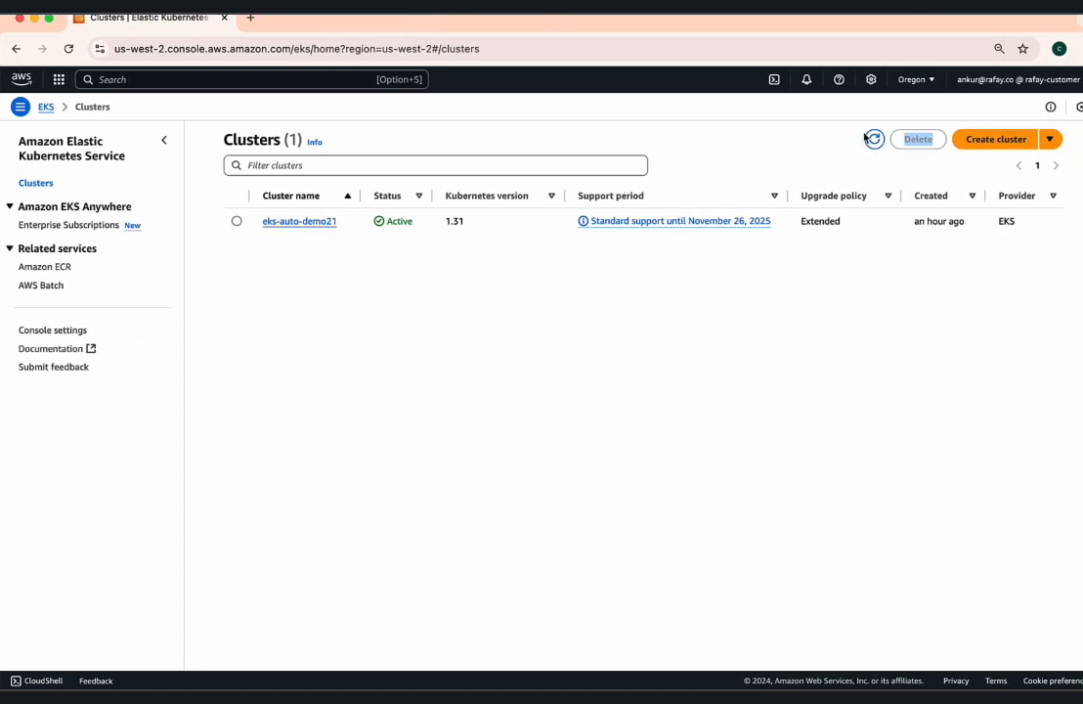
click(875, 139)
click(465, 223)
drag(465, 223, 442, 223)
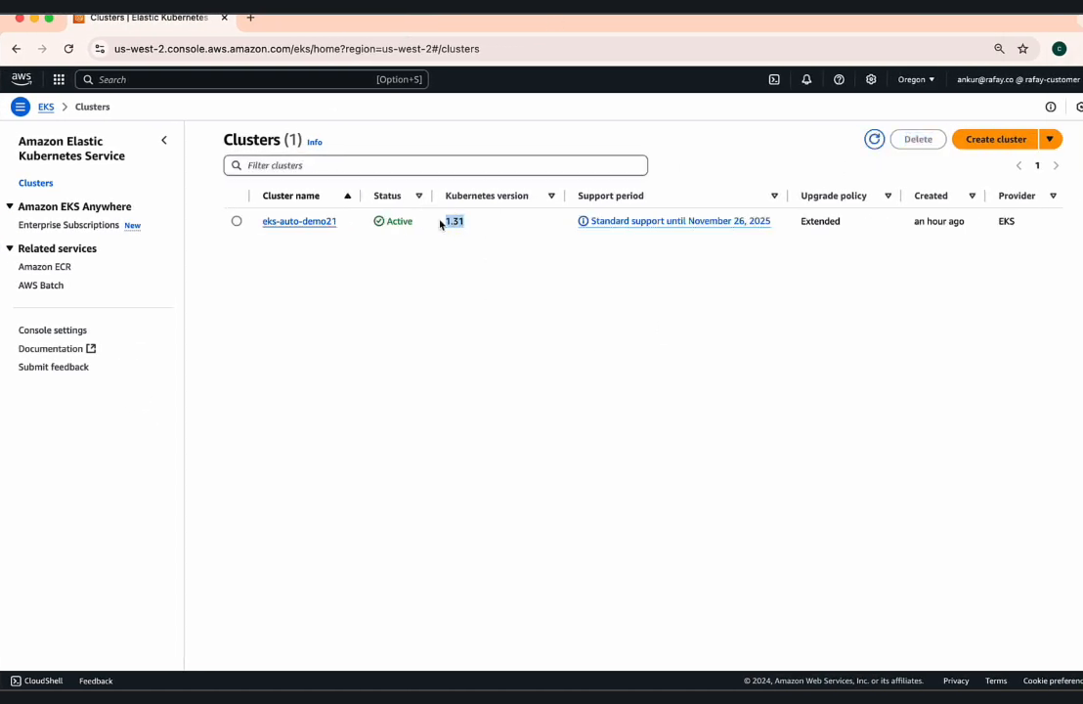
click(35, 18)
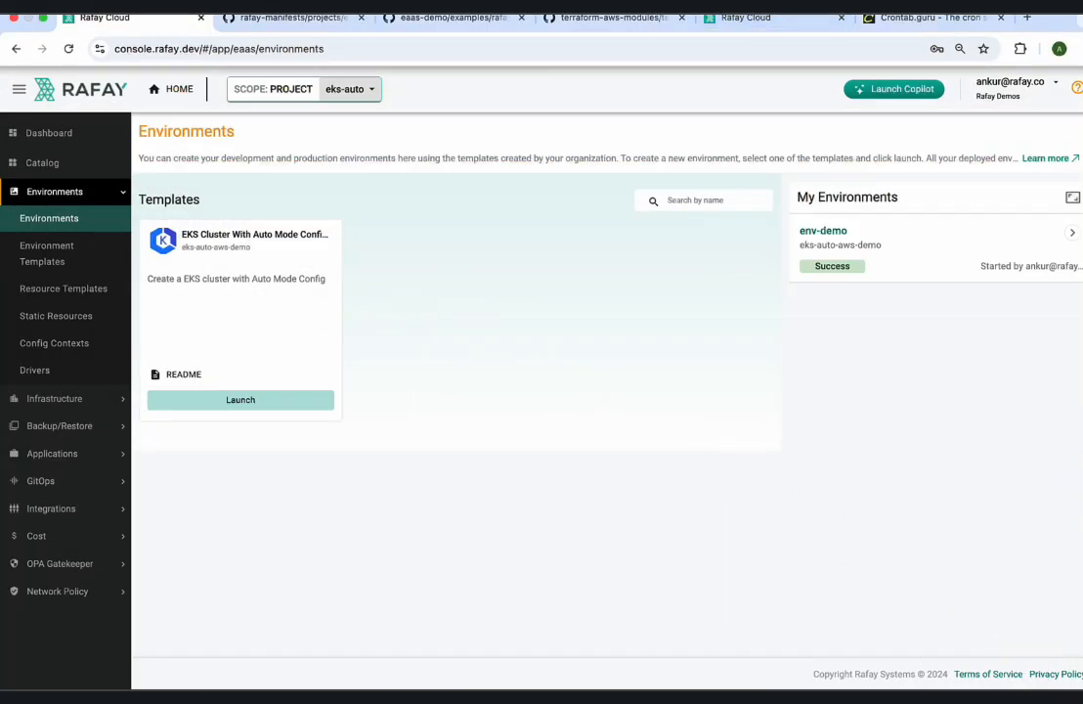